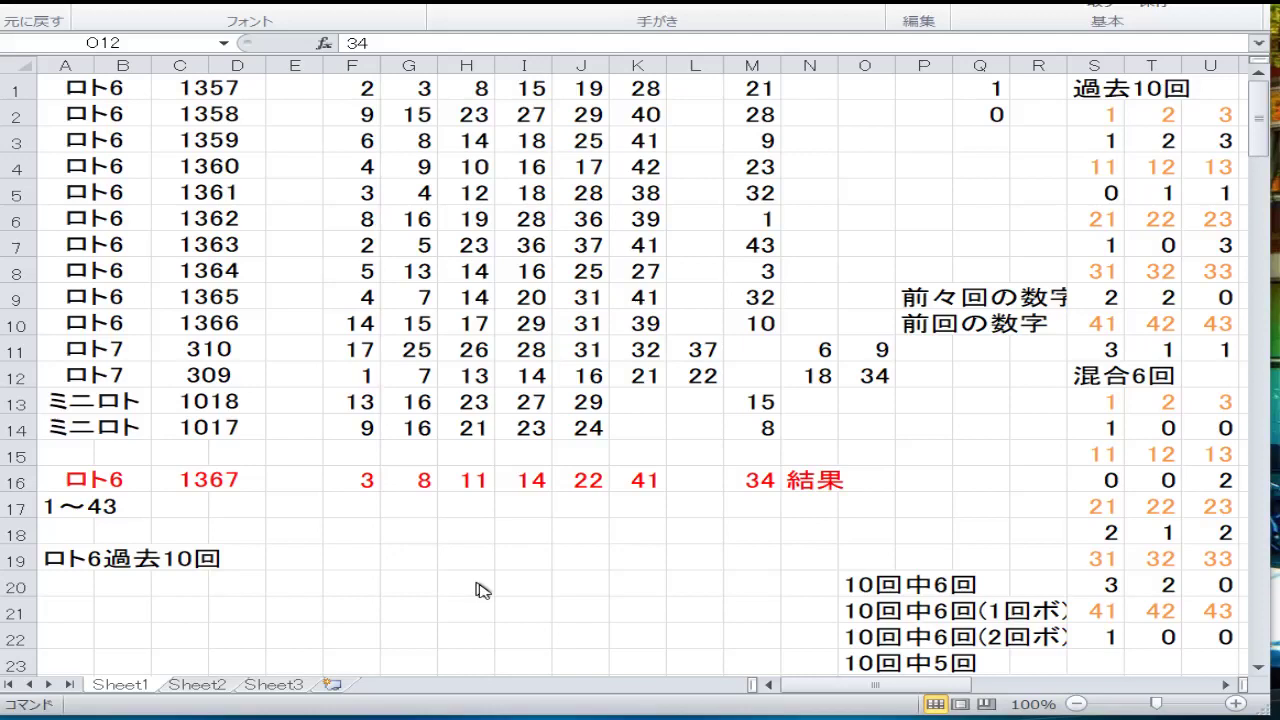
Copy the ロト6 draws 1358 to 1366 in C2:M10 one row up, starting at C1, replacing the existing cell contents.
{"action": "key", "text": "alt+Tab"}
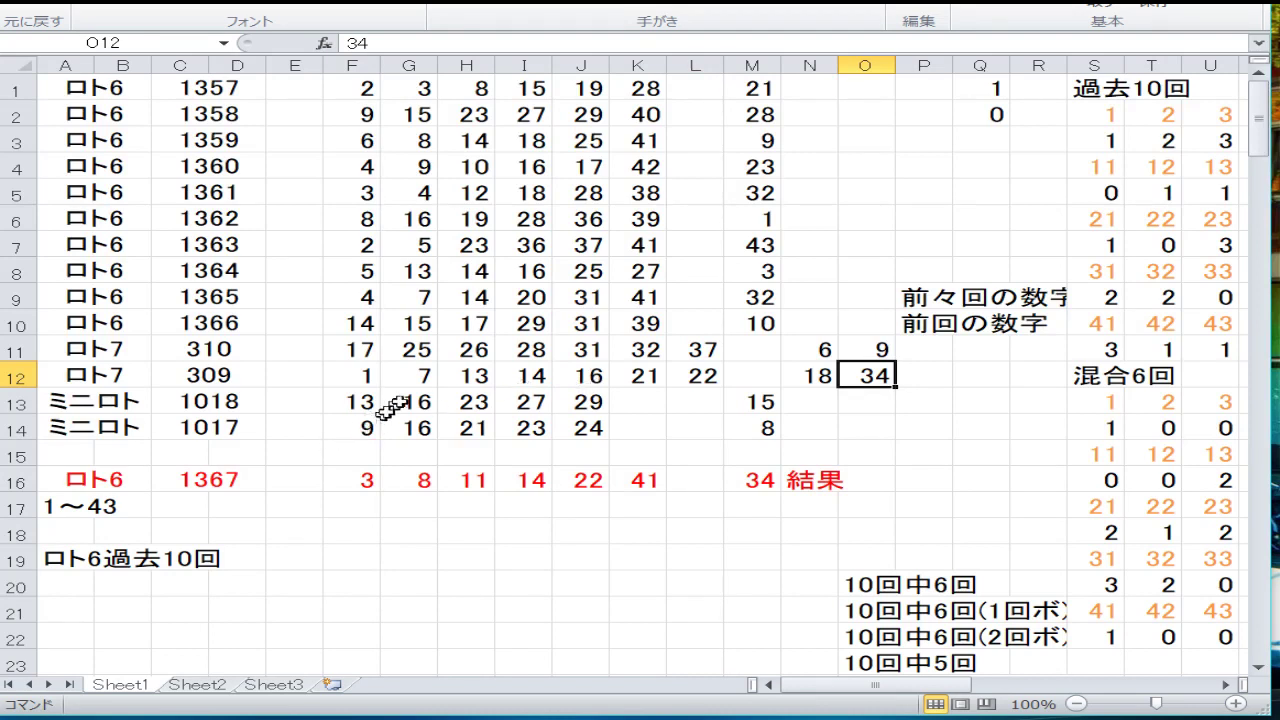
{"action": "left_click_drag", "start_coordinate": [737, 320], "coordinate": [229, 113]}
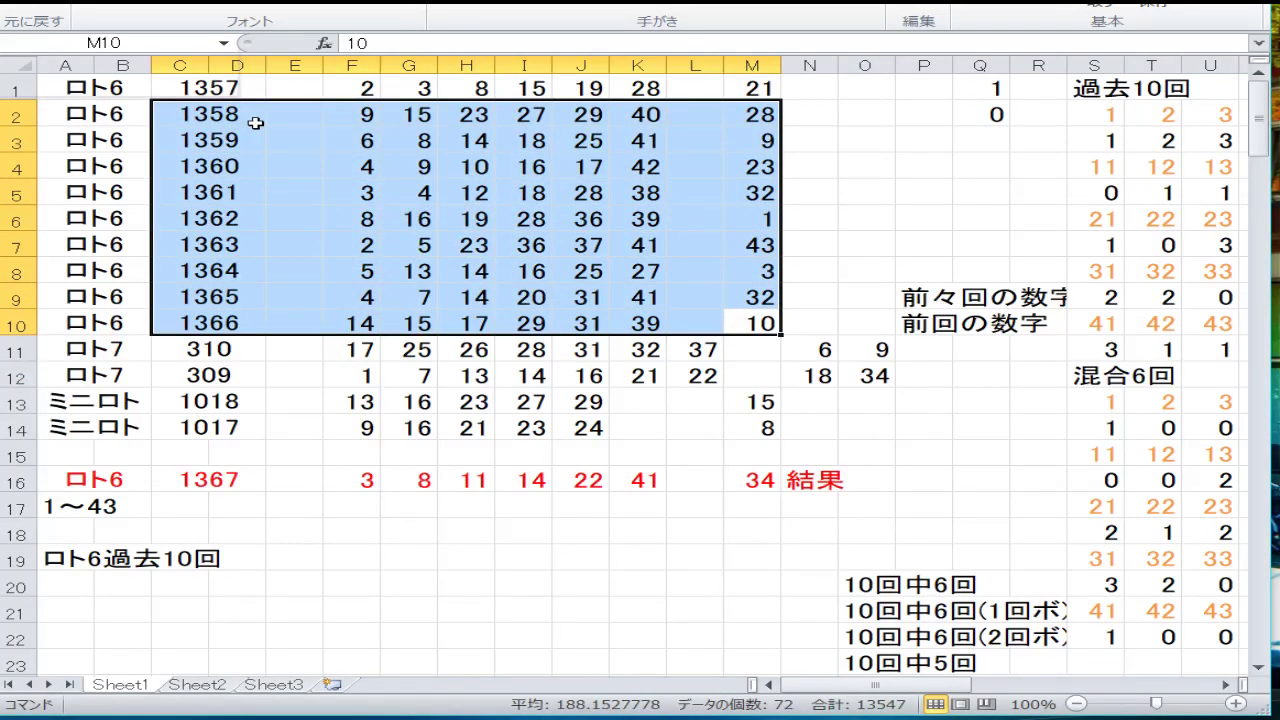
{"action": "right_click", "coordinate": [256, 122]}
{"action": "left_click", "coordinate": [180, 143]}
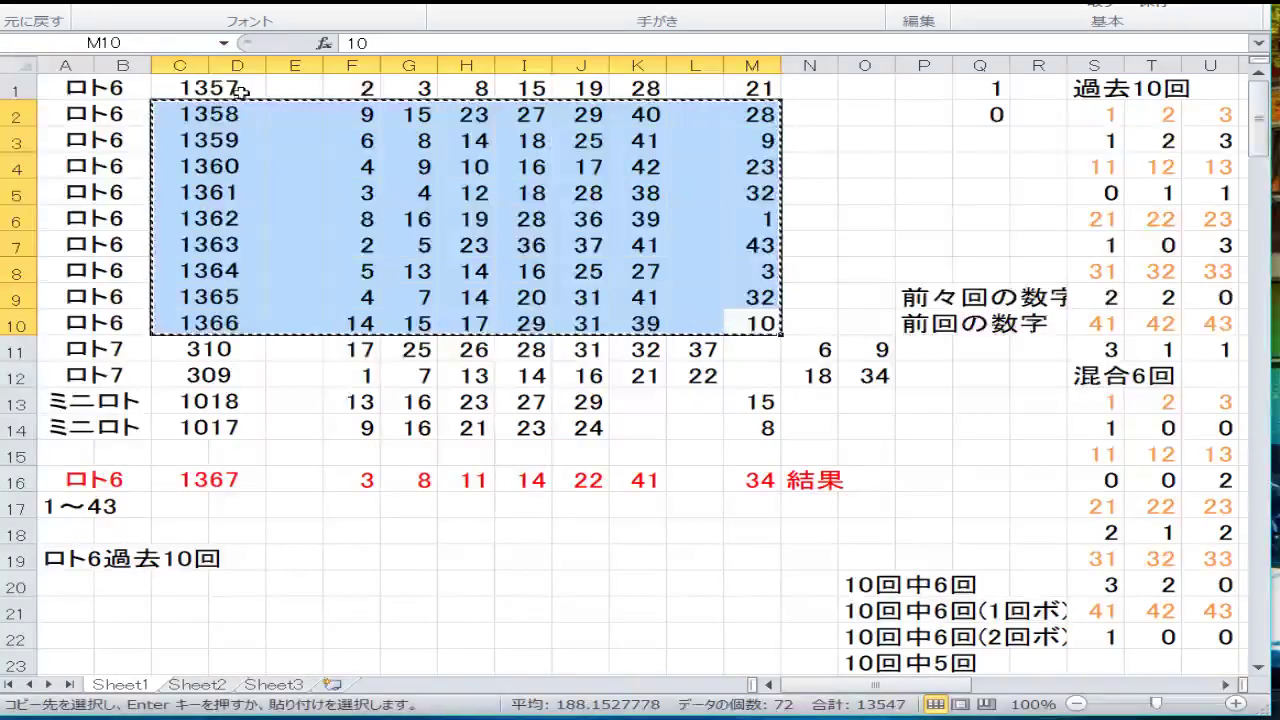
{"action": "right_click", "coordinate": [241, 92]}
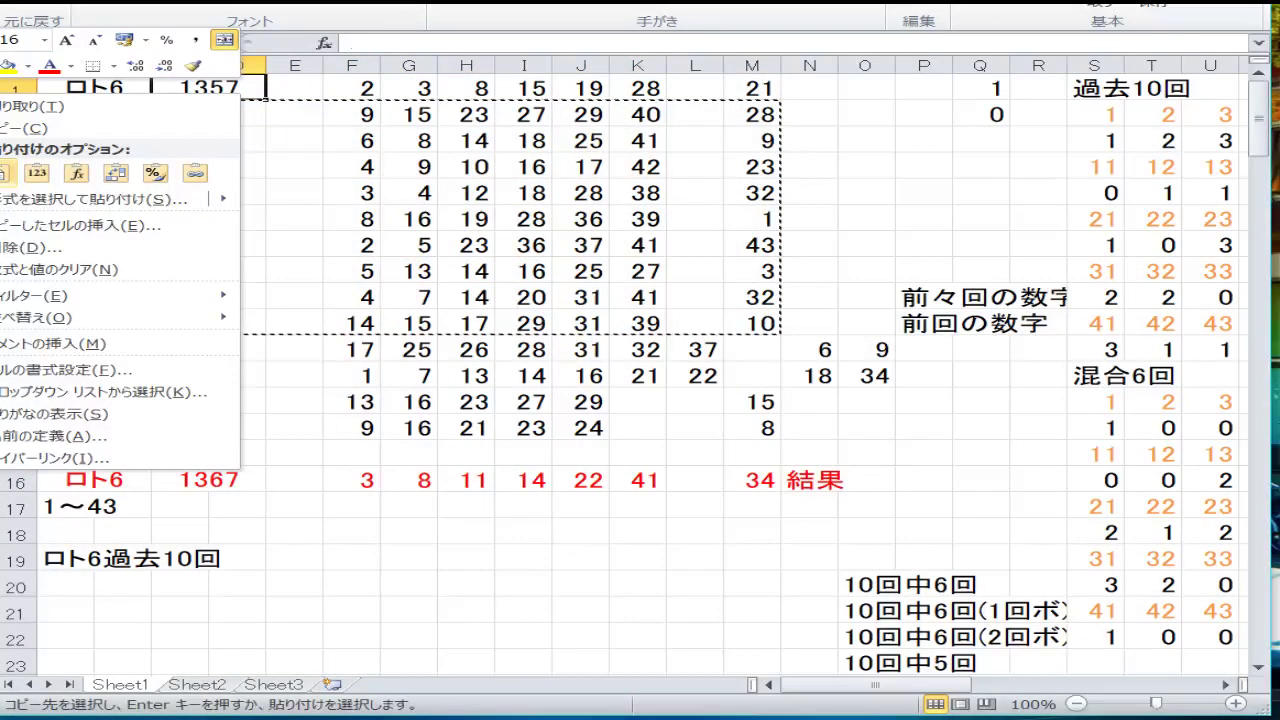
{"action": "left_click", "coordinate": [8, 175]}
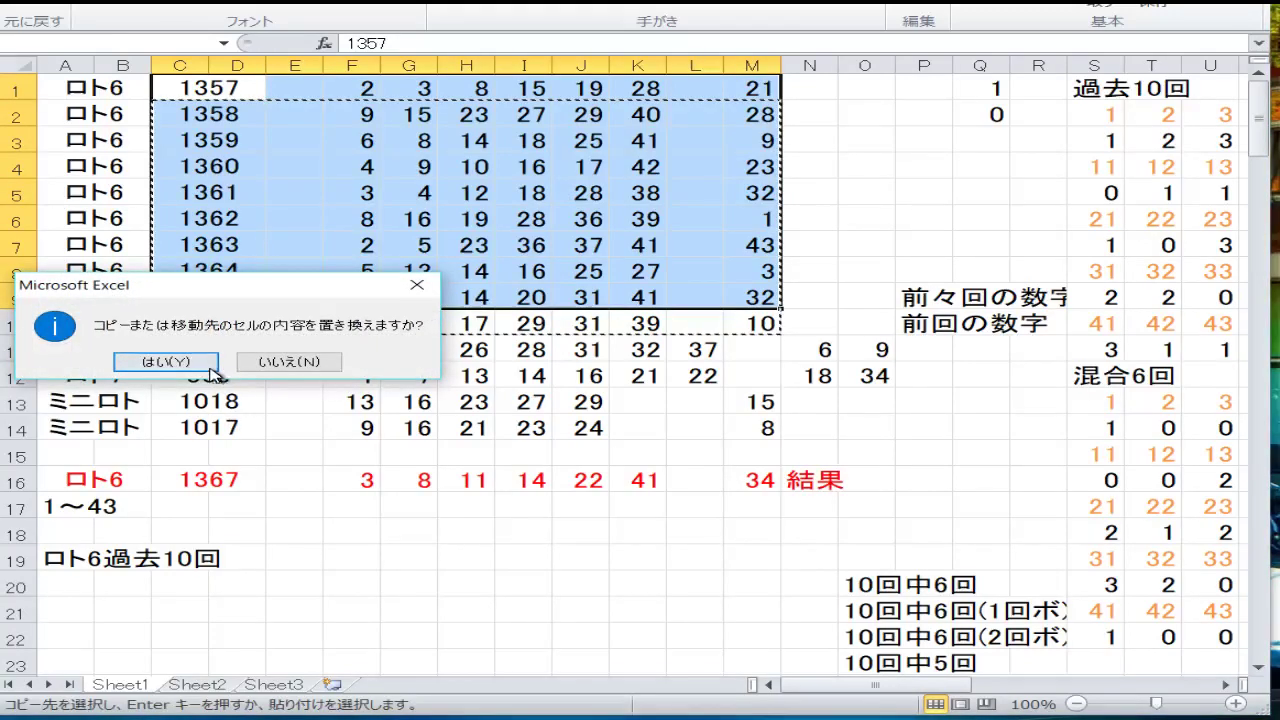
{"action": "left_click", "coordinate": [166, 362]}
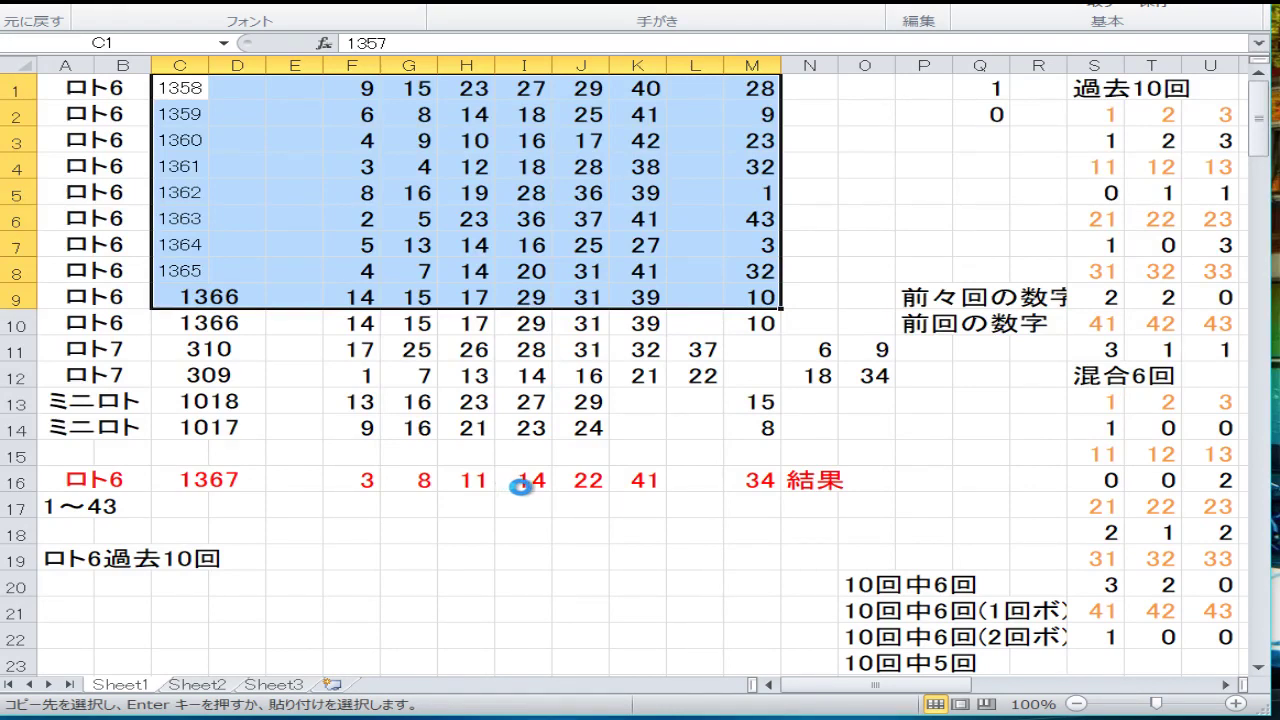
{"action": "key", "text": "ctrl+v"}
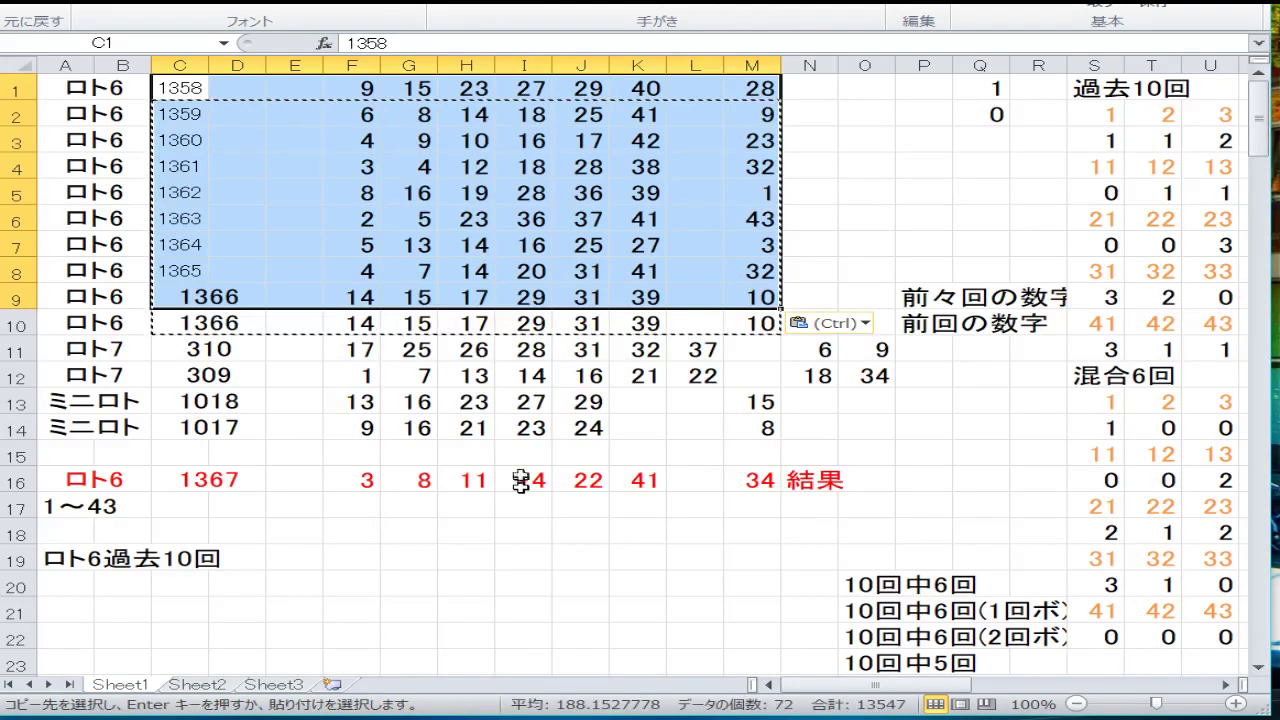
Apply only the formatting of draw number cell C9 to the draw number cells C1:D8.
{"action": "left_click", "coordinate": [232, 300]}
{"action": "right_click", "coordinate": [232, 300]}
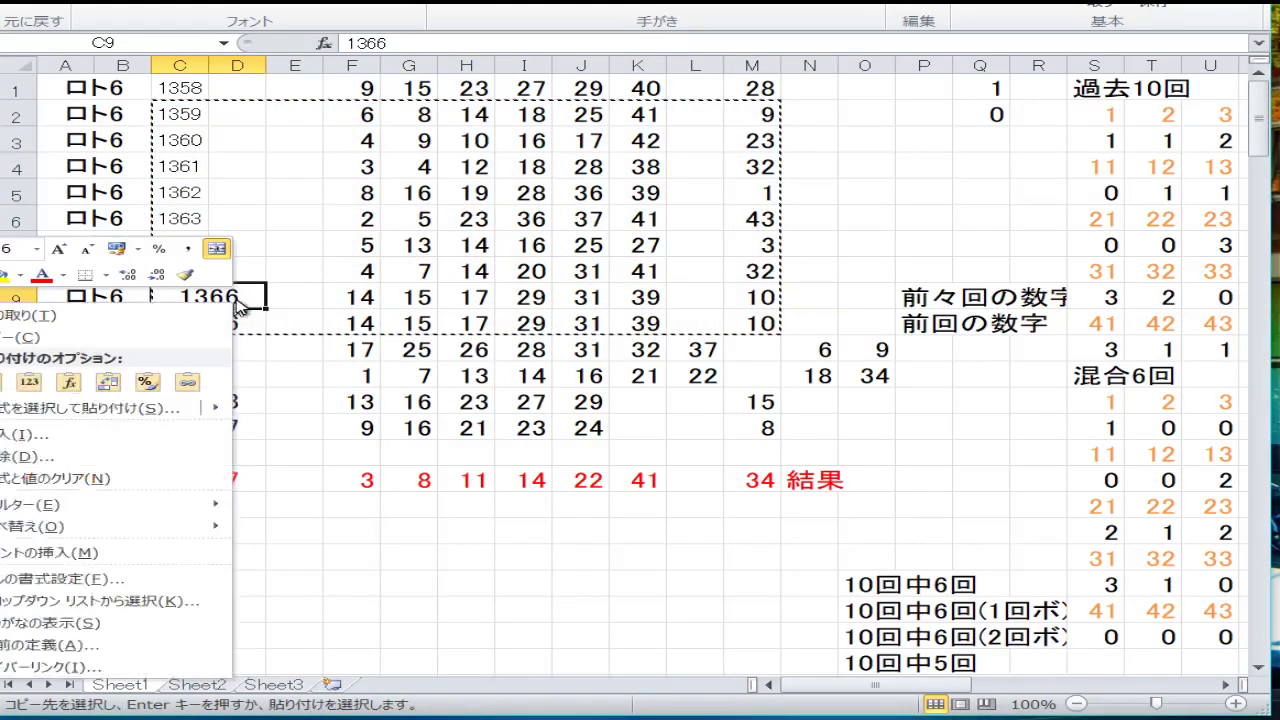
{"action": "left_click", "coordinate": [157, 340]}
{"action": "left_click_drag", "start_coordinate": [246, 266], "coordinate": [193, 90]}
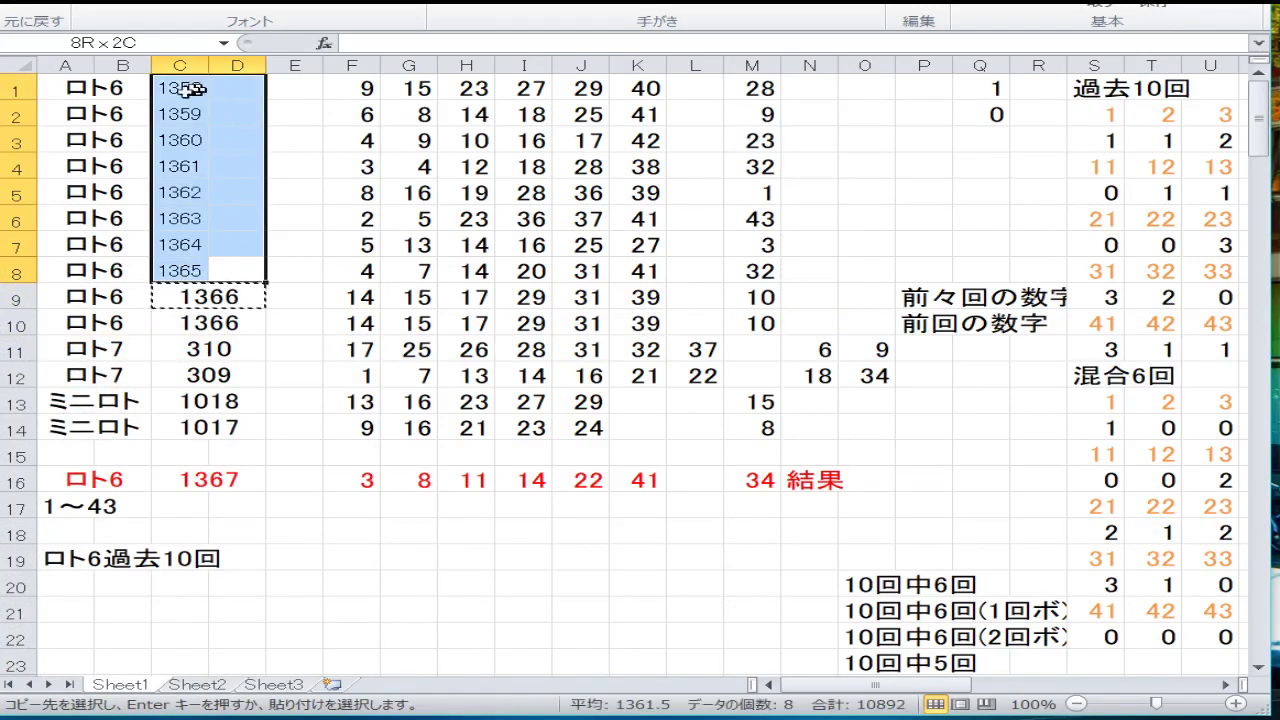
{"action": "right_click", "coordinate": [193, 90]}
{"action": "left_click", "coordinate": [90, 176]}
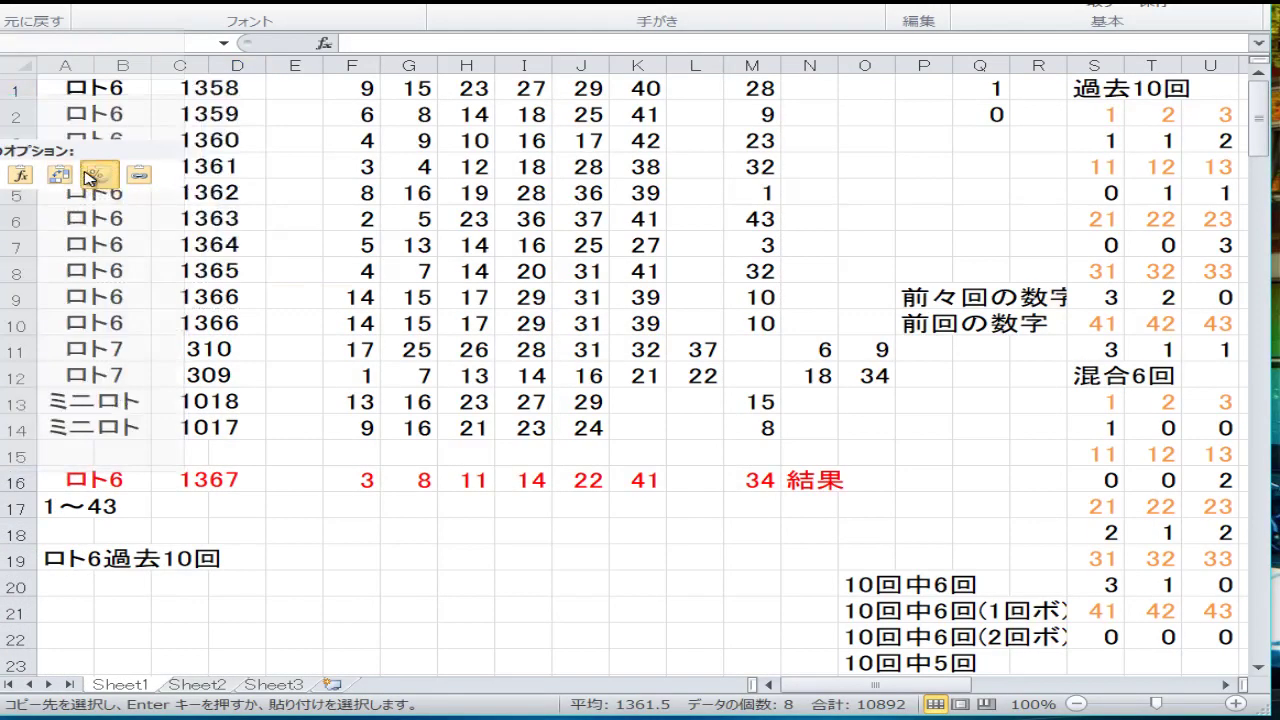
Copy the draw 1367 result row C16:M16 over the last ロト6 row of the history, starting at C10.
{"action": "left_click_drag", "start_coordinate": [234, 489], "coordinate": [749, 479]}
{"action": "right_click", "coordinate": [749, 479]}
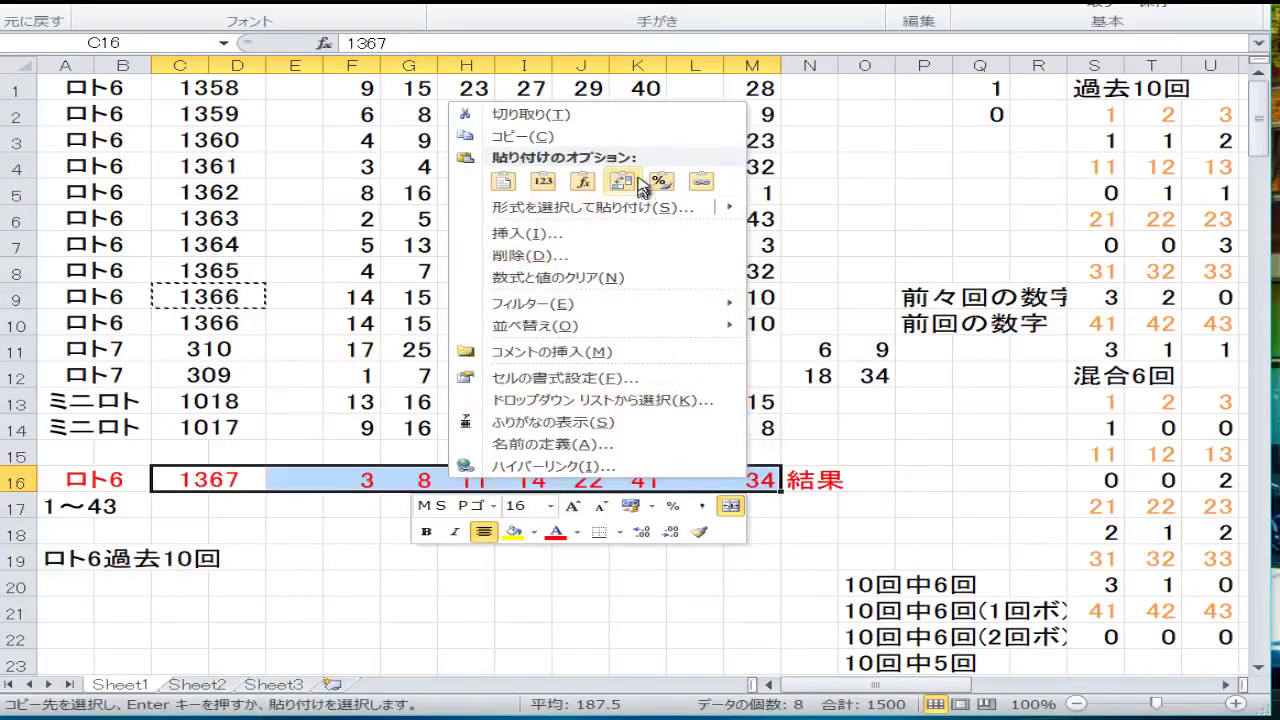
{"action": "left_click", "coordinate": [610, 136]}
{"action": "right_click", "coordinate": [314, 320]}
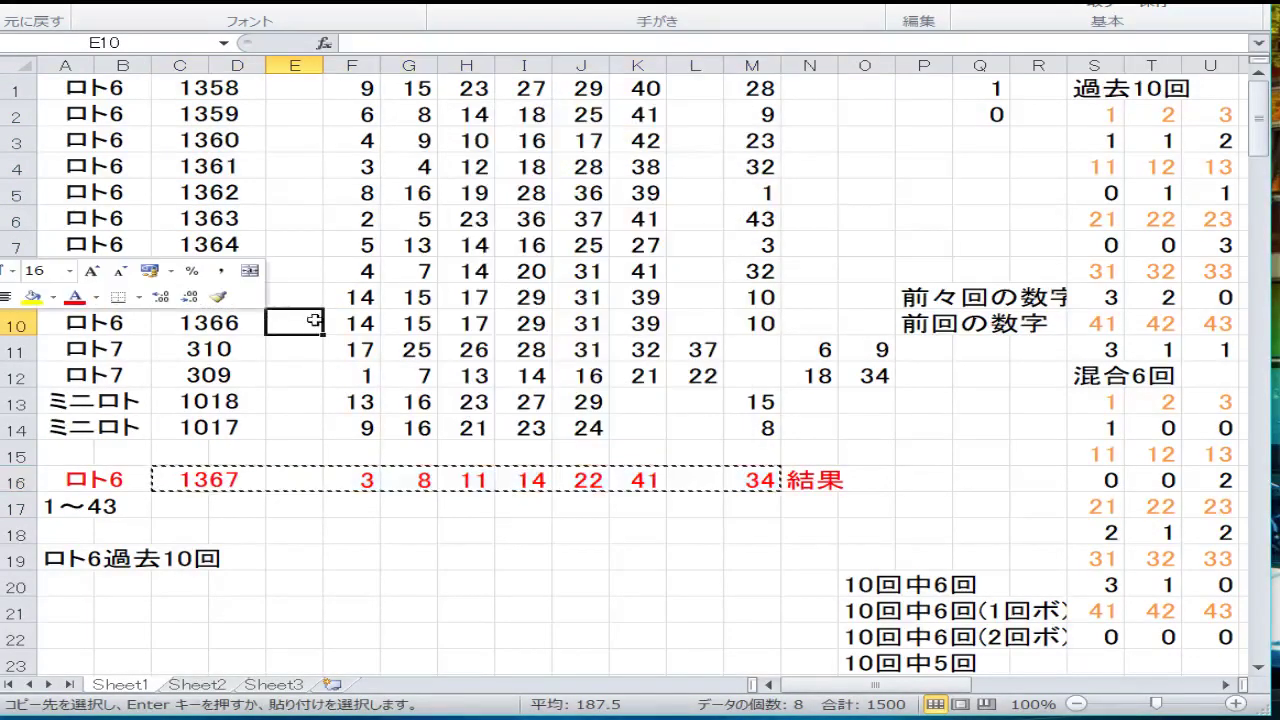
{"action": "left_click", "coordinate": [270, 334]}
{"action": "right_click", "coordinate": [202, 325]}
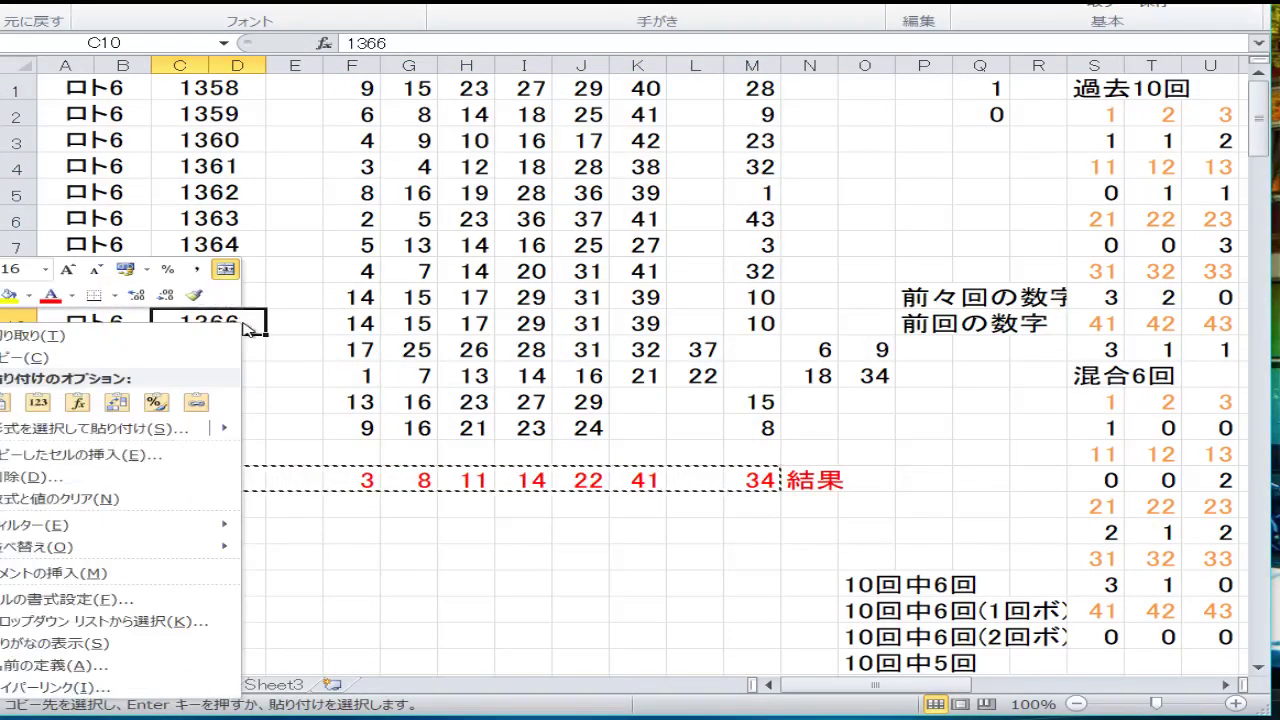
{"action": "left_click", "coordinate": [15, 402]}
{"action": "left_click", "coordinate": [171, 283]}
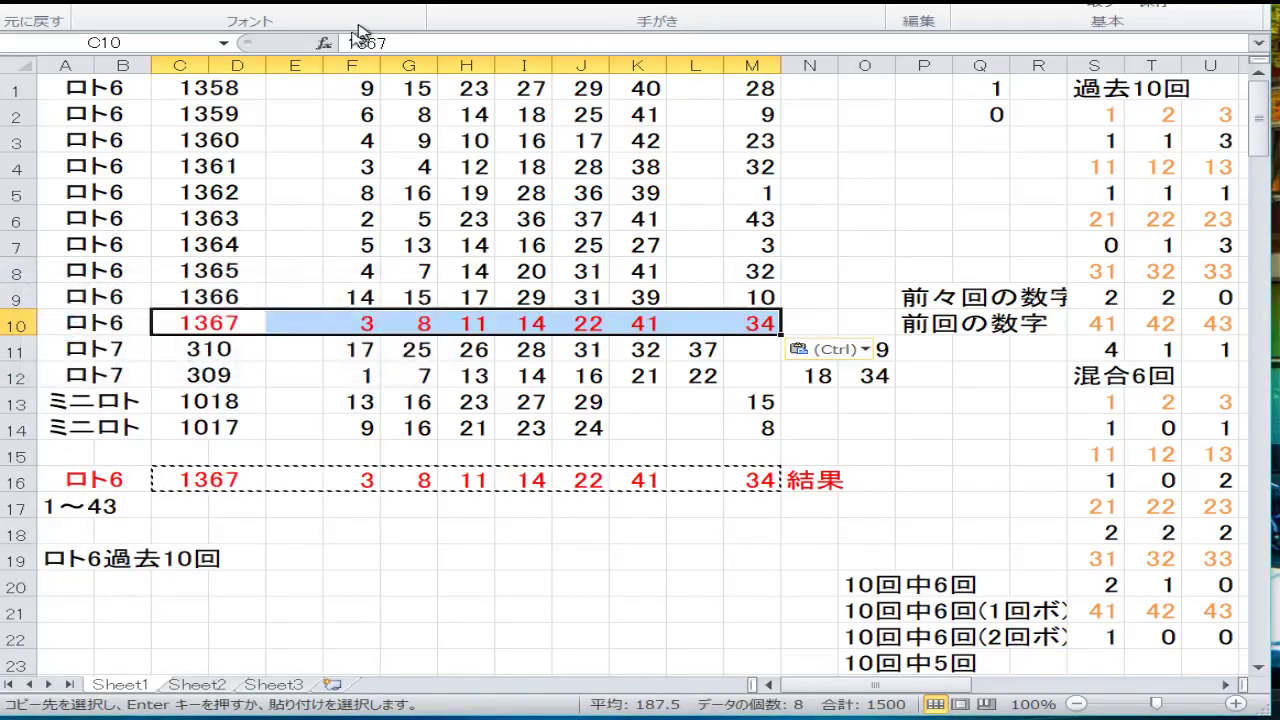
Change the font colour of the pasted draw 1367 row to black.
{"action": "left_click", "coordinate": [410, 5]}
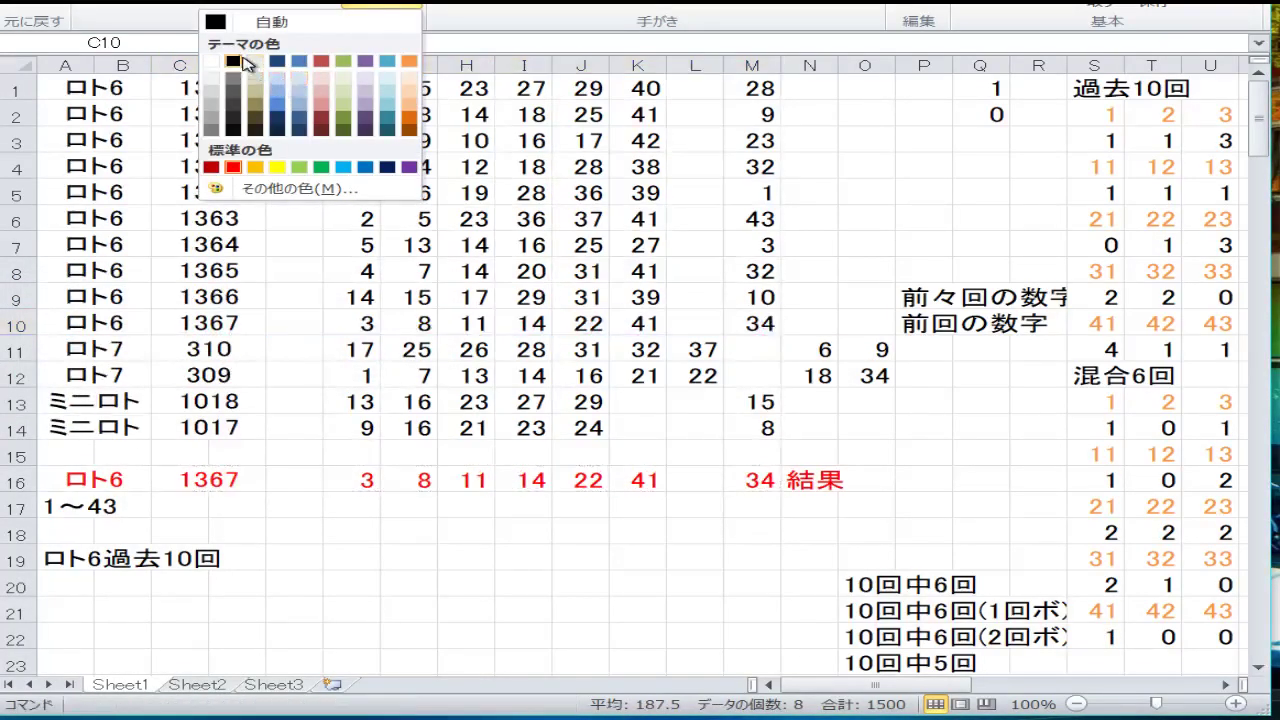
{"action": "left_click", "coordinate": [246, 63]}
{"action": "left_click", "coordinate": [311, 373]}
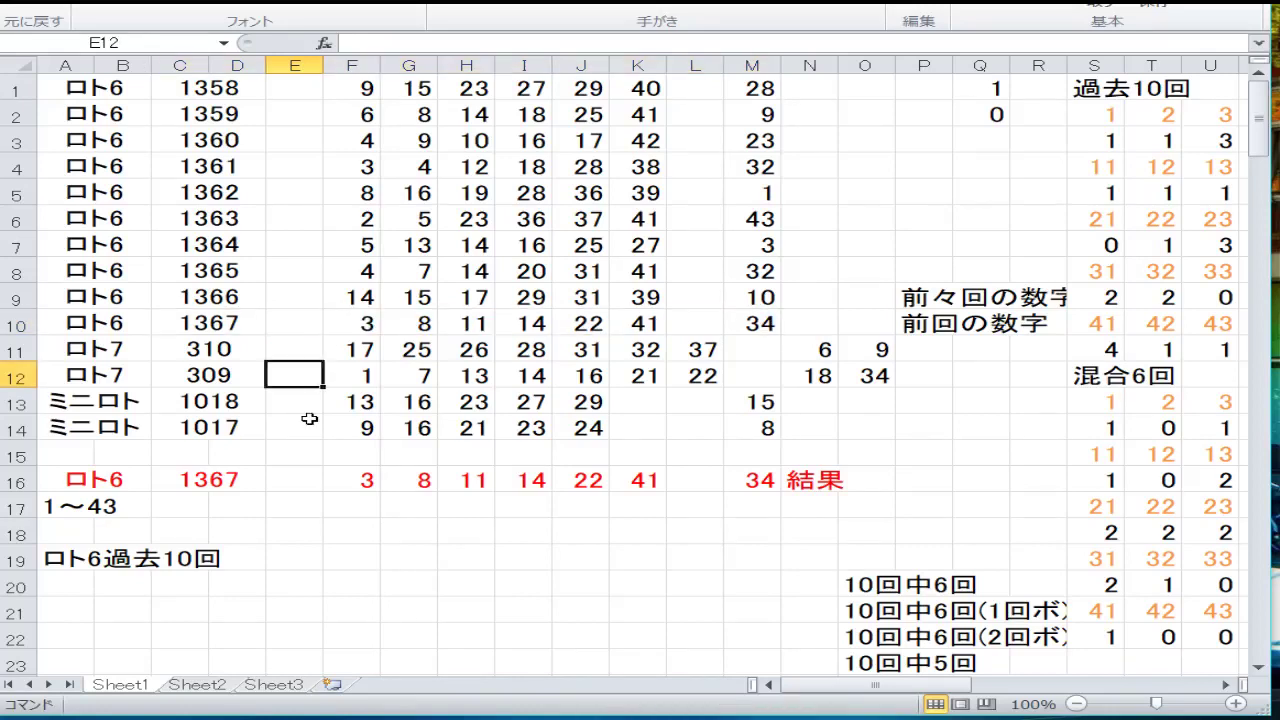
Copy the ミニロト draw 1018 in C13:M13 over the row below it, replacing draw 1017.
{"action": "left_click_drag", "start_coordinate": [228, 405], "coordinate": [737, 401]}
{"action": "right_click", "coordinate": [737, 401]}
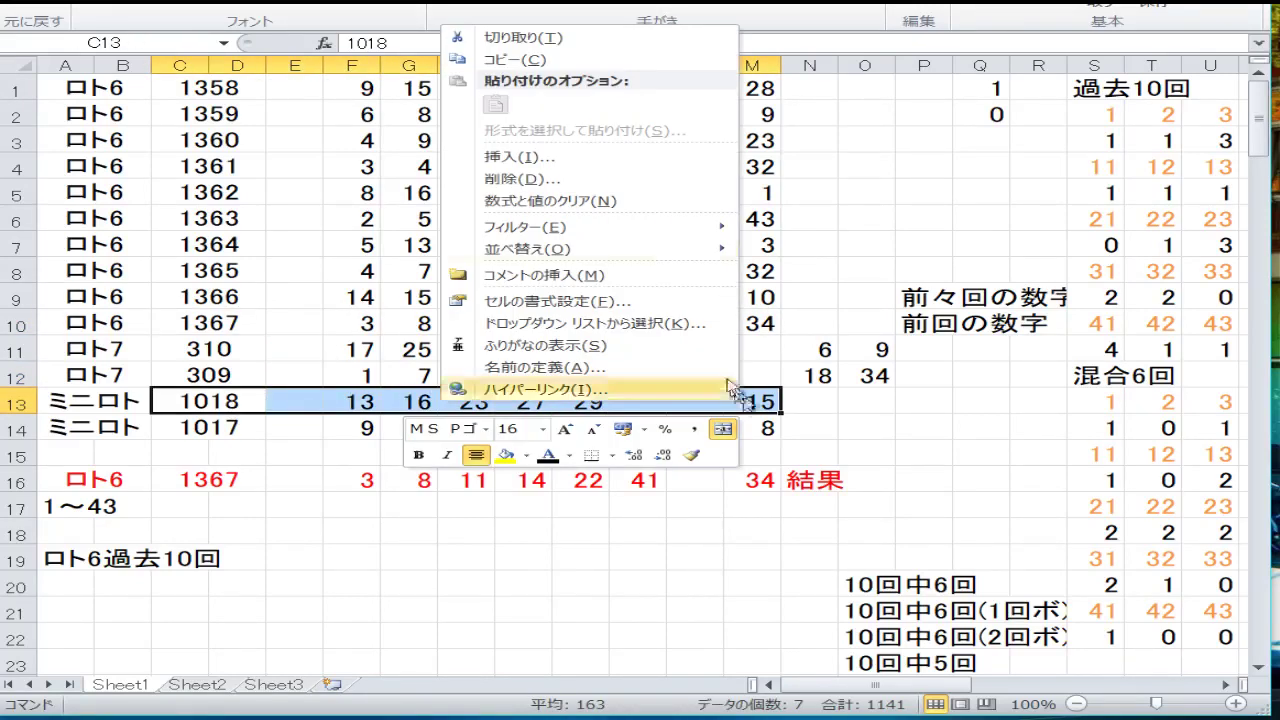
{"action": "left_click", "coordinate": [634, 60]}
{"action": "right_click", "coordinate": [165, 428]}
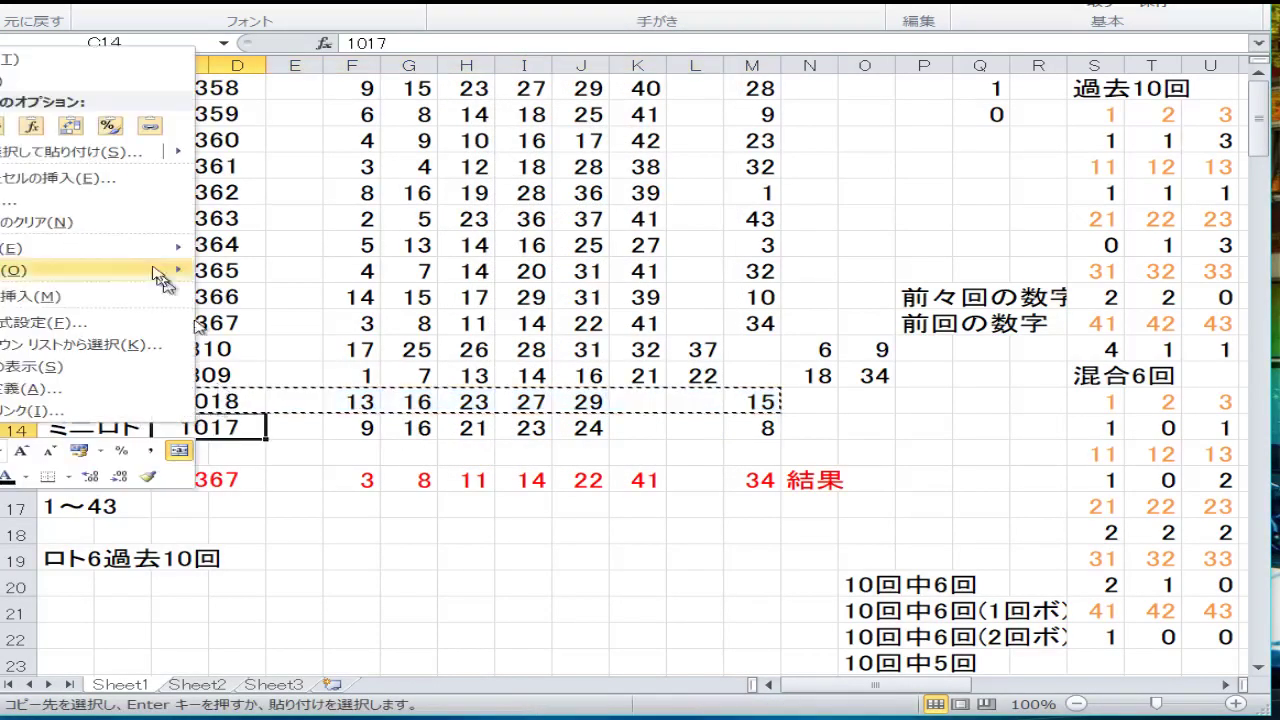
{"action": "left_click", "coordinate": [8, 125]}
{"action": "left_click", "coordinate": [160, 362]}
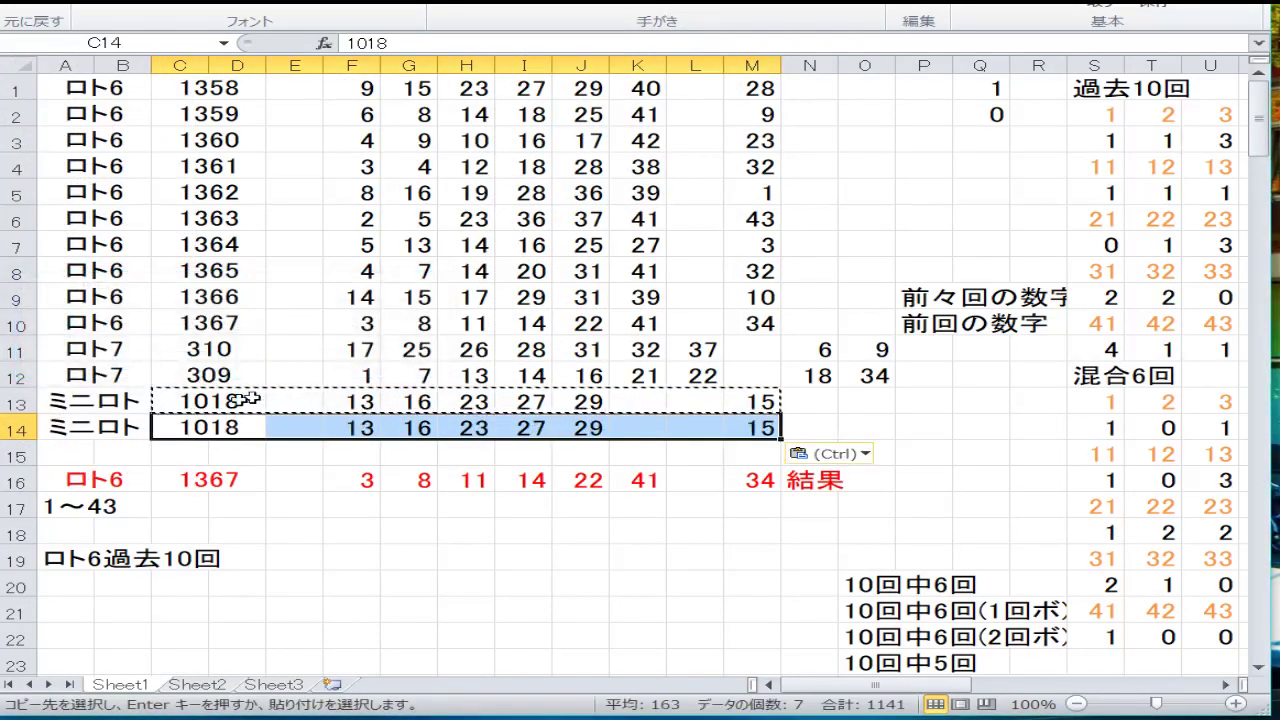
Set the draw number of the upper ミニロト row in C13 to 1019.
{"action": "left_click", "coordinate": [237, 404]}
{"action": "type", "text": "1019"}
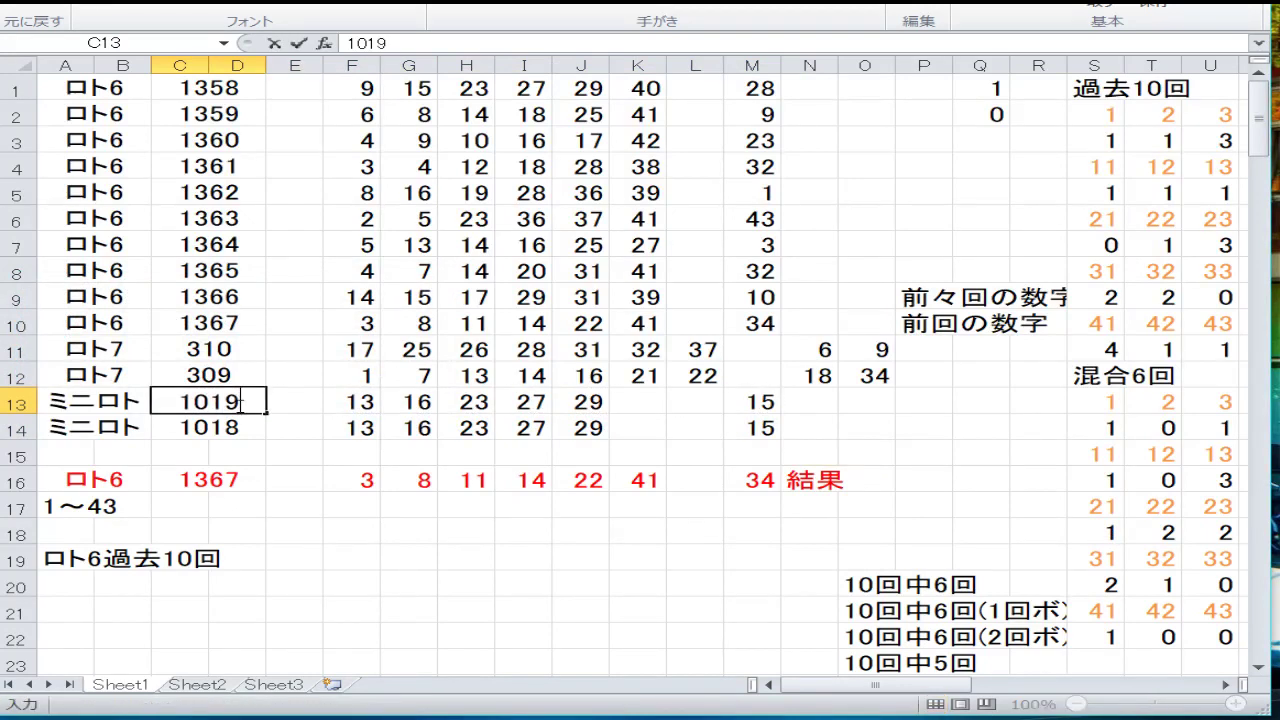
{"action": "key", "text": "Return"}
Enter the main numbers 5, 6, 16, 23 and 24 for ミニロト draw 1019 in F13:J13.
{"action": "key", "text": "Up"}
{"action": "key", "text": "Right"}
{"action": "key", "text": "Right"}
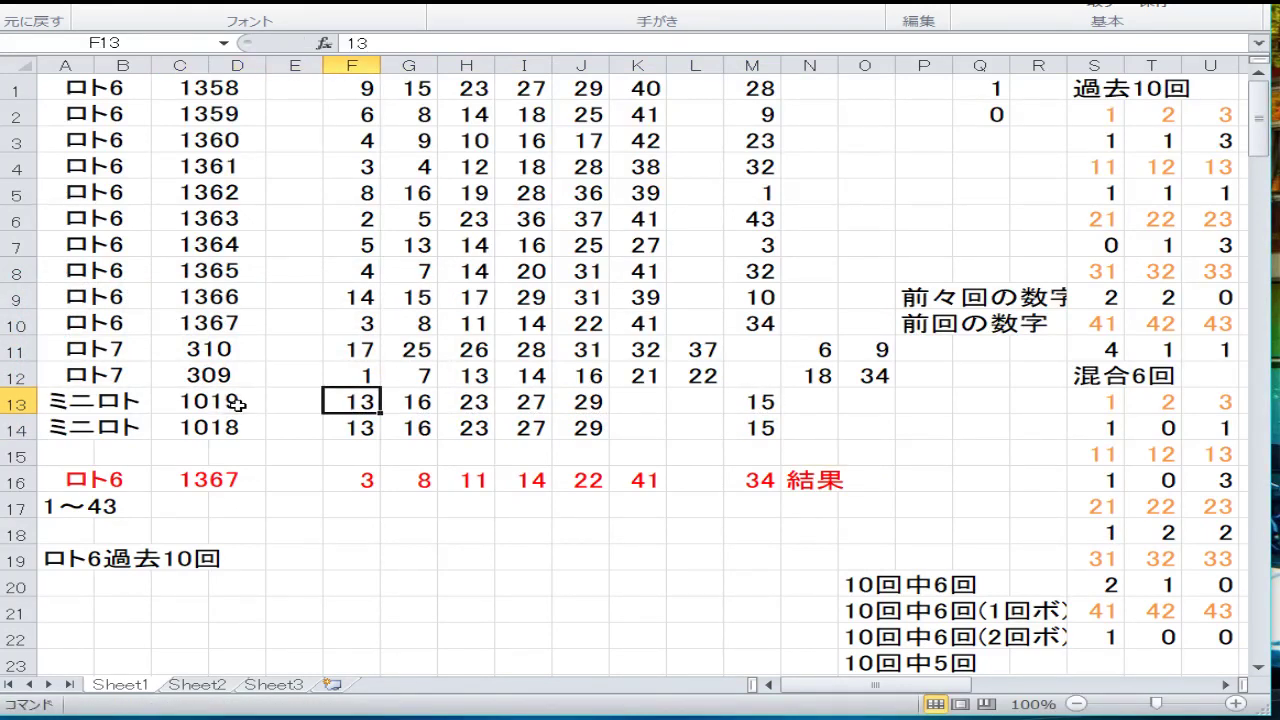
{"action": "type", "text": "5"}
{"action": "key", "text": "Tab"}
{"action": "type", "text": "6"}
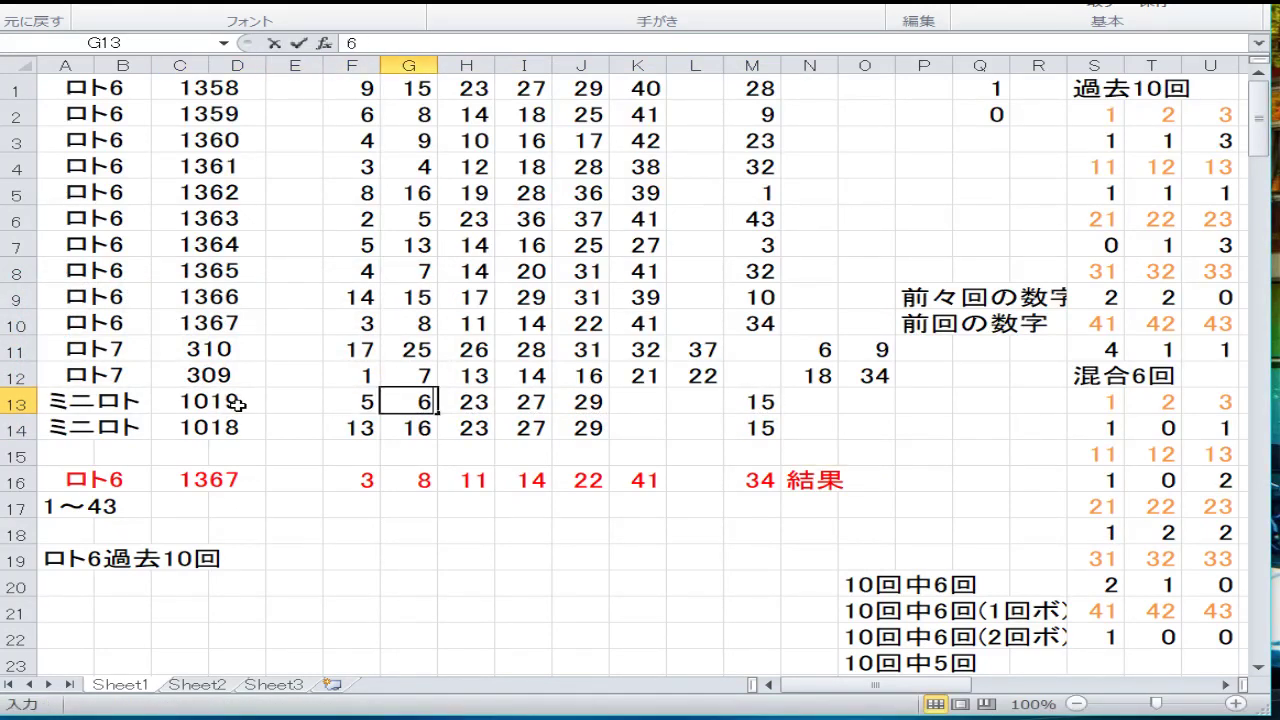
{"action": "key", "text": "Tab"}
{"action": "type", "text": "16"}
{"action": "key", "text": "Tab"}
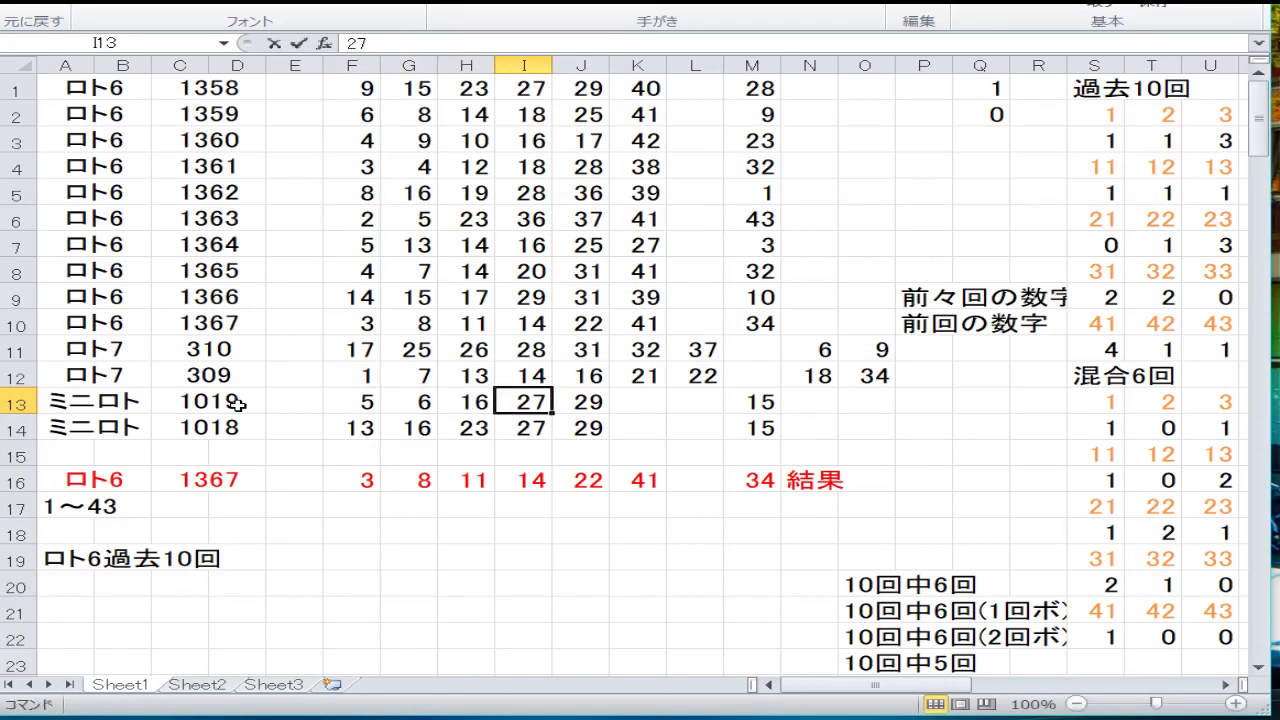
{"action": "type", "text": "23"}
{"action": "key", "text": "Tab"}
{"action": "type", "text": "24"}
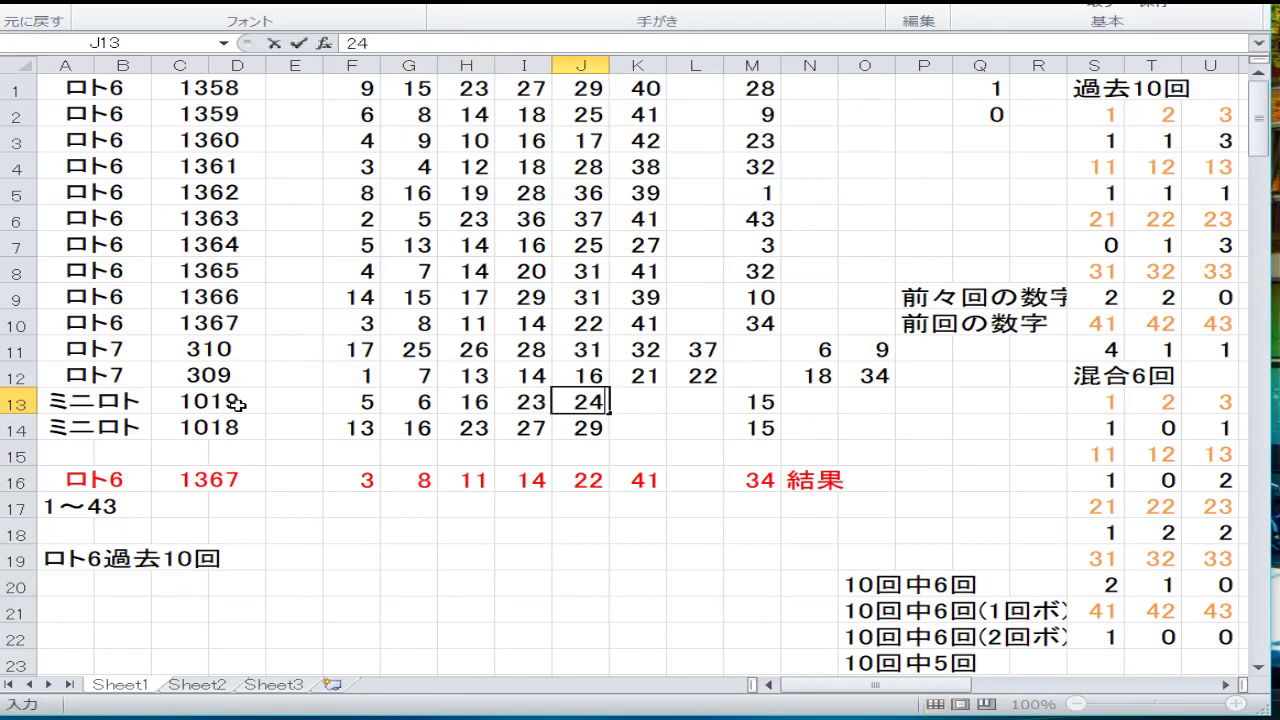
Enter the bonus number 3 for ミニロト draw 1019 in M13.
{"action": "key", "text": "Tab"}
{"action": "key", "text": "Tab"}
{"action": "key", "text": "Tab"}
{"action": "type", "text": "3"}
{"action": "key", "text": "Down"}
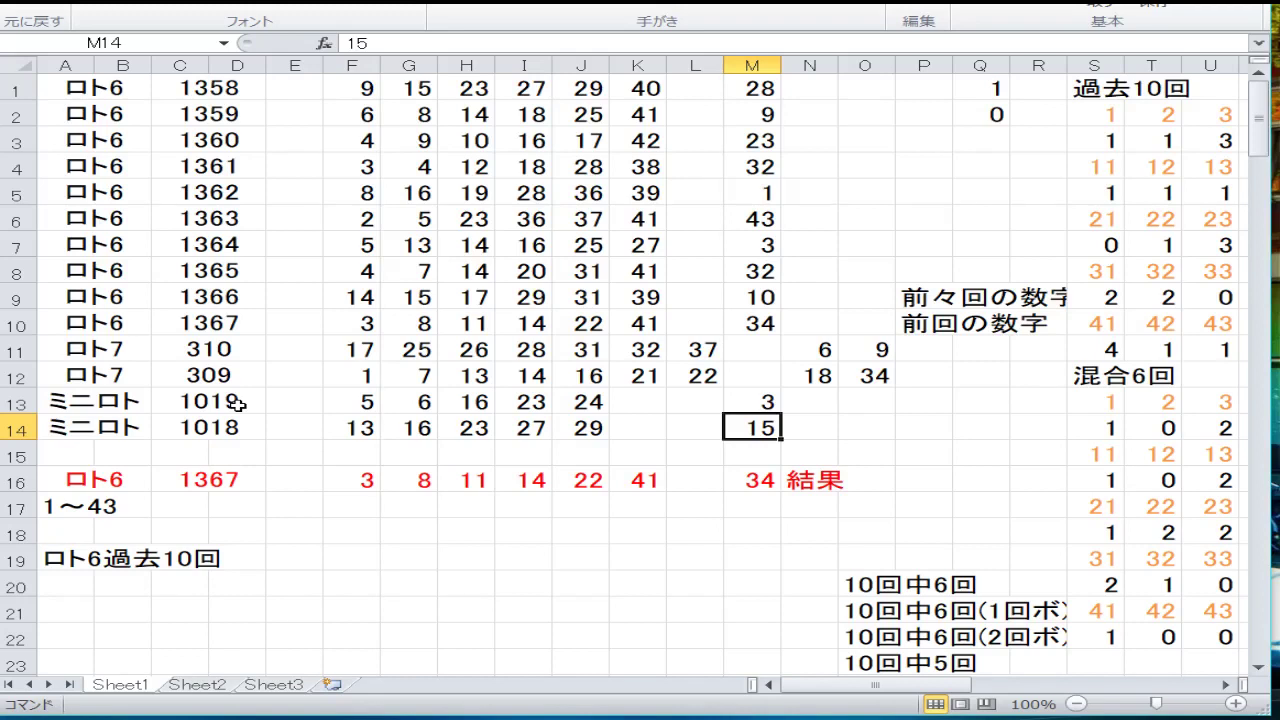
Clear the winning numbers in the red ロト6 result row F16:M16 and set its draw number to 1368.
{"action": "left_click_drag", "start_coordinate": [750, 478], "coordinate": [366, 490]}
{"action": "right_click", "coordinate": [371, 482]}
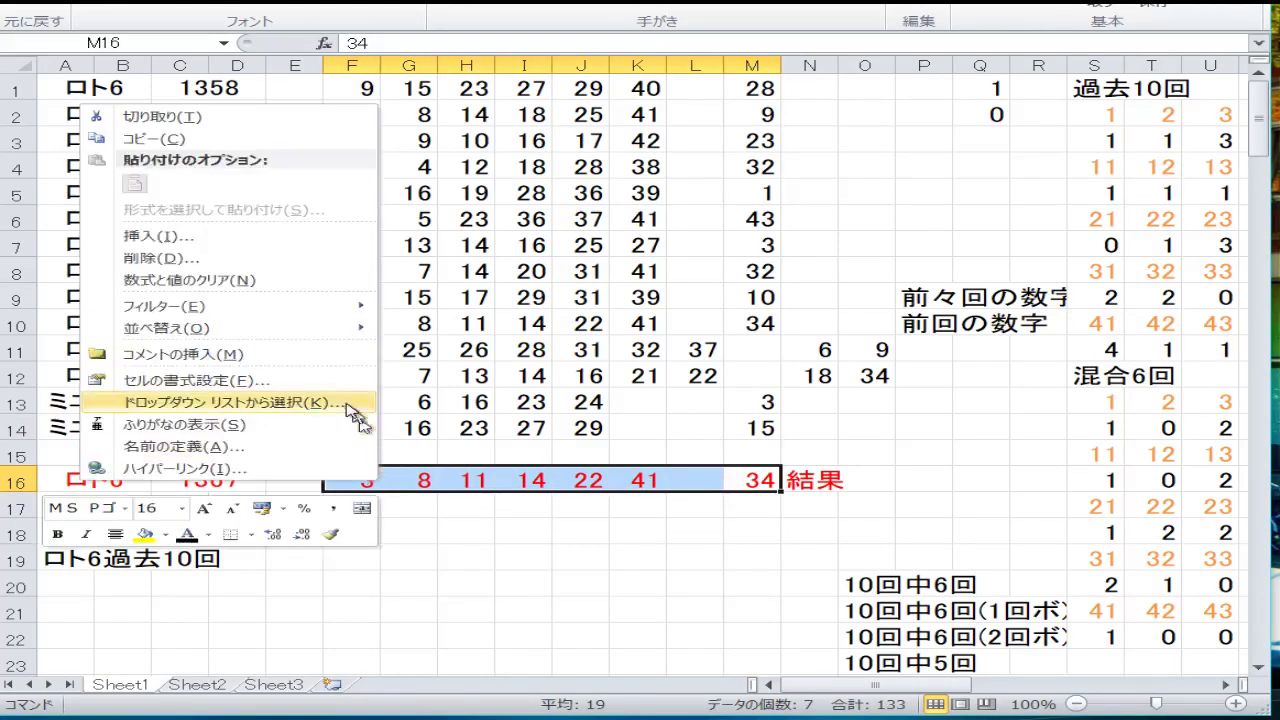
{"action": "left_click", "coordinate": [263, 280]}
{"action": "left_click", "coordinate": [248, 477]}
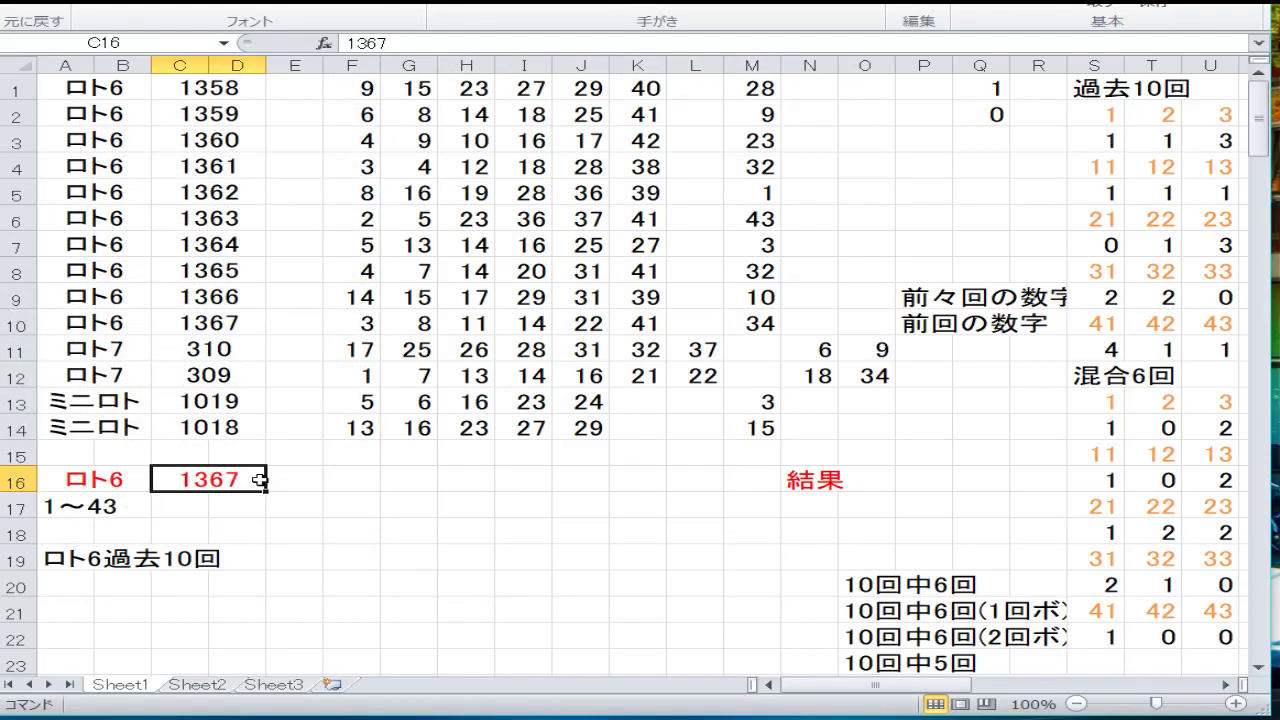
{"action": "type", "text": "1368"}
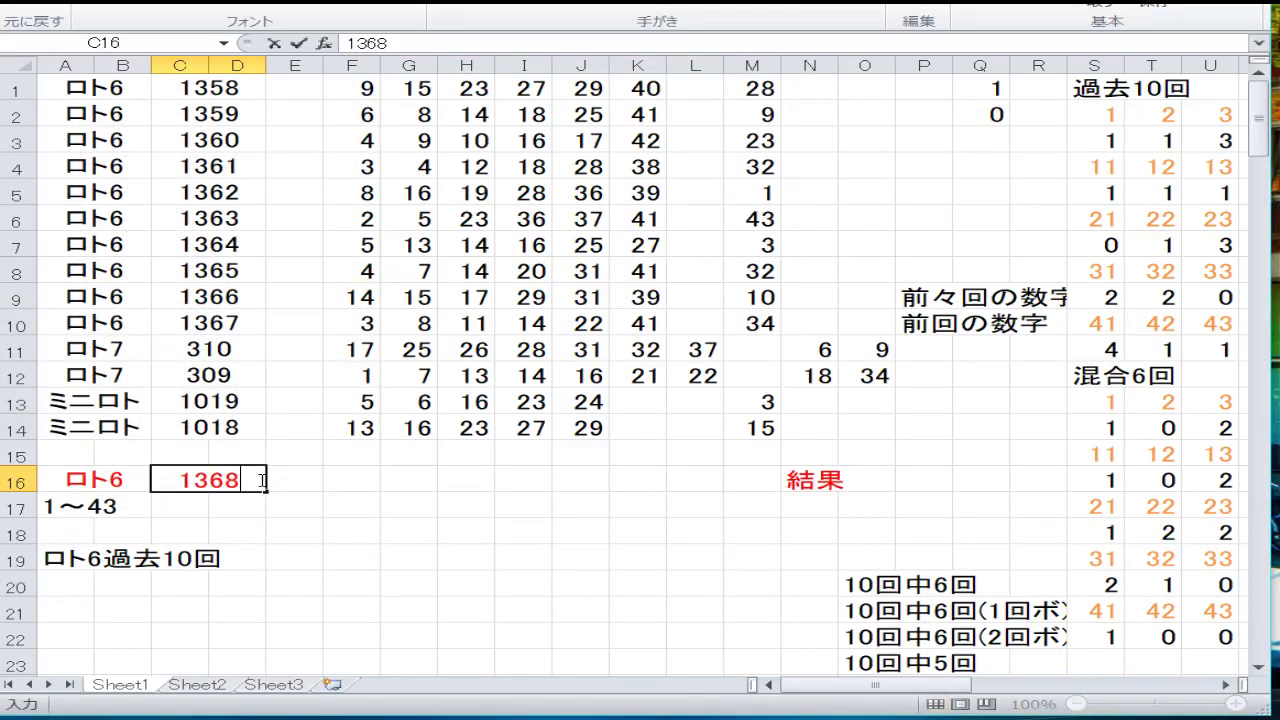
{"action": "key", "text": "Return"}
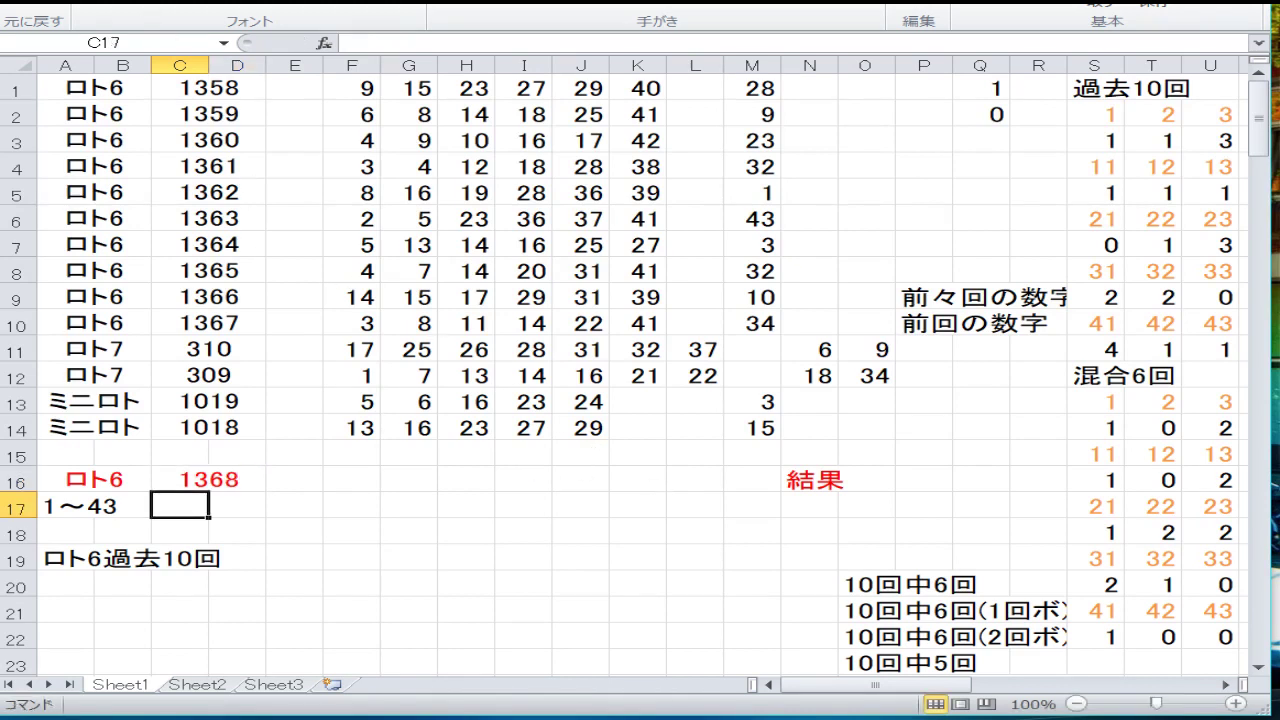
Examine the COUNTIF formulas in the 過去10回 frequency table, starting with the counts for numbers 1 and 2.
{"action": "left_click", "coordinate": [750, 220]}
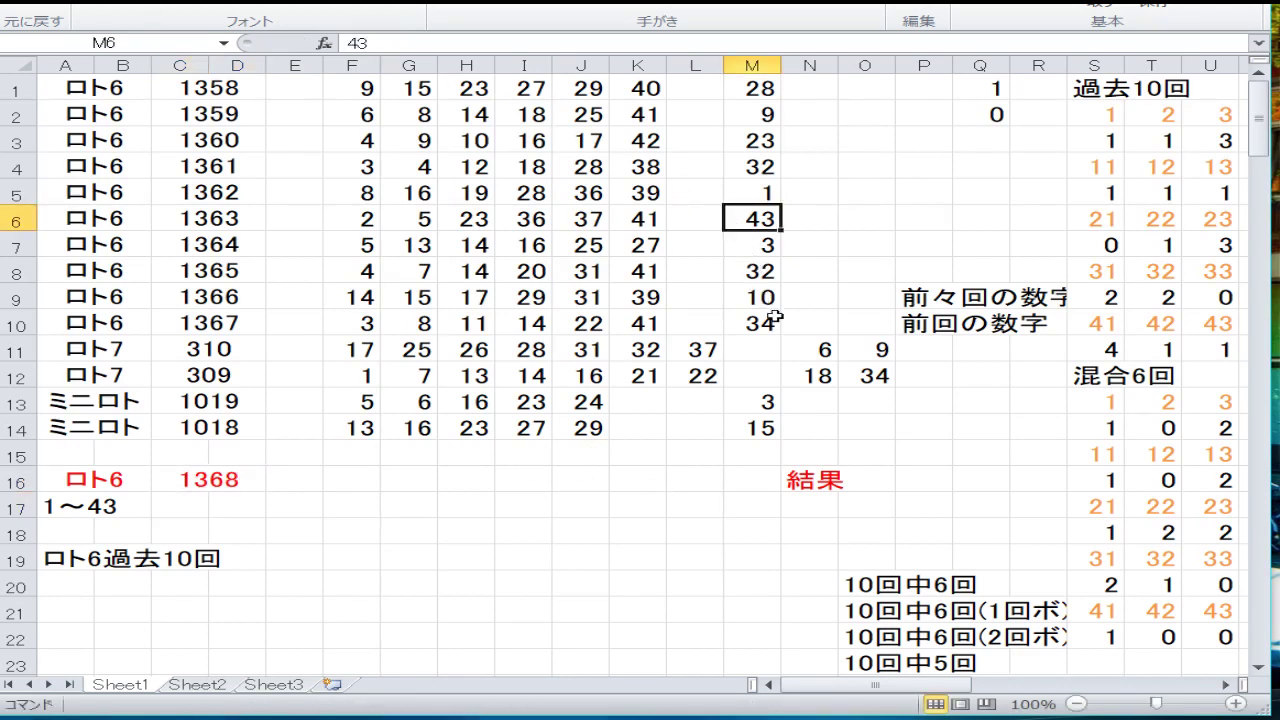
{"action": "key", "text": "Right"}
{"action": "key", "text": "Right"}
{"action": "key", "text": "Right"}
{"action": "key", "text": "Right"}
{"action": "key", "text": "Right"}
{"action": "key", "text": "Right"}
{"action": "key", "text": "Up"}
{"action": "key", "text": "Up"}
{"action": "key", "text": "Up"}
{"action": "key", "text": "Up"}
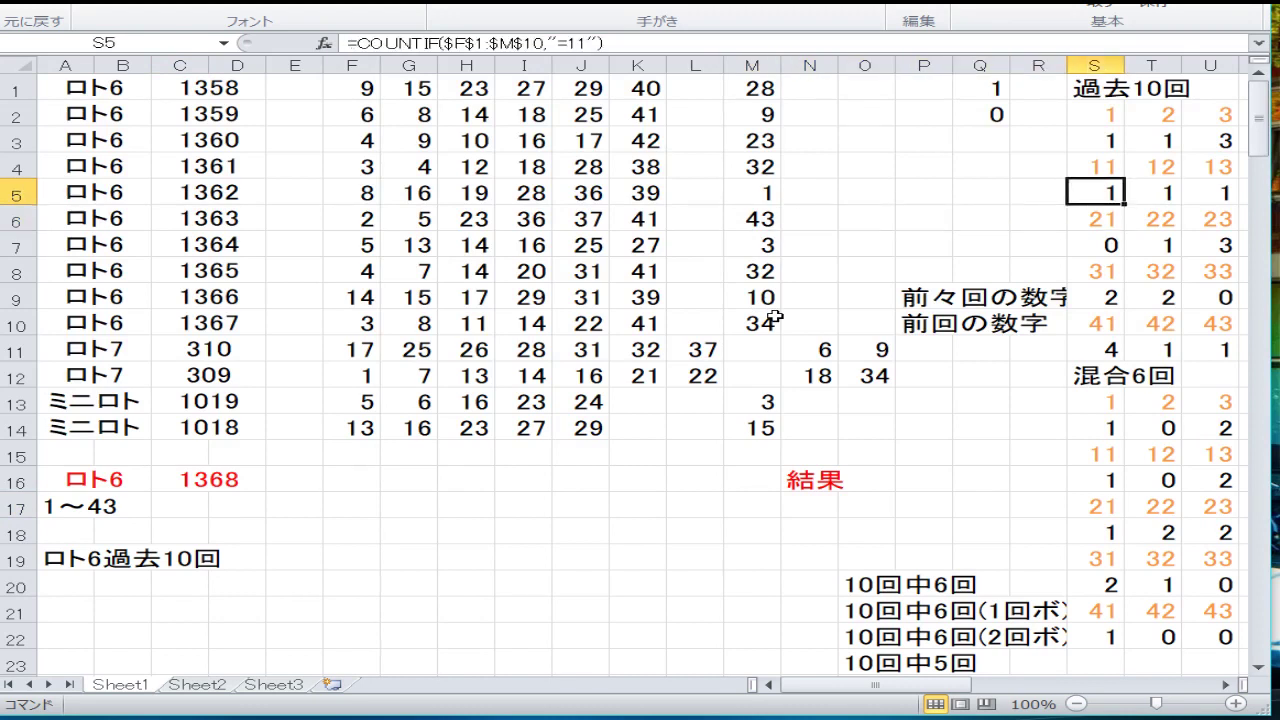
{"action": "key", "text": "Down"}
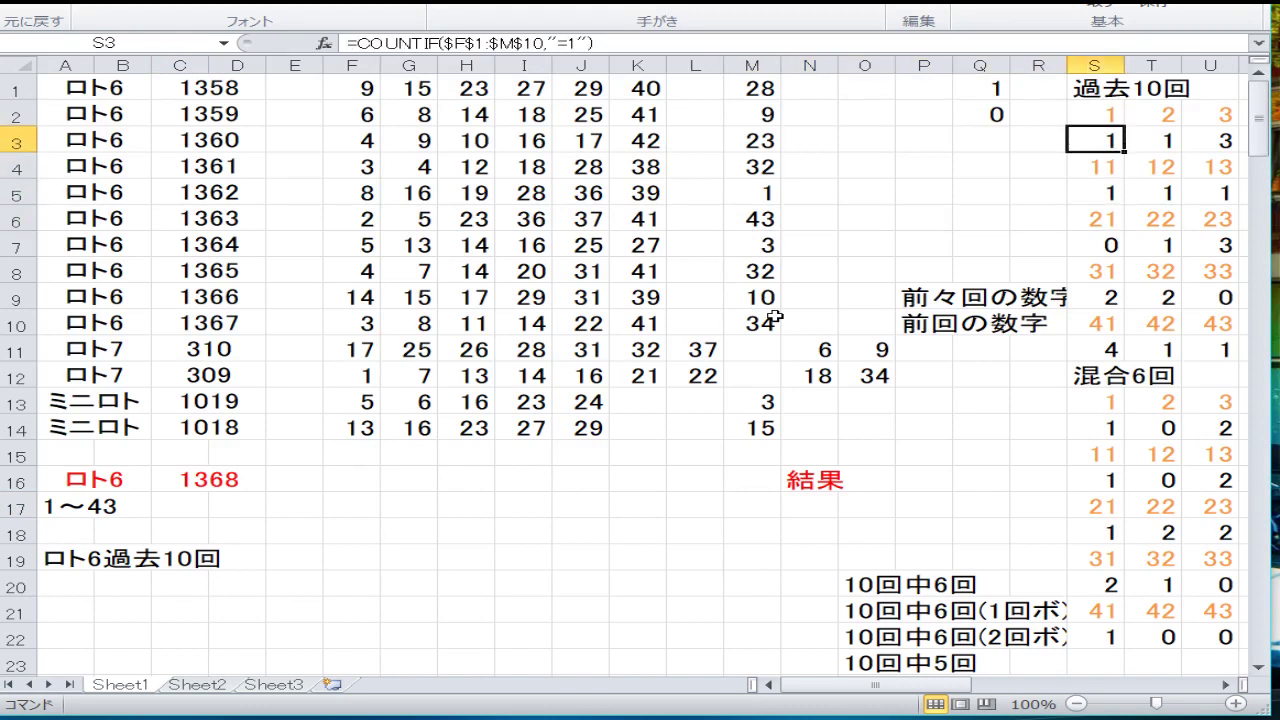
{"action": "key", "text": "F2"}
{"action": "key", "text": "Return"}
{"action": "key", "text": "Up"}
{"action": "key", "text": "Right"}
{"action": "key", "text": "Right"}
{"action": "key", "text": "Right"}
{"action": "key", "text": "Right"}
{"action": "key", "text": "Right"}
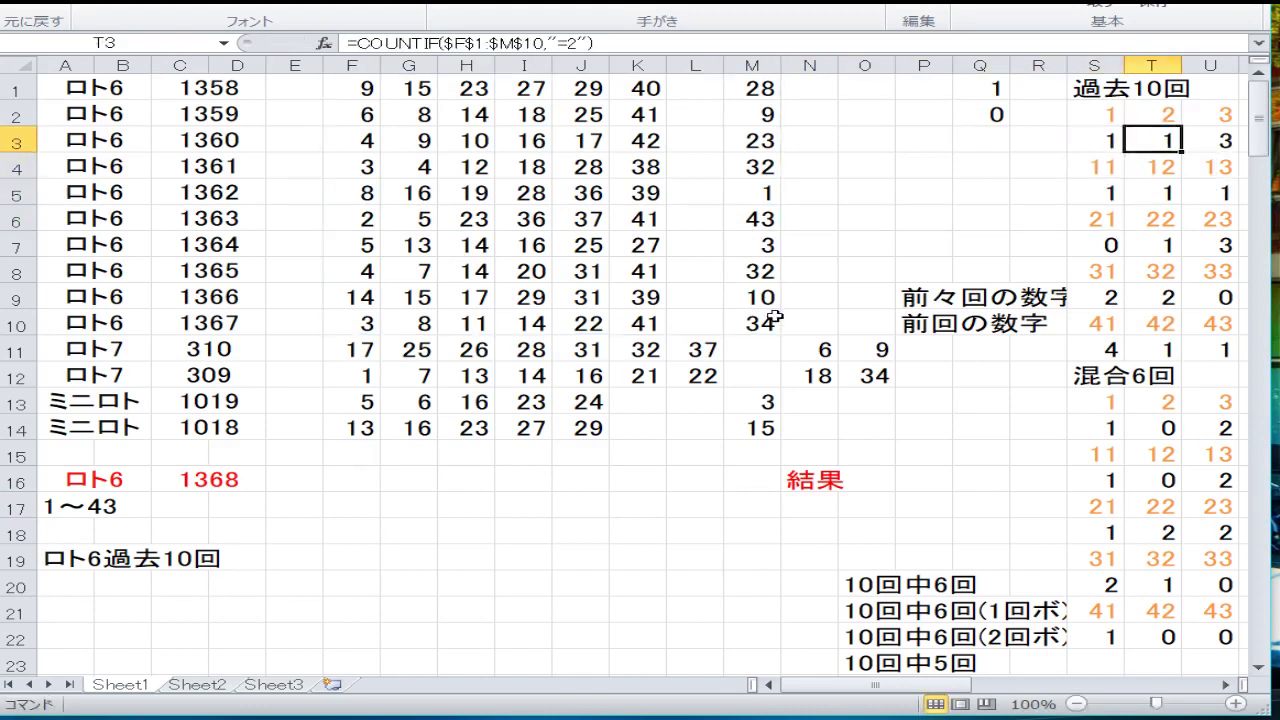
Examine the rest of the 過去10回 counts and the 過去10回ボーナス数字 counts along row 3.
{"action": "key", "text": "Right"}
{"action": "key", "text": "Right"}
{"action": "key", "text": "Right"}
{"action": "key", "text": "Right"}
{"action": "key", "text": "Right"}
{"action": "key", "text": "Right"}
{"action": "key", "text": "Right"}
{"action": "key", "text": "Right"}
{"action": "key", "text": "Right"}
{"action": "key", "text": "Right"}
{"action": "key", "text": "Right"}
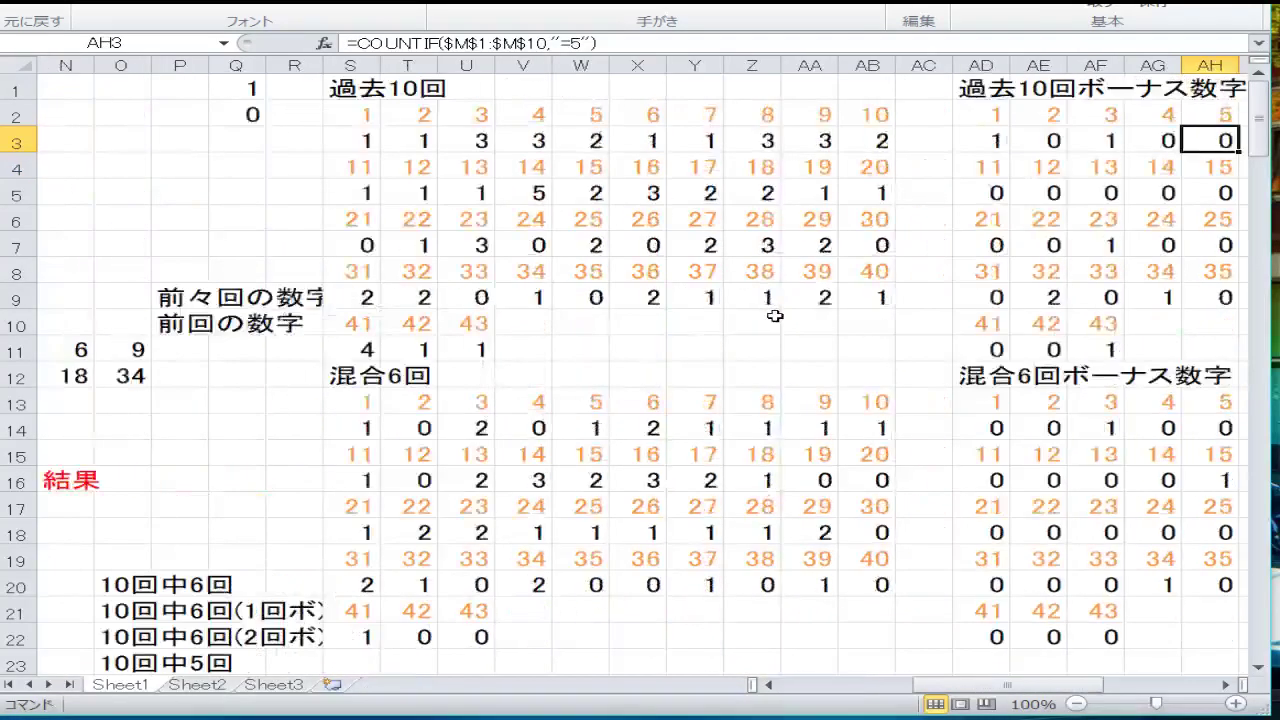
{"action": "key", "text": "Right"}
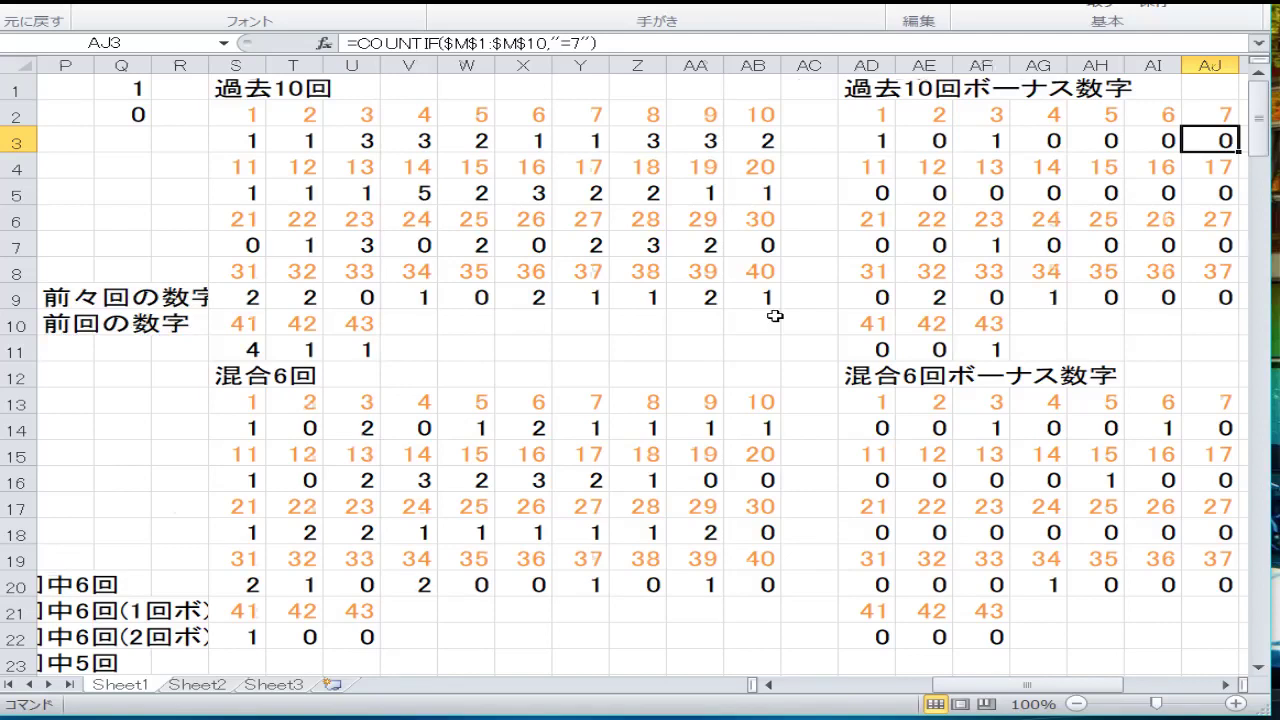
Examine the 過去10回ボーナス数字 counts for numbers 8 to 10, going back over the 過去10回 counts along row 3.
{"action": "key", "text": "Right"}
{"action": "key", "text": "Right"}
{"action": "key", "text": "Right"}
{"action": "key", "text": "Right"}
{"action": "key", "text": "Right"}
{"action": "key", "text": "Right"}
{"action": "key", "text": "Right"}
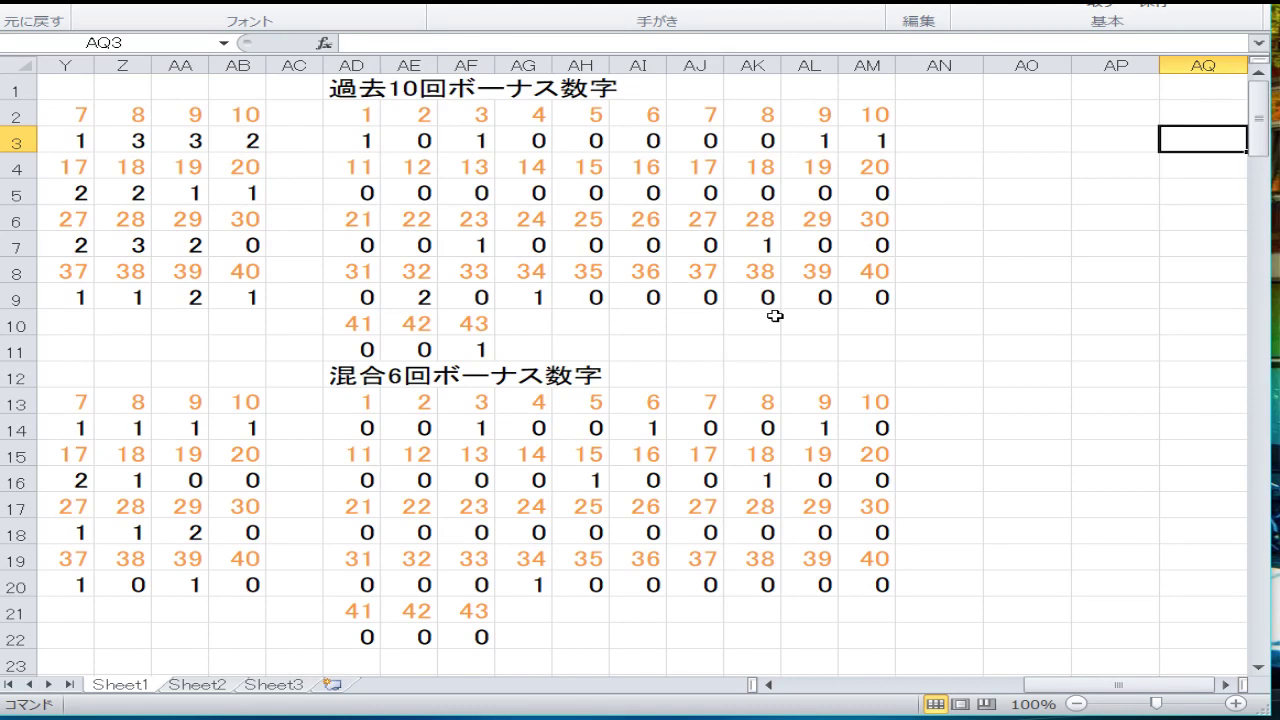
{"action": "key", "text": "Left"}
{"action": "key", "text": "Left"}
{"action": "key", "text": "Left"}
{"action": "key", "text": "Left"}
{"action": "key", "text": "Left"}
{"action": "key", "text": "Left"}
{"action": "key", "text": "Left"}
{"action": "key", "text": "Left"}
{"action": "key", "text": "Left"}
{"action": "key", "text": "Left"}
{"action": "key", "text": "Left"}
{"action": "key", "text": "Left"}
{"action": "key", "text": "Left"}
{"action": "key", "text": "Left"}
{"action": "key", "text": "Left"}
{"action": "key", "text": "Left"}
{"action": "key", "text": "Left"}
{"action": "key", "text": "Left"}
{"action": "key", "text": "Left"}
{"action": "key", "text": "Left"}
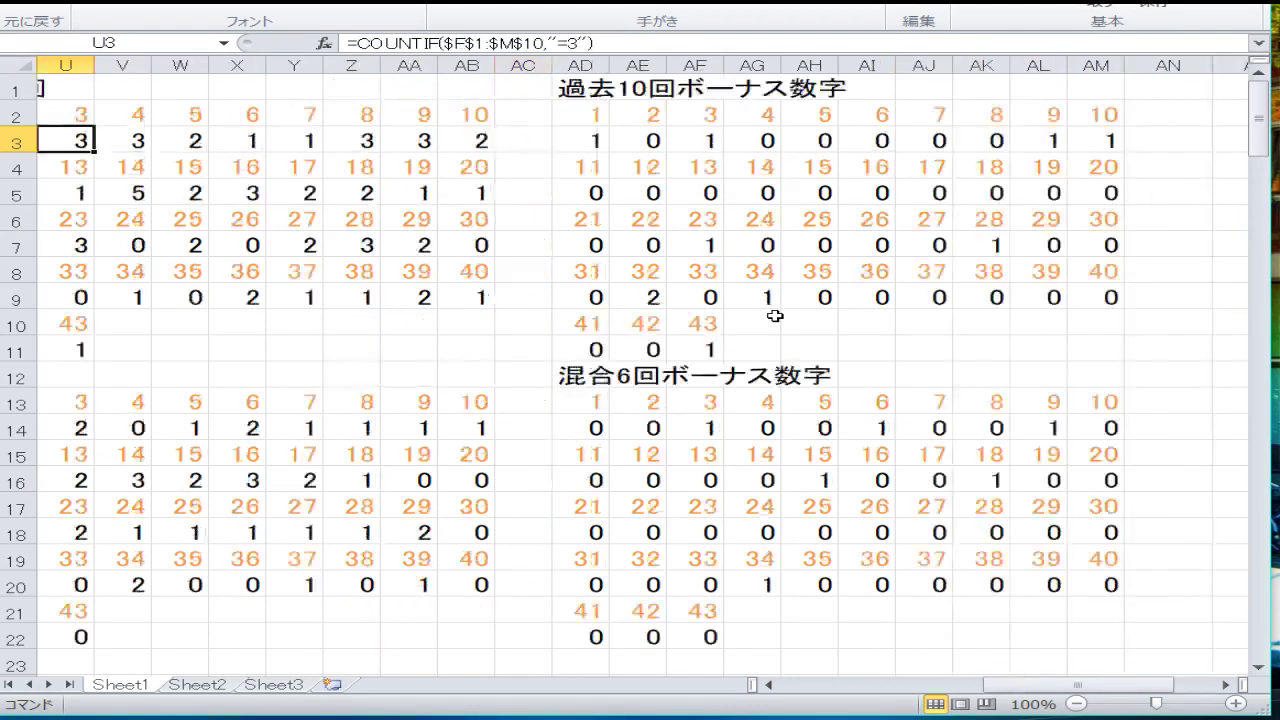
{"action": "key", "text": "Left"}
{"action": "key", "text": "Left"}
{"action": "key", "text": "Left"}
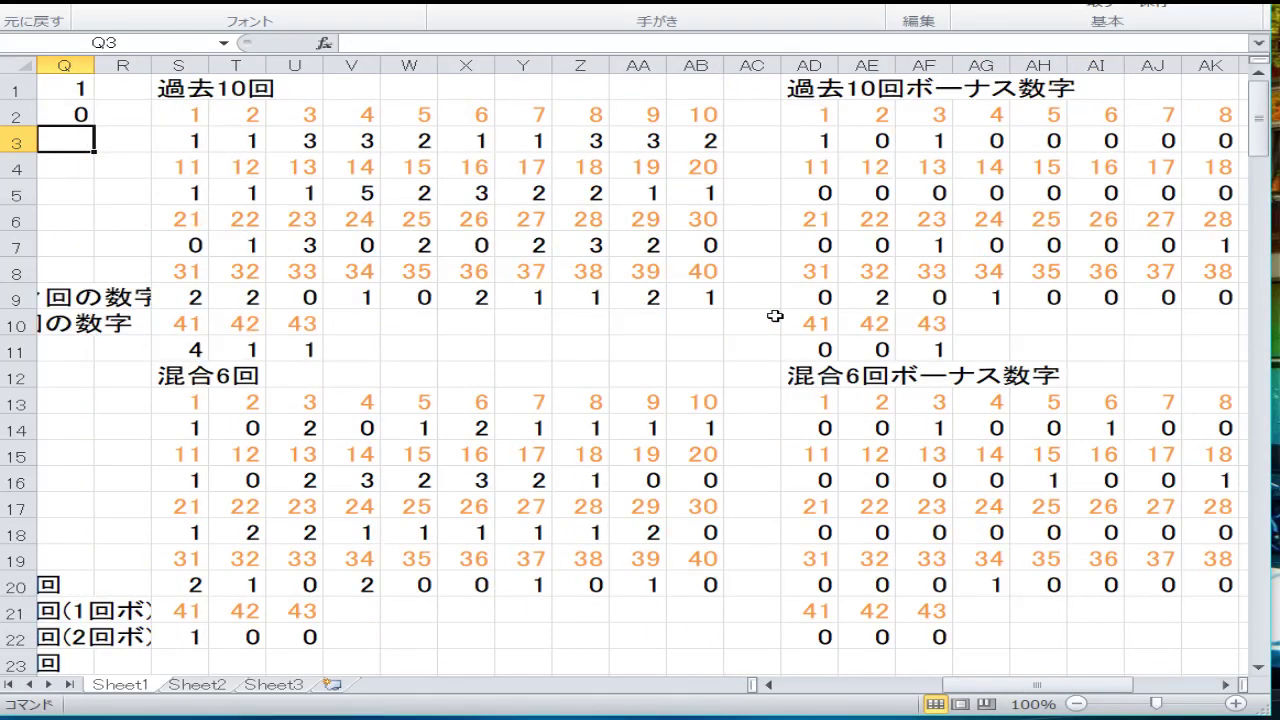
Review the 過去10回 and 混合6回 frequency tables together with their ボーナス数字 tables.
{"action": "key", "text": "Right"}
{"action": "key", "text": "Right"}
{"action": "key", "text": "Right"}
{"action": "key", "text": "Right"}
{"action": "key", "text": "Right"}
{"action": "key", "text": "Right"}
{"action": "key", "text": "Right"}
{"action": "key", "text": "Right"}
{"action": "key", "text": "Right"}
{"action": "key", "text": "Right"}
{"action": "key", "text": "Right"}
{"action": "key", "text": "Right"}
{"action": "key", "text": "Right"}
{"action": "key", "text": "Right"}
{"action": "key", "text": "Right"}
{"action": "key", "text": "Right"}
{"action": "key", "text": "Right"}
{"action": "key", "text": "Right"}
{"action": "key", "text": "Right"}
{"action": "key", "text": "Right"}
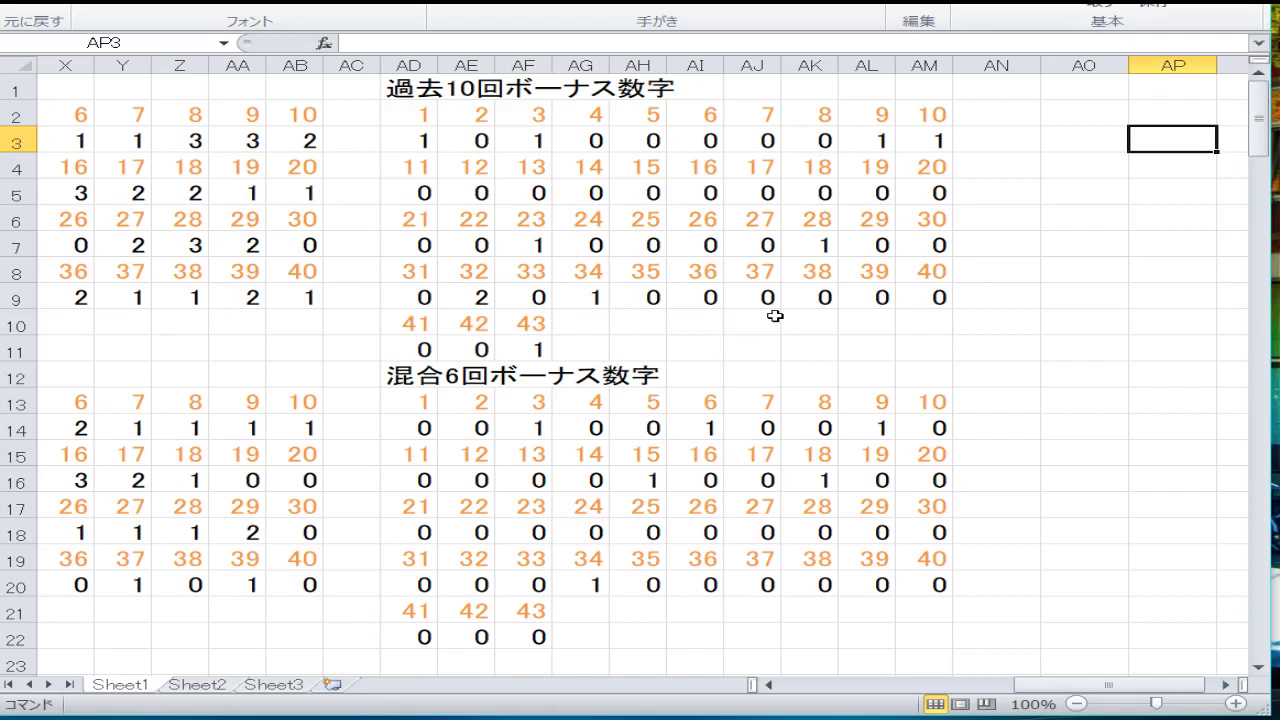
{"action": "key", "text": "Left"}
{"action": "key", "text": "Left"}
{"action": "key", "text": "Left"}
{"action": "key", "text": "Left"}
{"action": "key", "text": "Left"}
{"action": "key", "text": "Left"}
{"action": "key", "text": "Left"}
{"action": "key", "text": "Left"}
{"action": "key", "text": "Left"}
{"action": "key", "text": "Left"}
{"action": "key", "text": "Left"}
{"action": "key", "text": "Left"}
{"action": "key", "text": "Left"}
{"action": "key", "text": "Left"}
{"action": "key", "text": "Left"}
{"action": "key", "text": "Left"}
{"action": "key", "text": "Left"}
{"action": "key", "text": "Left"}
{"action": "key", "text": "Left"}
{"action": "key", "text": "Left"}
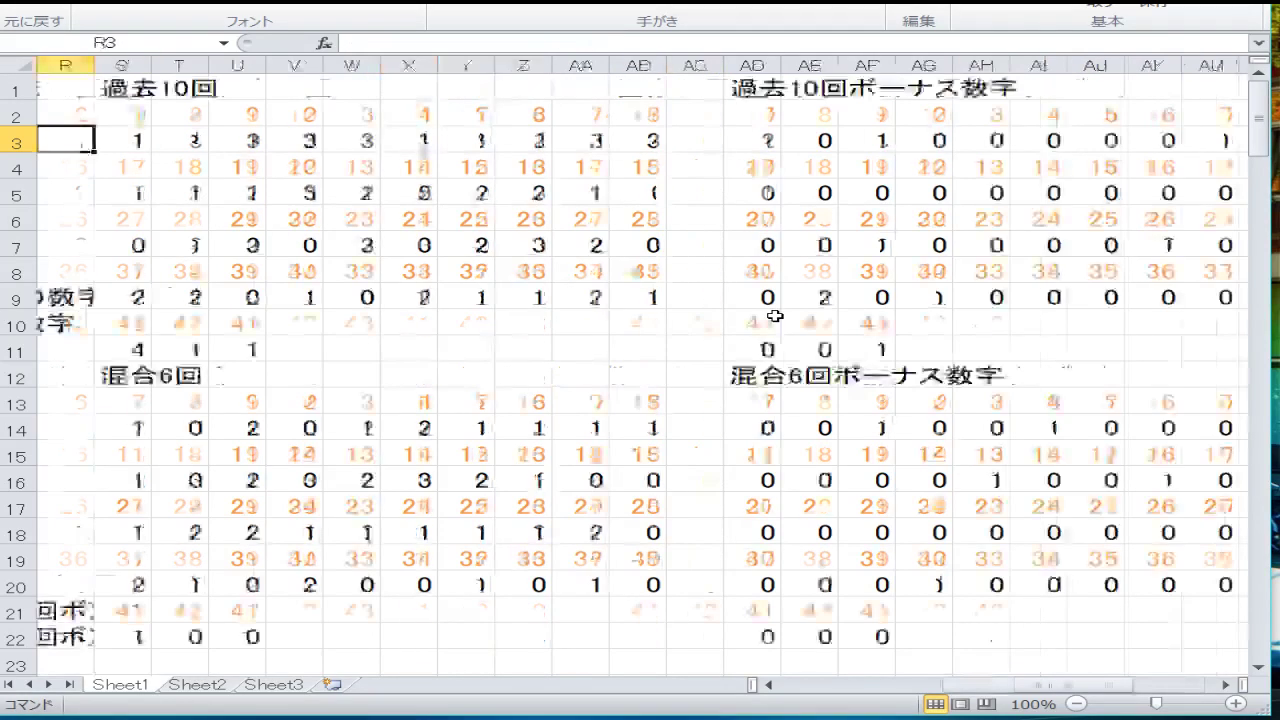
Clear the old extracted numbers in A25:K34 of the ロト6過去10回 section.
{"action": "key", "text": "Down"}
{"action": "key", "text": "Down"}
{"action": "key", "text": "Down"}
{"action": "key", "text": "Down"}
{"action": "key", "text": "Down"}
{"action": "key", "text": "Down"}
{"action": "key", "text": "Down"}
{"action": "key", "text": "Down"}
{"action": "key", "text": "Down"}
{"action": "key", "text": "Down"}
{"action": "key", "text": "Down"}
{"action": "key", "text": "Down"}
{"action": "key", "text": "Down"}
{"action": "key", "text": "Down"}
{"action": "key", "text": "Down"}
{"action": "key", "text": "Down"}
{"action": "key", "text": "Down"}
{"action": "key", "text": "Down"}
{"action": "key", "text": "Down"}
{"action": "key", "text": "Down"}
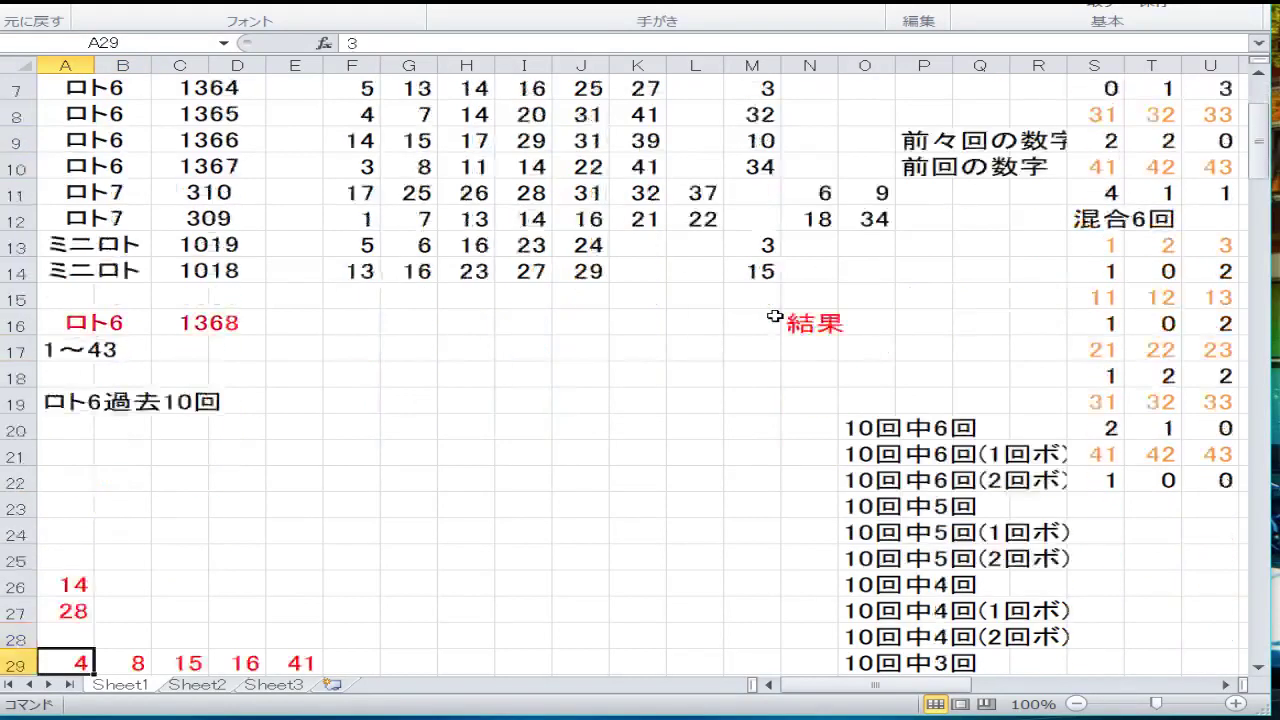
{"action": "left_click", "coordinate": [683, 501]}
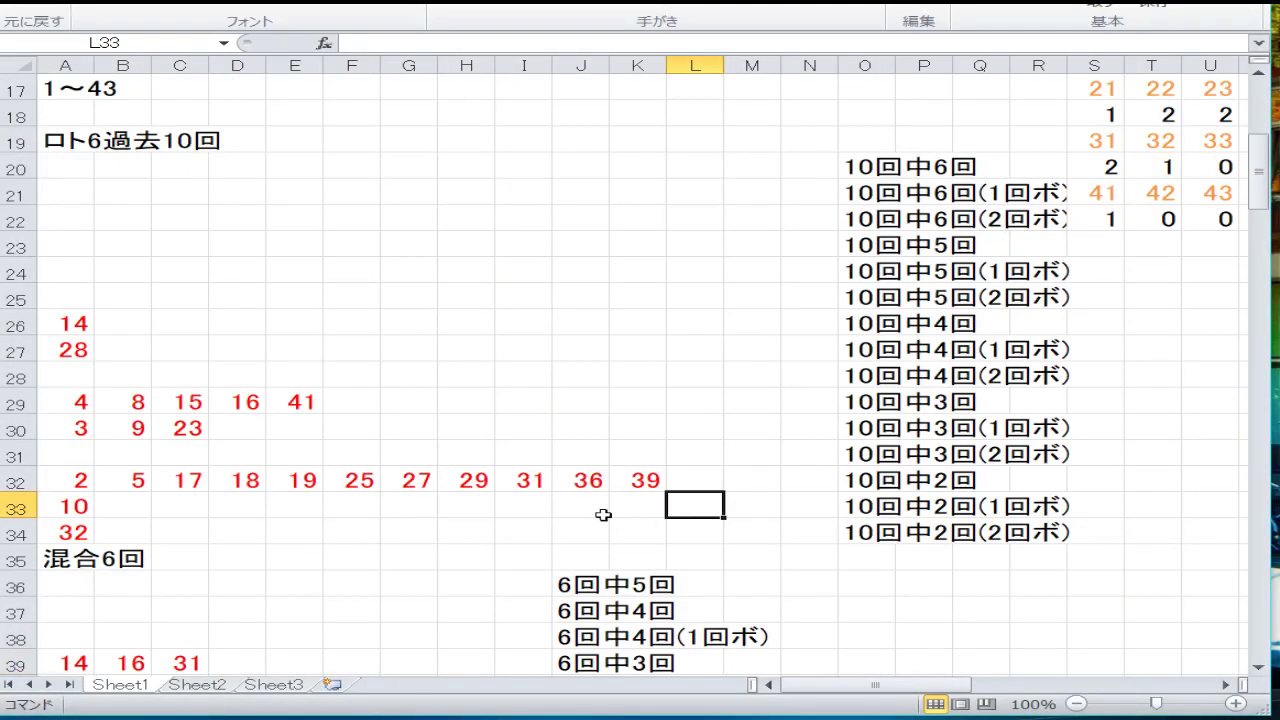
{"action": "left_click_drag", "start_coordinate": [630, 530], "coordinate": [65, 296]}
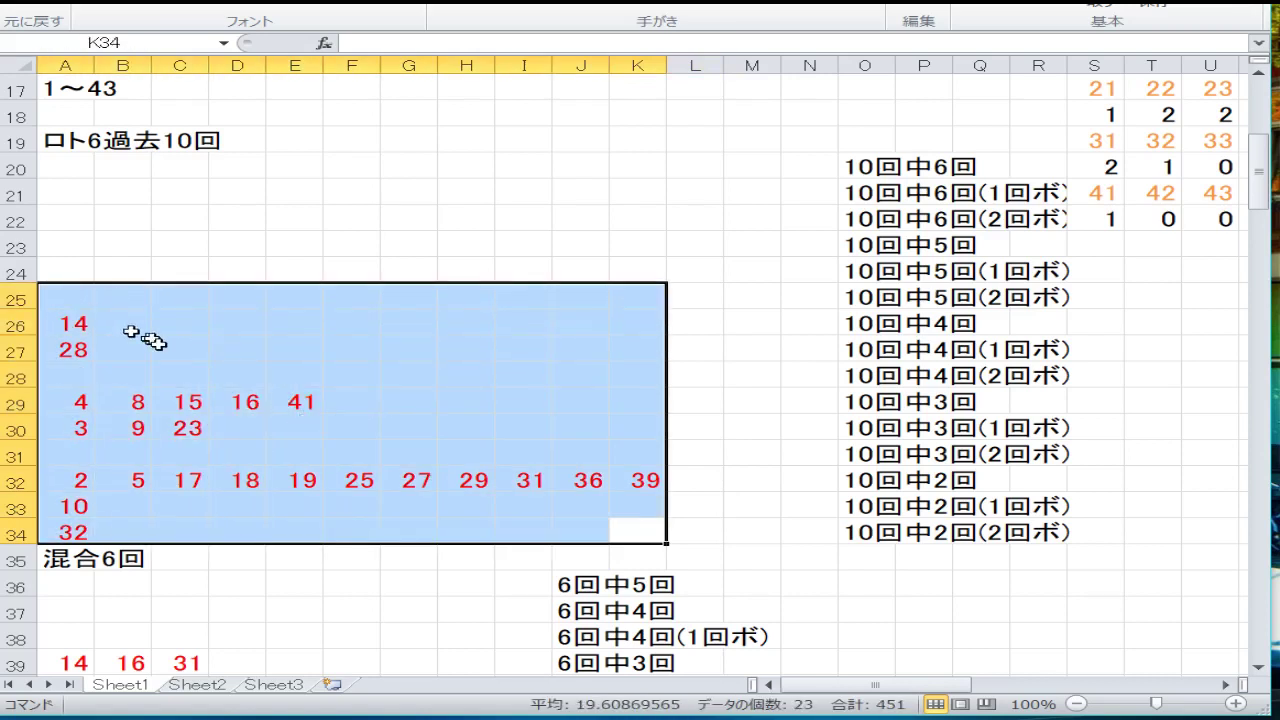
{"action": "right_click", "coordinate": [300, 328]}
{"action": "key", "text": "Escape"}
{"action": "scroll", "coordinate": [371, 357], "scroll_direction": "down", "scroll_amount": 4}
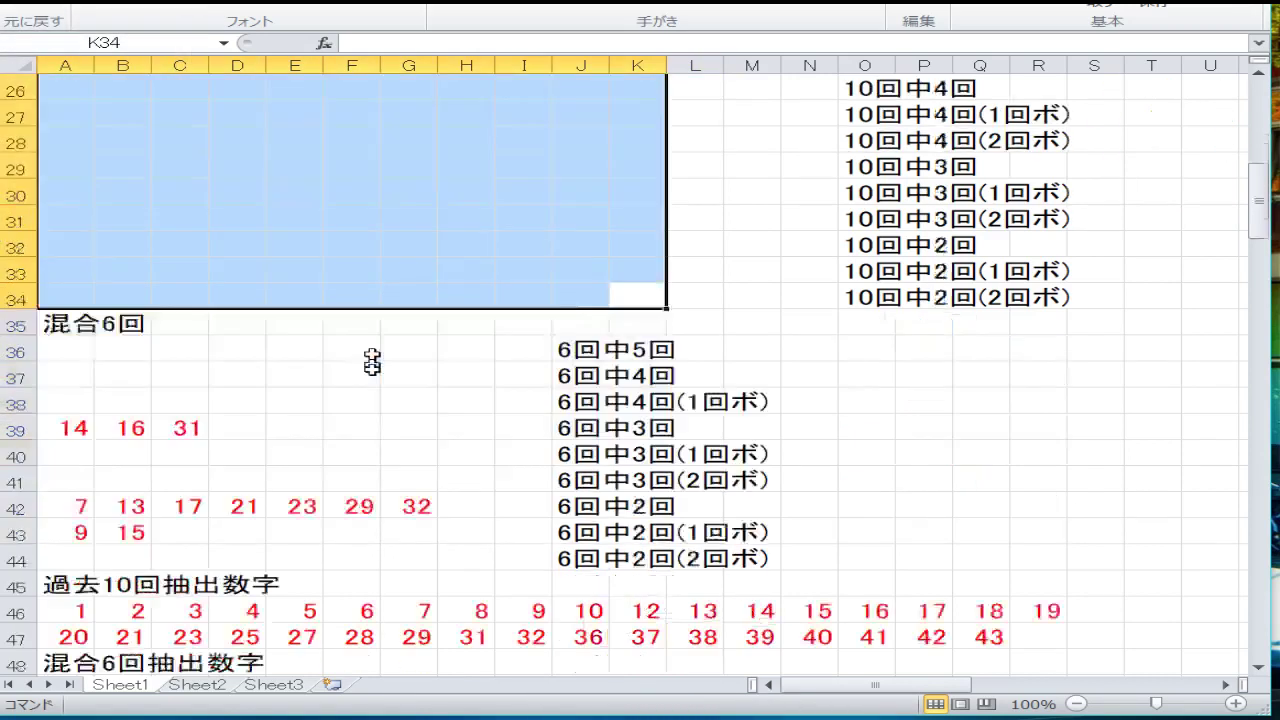
Clear the old extracted numbers in A38:G44 of the 混合6回 section.
{"action": "left_click_drag", "start_coordinate": [423, 480], "coordinate": [86, 323]}
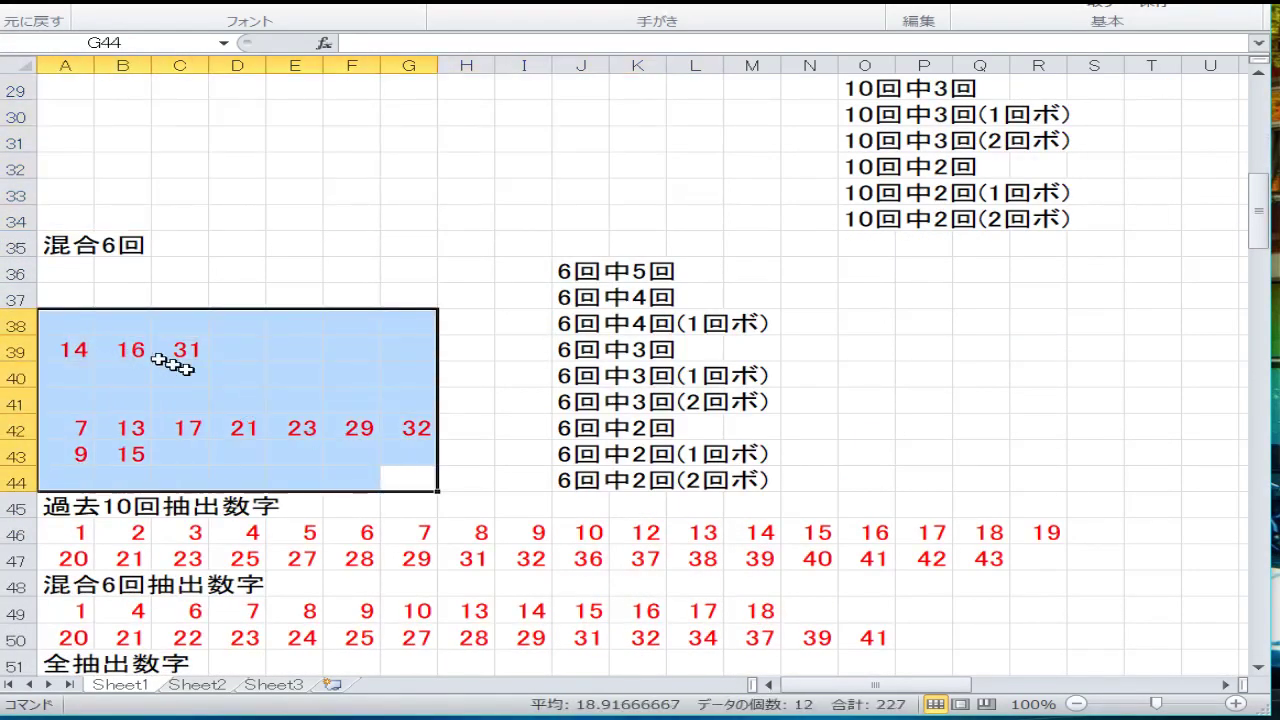
{"action": "type", "text": "n"}
{"action": "right_click", "coordinate": [183, 366]}
{"action": "key", "text": "Escape"}
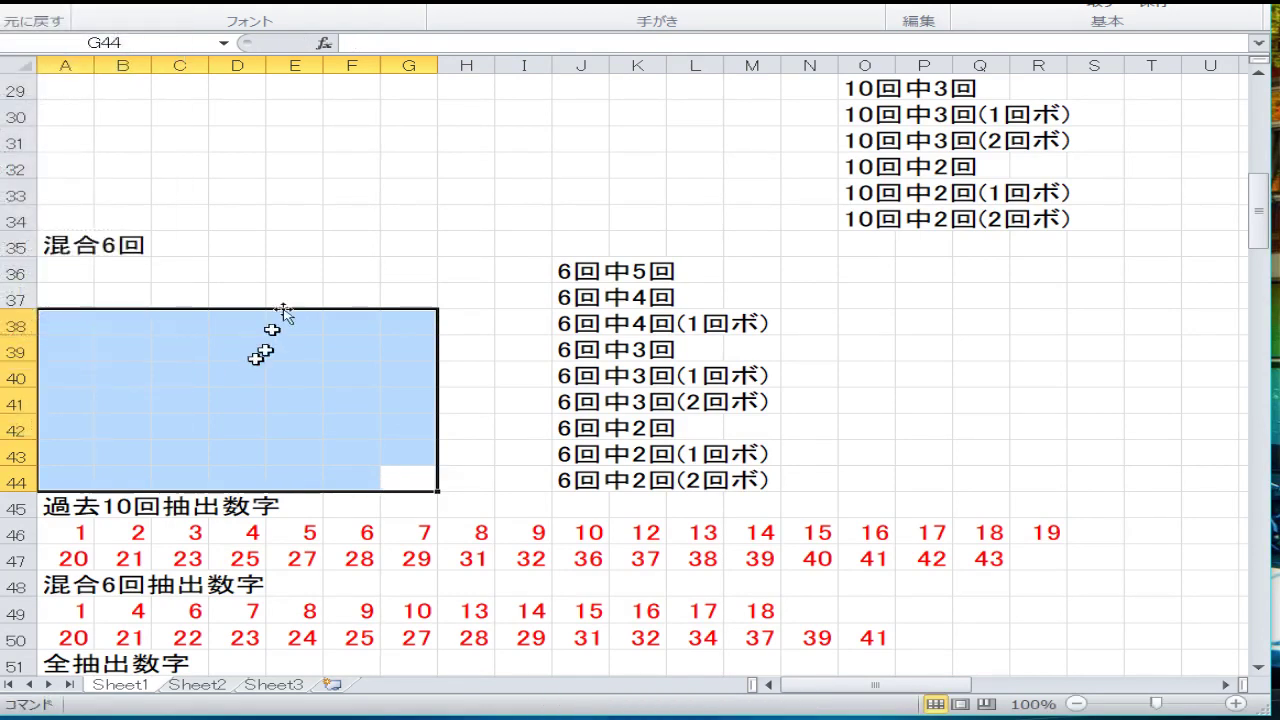
Enter 14 in A23 of the ロト6過去10回 section, on the 10回中5回 row.
{"action": "left_click", "coordinate": [296, 226]}
{"action": "scroll", "coordinate": [292, 250], "scroll_direction": "up", "scroll_amount": 4}
{"action": "left_click", "coordinate": [284, 275]}
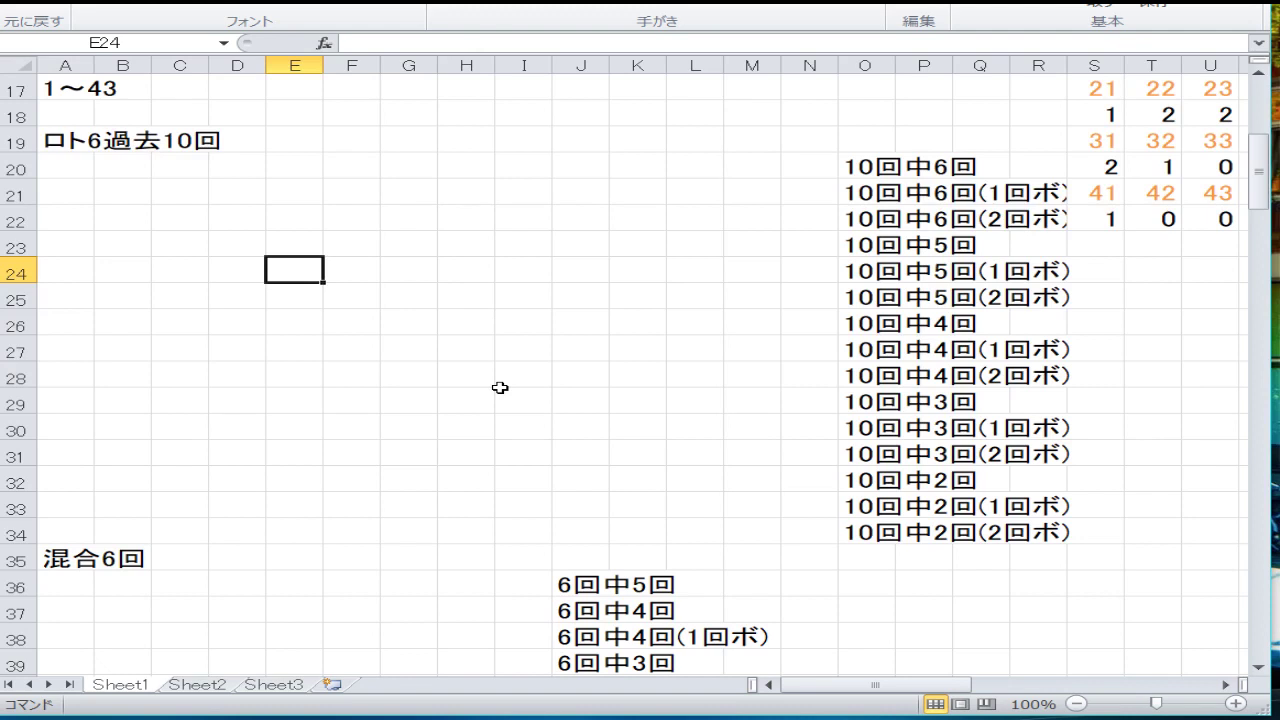
{"action": "key", "text": "Left"}
{"action": "key", "text": "Left"}
{"action": "key", "text": "Left"}
{"action": "key", "text": "Left"}
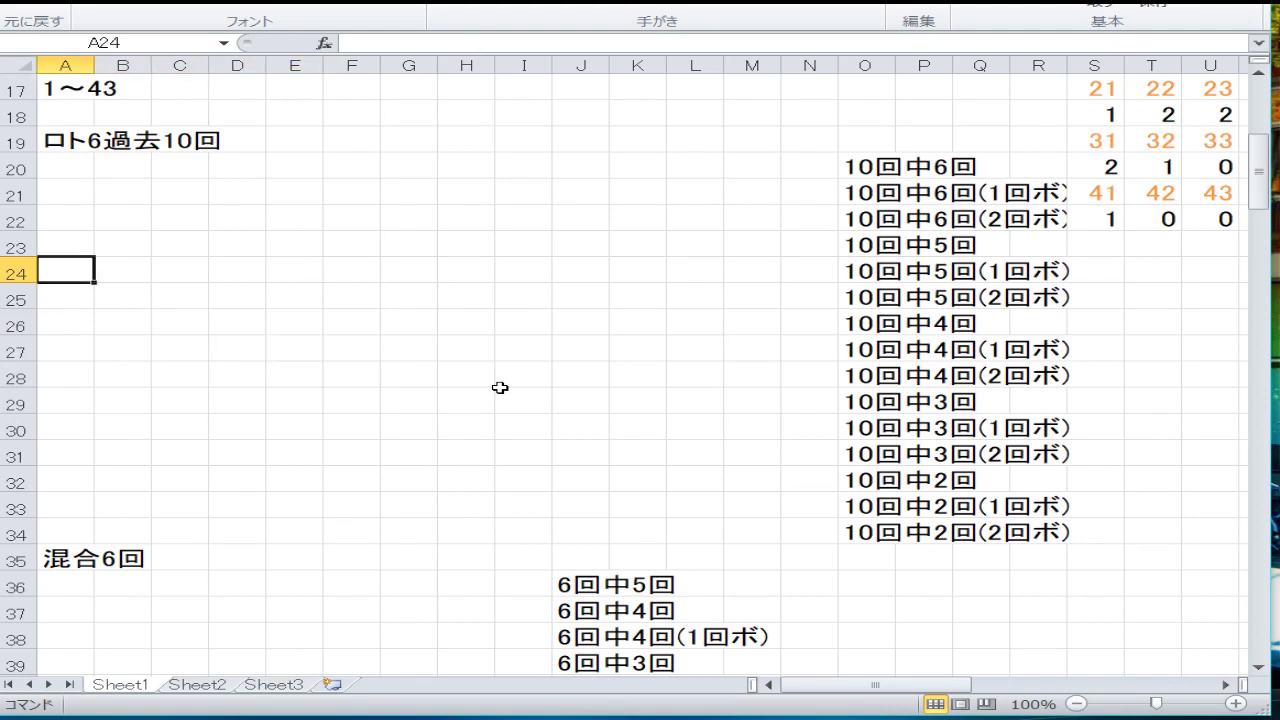
{"action": "key", "text": "Right"}
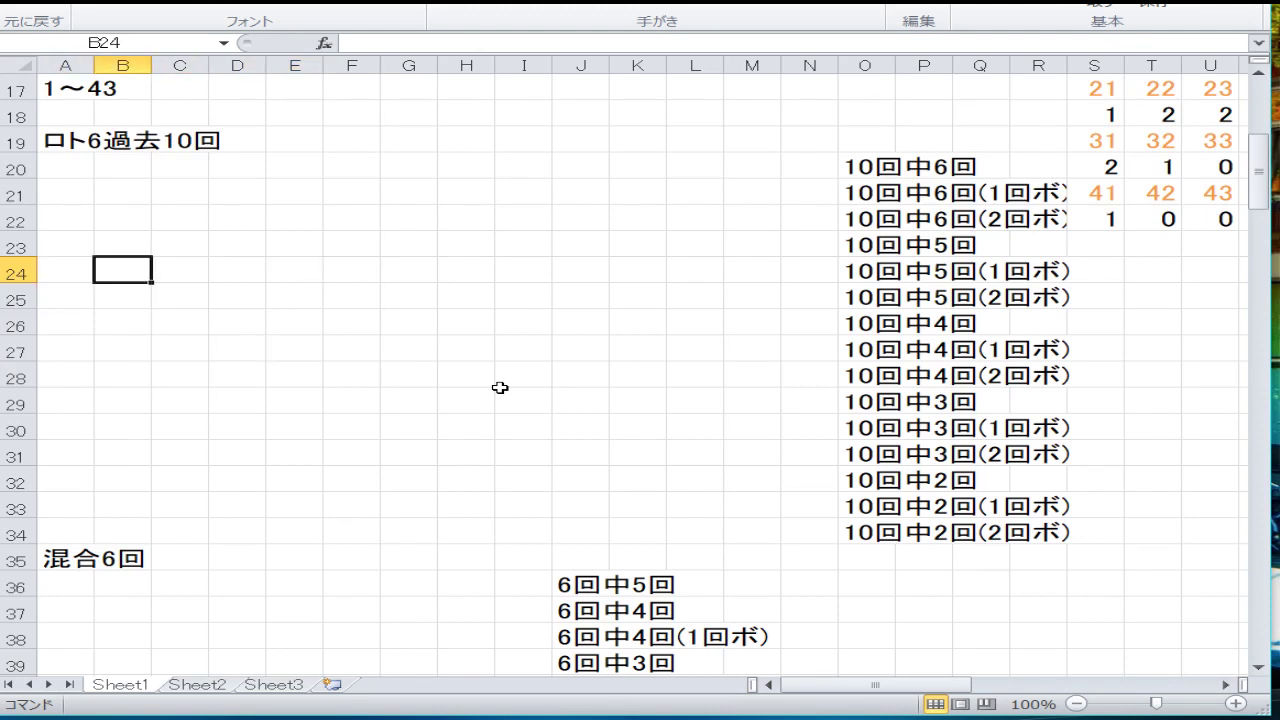
{"action": "key", "text": "Right"}
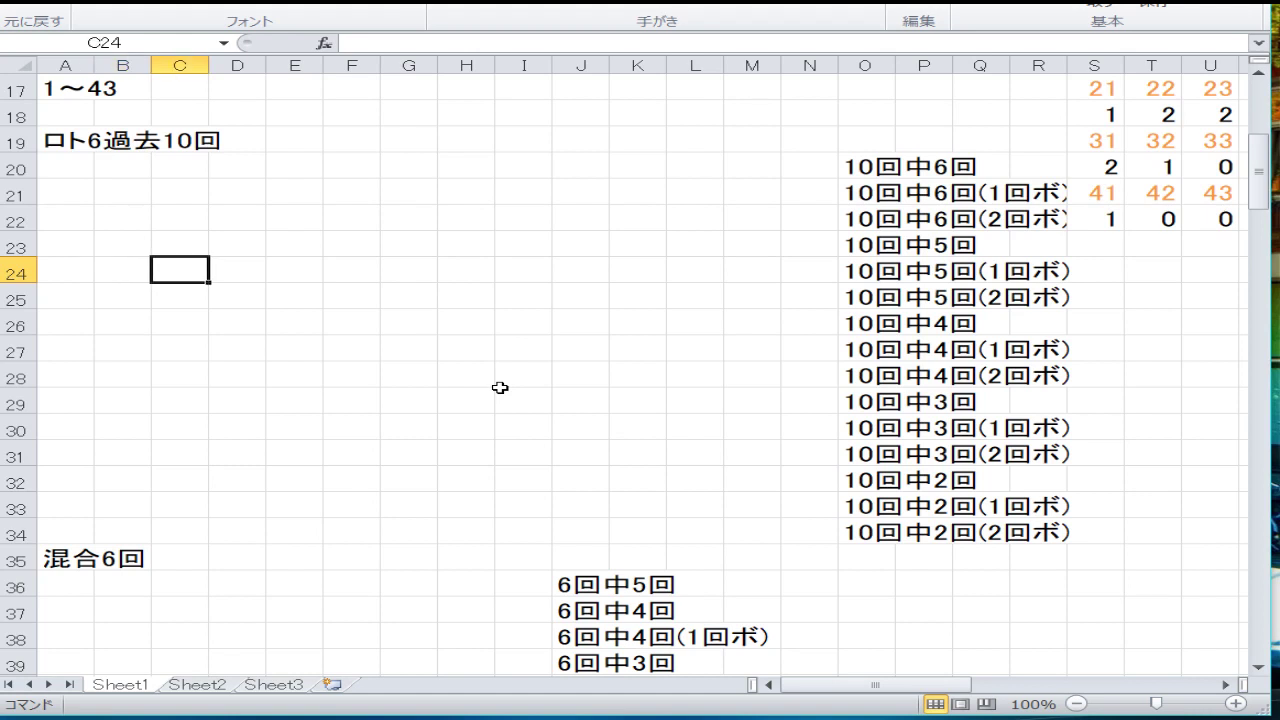
{"action": "key", "text": "Right"}
{"action": "key", "text": "Left"}
{"action": "key", "text": "Up"}
{"action": "key", "text": "Left"}
{"action": "key", "text": "Left"}
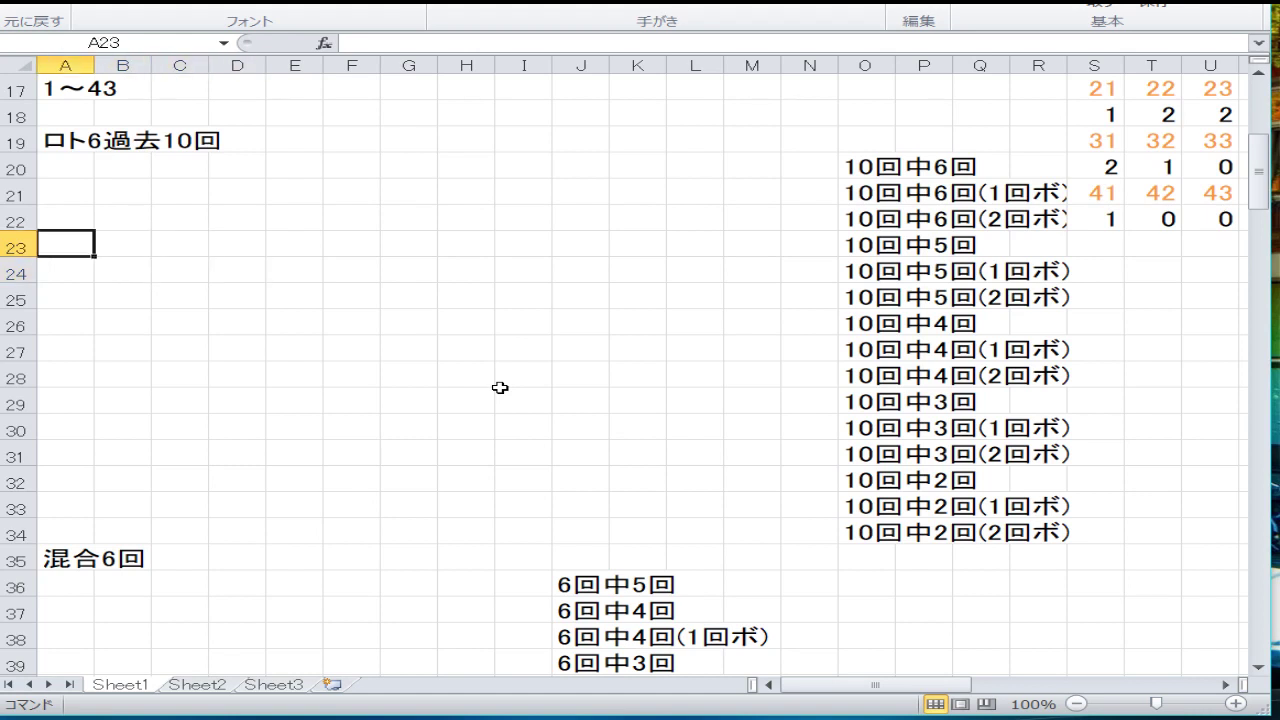
{"action": "type", "text": "14"}
{"action": "key", "text": "Return"}
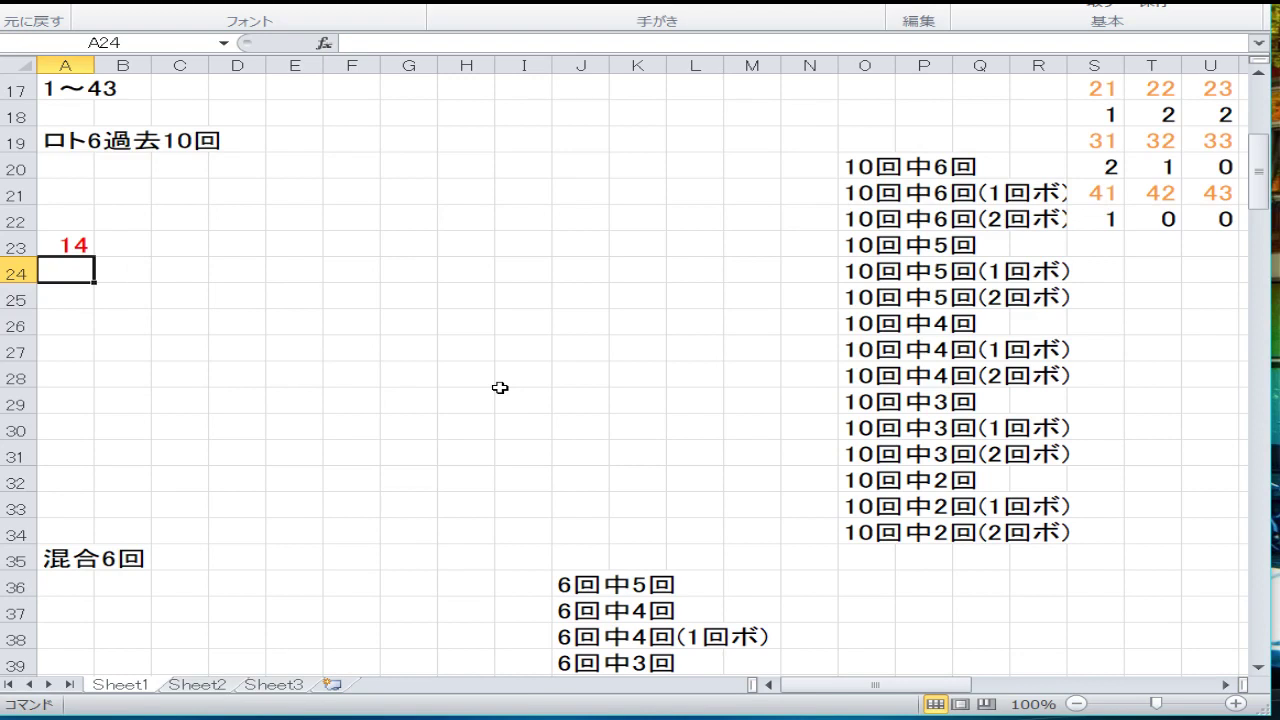
Enter 41 in A26, on the 10回中4回 row.
{"action": "key", "text": "Down"}
{"action": "key", "text": "Down"}
{"action": "key", "text": "Down"}
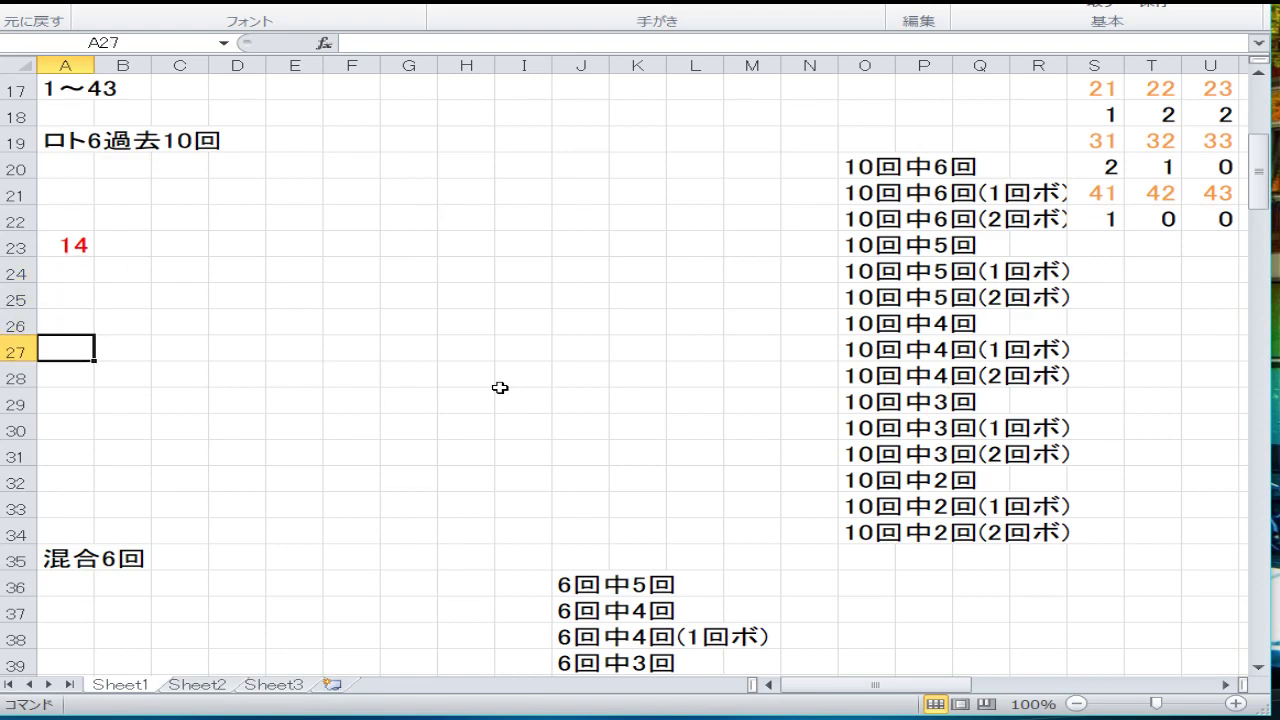
{"action": "key", "text": "Up"}
{"action": "type", "text": "41"}
{"action": "key", "text": "Return"}
Enter 4, 8 and 16 across A29:C29, on the 10回中3回 row.
{"action": "key", "text": "Down"}
{"action": "key", "text": "Down"}
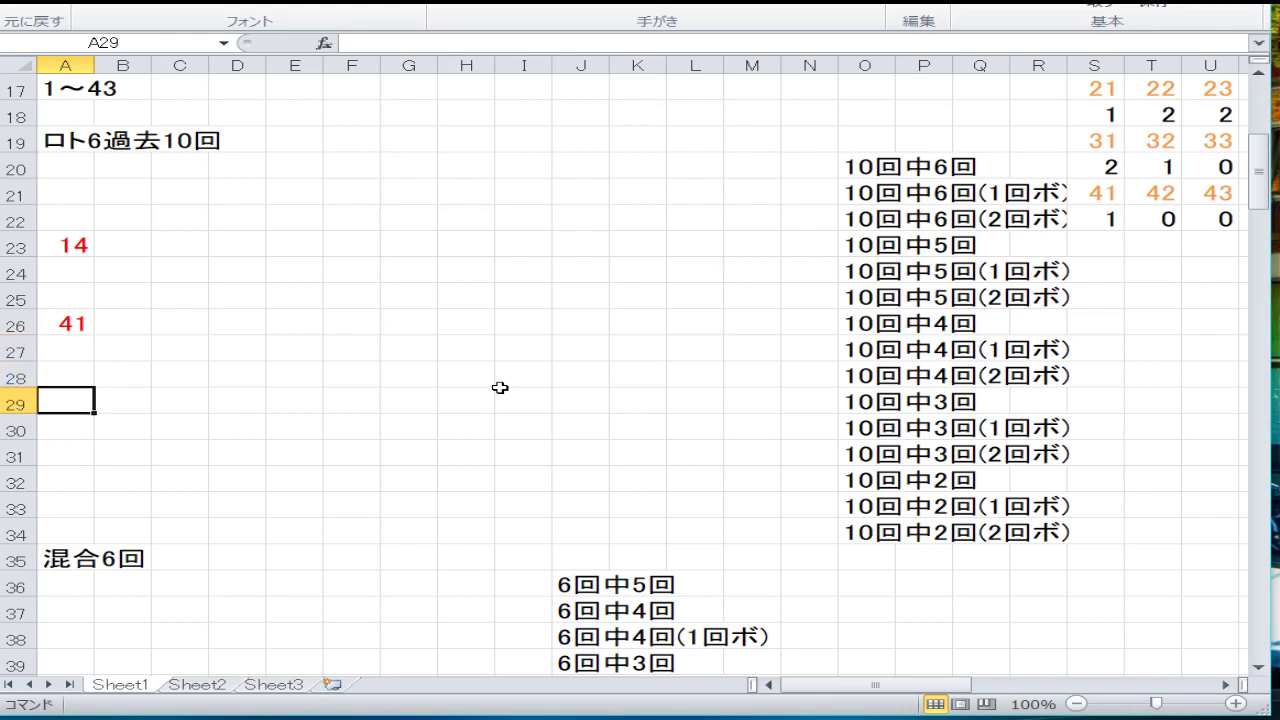
{"action": "type", "text": "4"}
{"action": "key", "text": "Tab"}
{"action": "type", "text": "8"}
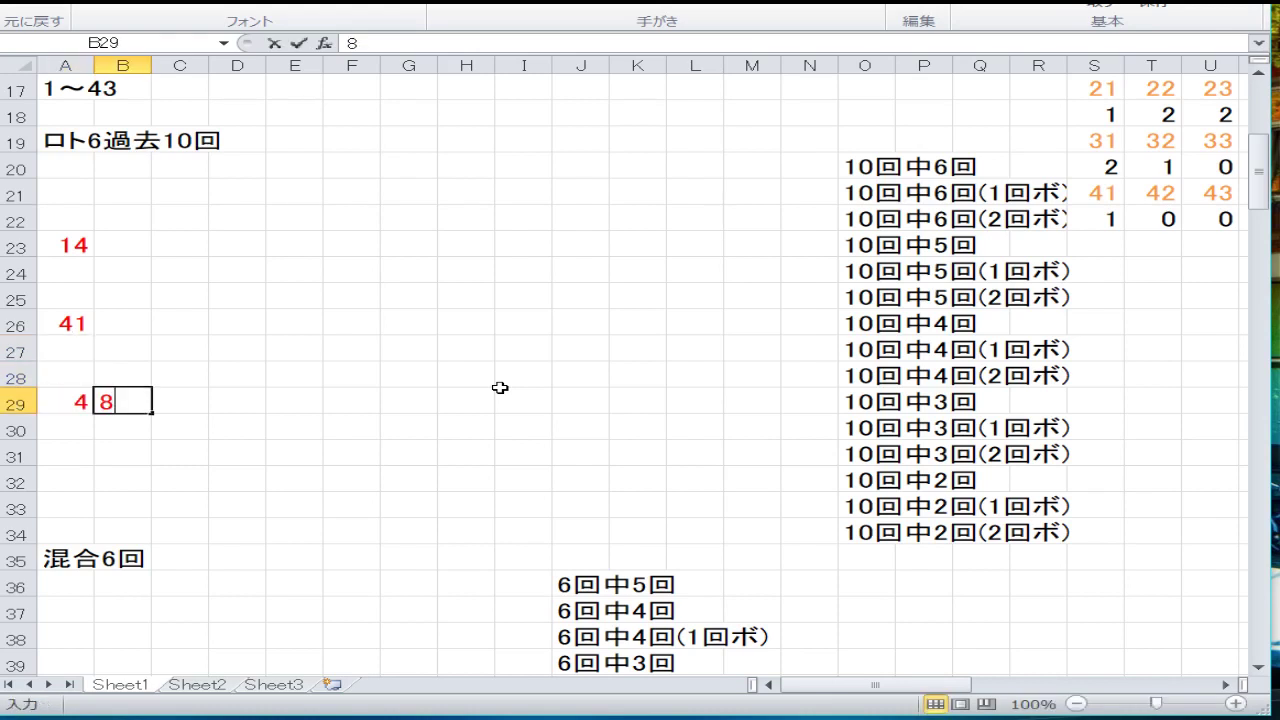
{"action": "key", "text": "Tab"}
{"action": "type", "text": "16"}
{"action": "key", "text": "Down"}
Enter 3, 9, 23 and 28 across A30:D30, on the 10回中3回(1回ボ) row.
{"action": "key", "text": "Left"}
{"action": "key", "text": "Left"}
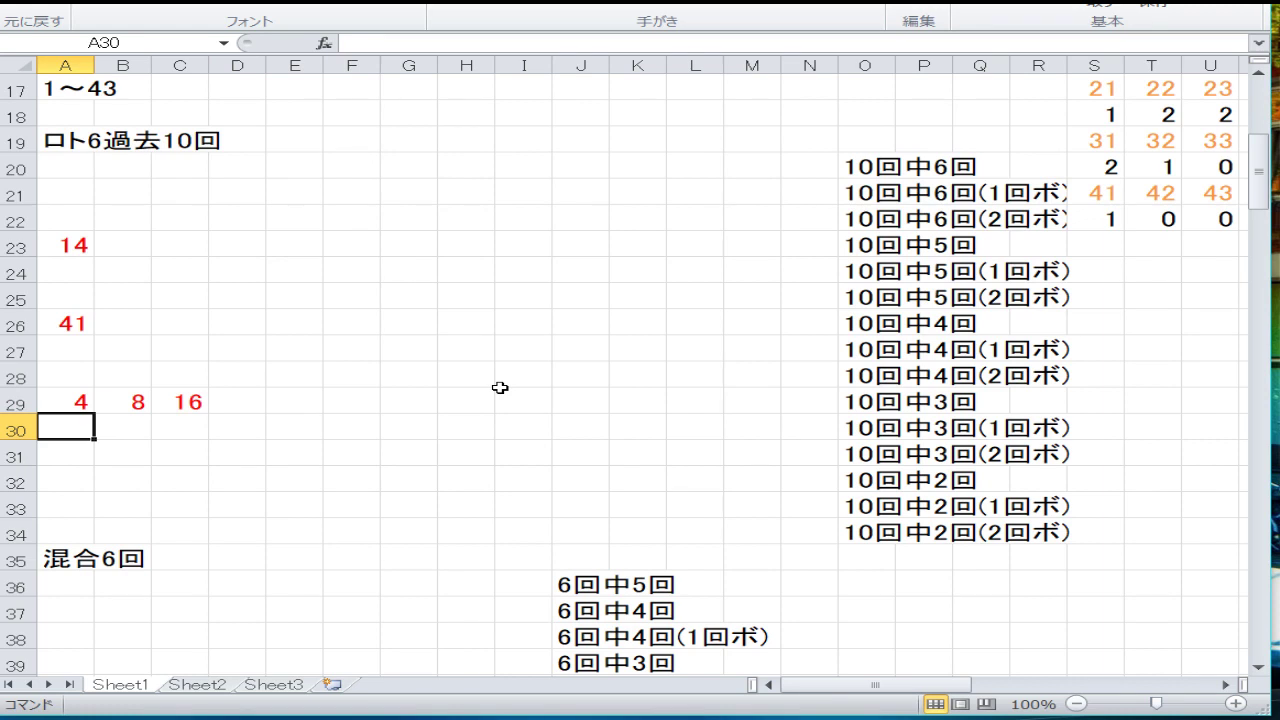
{"action": "type", "text": "3"}
{"action": "key", "text": "Tab"}
{"action": "type", "text": "9"}
{"action": "key", "text": "Tab"}
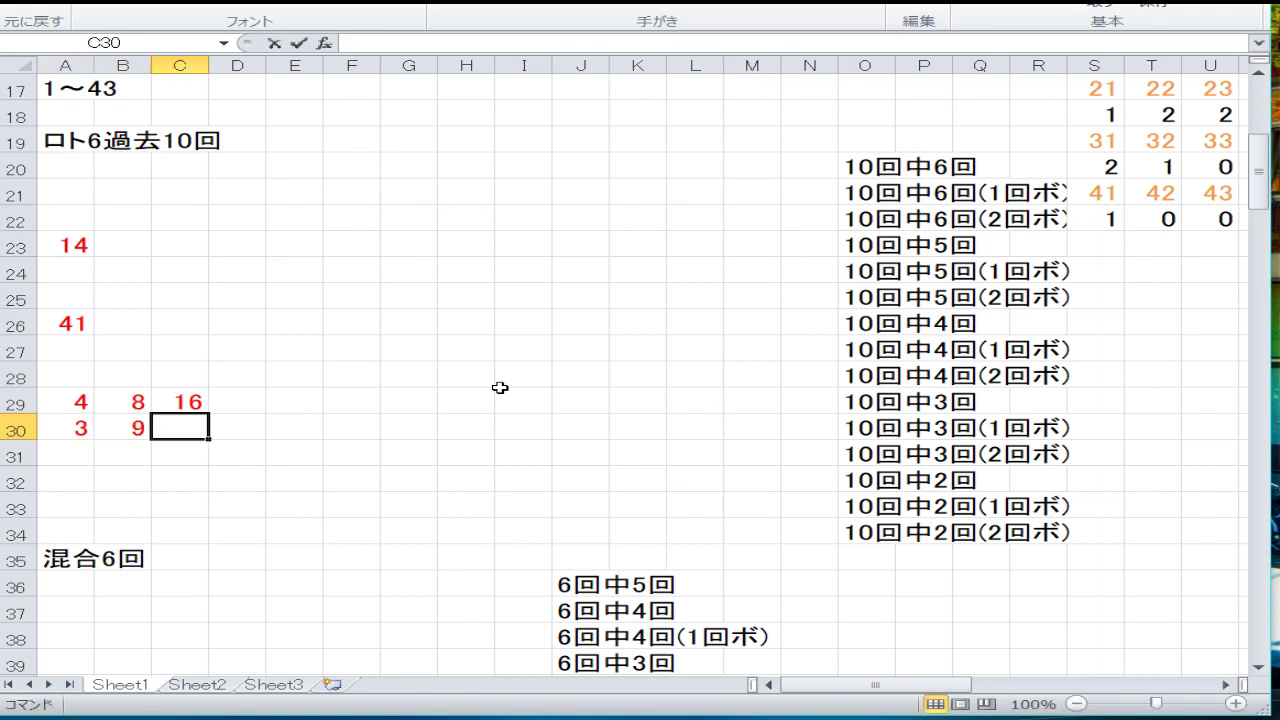
{"action": "type", "text": "23"}
{"action": "key", "text": "Tab"}
{"action": "type", "text": "28"}
{"action": "key", "text": "Down"}
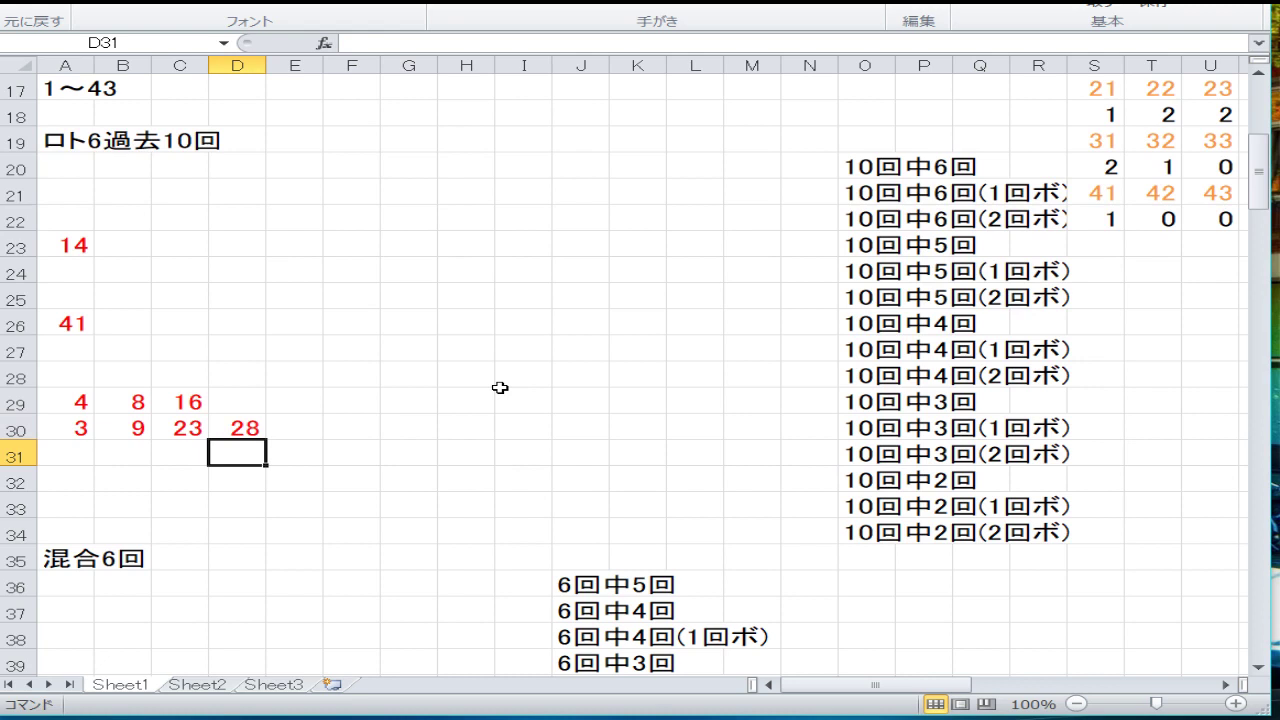
Enter 5, 15, 17, 18, 25, 27, 29, 36 and 39 across A32:I32, on the 10回中2回 row.
{"action": "key", "text": "Down"}
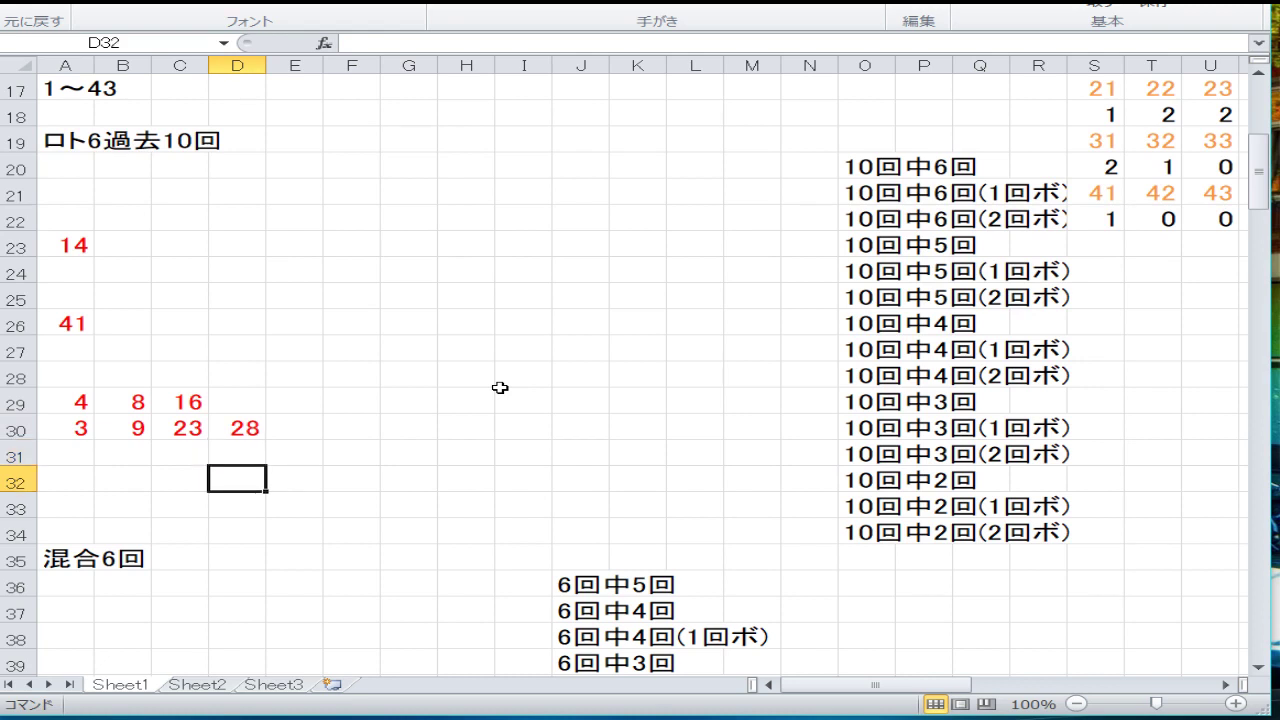
{"action": "key", "text": "Left"}
{"action": "key", "text": "Left"}
{"action": "key", "text": "Left"}
{"action": "type", "text": "5"}
{"action": "key", "text": "Tab"}
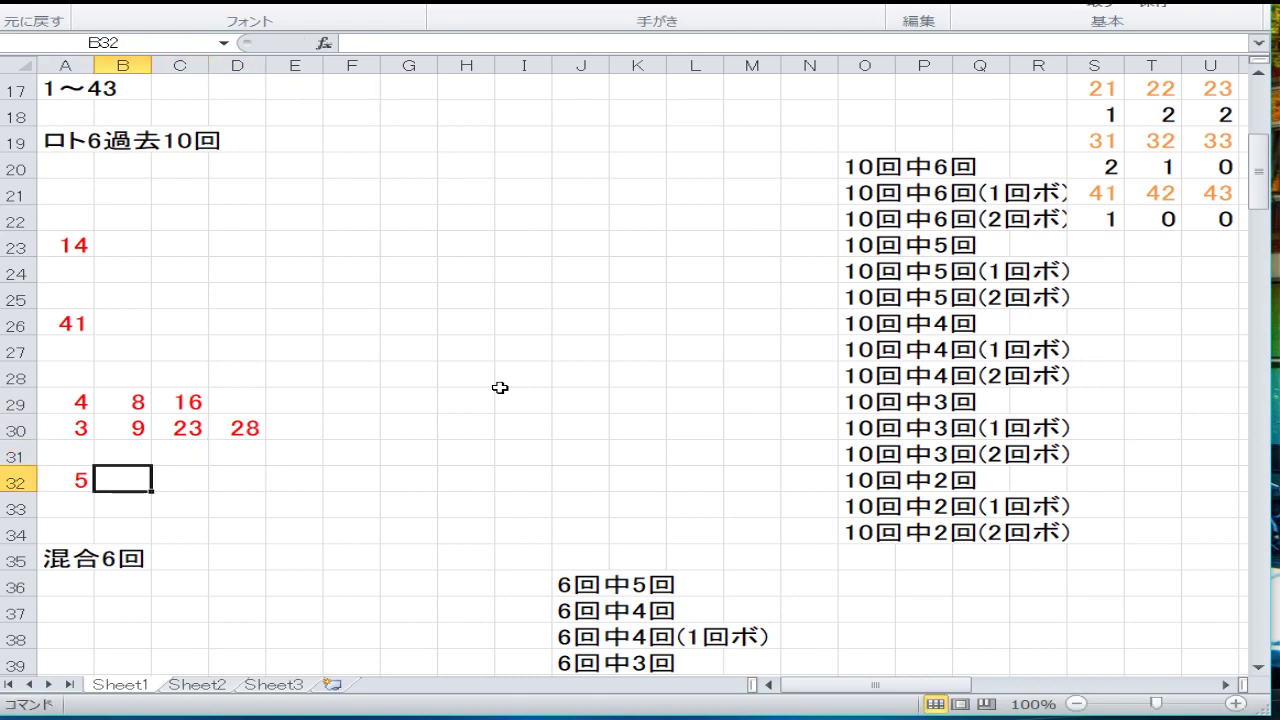
{"action": "type", "text": "15"}
{"action": "key", "text": "Tab"}
{"action": "type", "text": "17"}
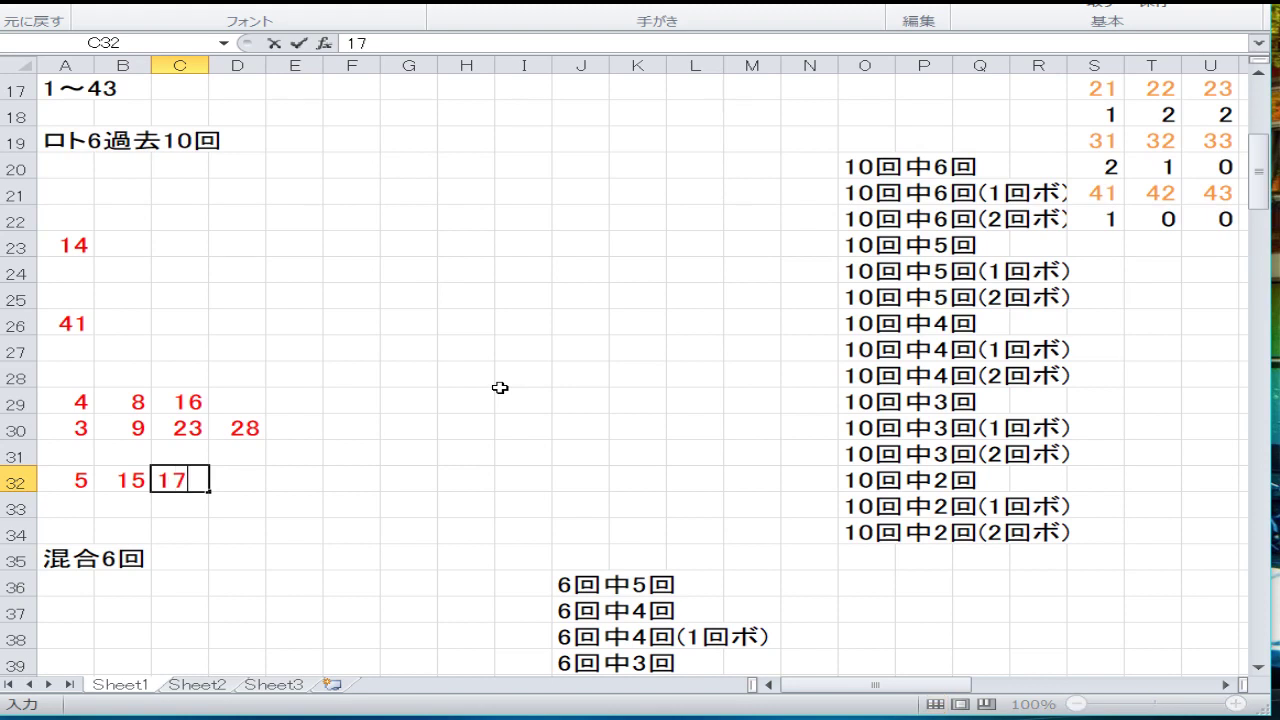
{"action": "key", "text": "Tab"}
{"action": "type", "text": "18"}
{"action": "key", "text": "Tab"}
{"action": "type", "text": "25"}
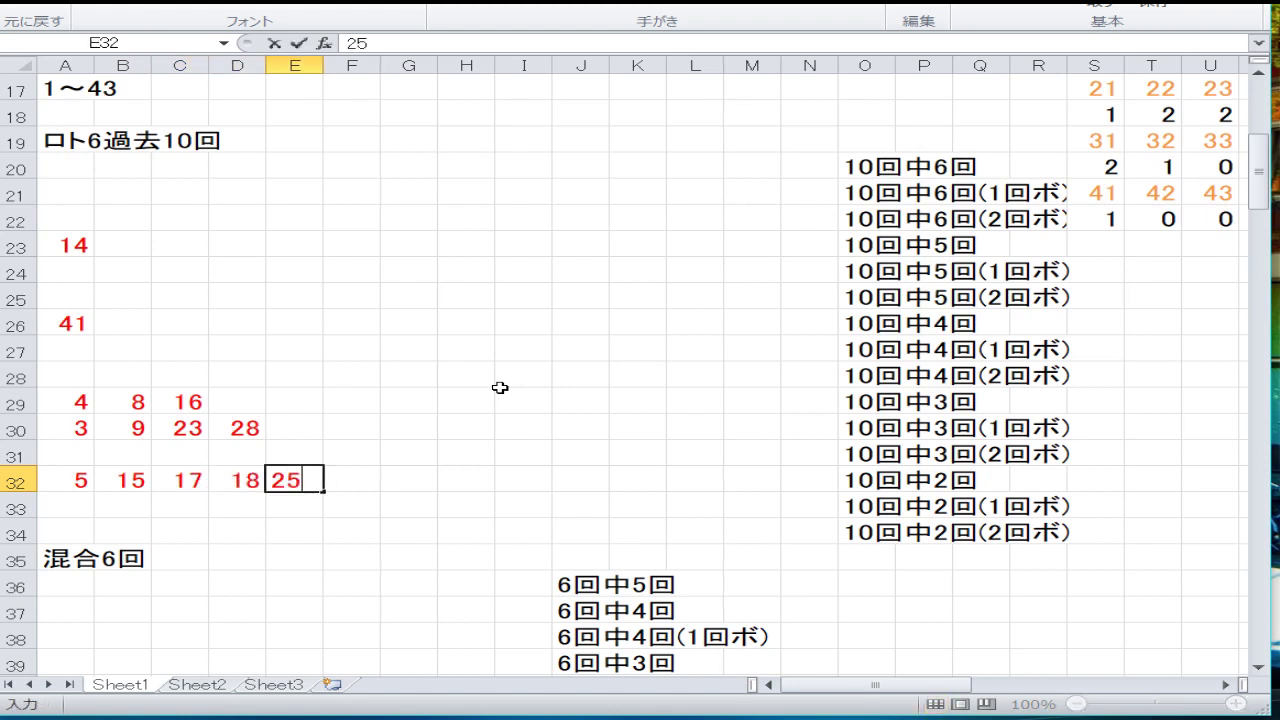
{"action": "key", "text": "Tab"}
{"action": "type", "text": "27"}
{"action": "key", "text": "Tab"}
{"action": "type", "text": "29"}
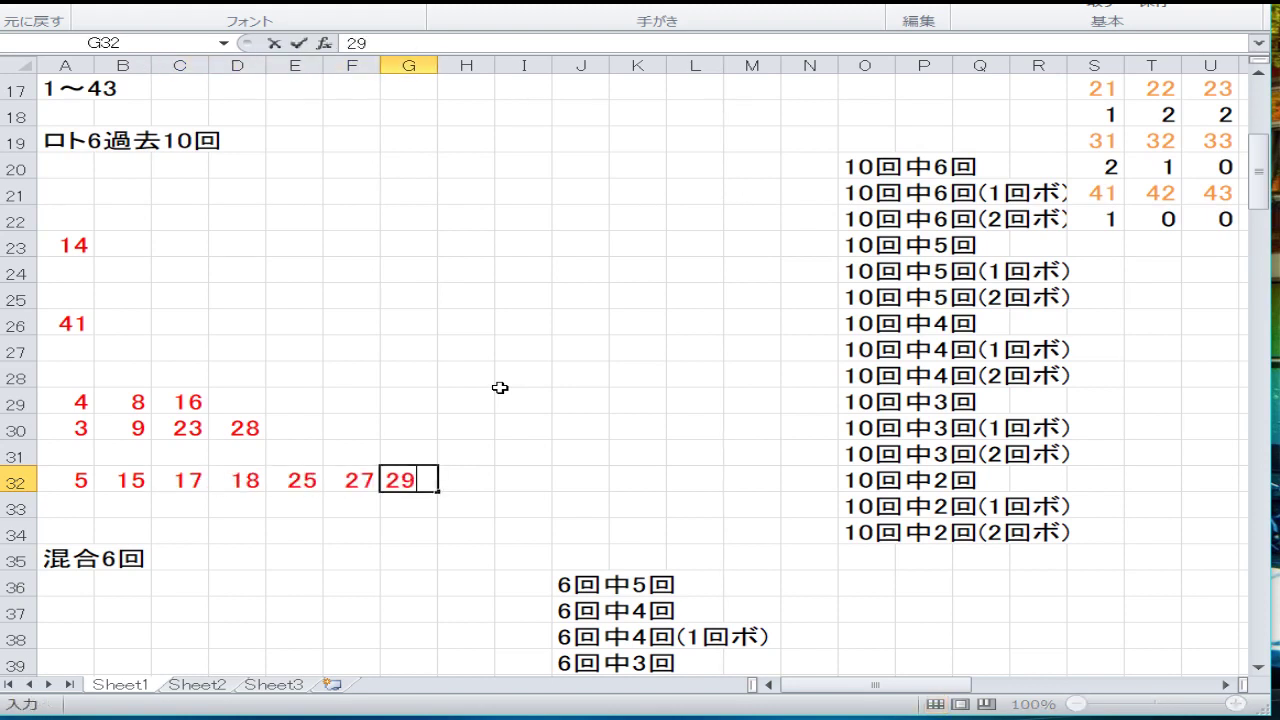
{"action": "key", "text": "Tab"}
{"action": "type", "text": "36"}
{"action": "key", "text": "Tab"}
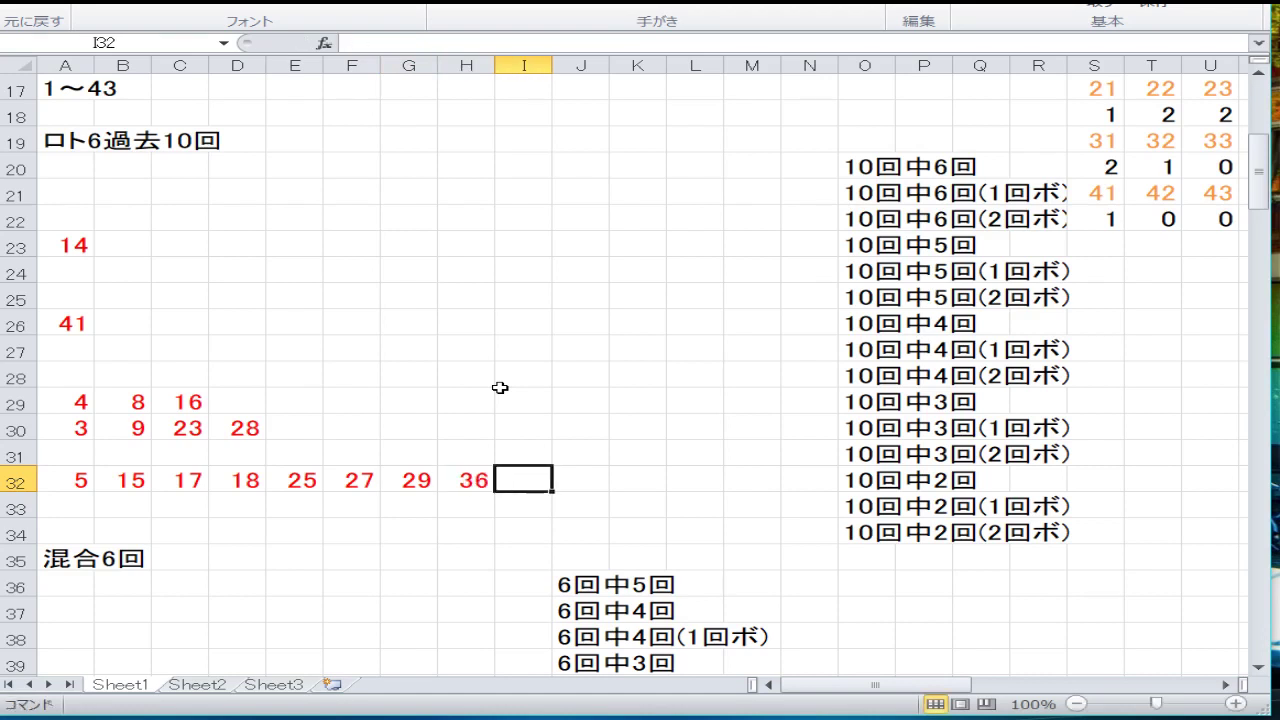
{"action": "type", "text": "39"}
{"action": "key", "text": "Down"}
Enter 10 in A33 on the 10回中2回(1回ボ) row and 32 in A34 on the 10回中2回(2回ボ) row.
{"action": "key", "text": "Left"}
{"action": "key", "text": "Left"}
{"action": "key", "text": "Left"}
{"action": "key", "text": "Left"}
{"action": "key", "text": "Left"}
{"action": "key", "text": "Left"}
{"action": "key", "text": "Left"}
{"action": "key", "text": "Left"}
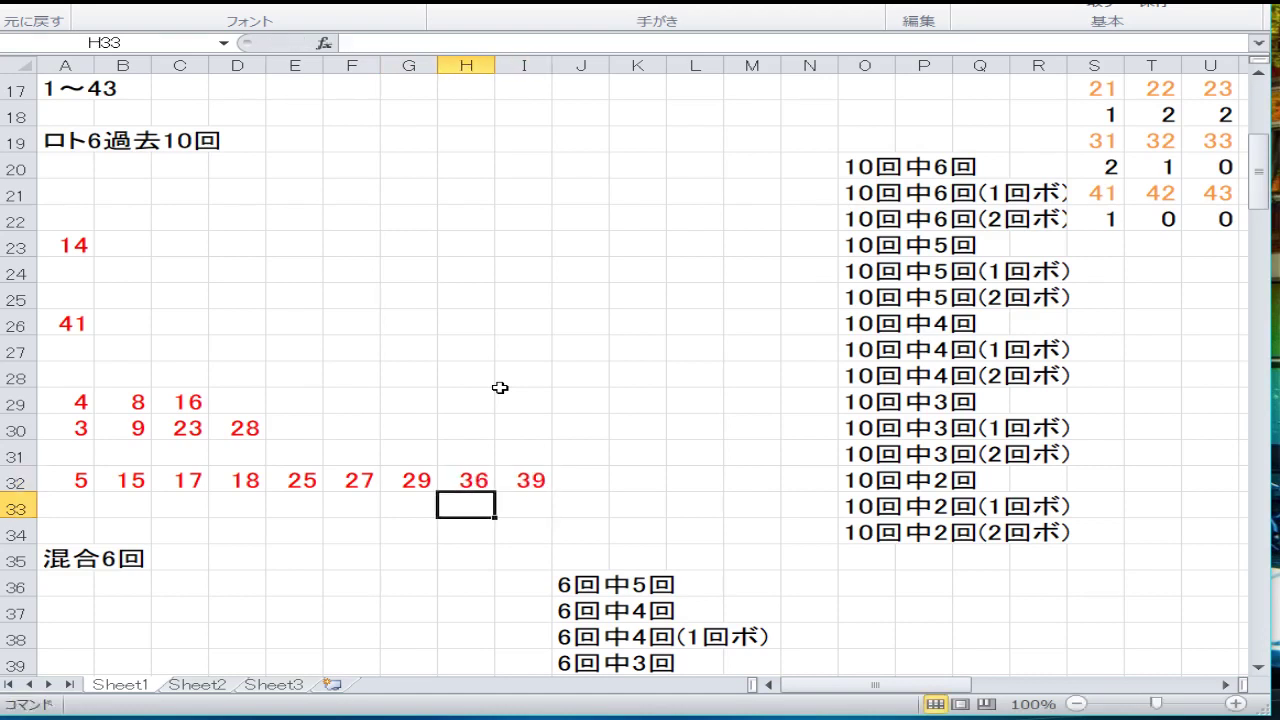
{"action": "type", "text": "10"}
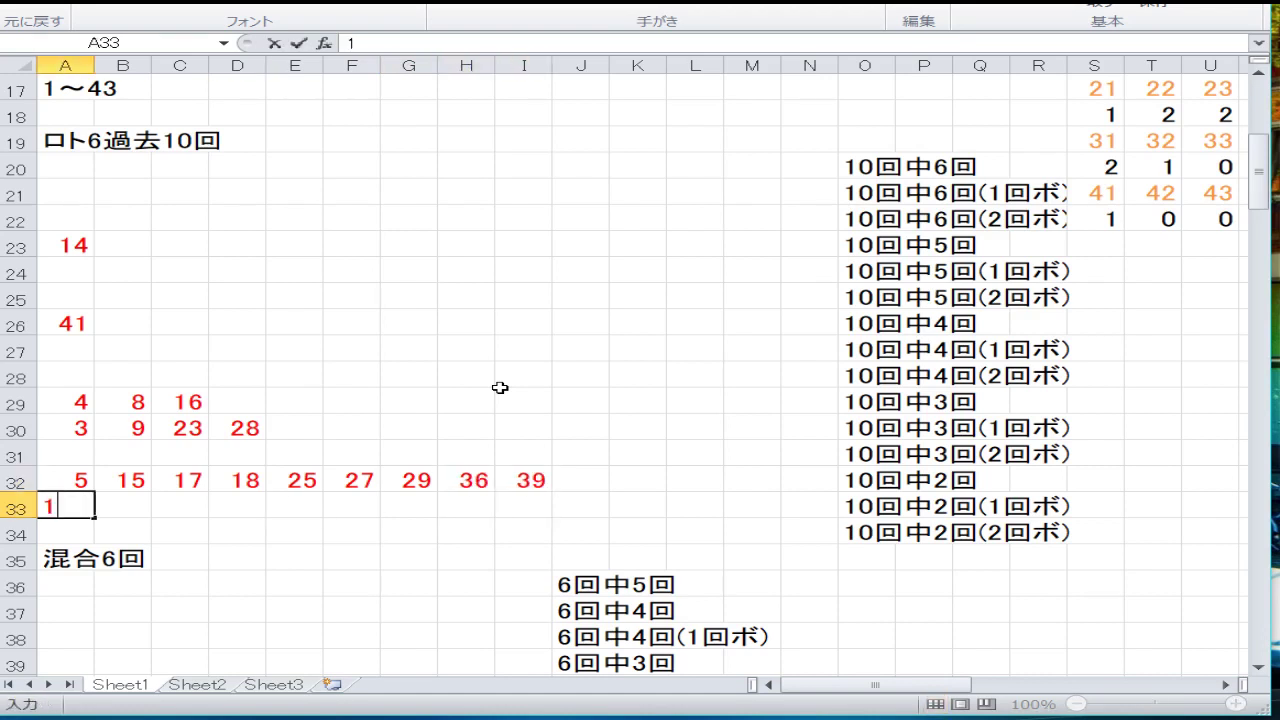
{"action": "key", "text": "Return"}
{"action": "type", "text": "32"}
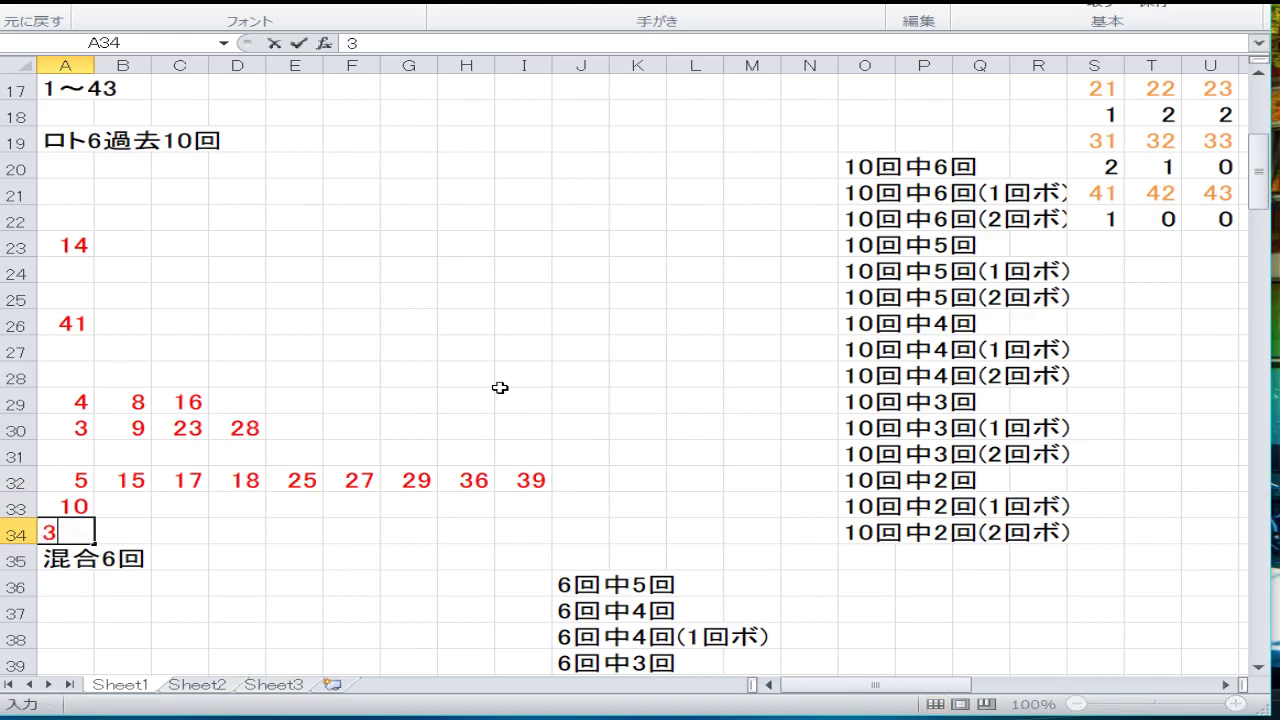
{"action": "key", "text": "Return"}
Enter 14 and 16 across A39:B39 of the 混合6回 section, on the 6回中3回 row.
{"action": "key", "text": "Down"}
{"action": "key", "text": "Down"}
{"action": "key", "text": "Down"}
{"action": "key", "text": "Down"}
{"action": "key", "text": "Down"}
{"action": "key", "text": "Down"}
{"action": "key", "text": "Down"}
{"action": "key", "text": "Down"}
{"action": "key", "text": "Down"}
{"action": "key", "text": "Down"}
{"action": "key", "text": "Down"}
{"action": "key", "text": "Down"}
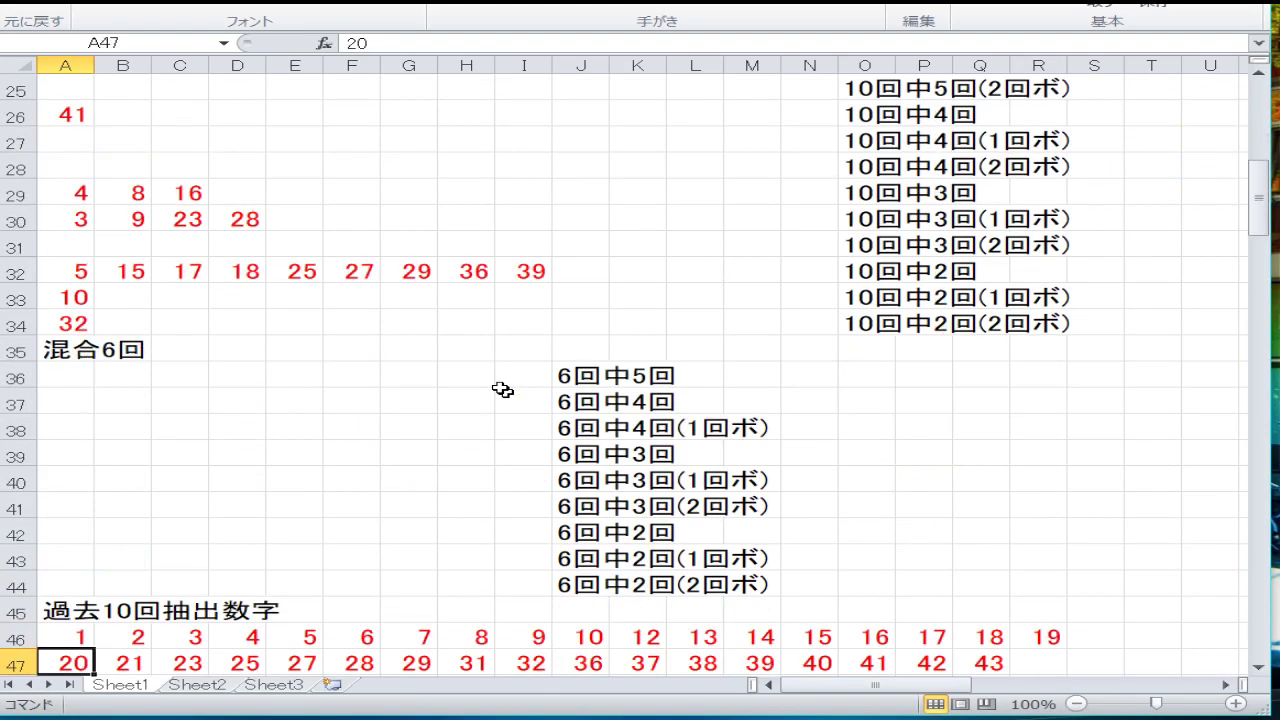
{"action": "key", "text": "Up"}
{"action": "key", "text": "Up"}
{"action": "key", "text": "Up"}
{"action": "key", "text": "Up"}
{"action": "key", "text": "Up"}
{"action": "key", "text": "Up"}
{"action": "key", "text": "Up"}
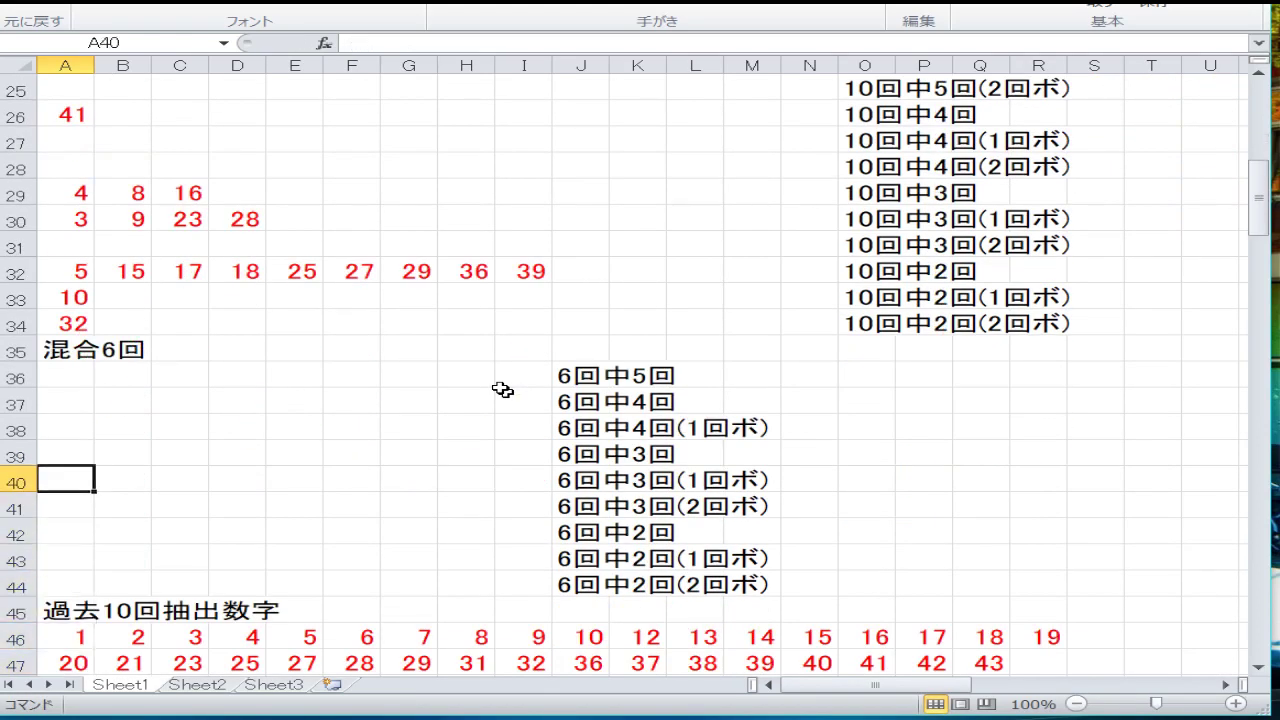
{"action": "key", "text": "Up"}
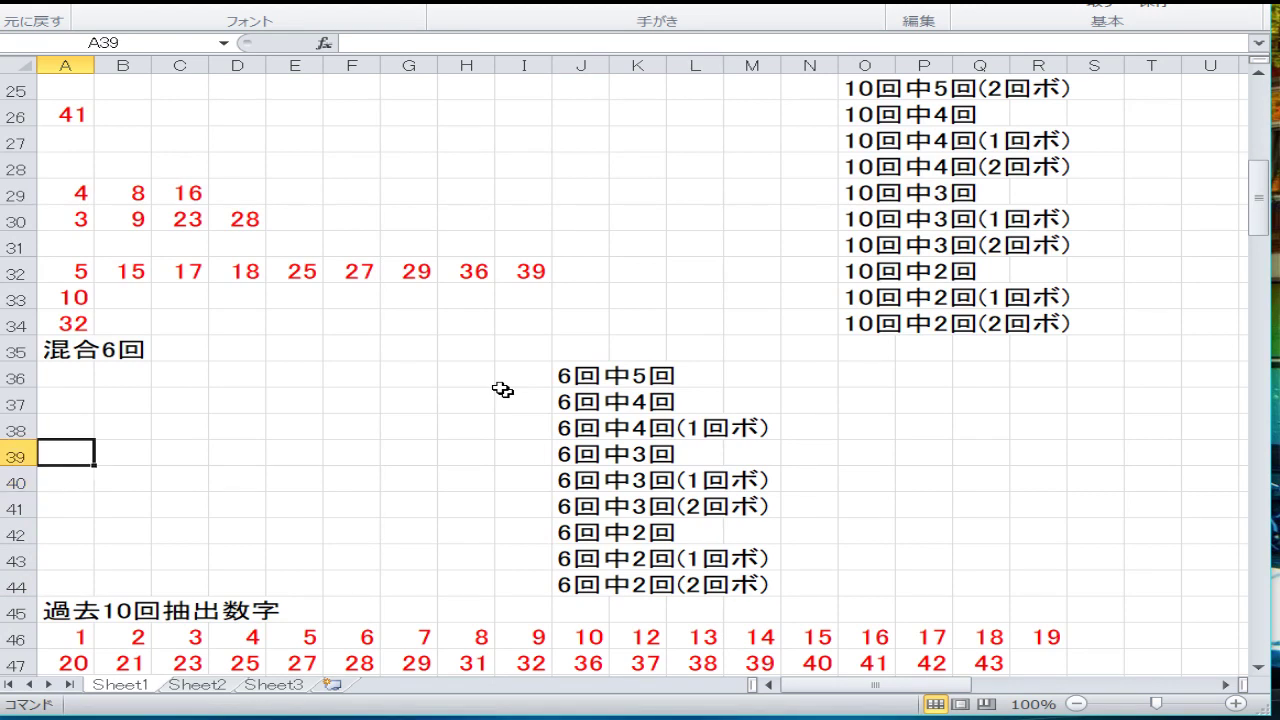
{"action": "type", "text": "14"}
{"action": "key", "text": "Tab"}
{"action": "type", "text": "16"}
{"action": "key", "text": "Down"}
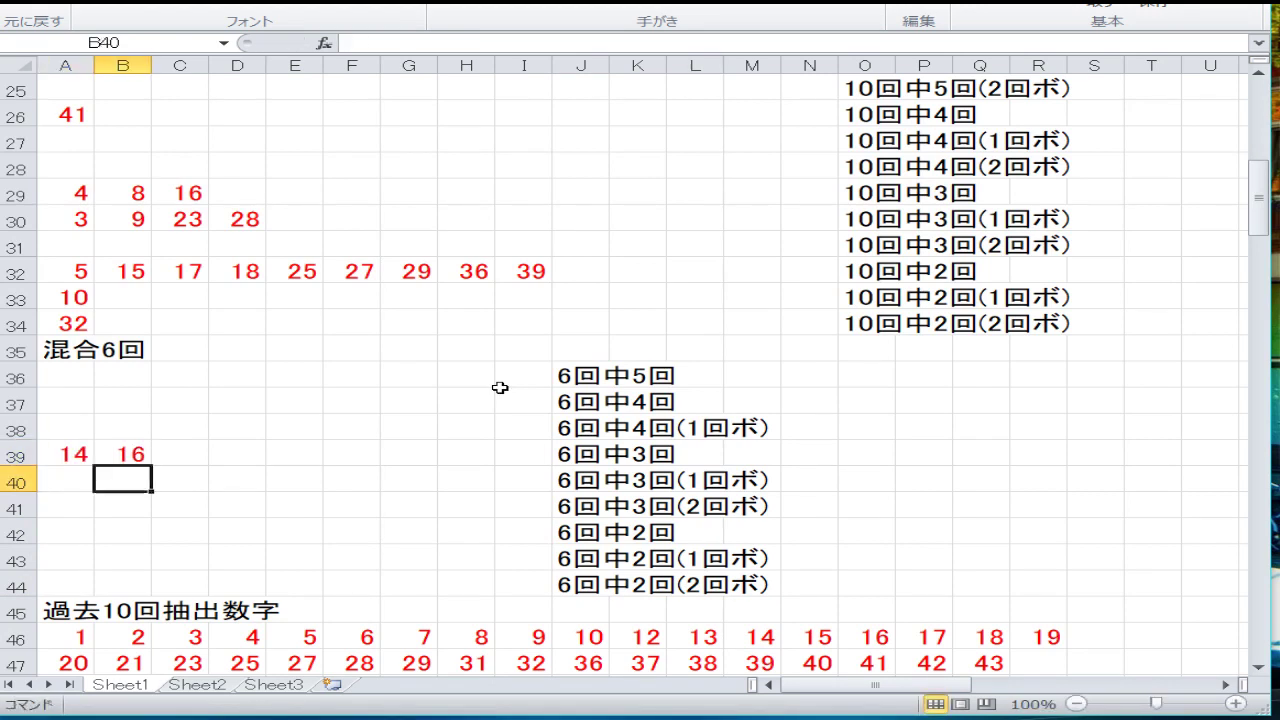
Enter 13, 15, 17, 22, 23, 29 and 31 across A42:G42, on the 6回中2回 row.
{"action": "key", "text": "Left"}
{"action": "key", "text": "Down"}
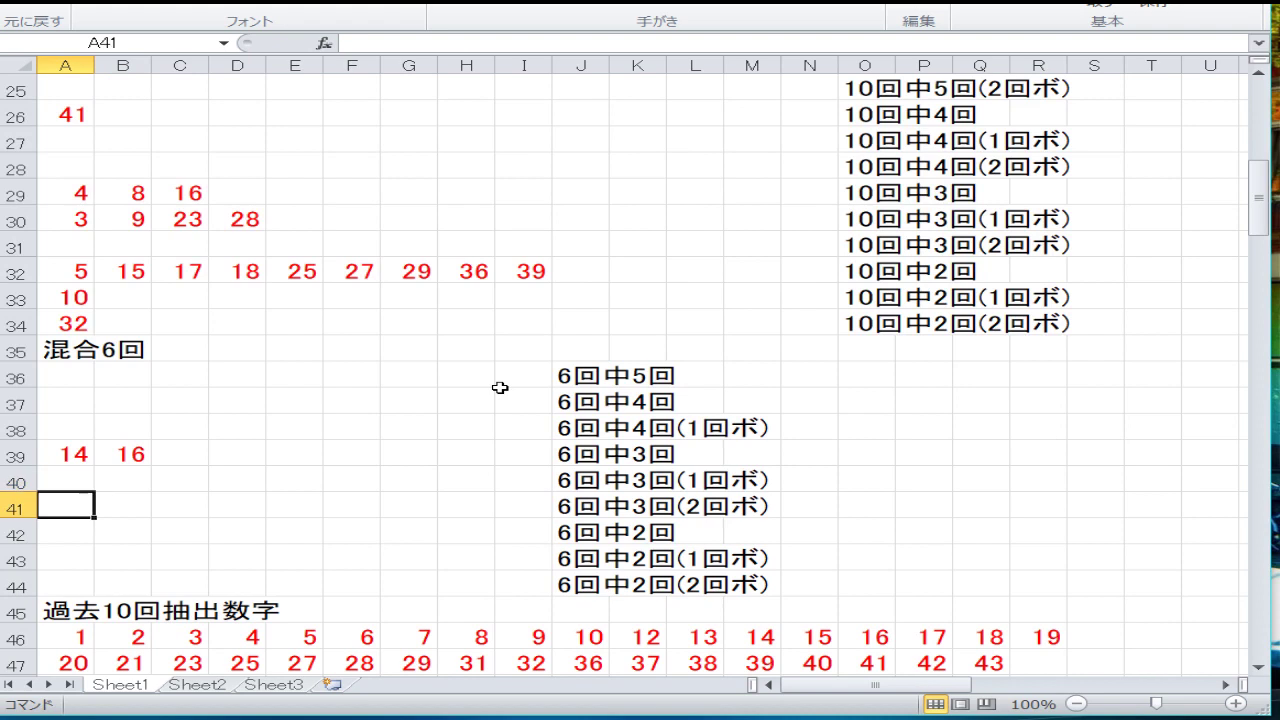
{"action": "key", "text": "Down"}
{"action": "key", "text": "Down"}
{"action": "key", "text": "Up"}
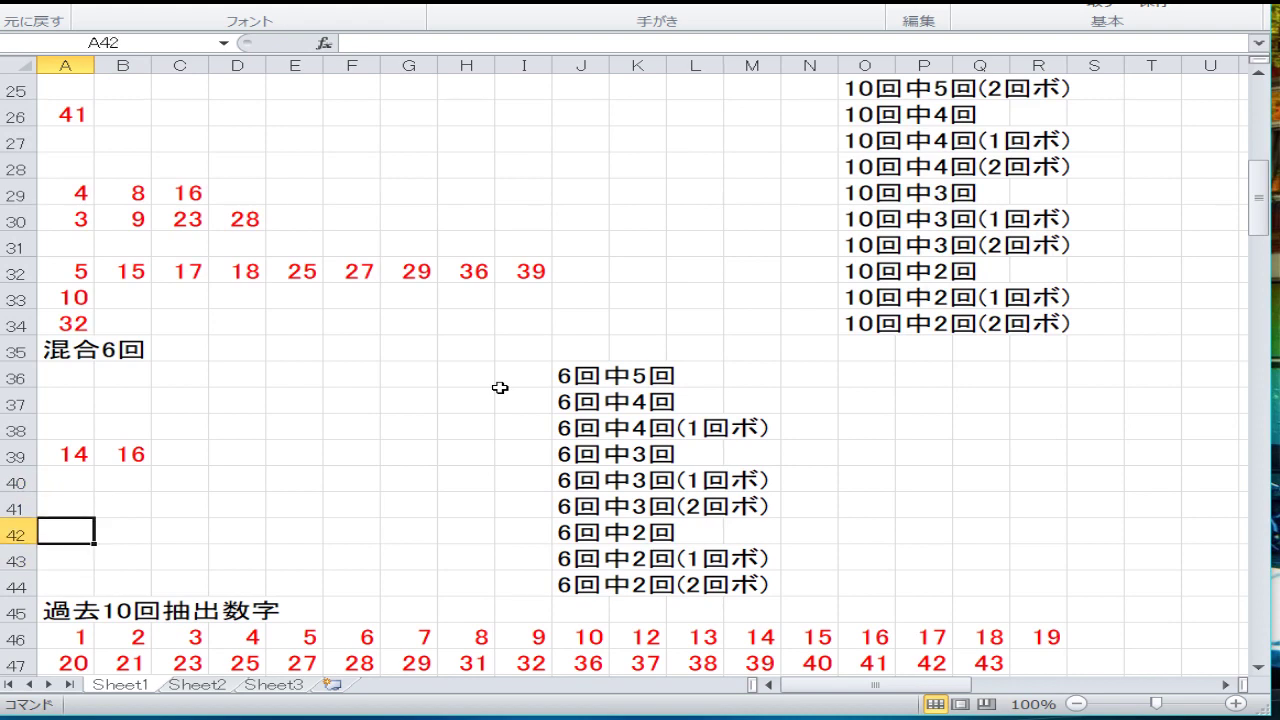
{"action": "type", "text": "13"}
{"action": "key", "text": "Tab"}
{"action": "type", "text": "15"}
{"action": "key", "text": "Tab"}
{"action": "type", "text": "1"}
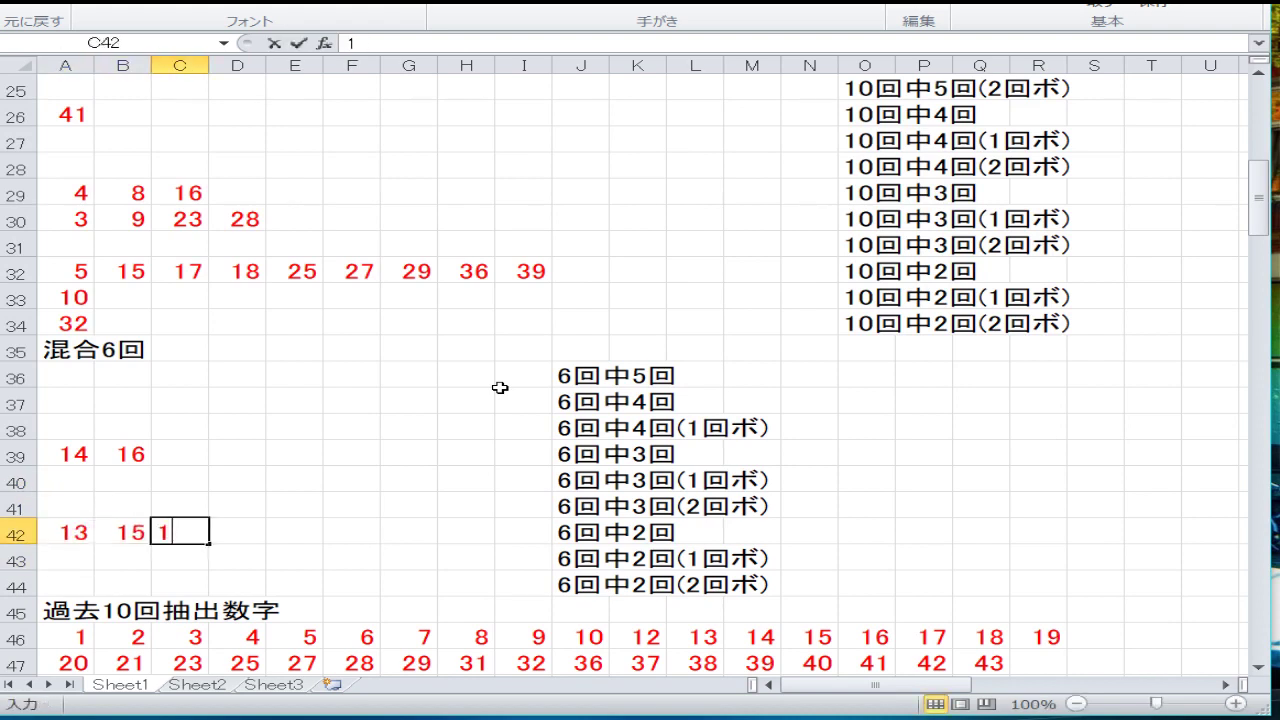
{"action": "type", "text": "7"}
{"action": "key", "text": "Tab"}
{"action": "type", "text": "22"}
{"action": "key", "text": "Tab"}
{"action": "type", "text": "2"}
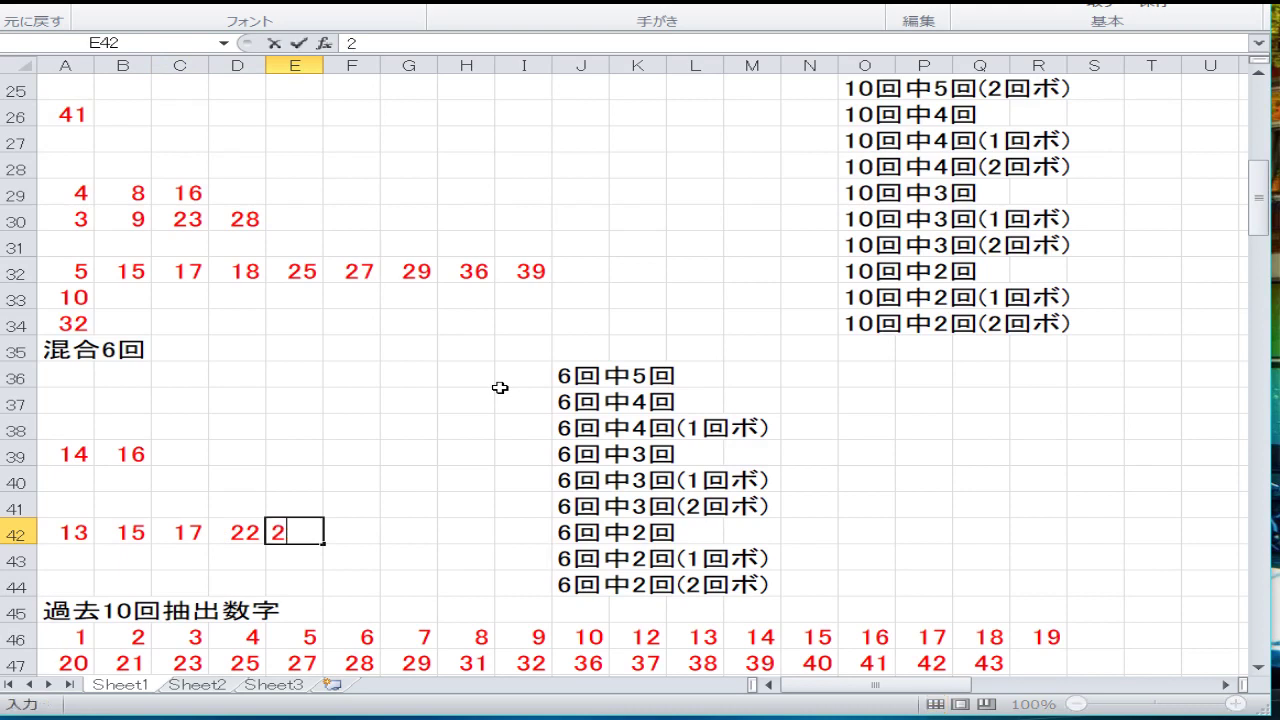
{"action": "type", "text": "3"}
{"action": "key", "text": "Tab"}
{"action": "type", "text": "29"}
{"action": "key", "text": "Tab"}
{"action": "type", "text": "3"}
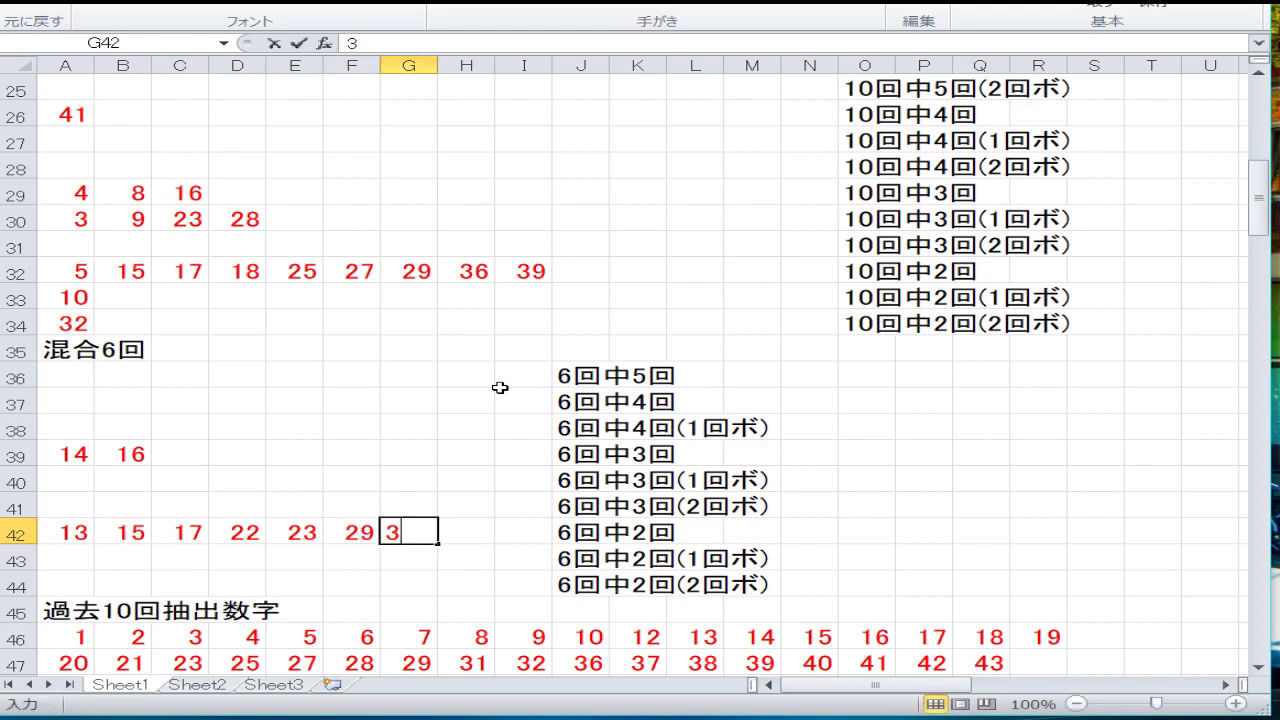
{"action": "type", "text": "1"}
{"action": "key", "text": "Down"}
Enter 3, 6 and 34 across A43:C43, on the 6回中2回(1回ボ) row.
{"action": "key", "text": "Left"}
{"action": "key", "text": "Home"}
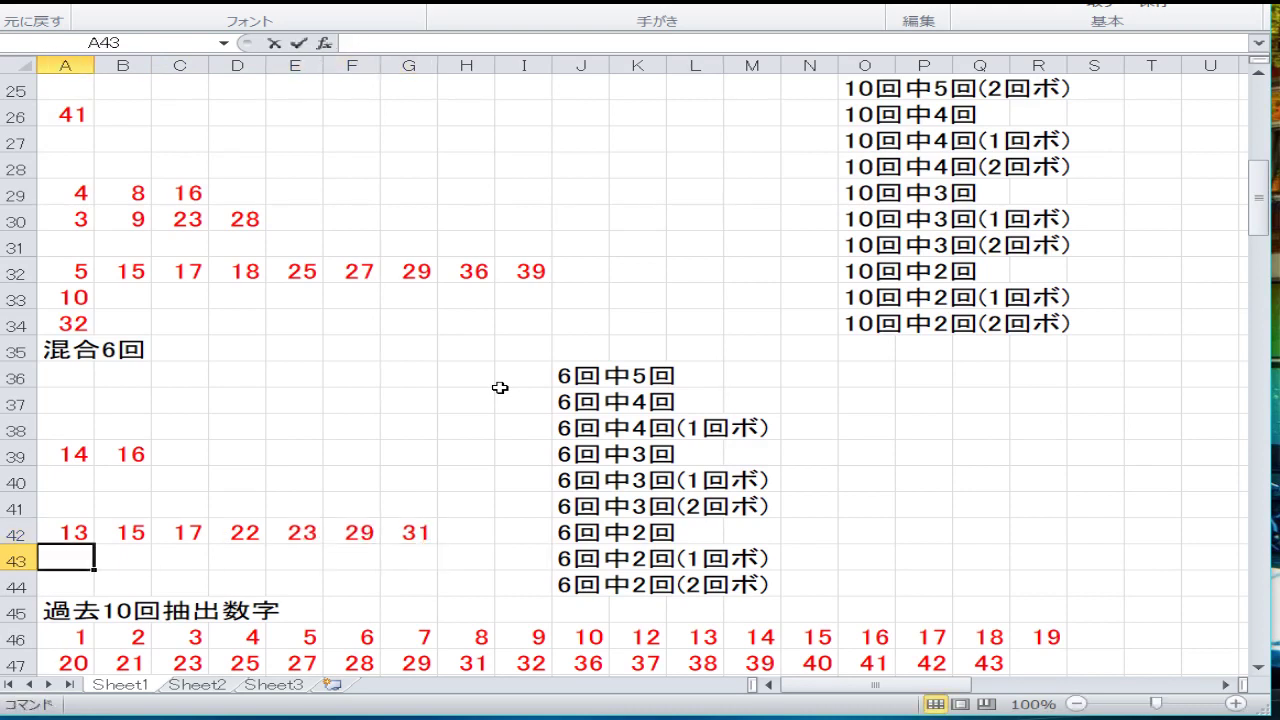
{"action": "type", "text": "3"}
{"action": "key", "text": "Tab"}
{"action": "type", "text": "6"}
{"action": "key", "text": "Tab"}
{"action": "type", "text": "34"}
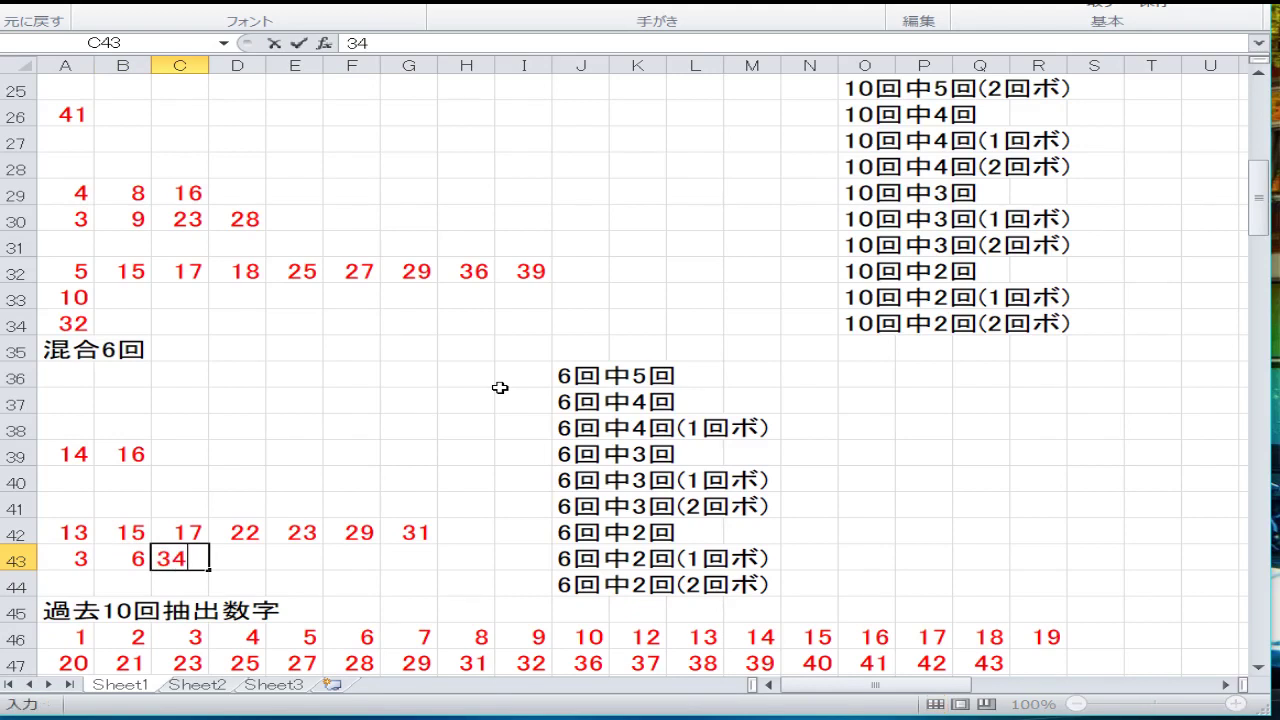
{"action": "key", "text": "Down"}
Insert a cell at K46 of the 過去10回抽出数字 list, shifting the row right, and enter 11 in it.
{"action": "key", "text": "Down"}
{"action": "key", "text": "Left"}
{"action": "key", "text": "Down"}
{"action": "key", "text": "Down"}
{"action": "key", "text": "Down"}
{"action": "key", "text": "Down"}
{"action": "key", "text": "Down"}
{"action": "key", "text": "Down"}
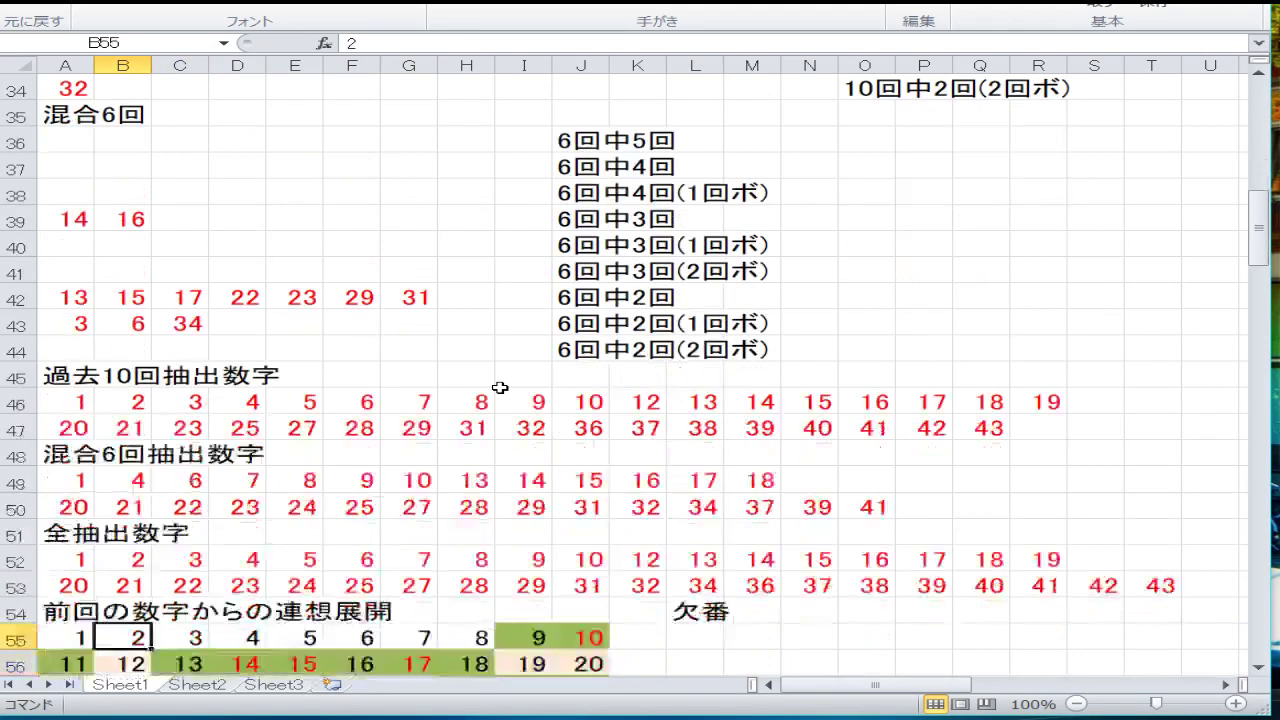
{"action": "key", "text": "Up"}
{"action": "key", "text": "Up"}
{"action": "key", "text": "Up"}
{"action": "key", "text": "Up"}
{"action": "key", "text": "Up"}
{"action": "key", "text": "Up"}
{"action": "key", "text": "Up"}
{"action": "key", "text": "Up"}
{"action": "key", "text": "Up"}
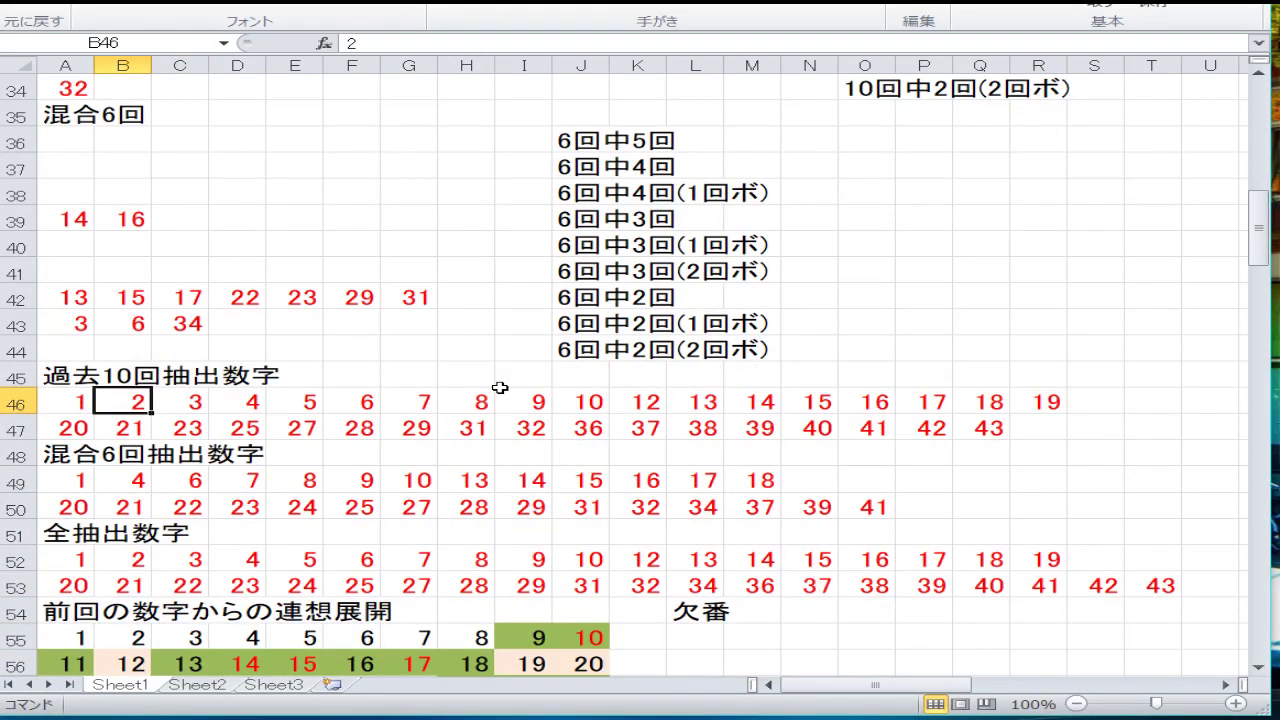
{"action": "key", "text": "Right"}
{"action": "key", "text": "Right"}
{"action": "key", "text": "Right"}
{"action": "key", "text": "Right"}
{"action": "key", "text": "Right"}
{"action": "key", "text": "Right"}
{"action": "key", "text": "Right"}
{"action": "key", "text": "Right"}
{"action": "key", "text": "Right"}
{"action": "key", "text": "Right"}
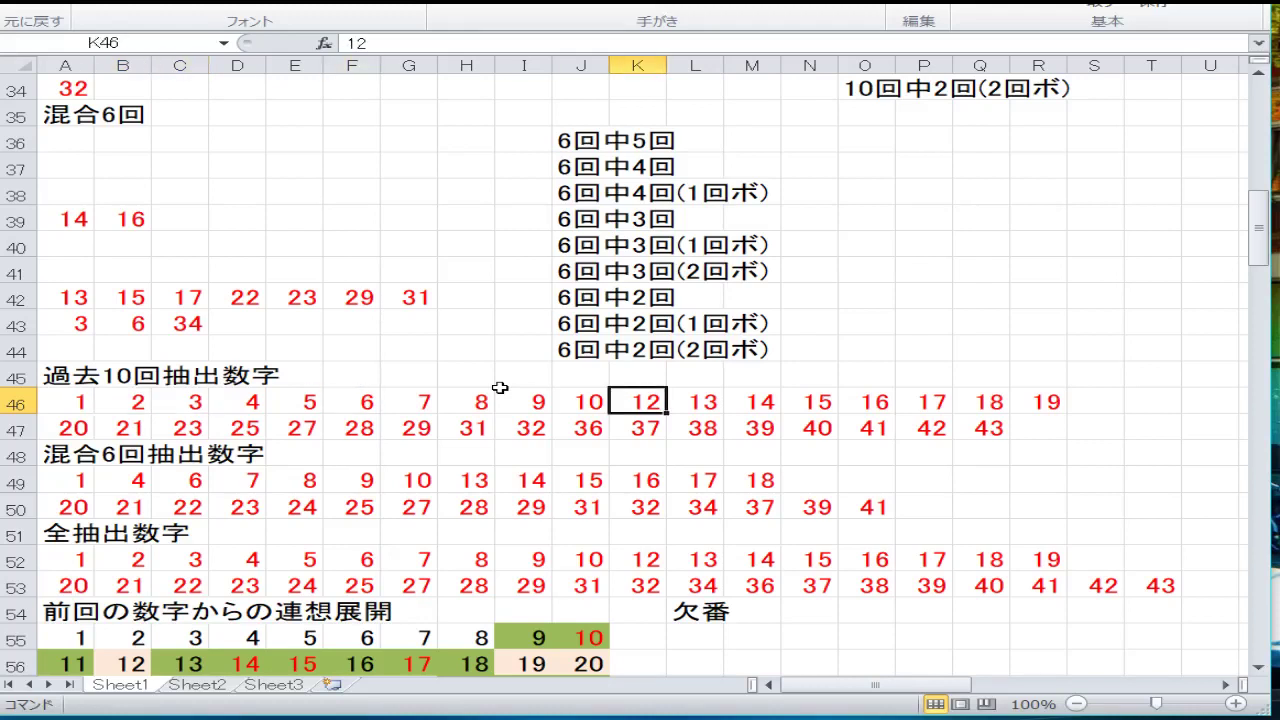
{"action": "key", "text": "Left"}
{"action": "right_click", "coordinate": [640, 396]}
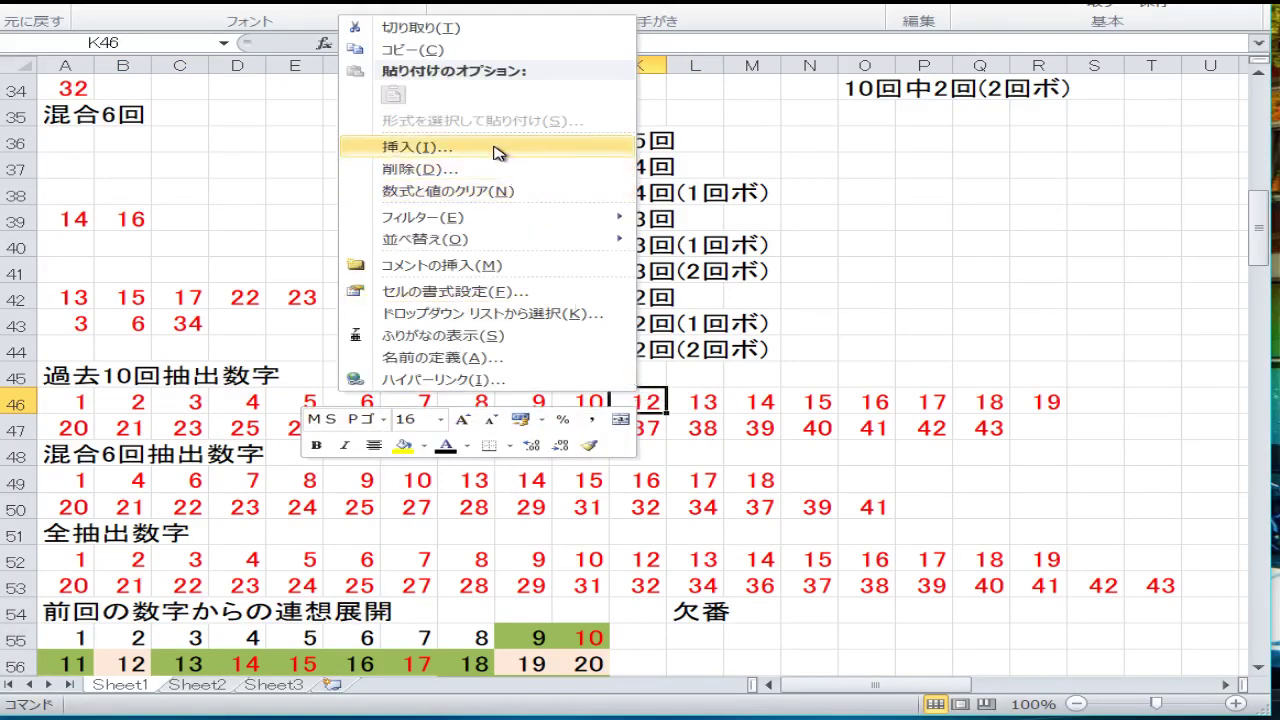
{"action": "left_click", "coordinate": [440, 146]}
{"action": "left_click", "coordinate": [441, 112]}
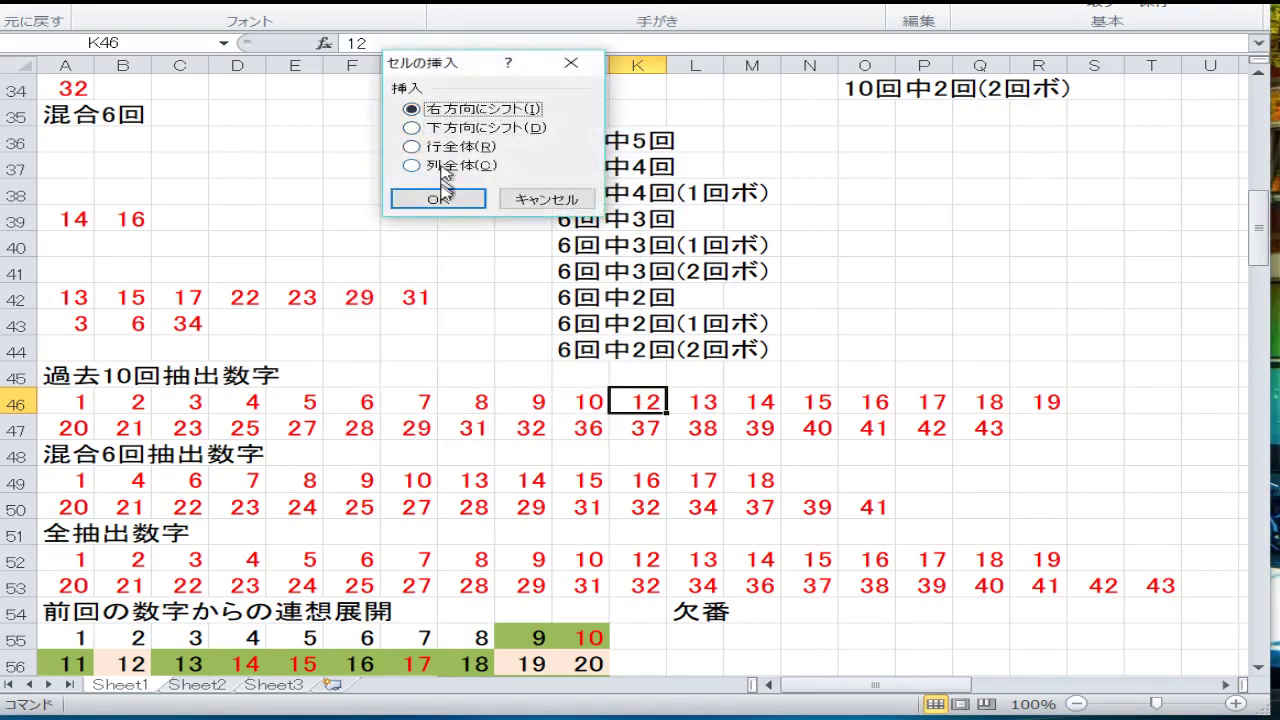
{"action": "left_click", "coordinate": [440, 198]}
{"action": "type", "text": "11"}
{"action": "key", "text": "Return"}
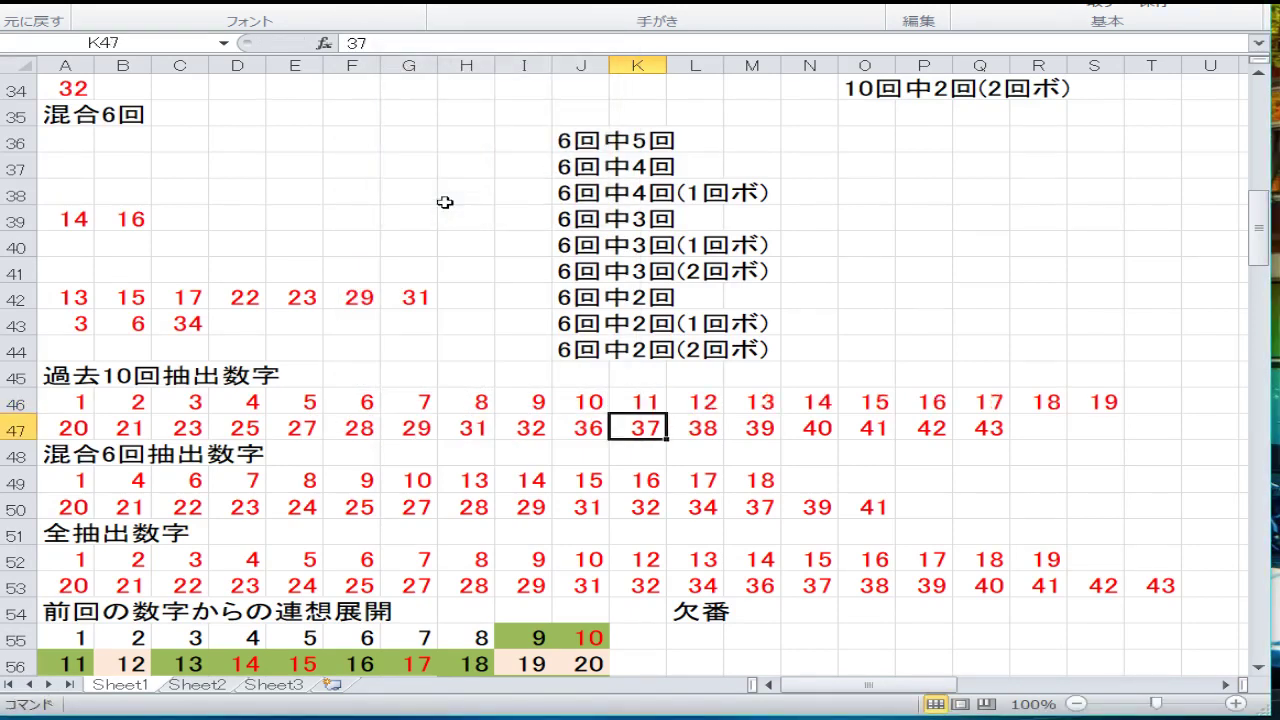
Delete the cell containing 21 at B47 of the 過去10回抽出数字 list, shifting the remaining cells left.
{"action": "key", "text": "Up"}
{"action": "key", "text": "Right"}
{"action": "key", "text": "Left"}
{"action": "key", "text": "Left"}
{"action": "key", "text": "Left"}
{"action": "key", "text": "Left"}
{"action": "key", "text": "Home"}
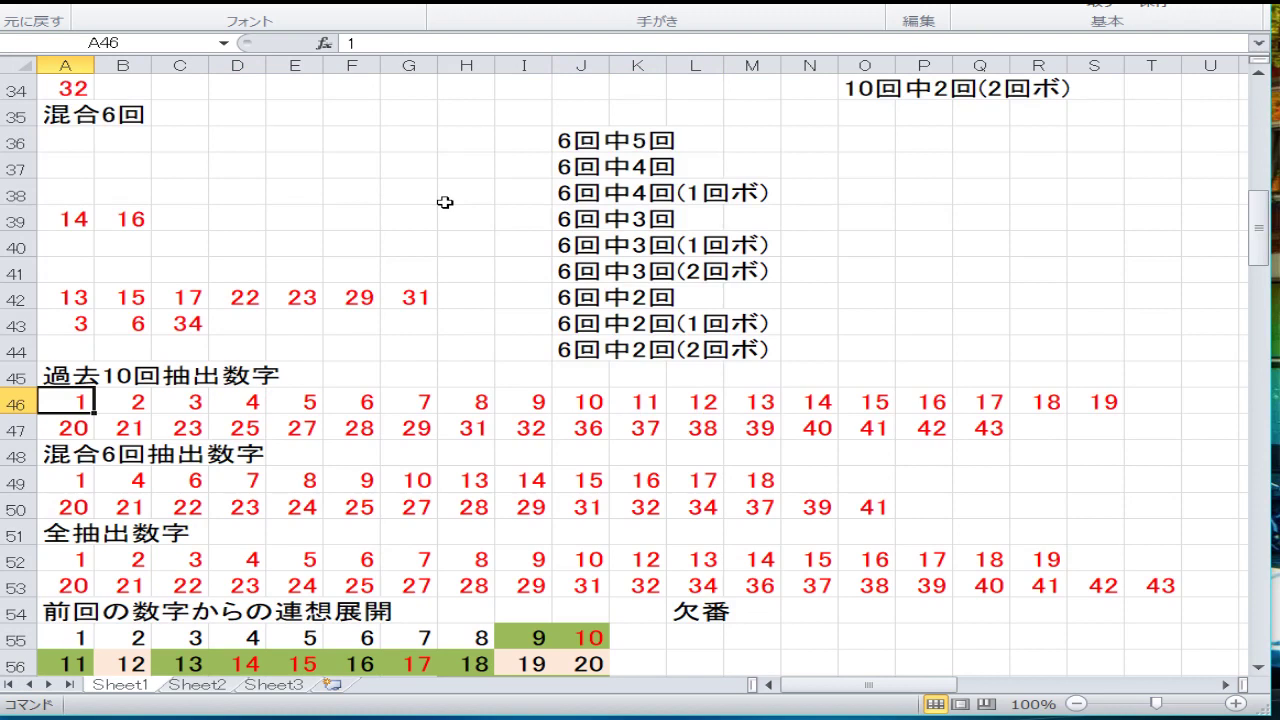
{"action": "key", "text": "Down"}
{"action": "key", "text": "Right"}
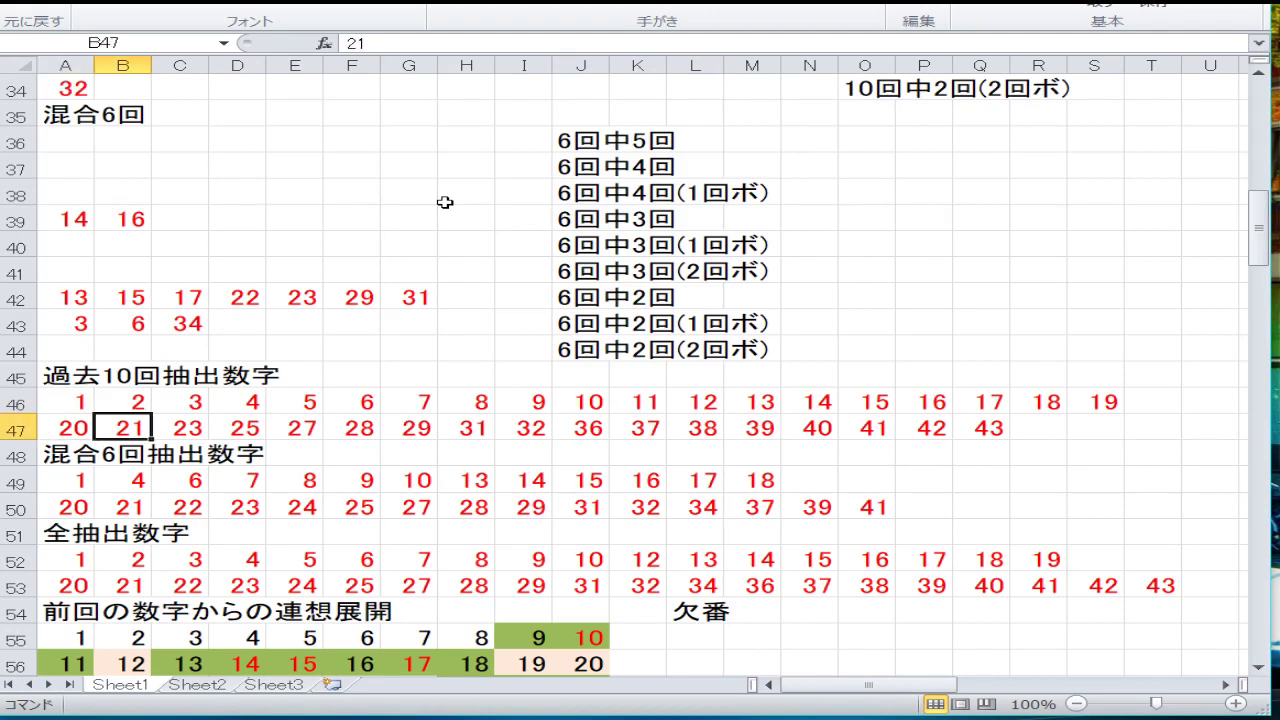
{"action": "right_click", "coordinate": [135, 422]}
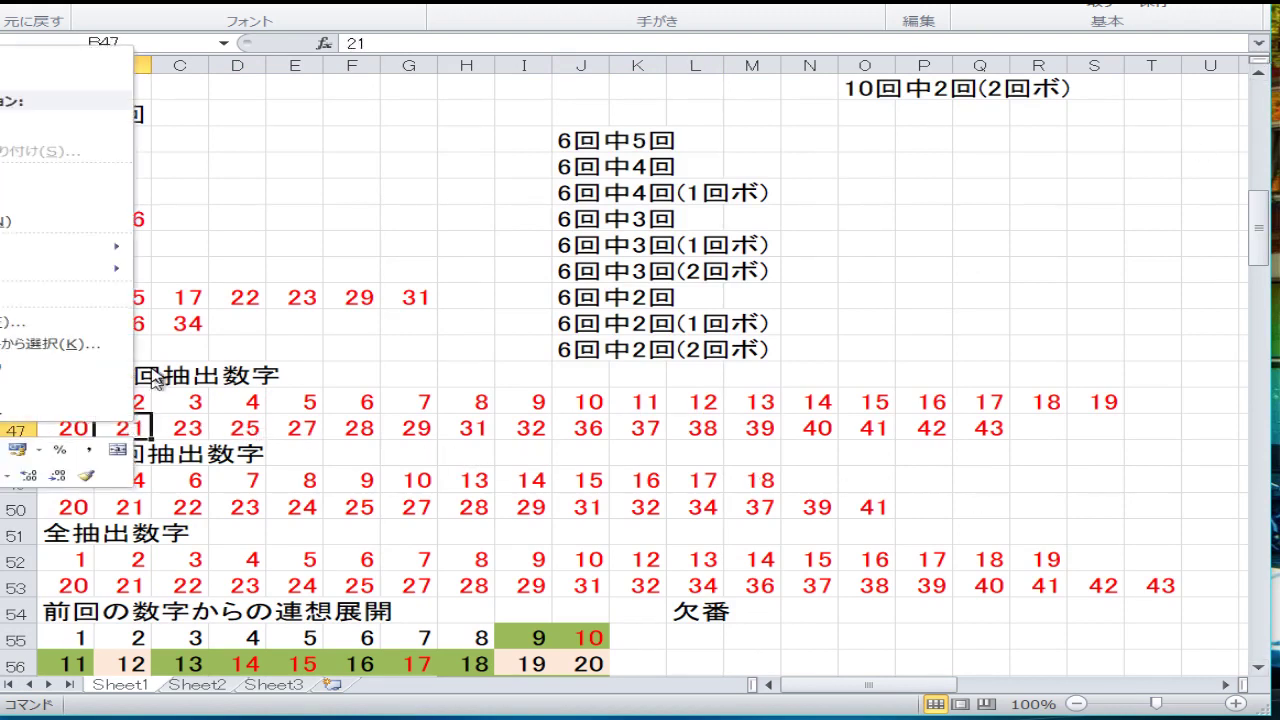
{"action": "left_click", "coordinate": [58, 200]}
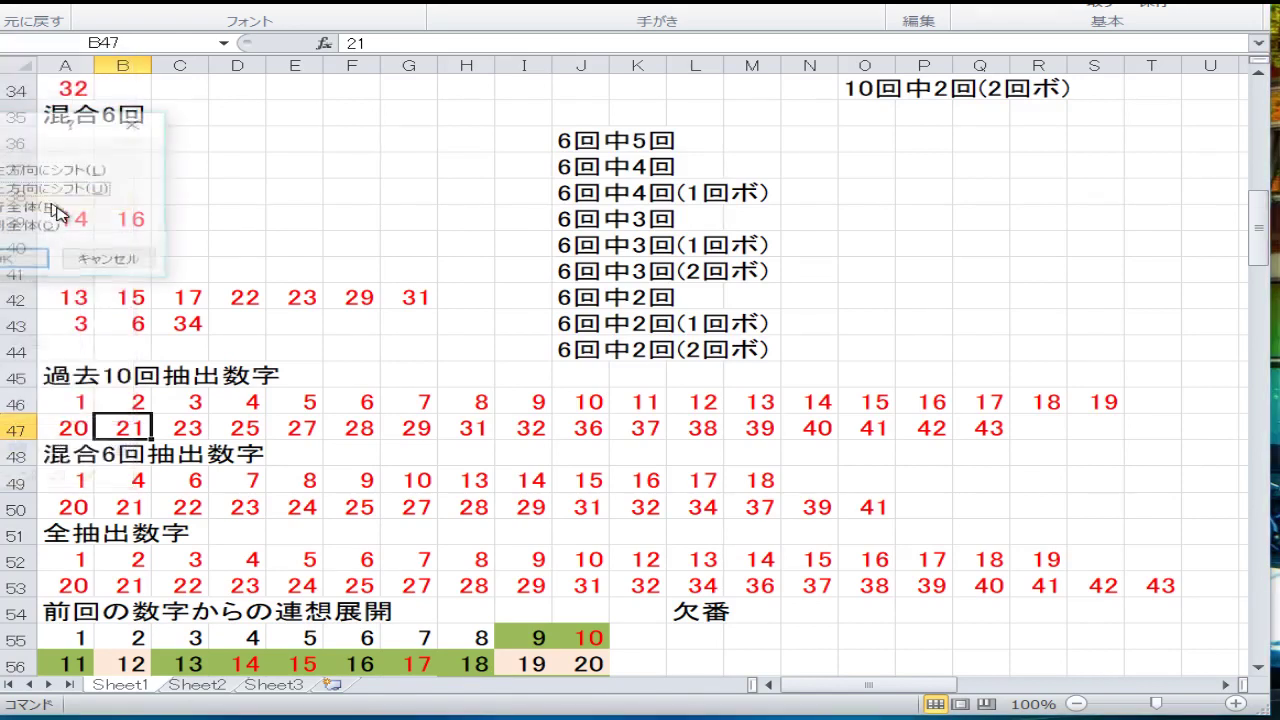
{"action": "left_click", "coordinate": [22, 262]}
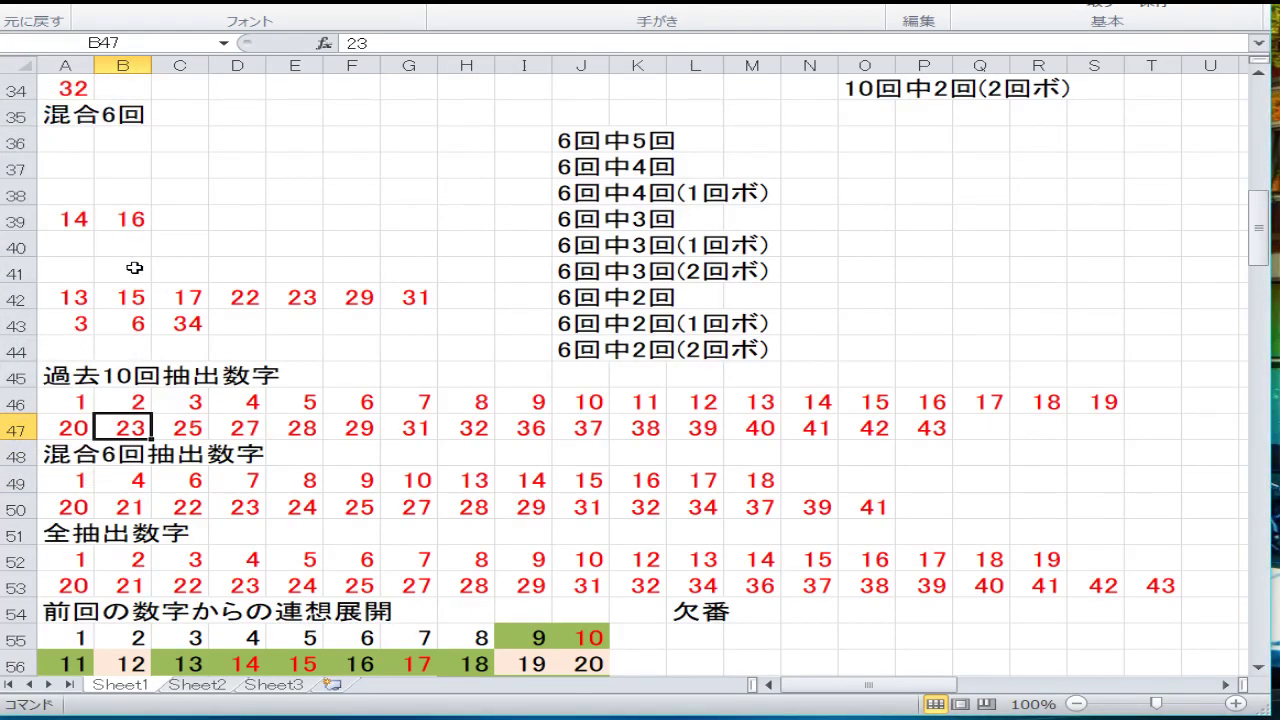
Insert a cell at B47, between 20 and 23, shifting the row right, and enter 22 in it.
{"action": "right_click", "coordinate": [106, 428]}
{"action": "left_click", "coordinate": [43, 190]}
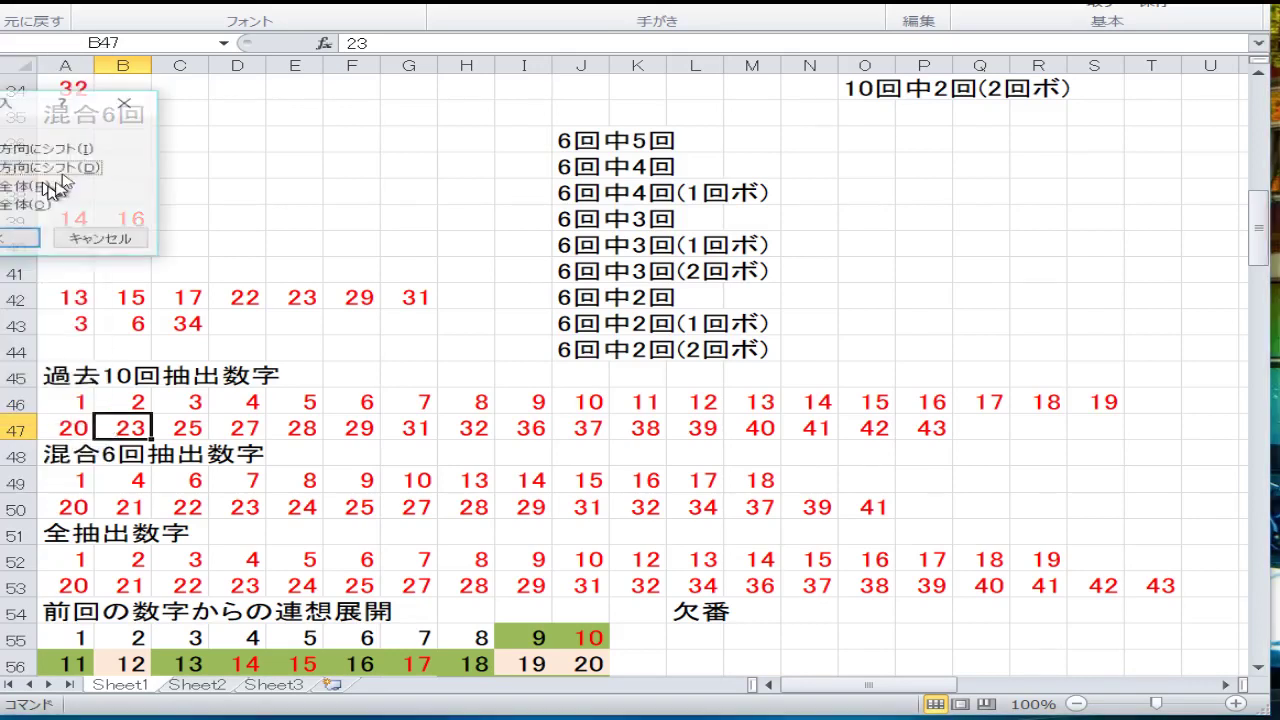
{"action": "left_click", "coordinate": [88, 150]}
{"action": "left_click", "coordinate": [10, 238]}
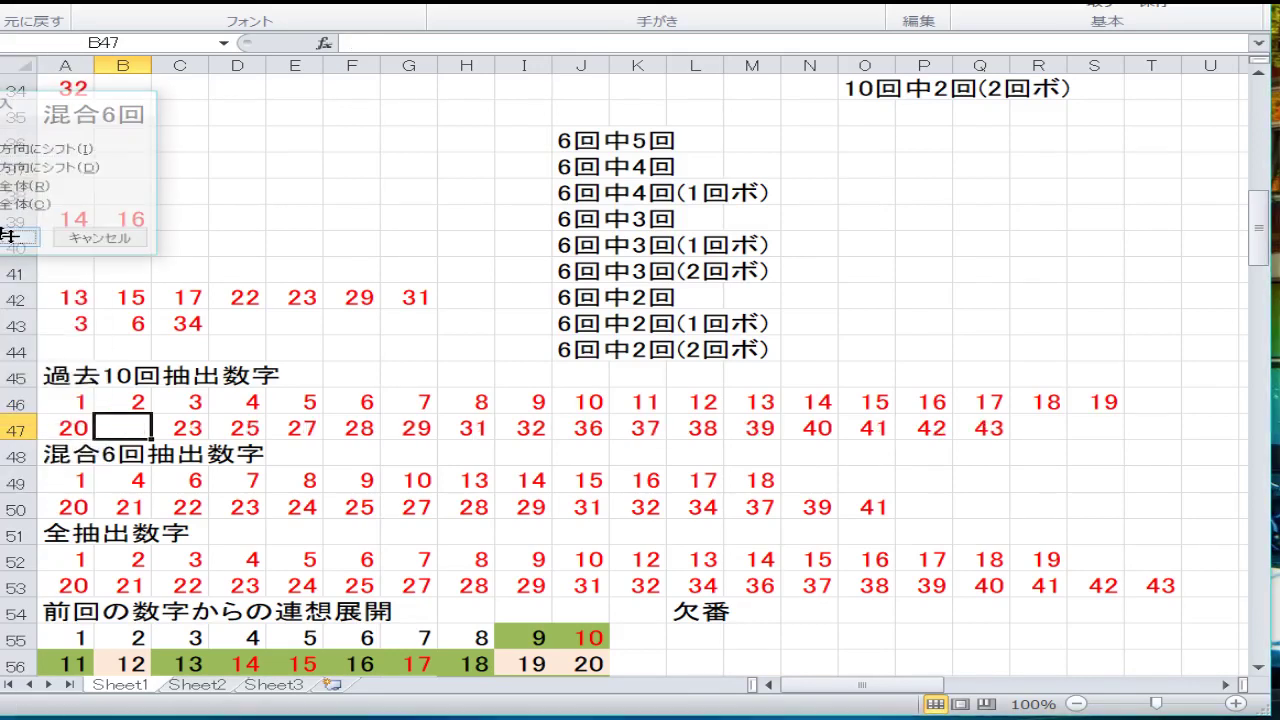
{"action": "type", "text": "22"}
{"action": "key", "text": "Tab"}
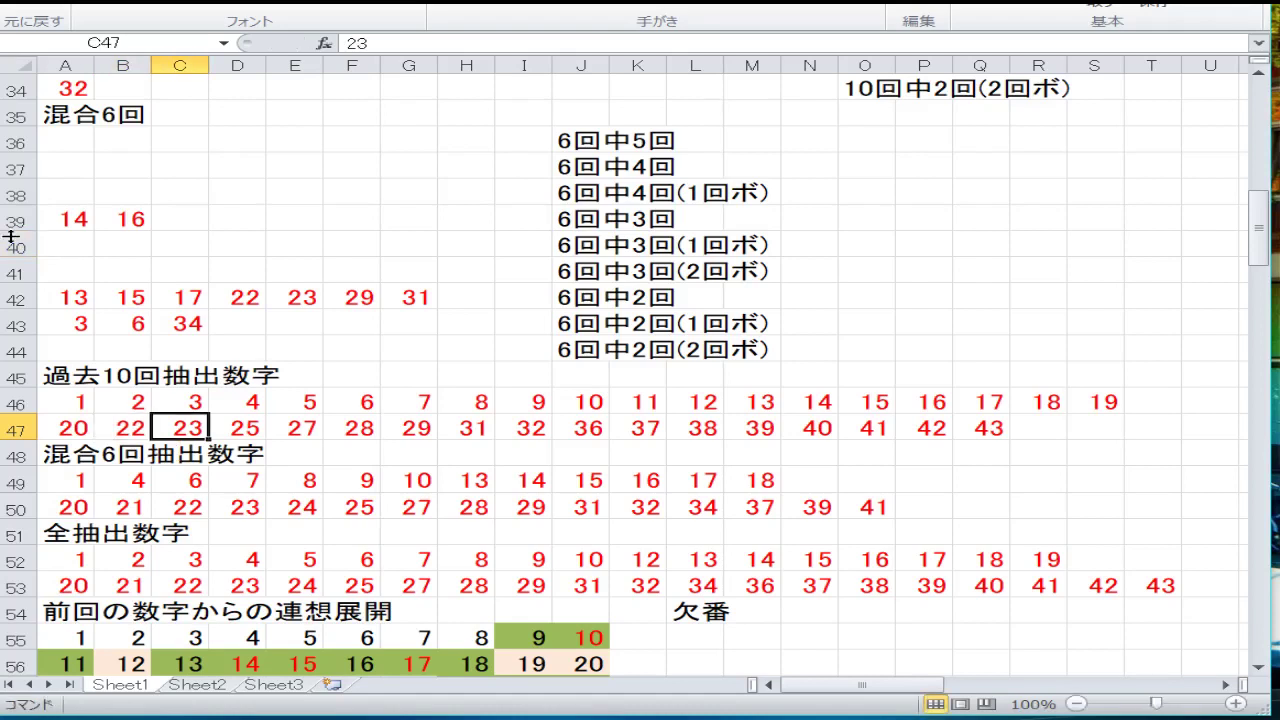
{"action": "key", "text": "Tab"}
{"action": "key", "text": "Tab"}
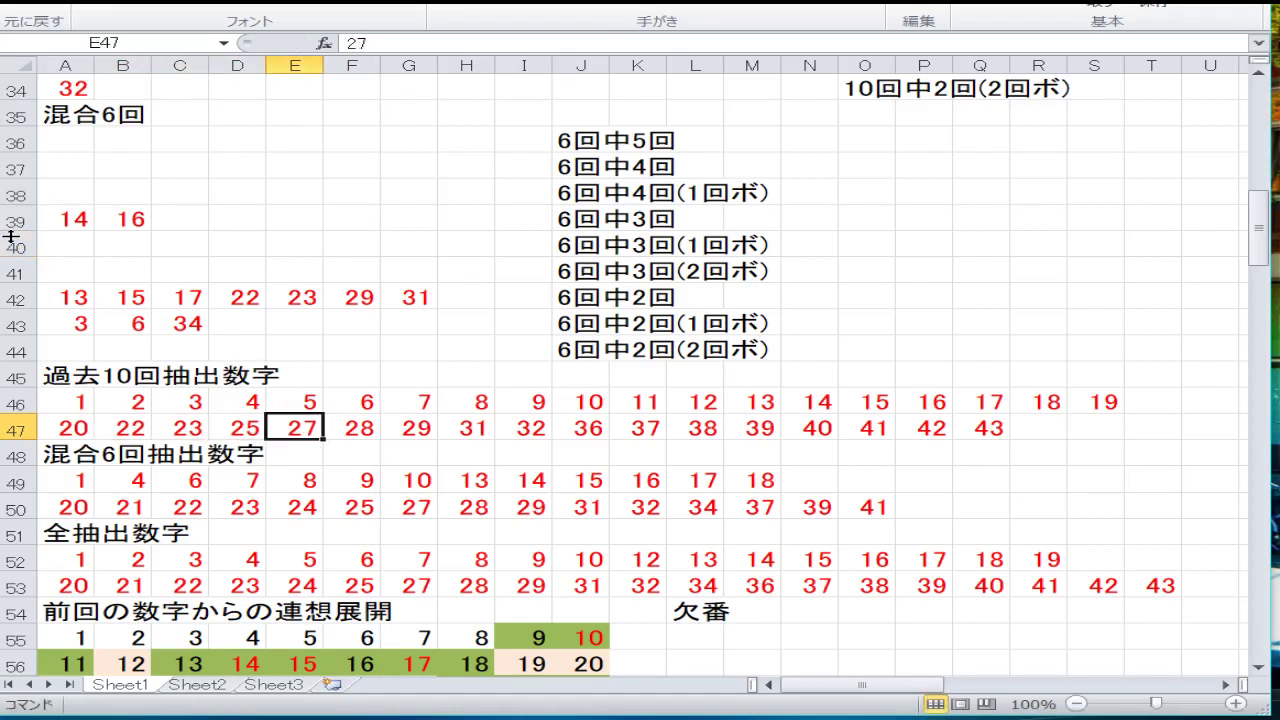
Insert a cell at J47 of the 過去10回抽出数字 list, between 32 and 36, shifting the row right, and enter 34 in it.
{"action": "key", "text": "Tab"}
{"action": "key", "text": "Tab"}
{"action": "key", "text": "Tab"}
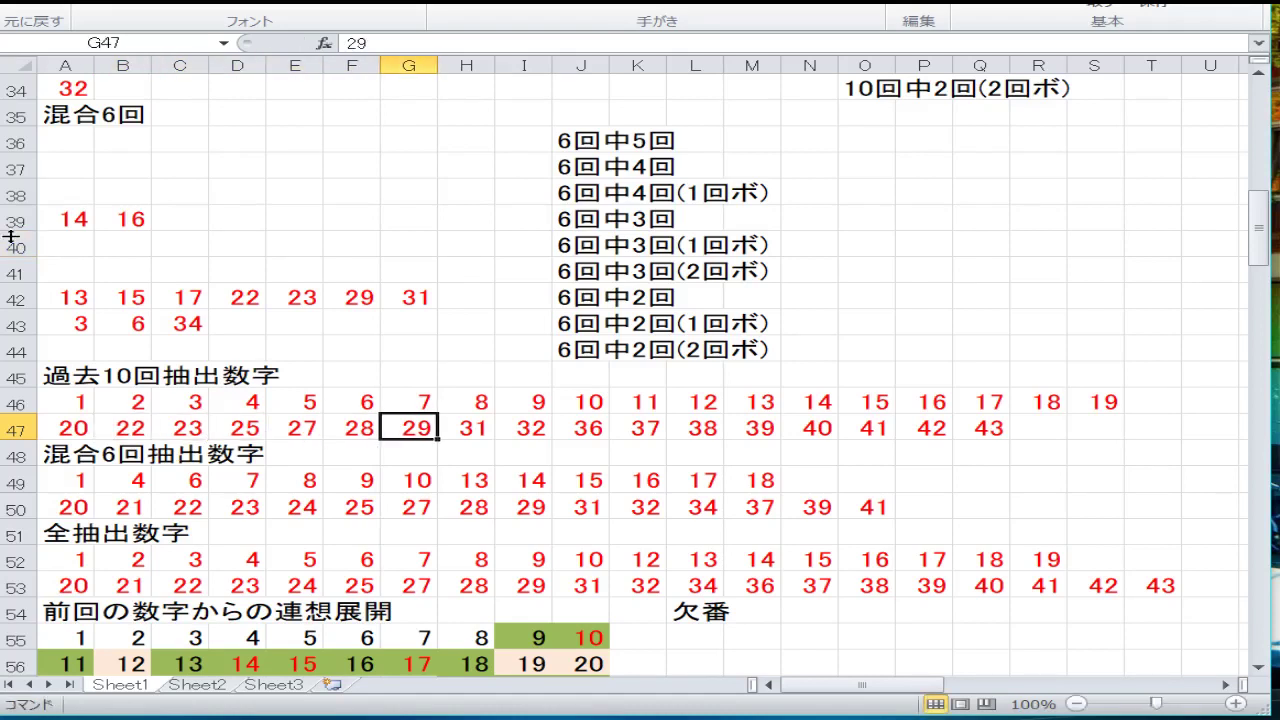
{"action": "key", "text": "Tab"}
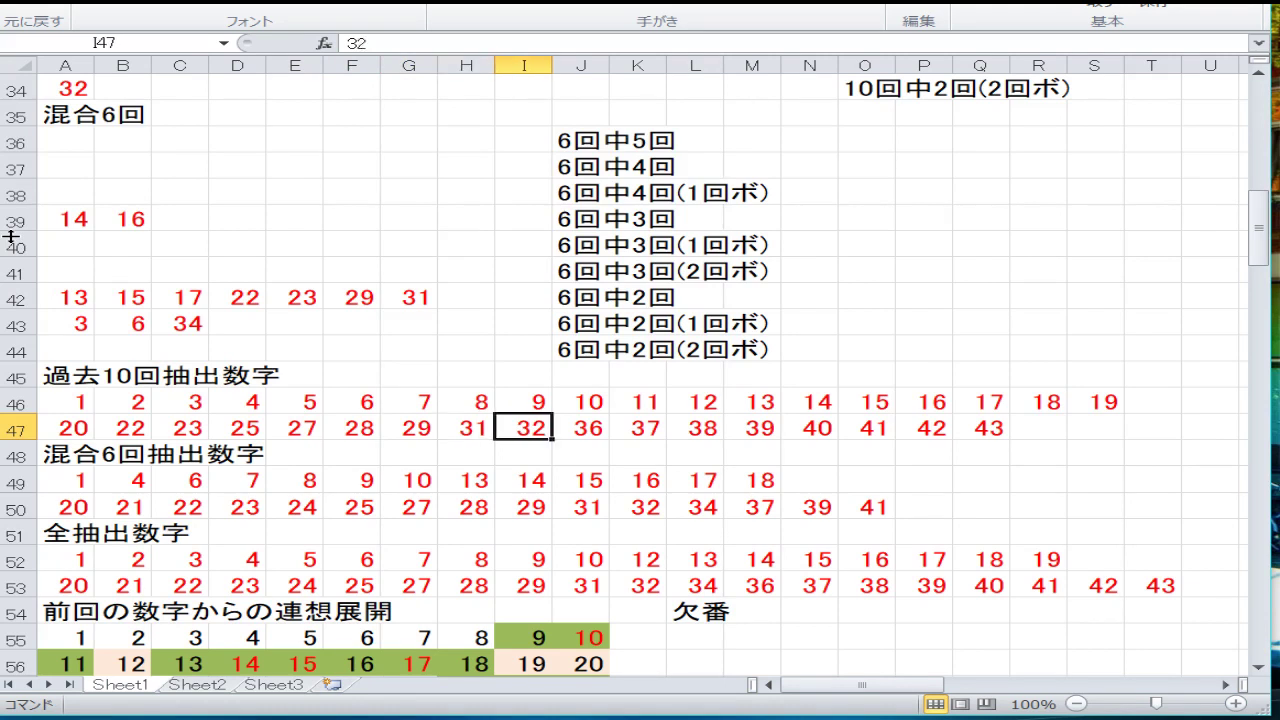
{"action": "key", "text": "Tab"}
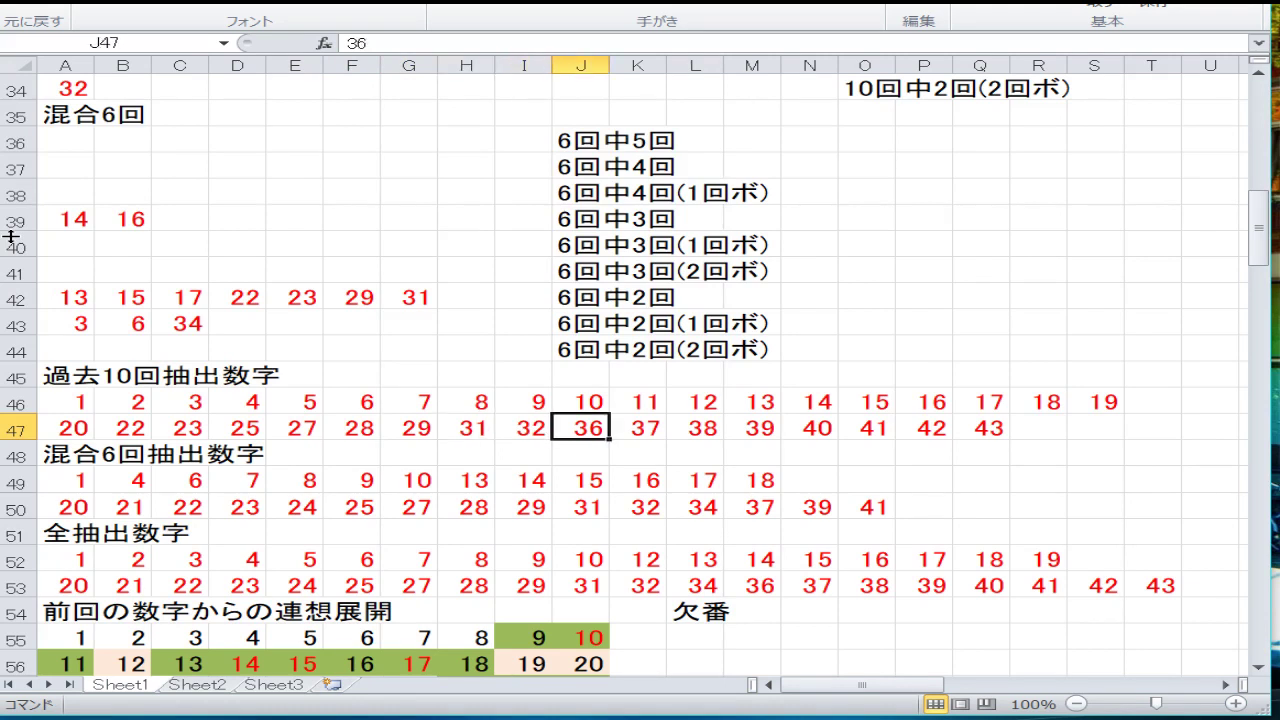
{"action": "right_click", "coordinate": [566, 432]}
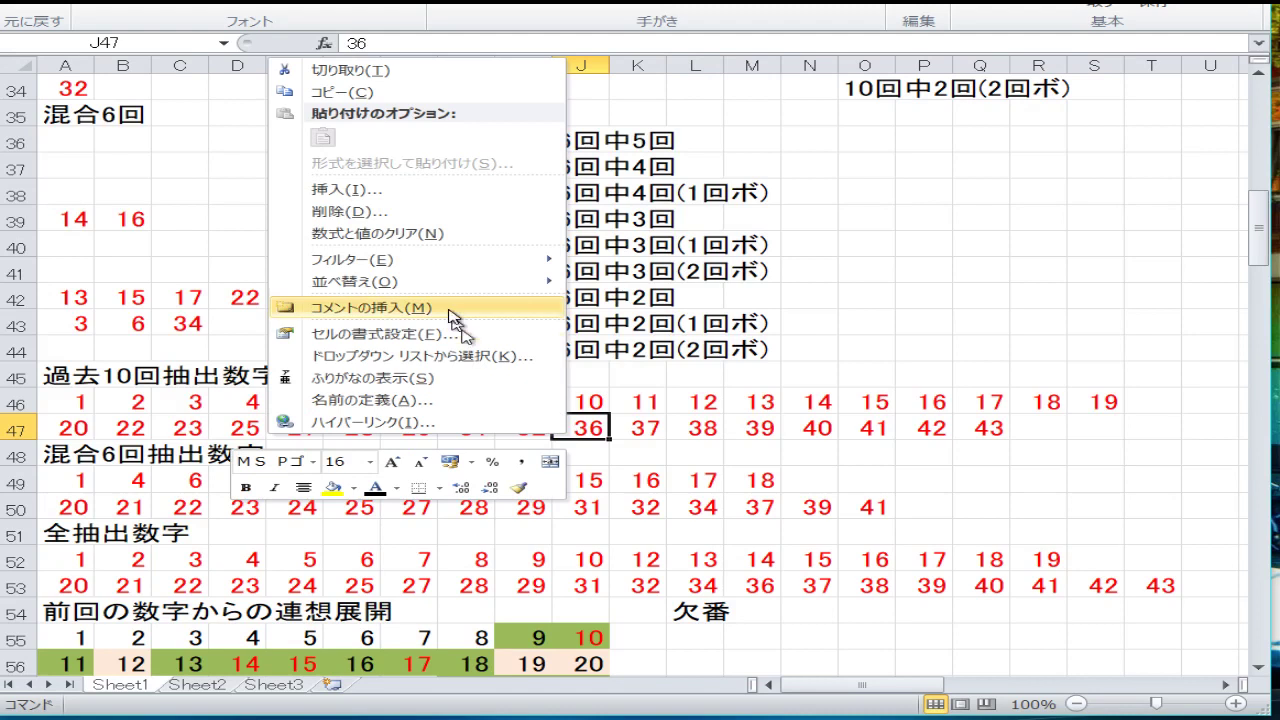
{"action": "left_click", "coordinate": [400, 189]}
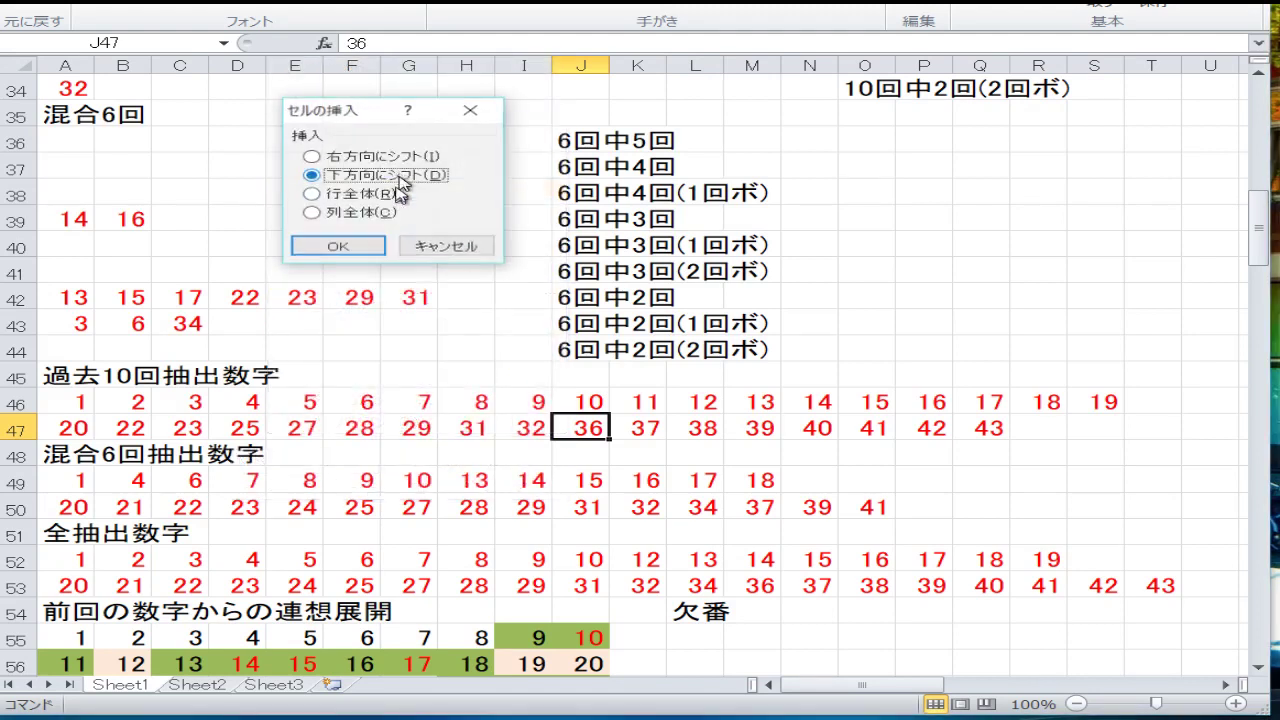
{"action": "left_click", "coordinate": [350, 157]}
{"action": "left_click", "coordinate": [337, 247]}
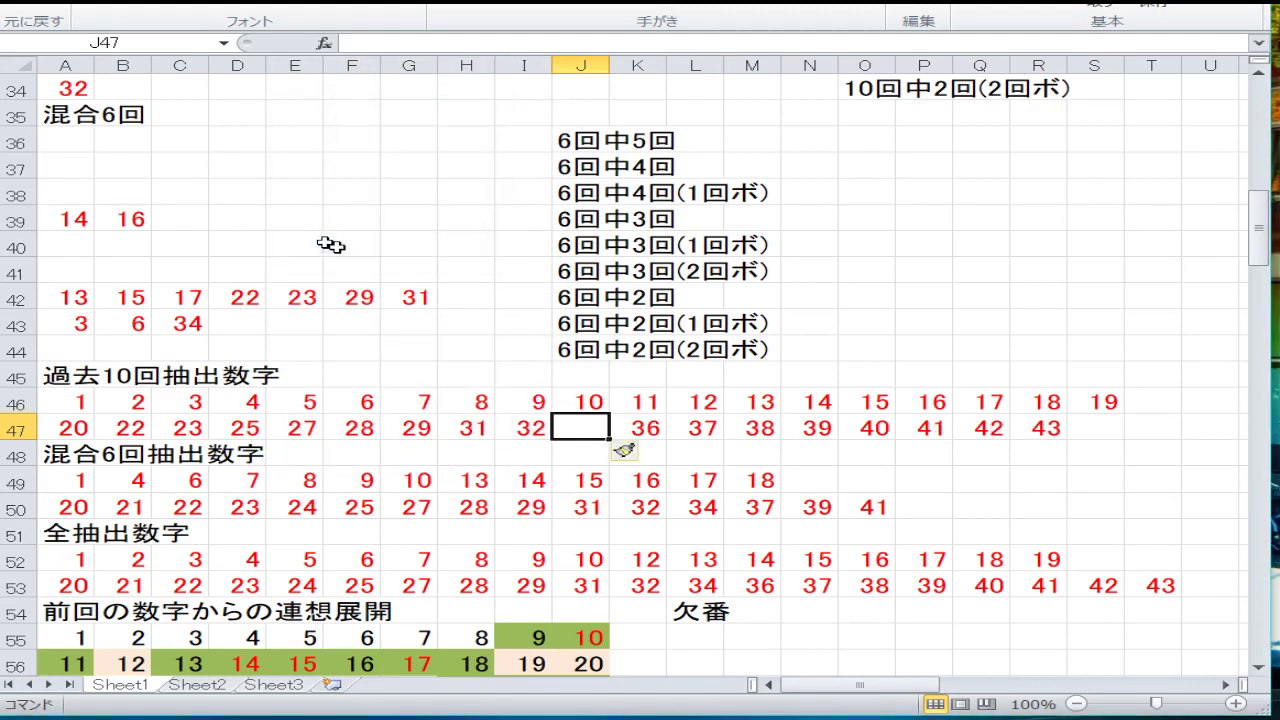
{"action": "type", "text": "34"}
{"action": "key", "text": "Tab"}
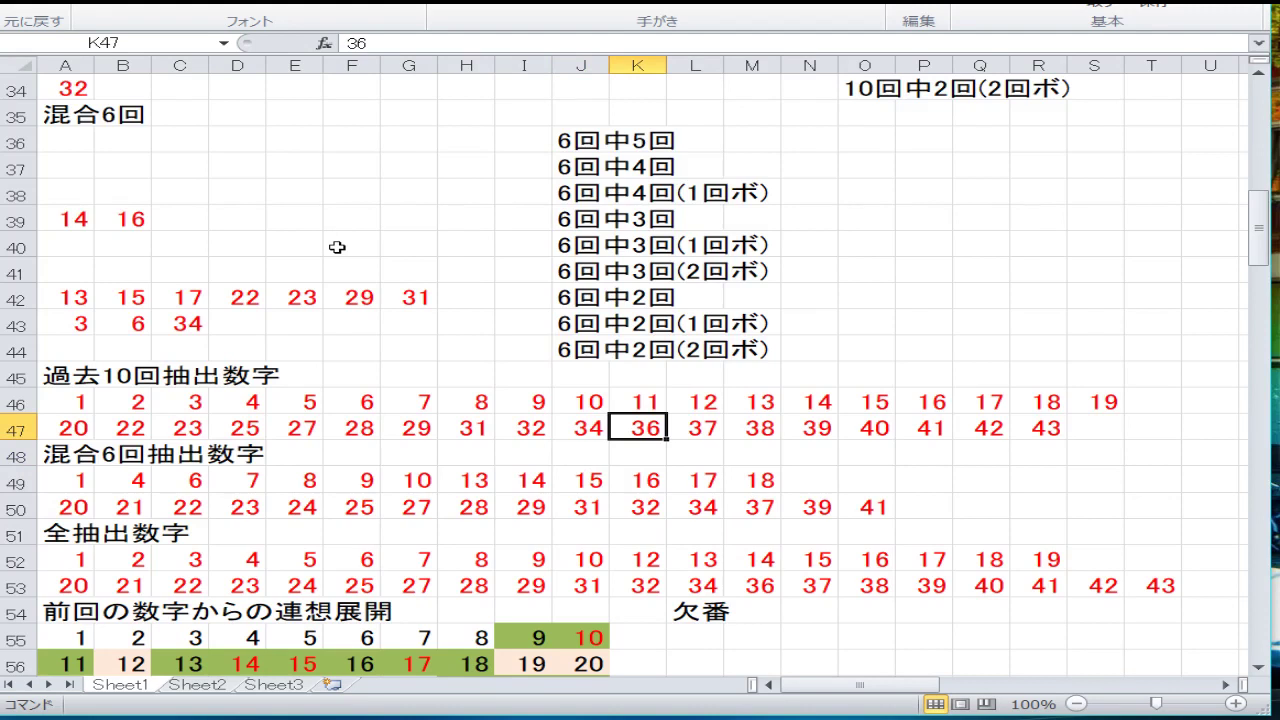
Insert a cell at B49 of the 混合6回抽出数字 list, between 1 and 4, shifting the row right, and enter 3 in it.
{"action": "key", "text": "Right"}
{"action": "key", "text": "Right"}
{"action": "key", "text": "Right"}
{"action": "key", "text": "Right"}
{"action": "key", "text": "Right"}
{"action": "key", "text": "Right"}
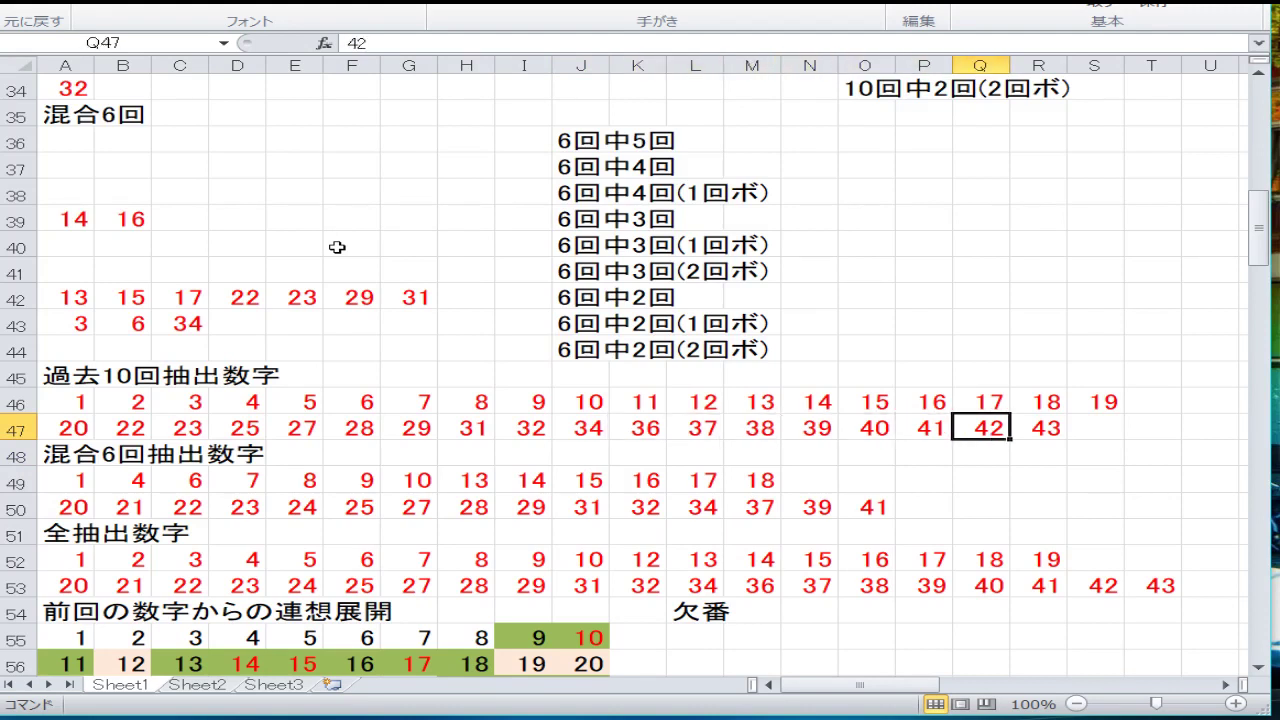
{"action": "key", "text": "Left"}
{"action": "key", "text": "Left"}
{"action": "key", "text": "Left"}
{"action": "key", "text": "Left"}
{"action": "key", "text": "Left"}
{"action": "key", "text": "Left"}
{"action": "key", "text": "Left"}
{"action": "key", "text": "Left"}
{"action": "key", "text": "Left"}
{"action": "key", "text": "Left"}
{"action": "key", "text": "Left"}
{"action": "key", "text": "Left"}
{"action": "key", "text": "Left"}
{"action": "key", "text": "Left"}
{"action": "key", "text": "Left"}
{"action": "key", "text": "Left"}
{"action": "key", "text": "Down"}
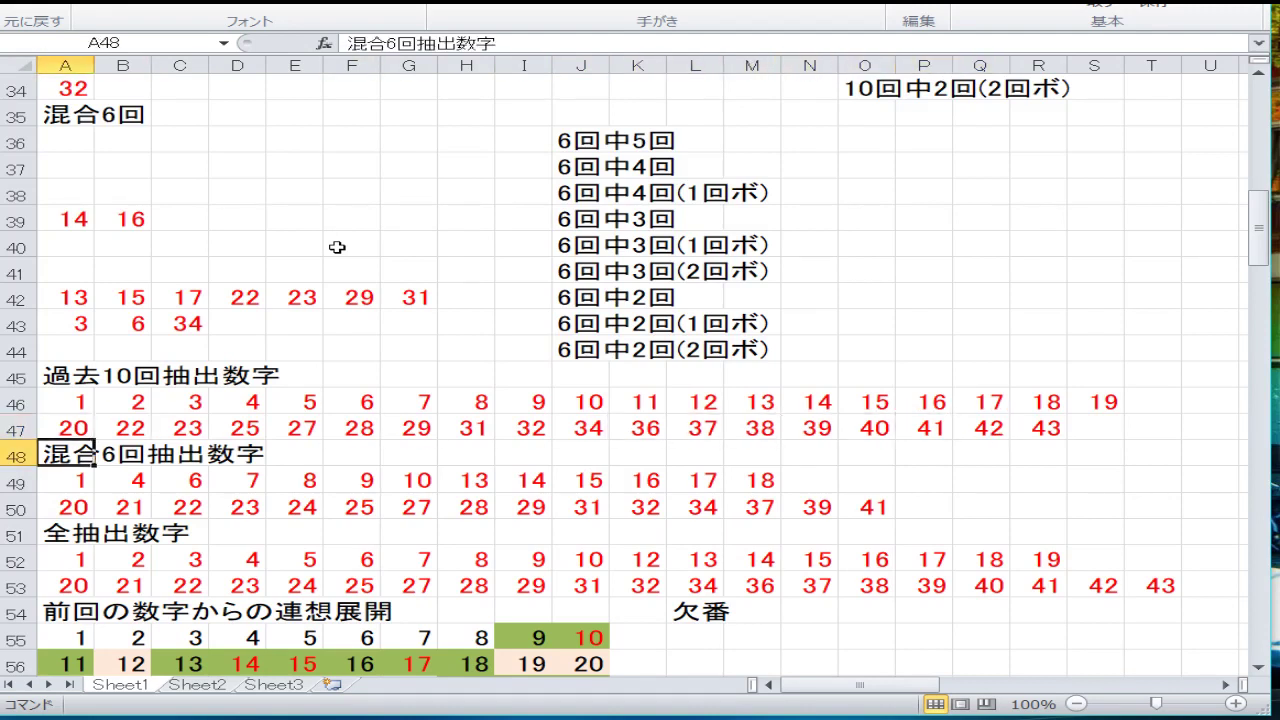
{"action": "key", "text": "Down"}
{"action": "key", "text": "Right"}
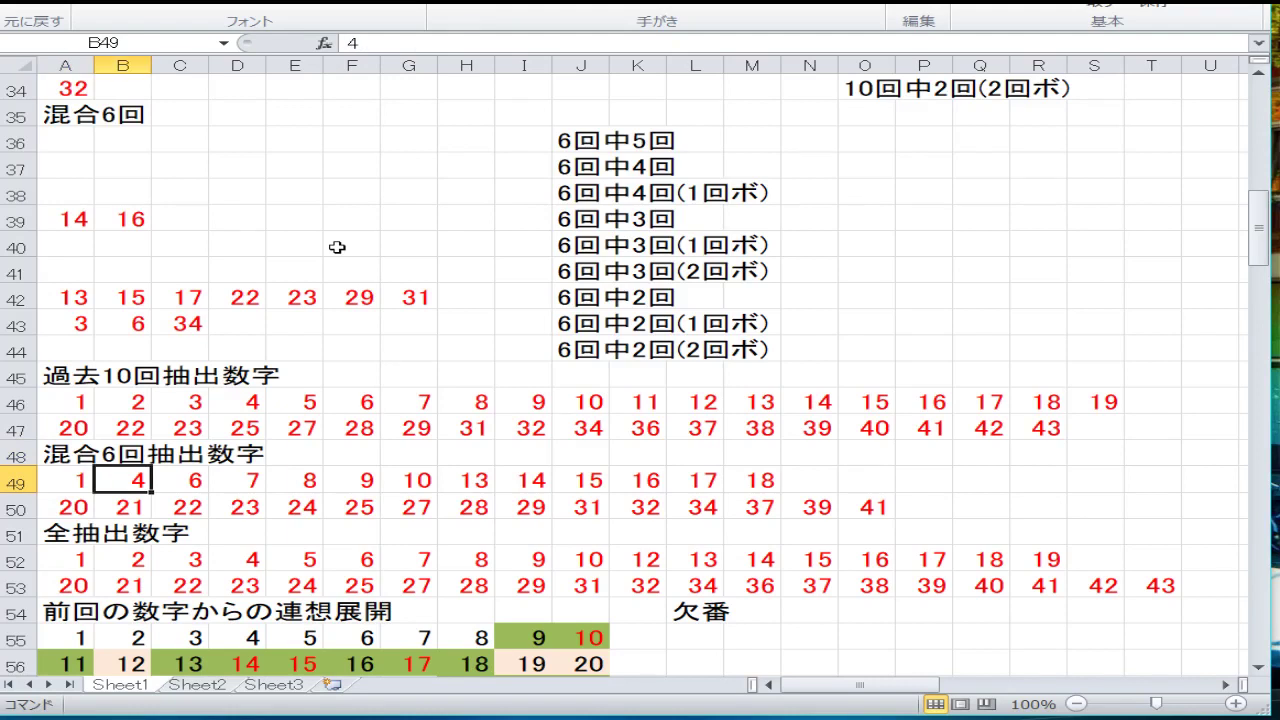
{"action": "right_click", "coordinate": [104, 492]}
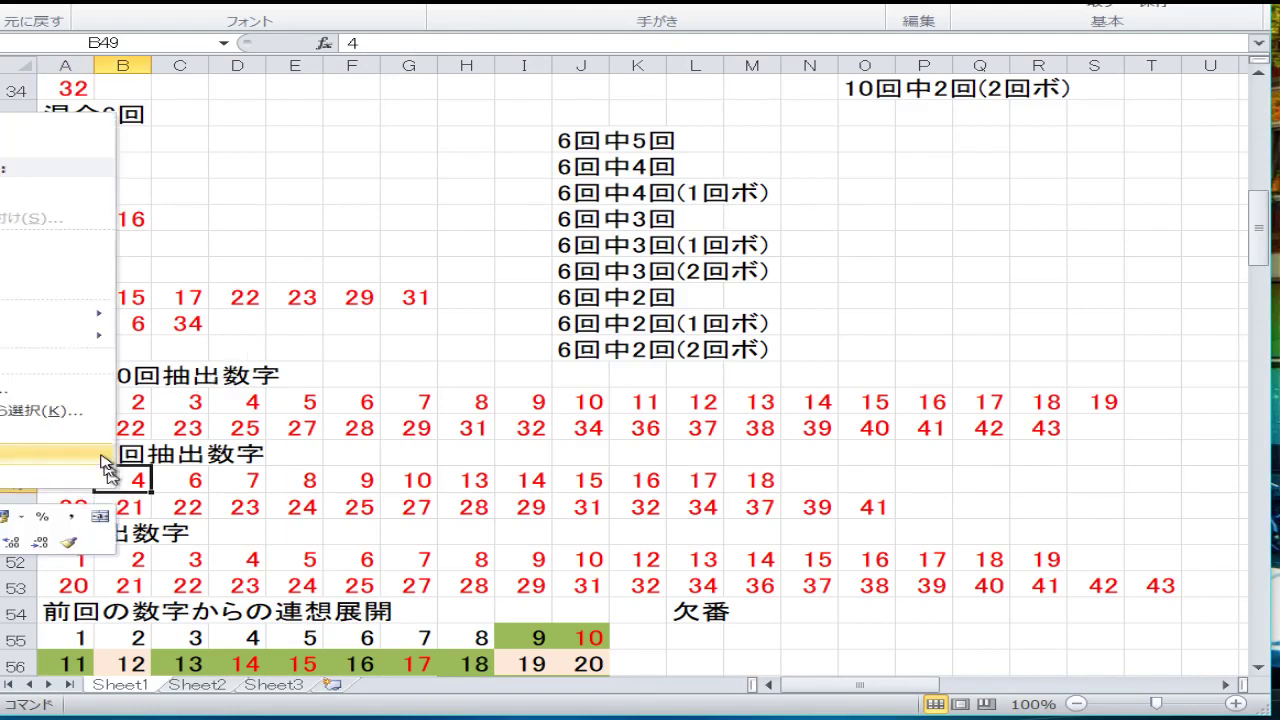
{"action": "left_click", "coordinate": [20, 250]}
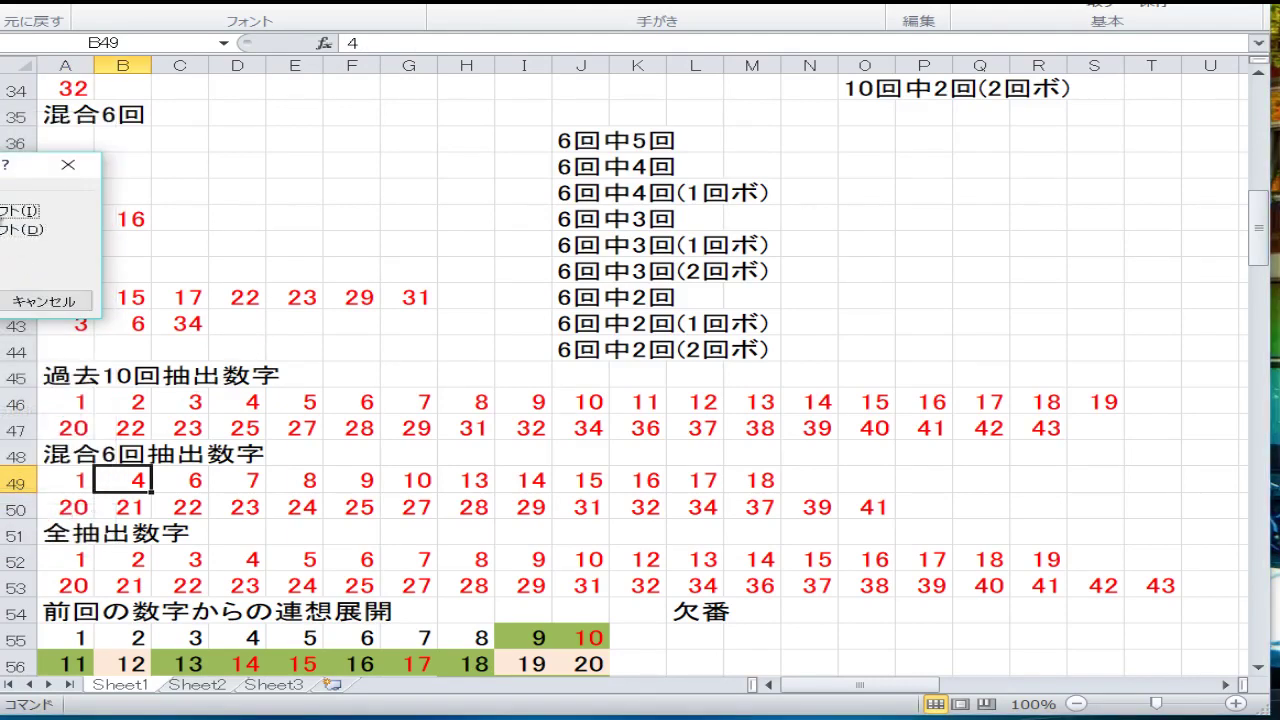
{"action": "key", "text": "Return"}
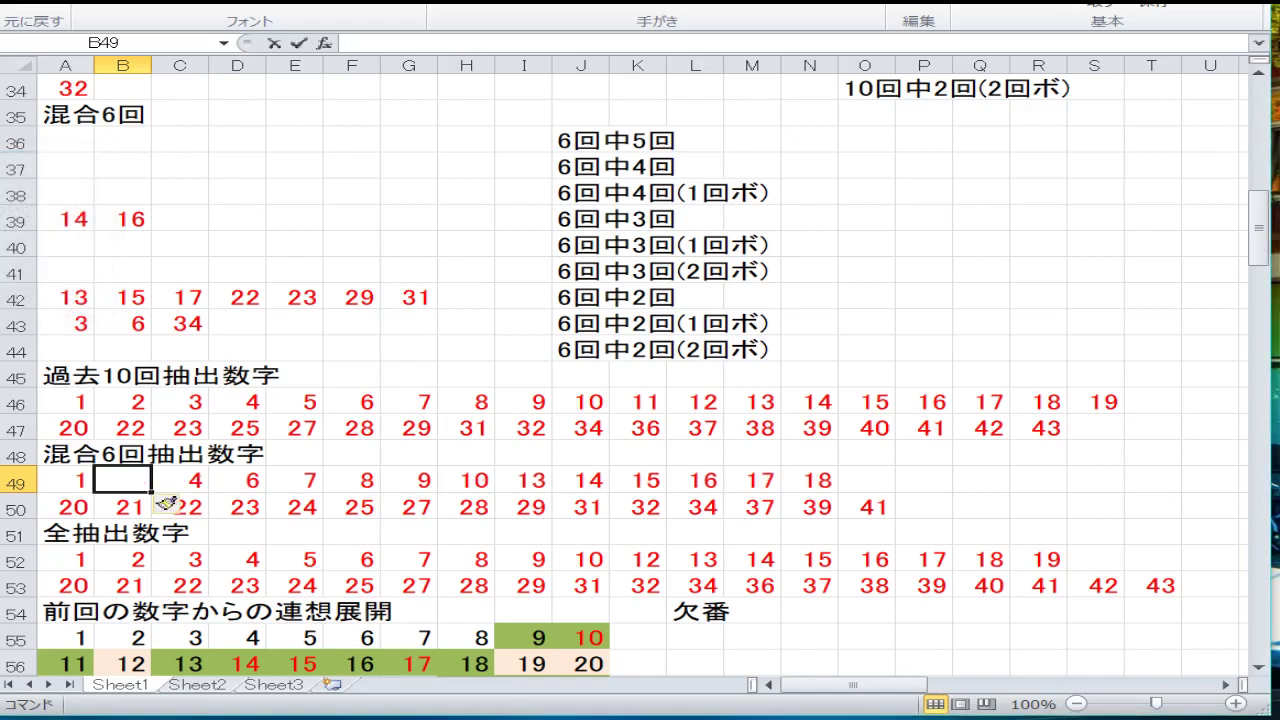
{"action": "type", "text": "3"}
{"action": "key", "text": "Return"}
Replace the number in C49 of the 混合6回抽出数字 list with 5.
{"action": "key", "text": "Up"}
{"action": "key", "text": "Right"}
{"action": "key", "text": "Right"}
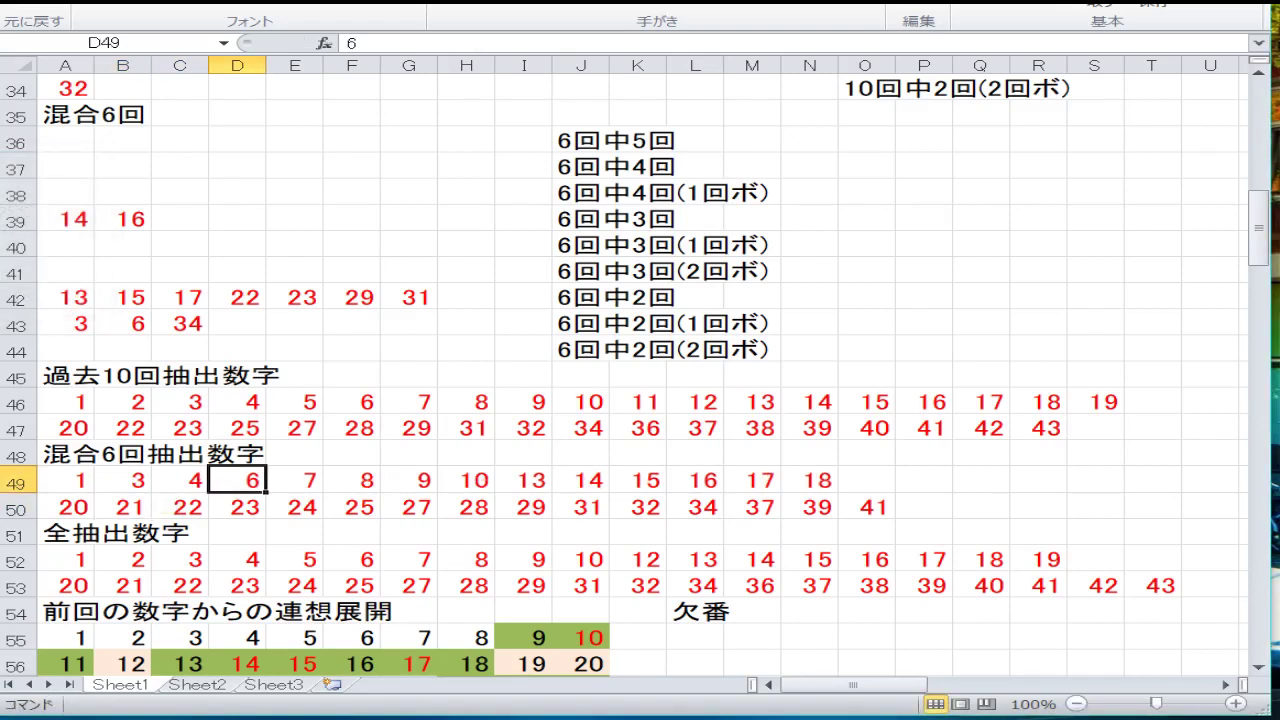
{"action": "key", "text": "Left"}
{"action": "type", "text": "5"}
{"action": "key", "text": "Tab"}
Insert a cell at I49, between 10 and 13, shifting the row right, and enter 11 in it.
{"action": "key", "text": "Right"}
{"action": "key", "text": "Right"}
{"action": "key", "text": "Right"}
{"action": "key", "text": "Right"}
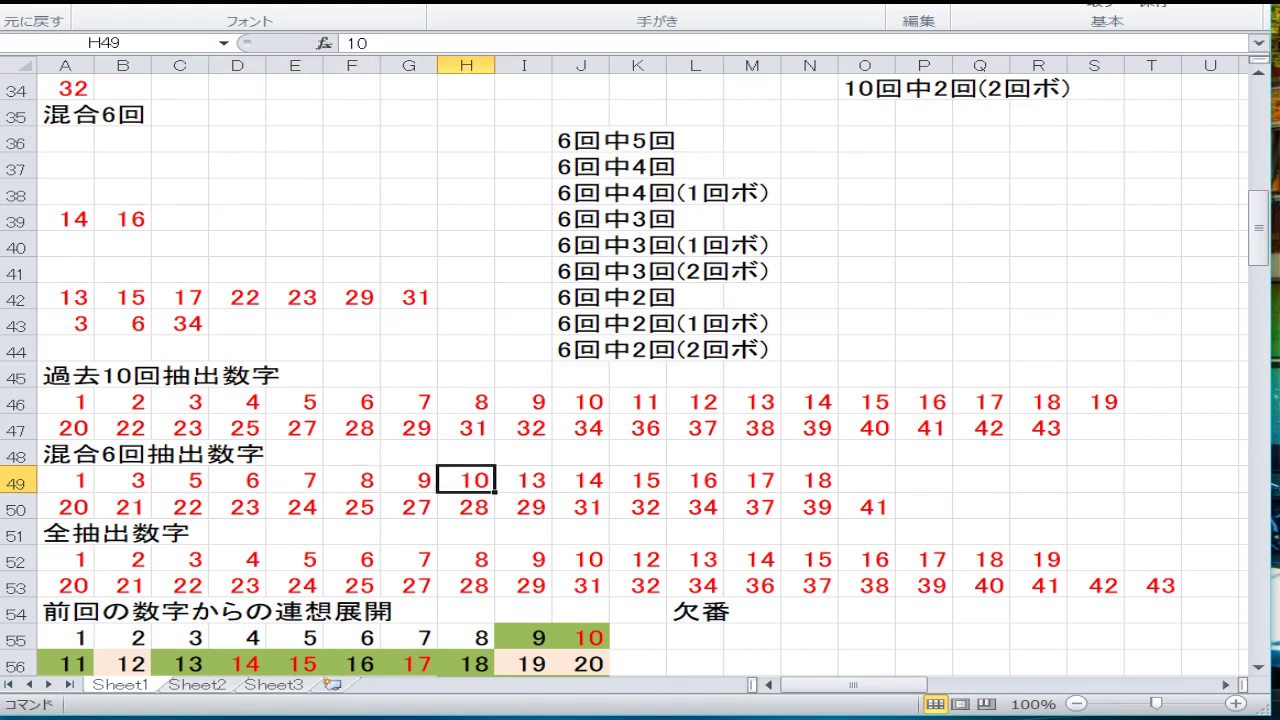
{"action": "key", "text": "Right"}
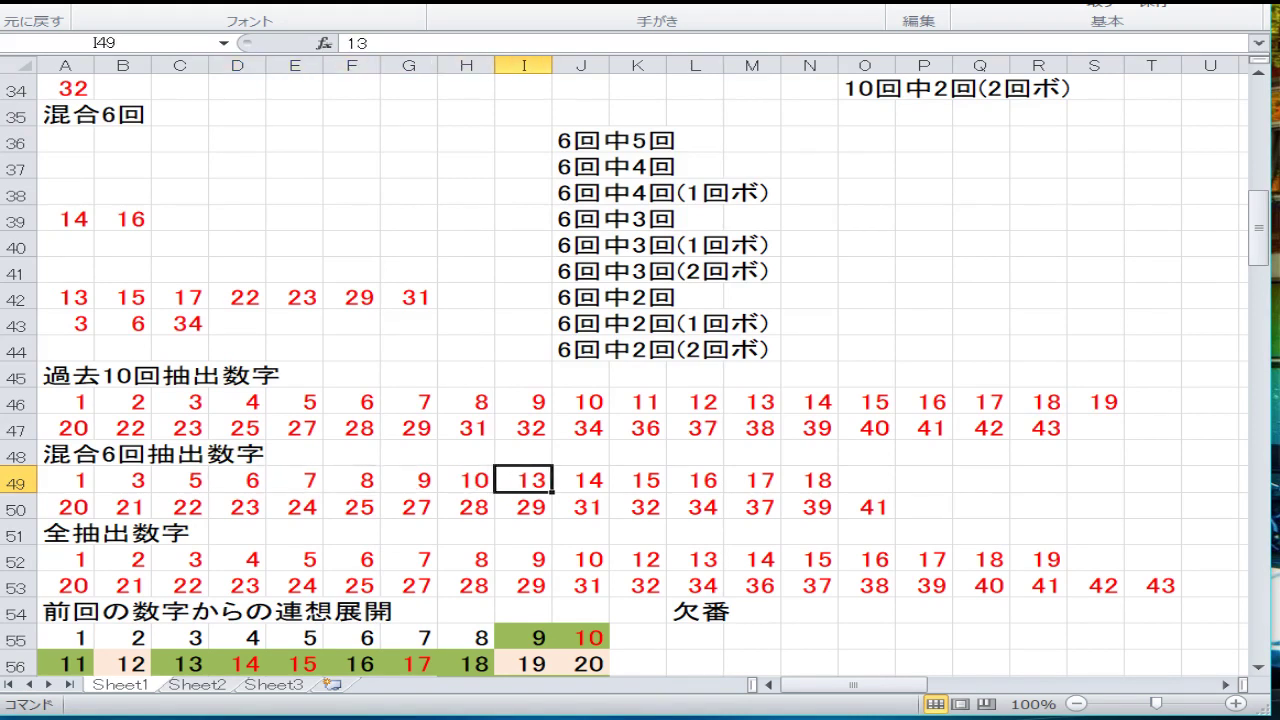
{"action": "right_click", "coordinate": [527, 481]}
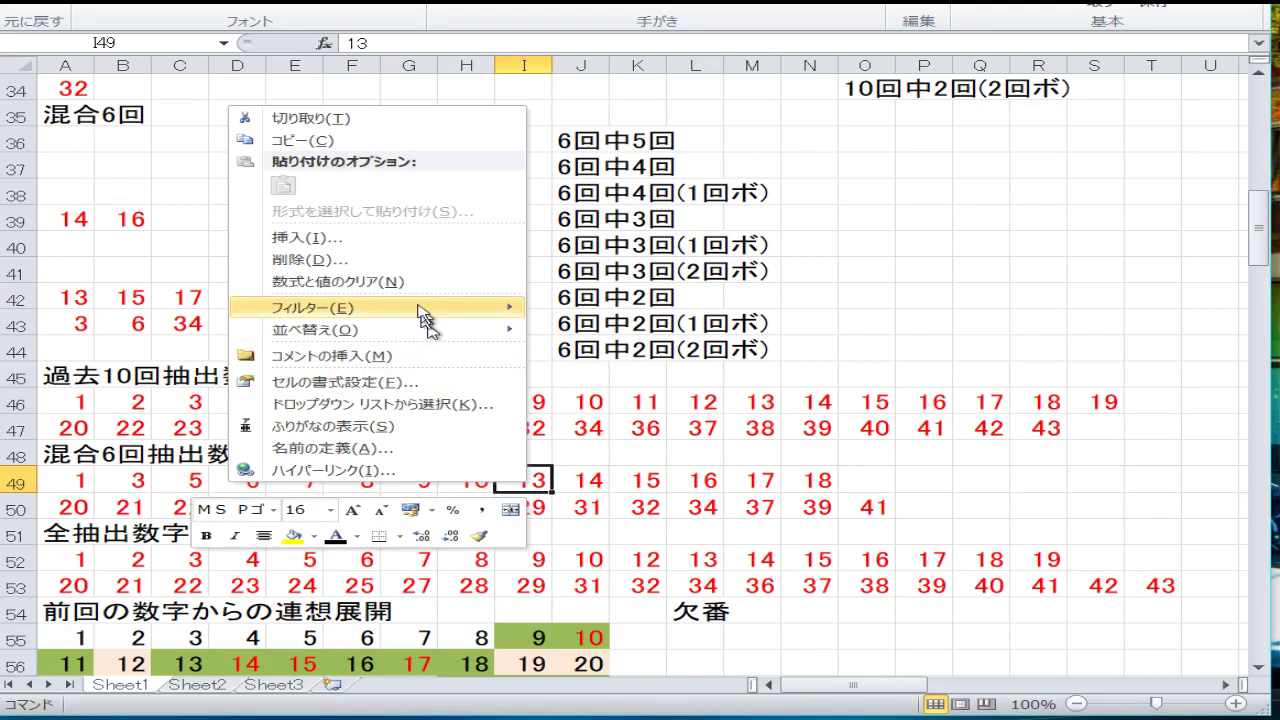
{"action": "left_click", "coordinate": [400, 238]}
{"action": "left_click", "coordinate": [388, 205]}
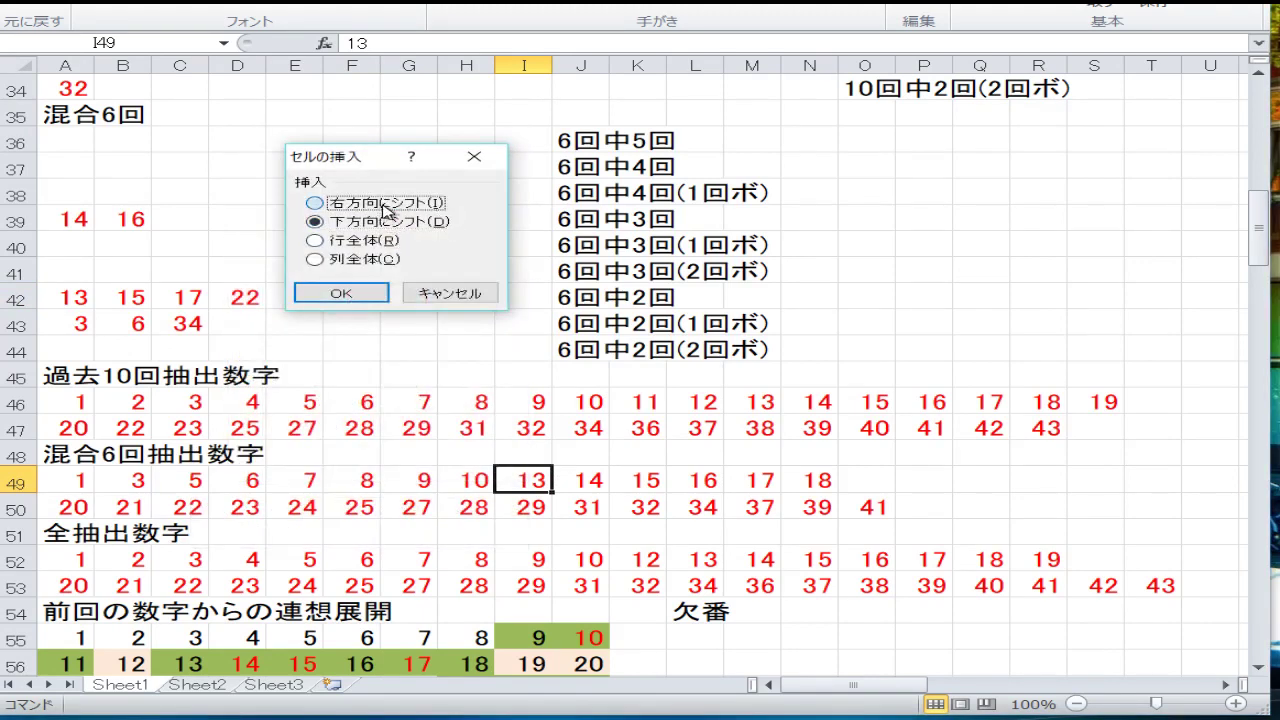
{"action": "left_click", "coordinate": [370, 290]}
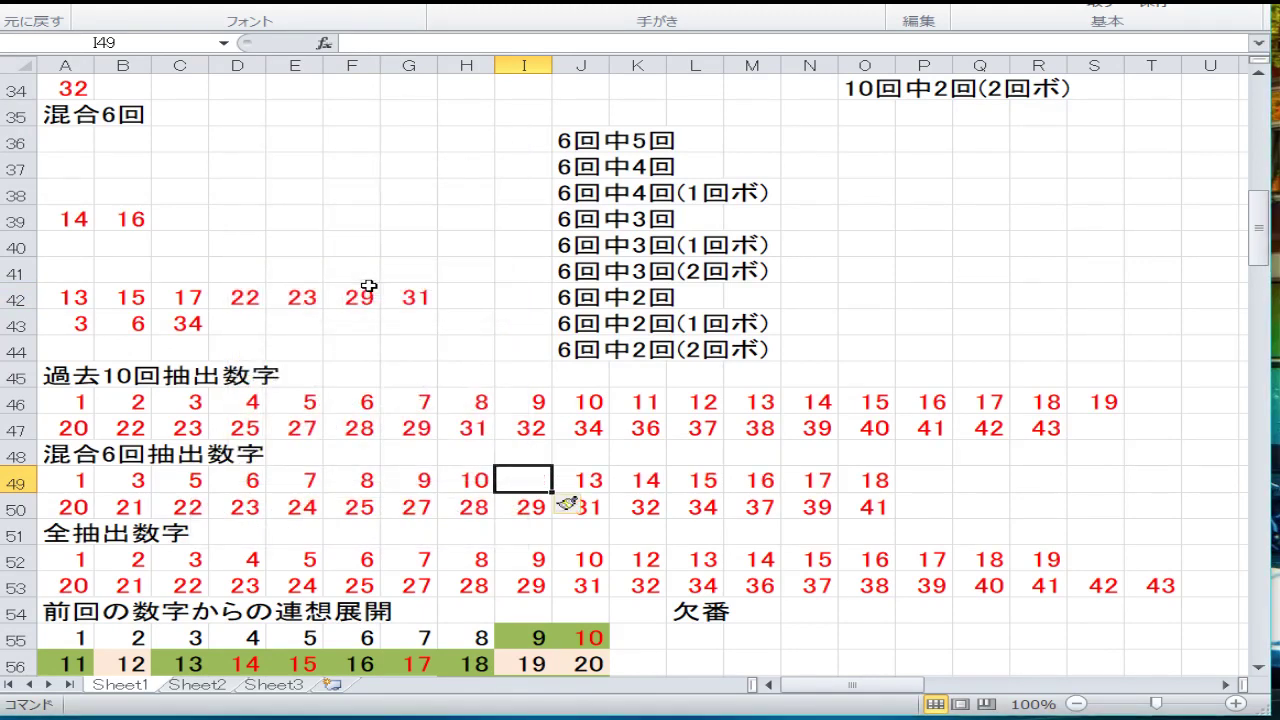
{"action": "type", "text": "11"}
{"action": "key", "text": "Return"}
Delete the cell containing 20 at A50 of the 混合6回抽出数字 list, shifting the remaining cells left.
{"action": "key", "text": "Up"}
{"action": "key", "text": "Right"}
{"action": "key", "text": "Right"}
{"action": "key", "text": "Right"}
{"action": "key", "text": "Right"}
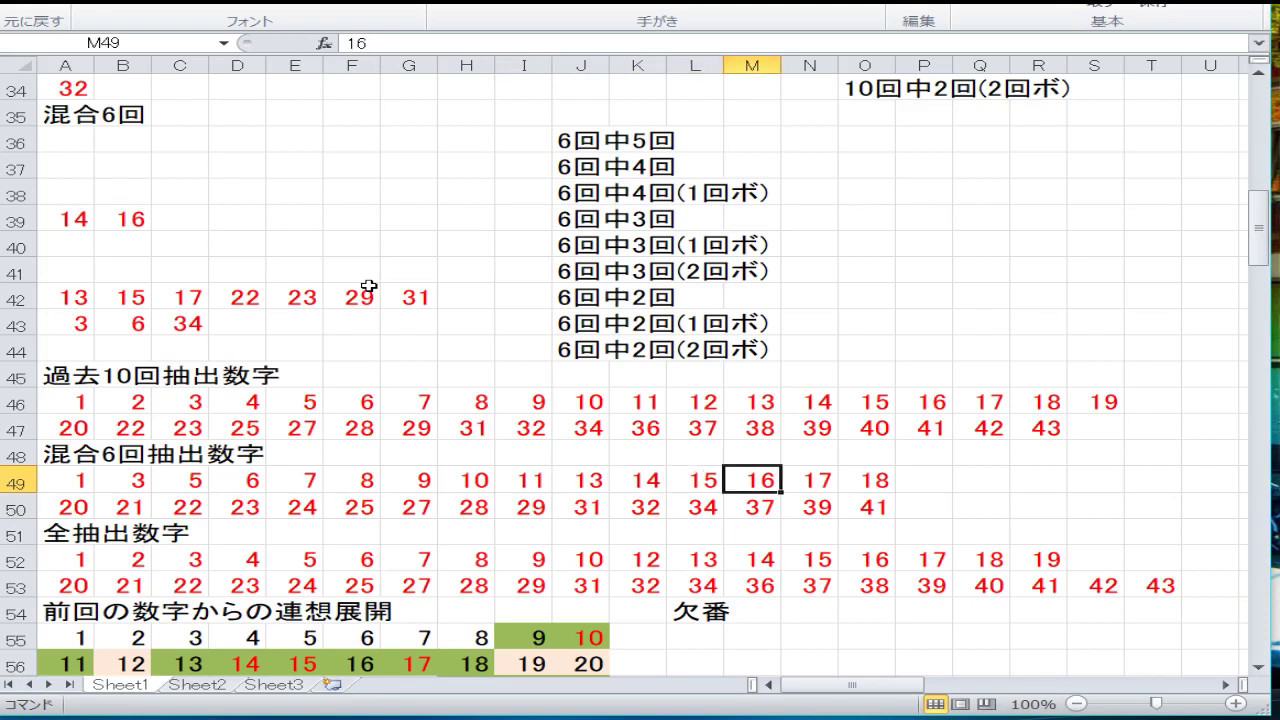
{"action": "key", "text": "Right"}
{"action": "key", "text": "Right"}
{"action": "key", "text": "Down"}
{"action": "key", "text": "Left"}
{"action": "key", "text": "Left"}
{"action": "key", "text": "Left"}
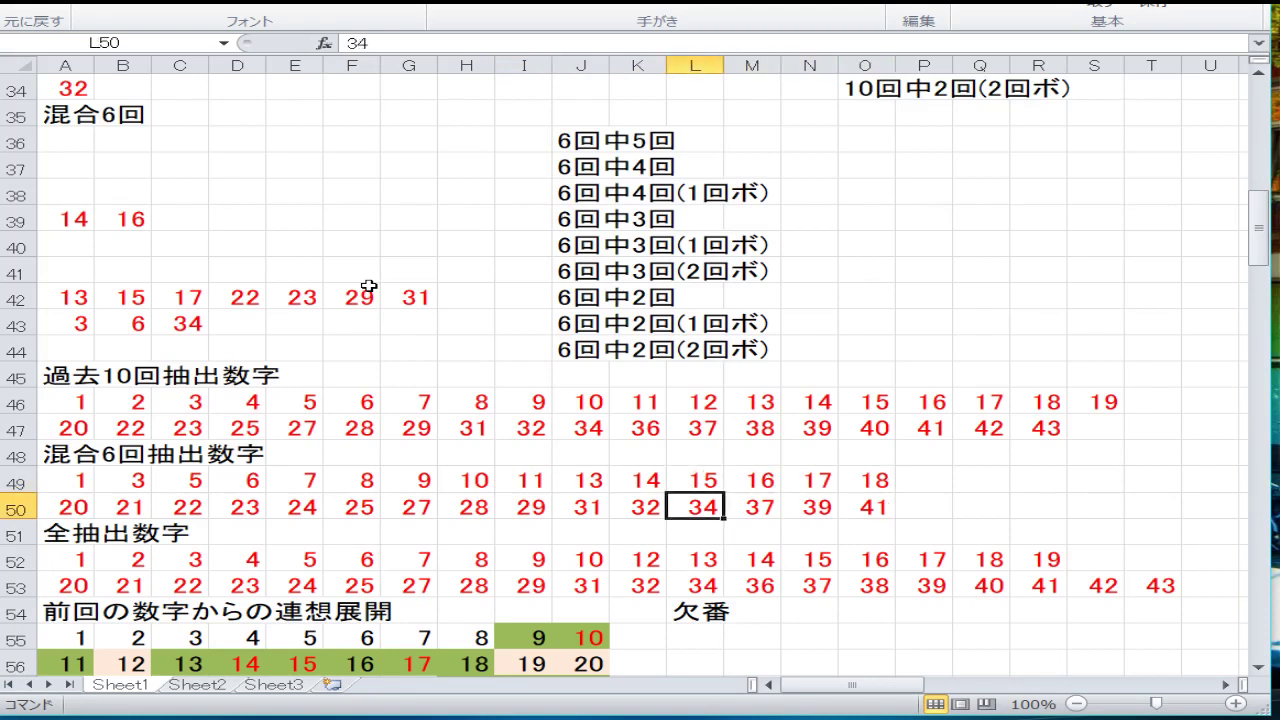
{"action": "key", "text": "Left"}
{"action": "key", "text": "Left"}
{"action": "key", "text": "Left"}
{"action": "key", "text": "Left"}
{"action": "key", "text": "Left"}
{"action": "key", "text": "Left"}
{"action": "key", "text": "Left"}
{"action": "key", "text": "Left"}
{"action": "key", "text": "Left"}
{"action": "key", "text": "Left"}
{"action": "key", "text": "Left"}
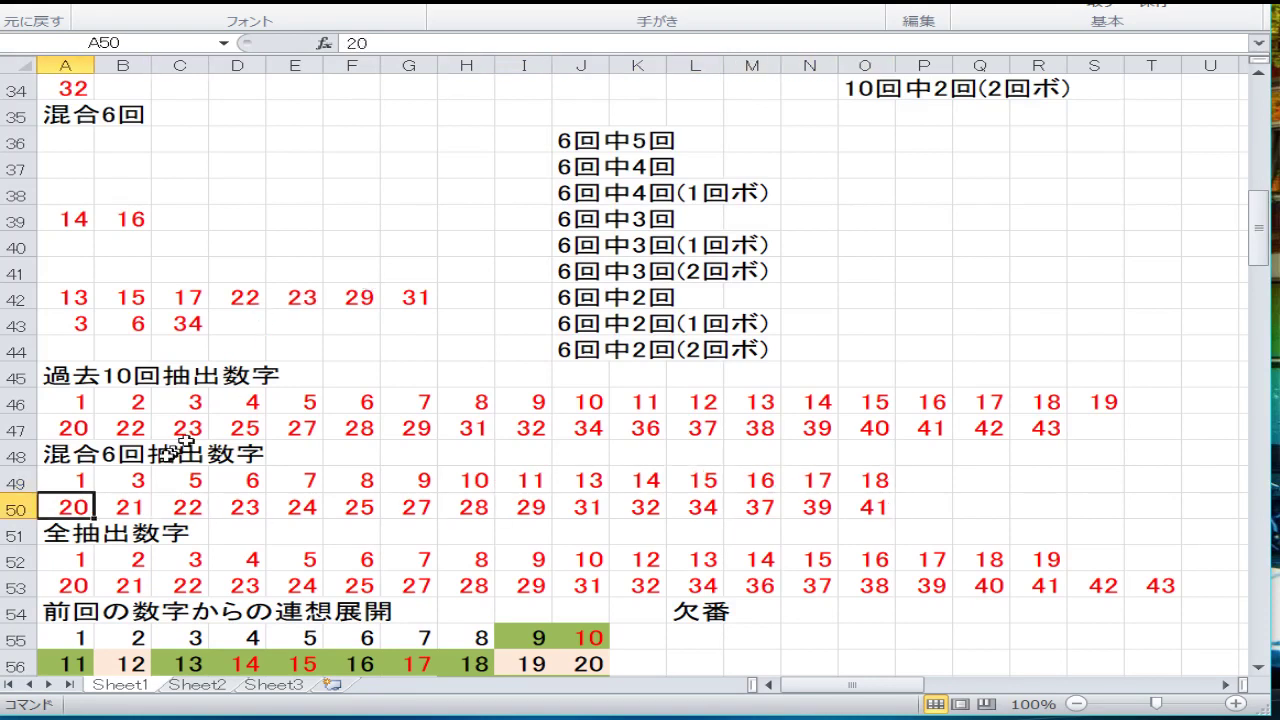
{"action": "right_click", "coordinate": [100, 505]}
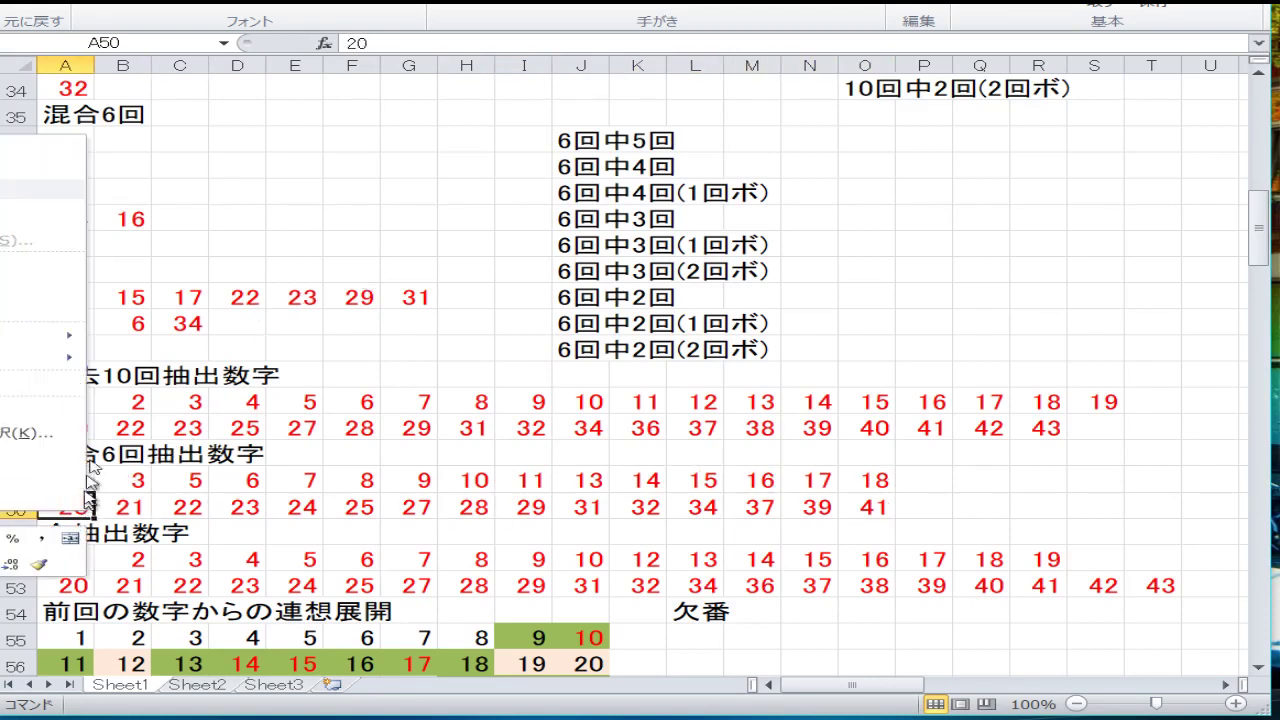
{"action": "left_click", "coordinate": [14, 288]}
{"action": "left_click", "coordinate": [3, 330]}
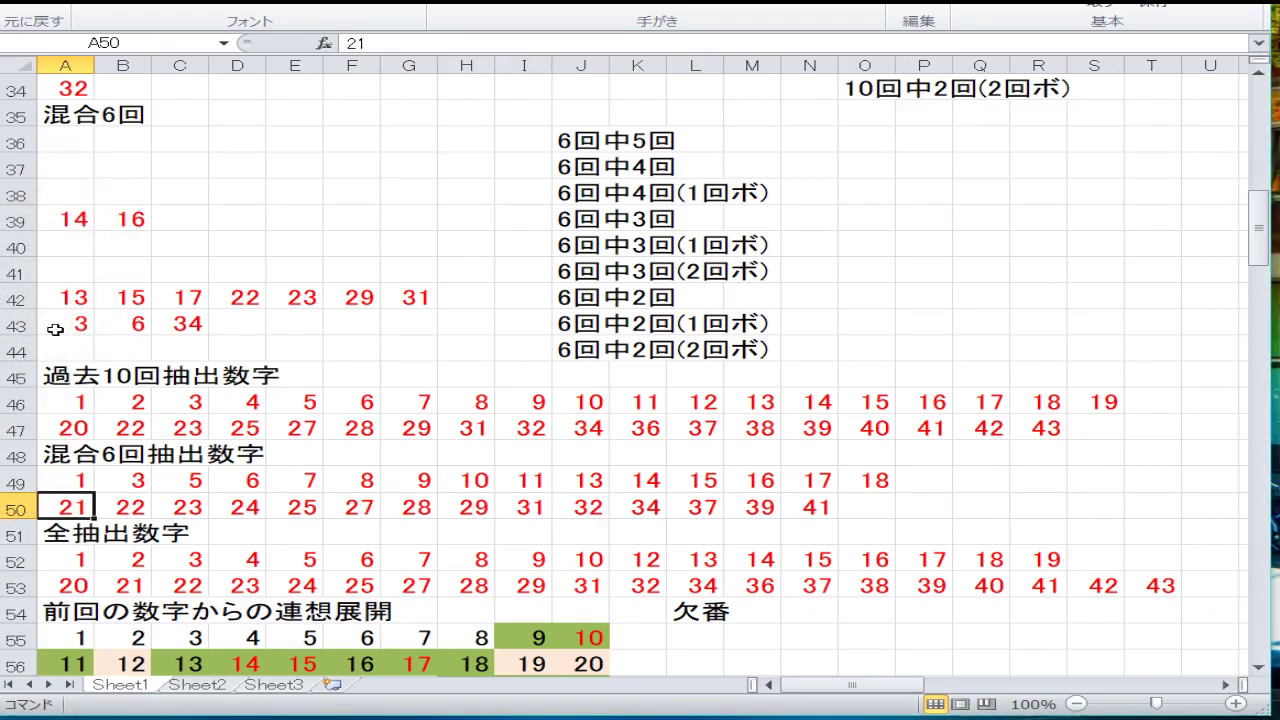
Enter 40, 41, 42 and 43 across N50:Q50, after 39 in the 混合6回抽出数字 list.
{"action": "key", "text": "Right"}
{"action": "key", "text": "Right"}
{"action": "key", "text": "Right"}
{"action": "key", "text": "Right"}
{"action": "key", "text": "Right"}
{"action": "key", "text": "Right"}
{"action": "key", "text": "Right"}
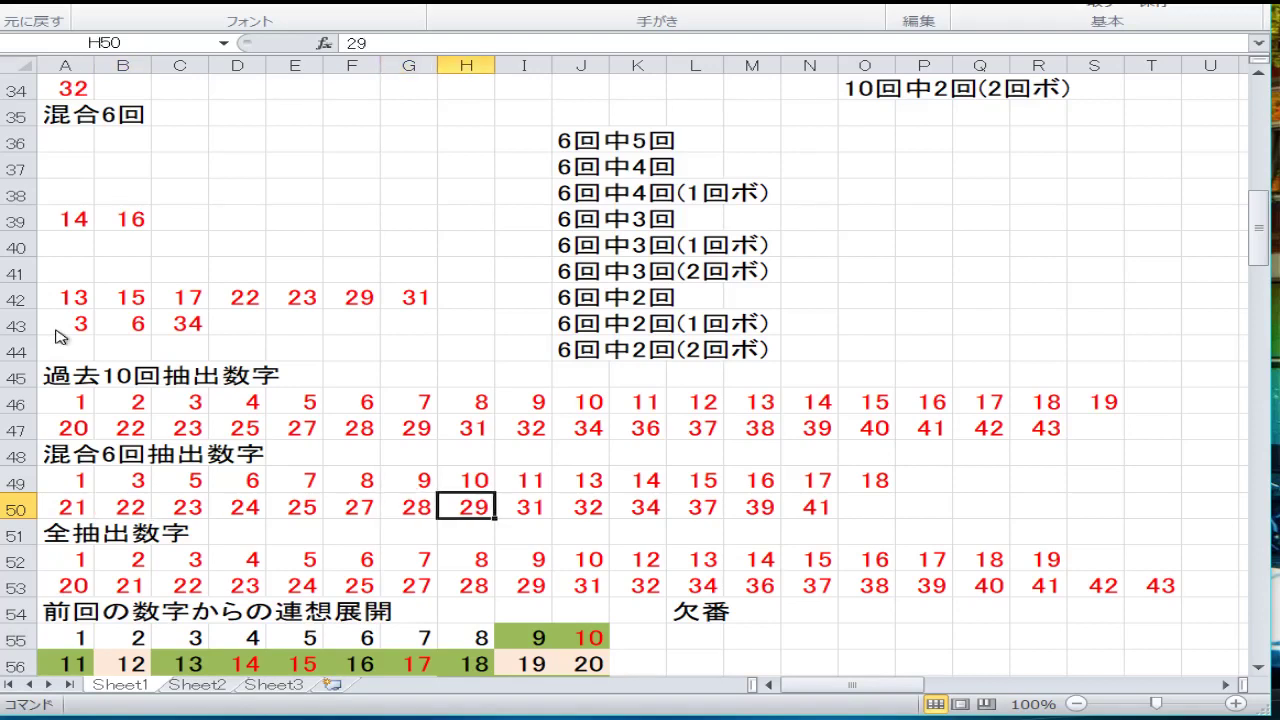
{"action": "key", "text": "Right"}
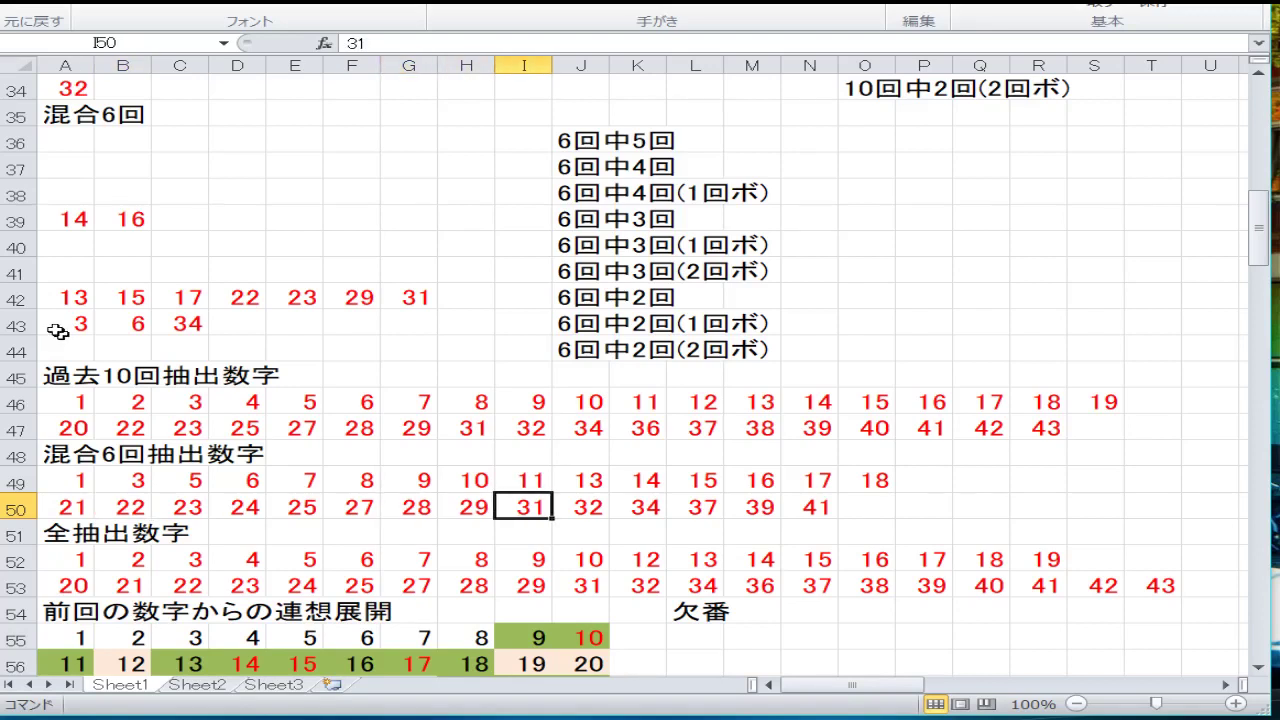
{"action": "key", "text": "Right"}
{"action": "key", "text": "Right"}
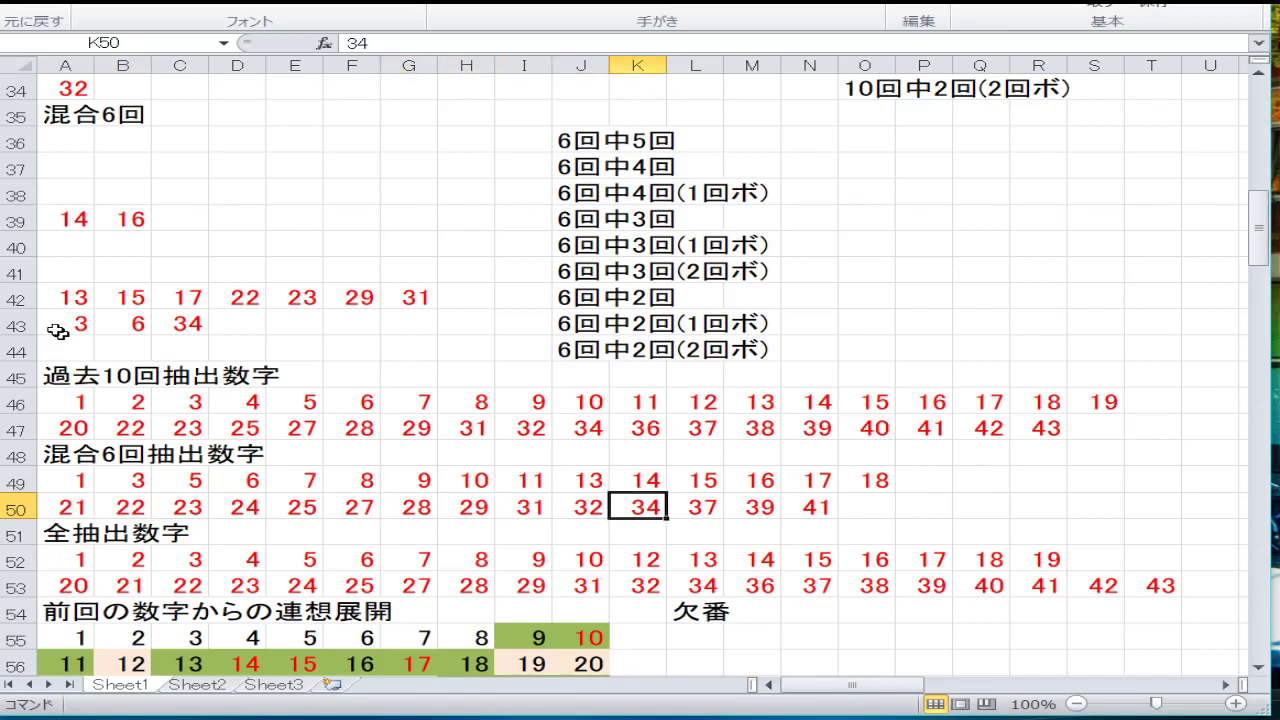
{"action": "key", "text": "Right"}
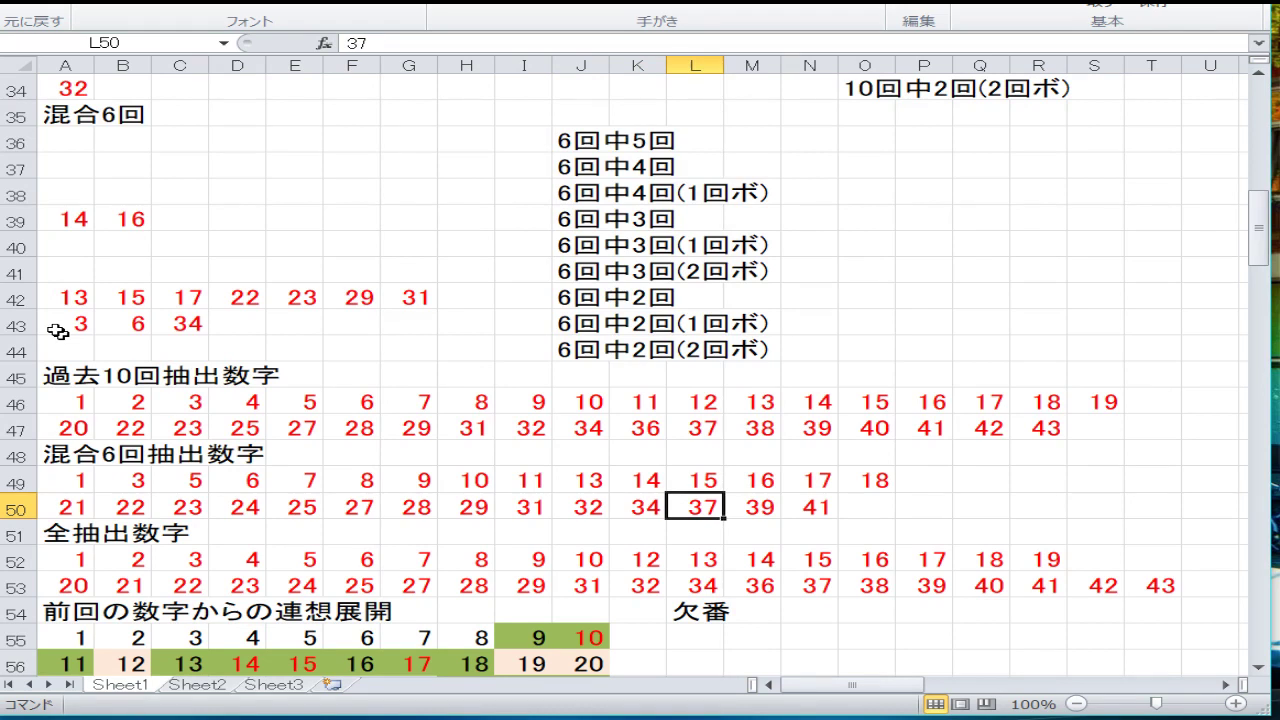
{"action": "key", "text": "Right"}
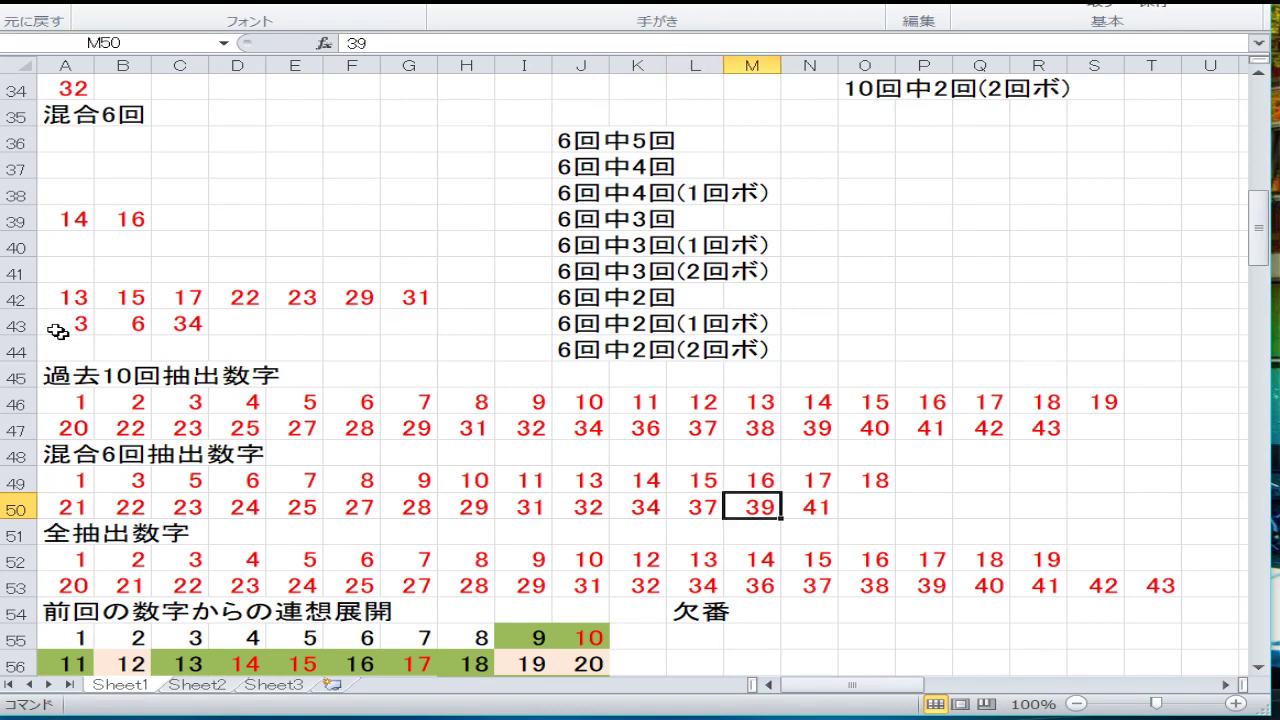
{"action": "key", "text": "Right"}
{"action": "type", "text": "4"}
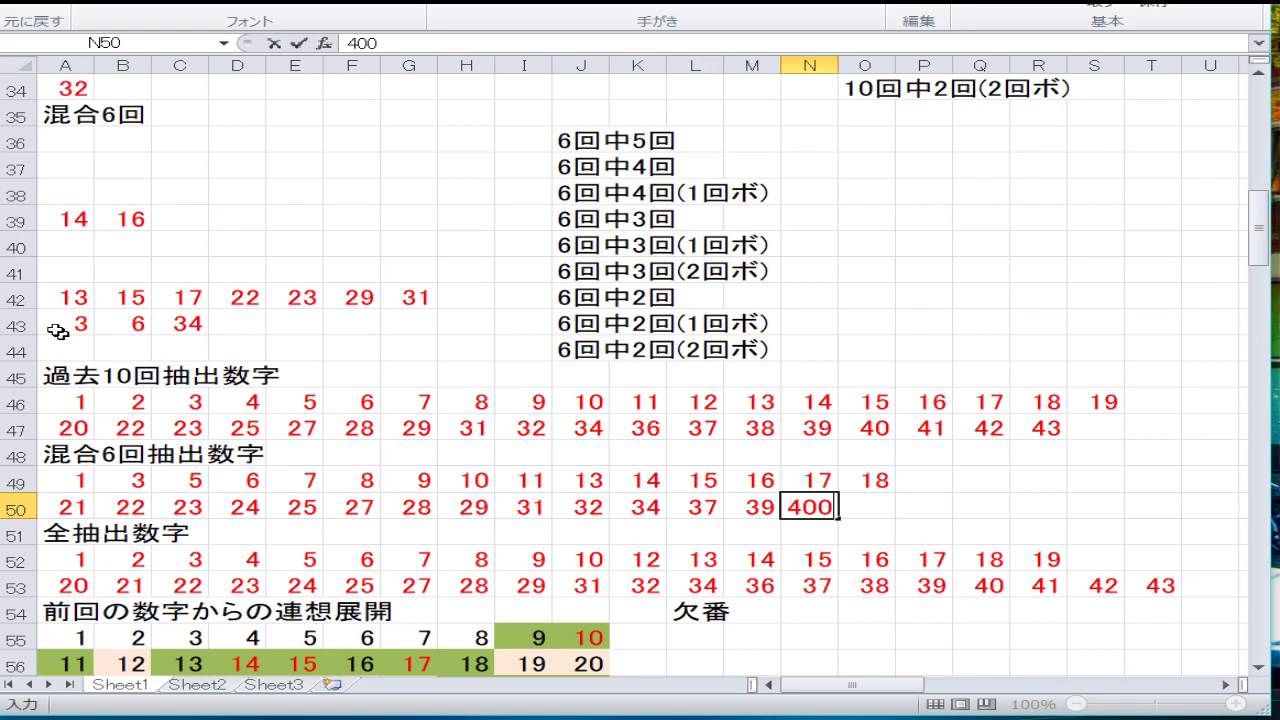
{"action": "type", "text": "00"}
{"action": "key", "text": "BackSpace"}
{"action": "key", "text": "Right"}
{"action": "type", "text": "41"}
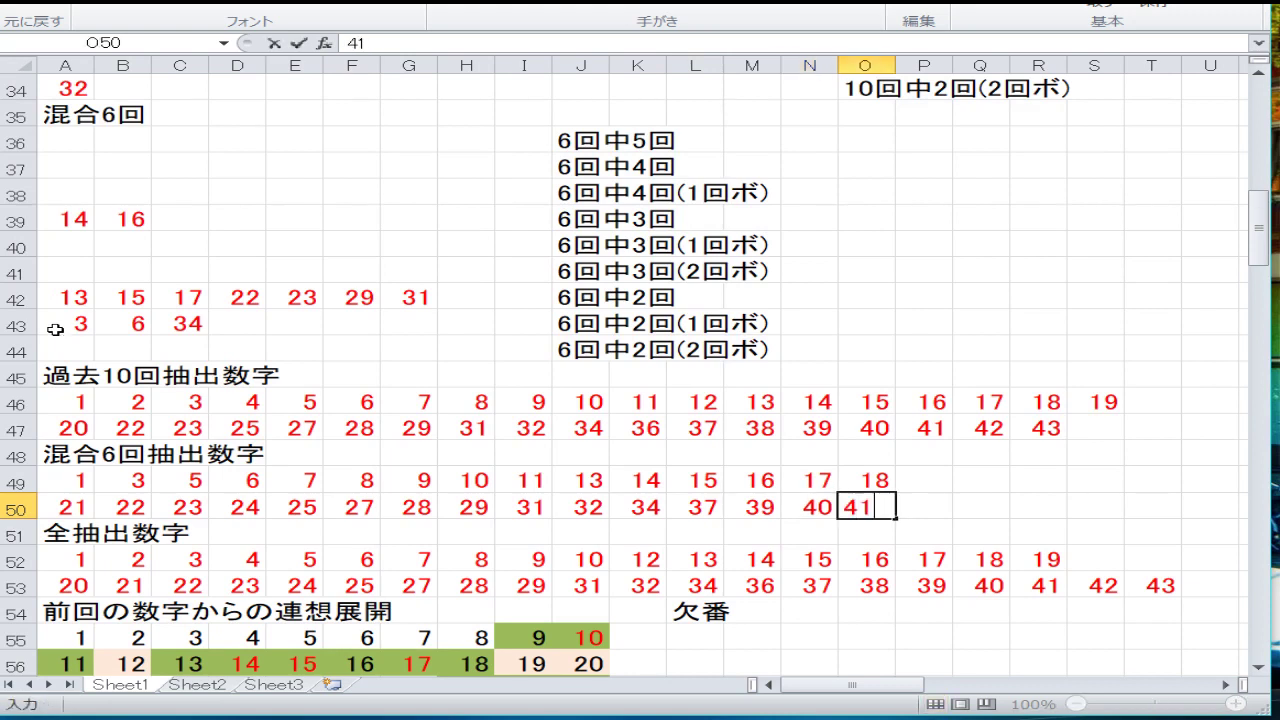
{"action": "key", "text": "Right"}
{"action": "type", "text": "42"}
{"action": "key", "text": "Right"}
{"action": "type", "text": "4"}
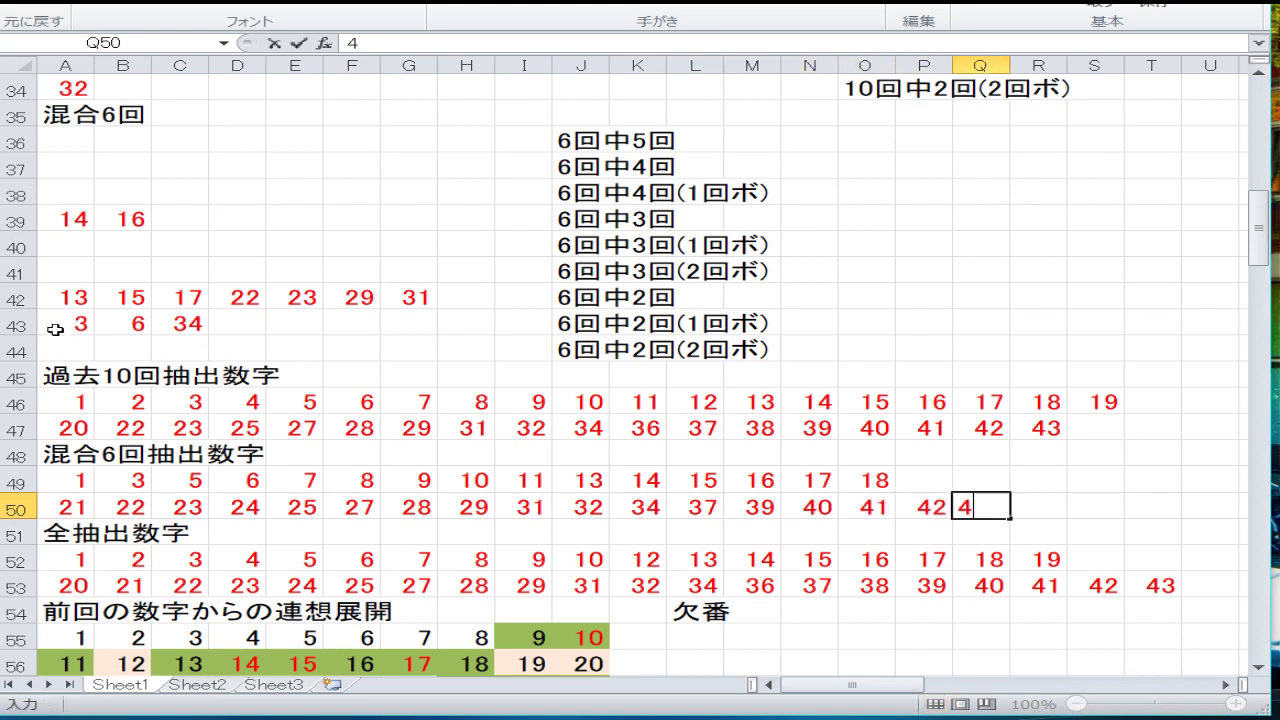
{"action": "type", "text": "3"}
{"action": "key", "text": "Return"}
Insert a cell at K52 of the 全抽出数字 list, between 10 and 12, shifting the row right, and enter 11 in it.
{"action": "key", "text": "Left"}
{"action": "key", "text": "Left"}
{"action": "key", "text": "Left"}
{"action": "key", "text": "Left"}
{"action": "key", "text": "Left"}
{"action": "key", "text": "Left"}
{"action": "key", "text": "Left"}
{"action": "key", "text": "Left"}
{"action": "key", "text": "Left"}
{"action": "key", "text": "Left"}
{"action": "key", "text": "Left"}
{"action": "key", "text": "Left"}
{"action": "key", "text": "Left"}
{"action": "key", "text": "Left"}
{"action": "key", "text": "Left"}
{"action": "key", "text": "Left"}
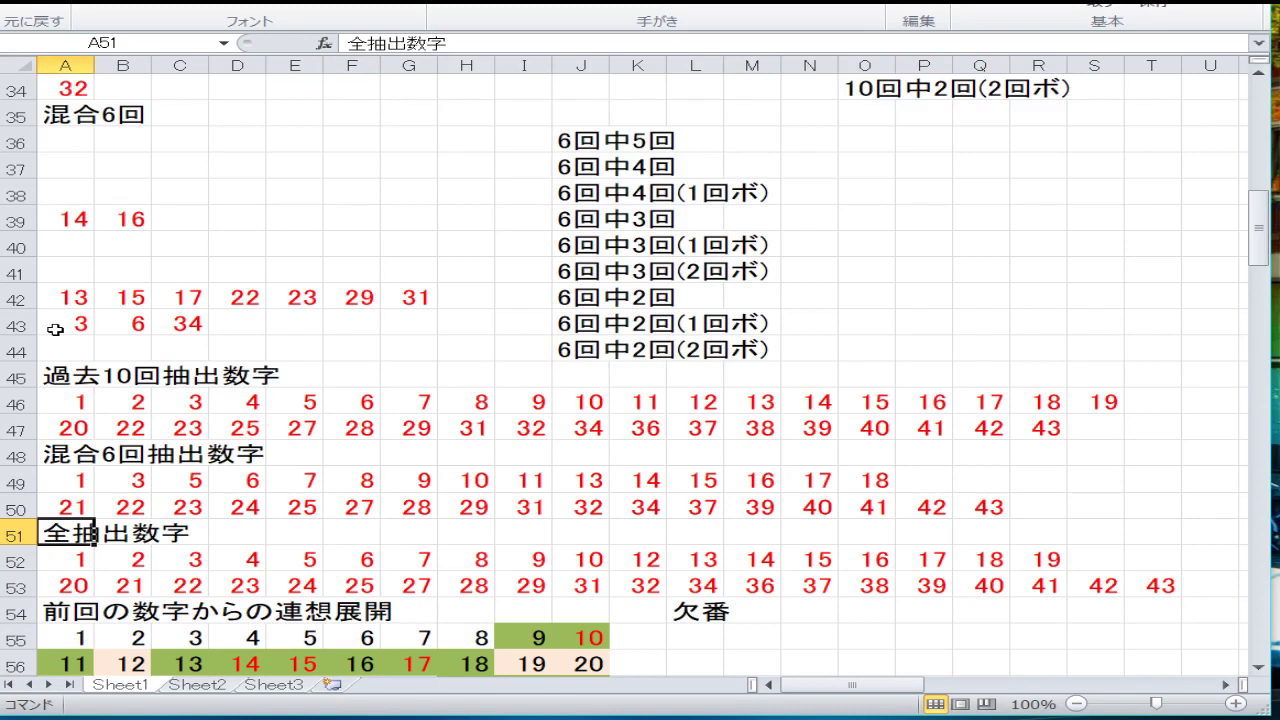
{"action": "key", "text": "Down"}
{"action": "key", "text": "Right"}
{"action": "key", "text": "Right"}
{"action": "key", "text": "Right"}
{"action": "key", "text": "Right"}
{"action": "key", "text": "Right"}
{"action": "key", "text": "Right"}
{"action": "key", "text": "Right"}
{"action": "key", "text": "Right"}
{"action": "key", "text": "Right"}
{"action": "key", "text": "Right"}
{"action": "key", "text": "Right"}
{"action": "key", "text": "Right"}
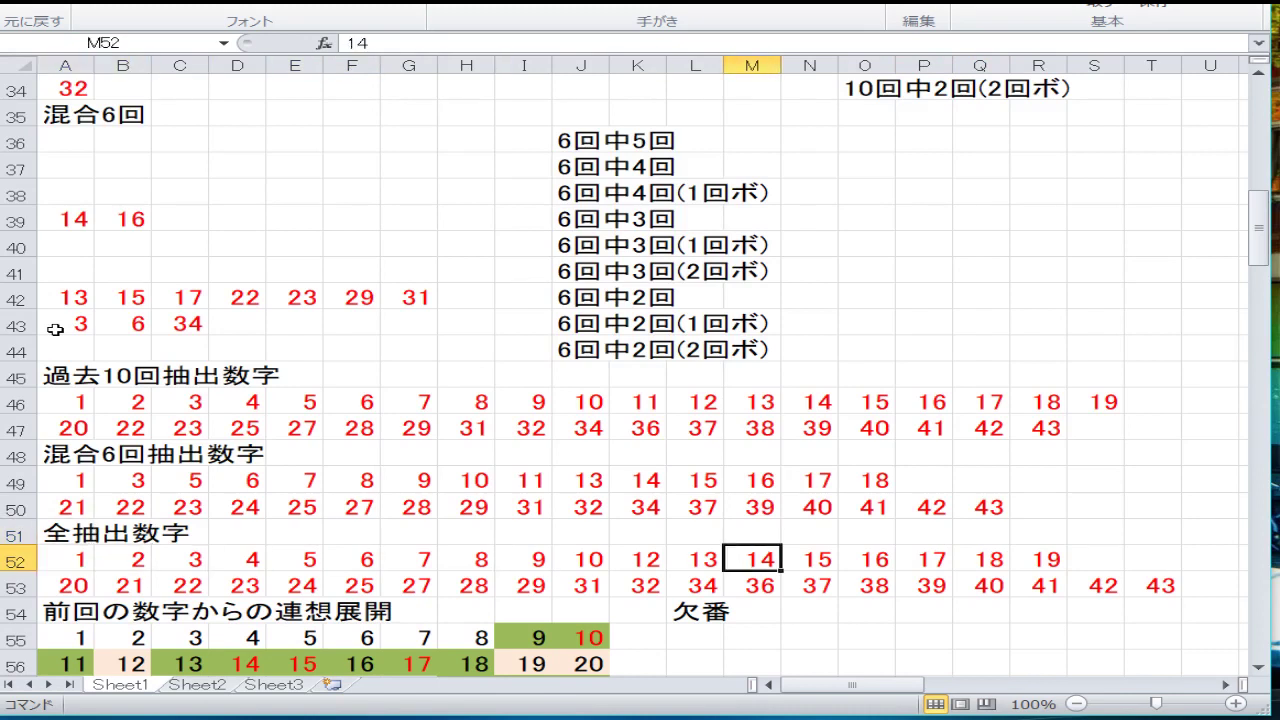
{"action": "key", "text": "Right"}
{"action": "key", "text": "Left"}
{"action": "key", "text": "Left"}
{"action": "key", "text": "Left"}
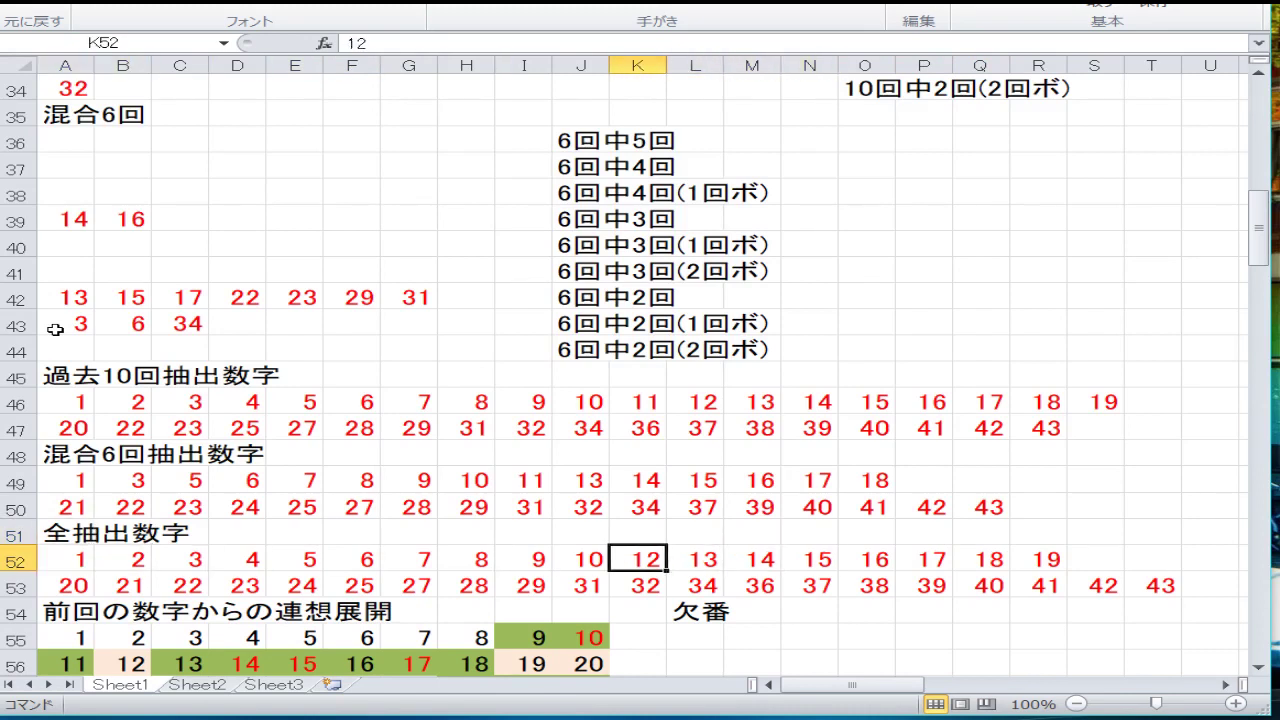
{"action": "right_click", "coordinate": [633, 560]}
{"action": "left_click", "coordinate": [551, 318]}
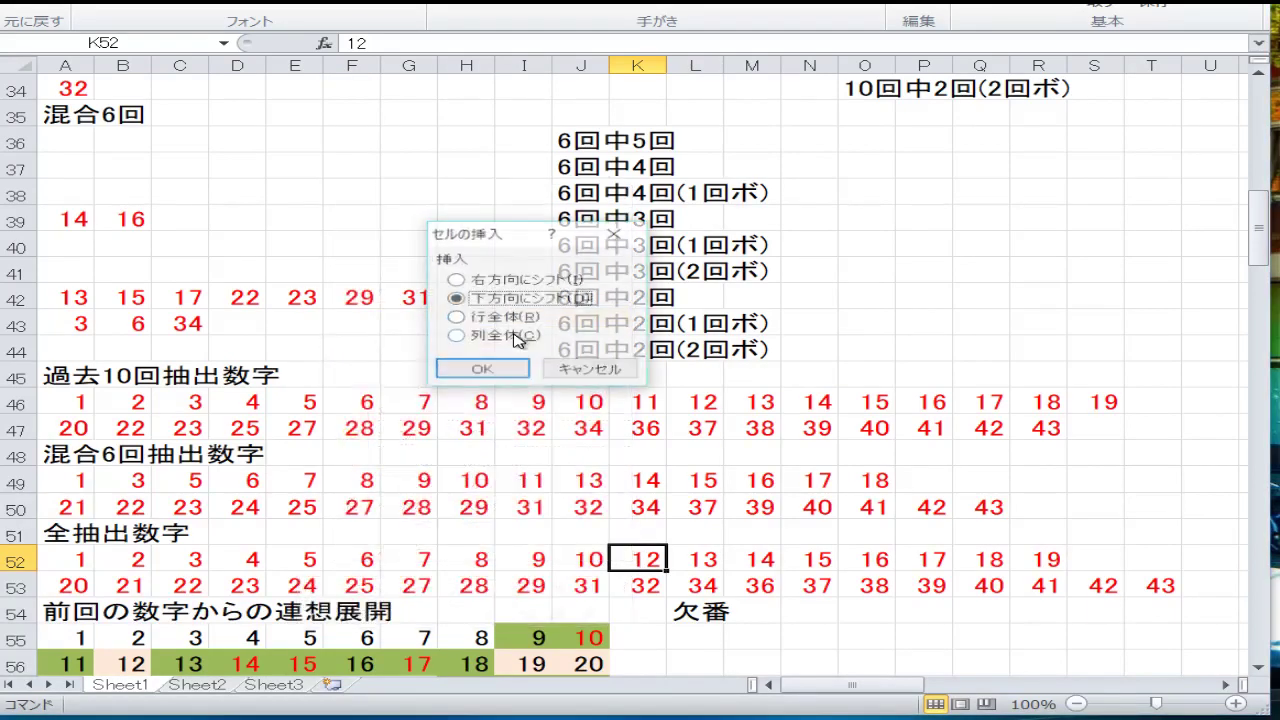
{"action": "left_click", "coordinate": [478, 282]}
{"action": "left_click", "coordinate": [486, 370]}
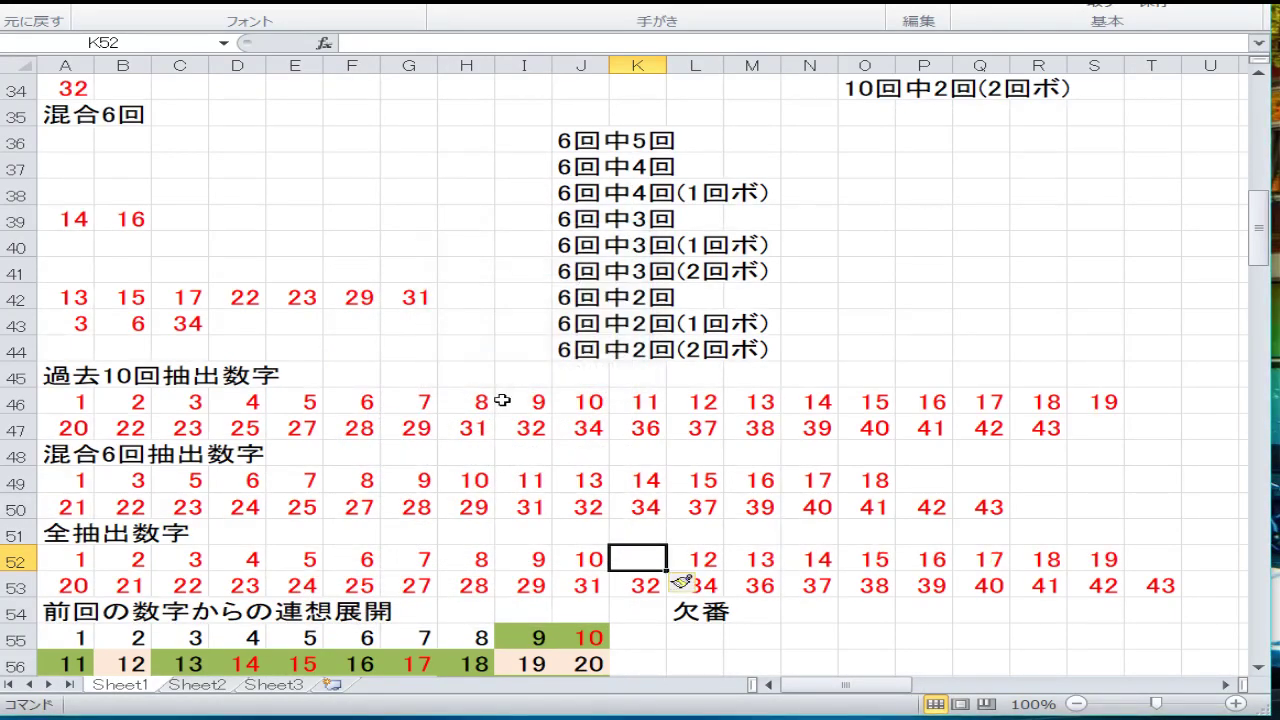
{"action": "type", "text": "11"}
{"action": "key", "text": "Return"}
{"action": "key", "text": "Up"}
{"action": "key", "text": "Right"}
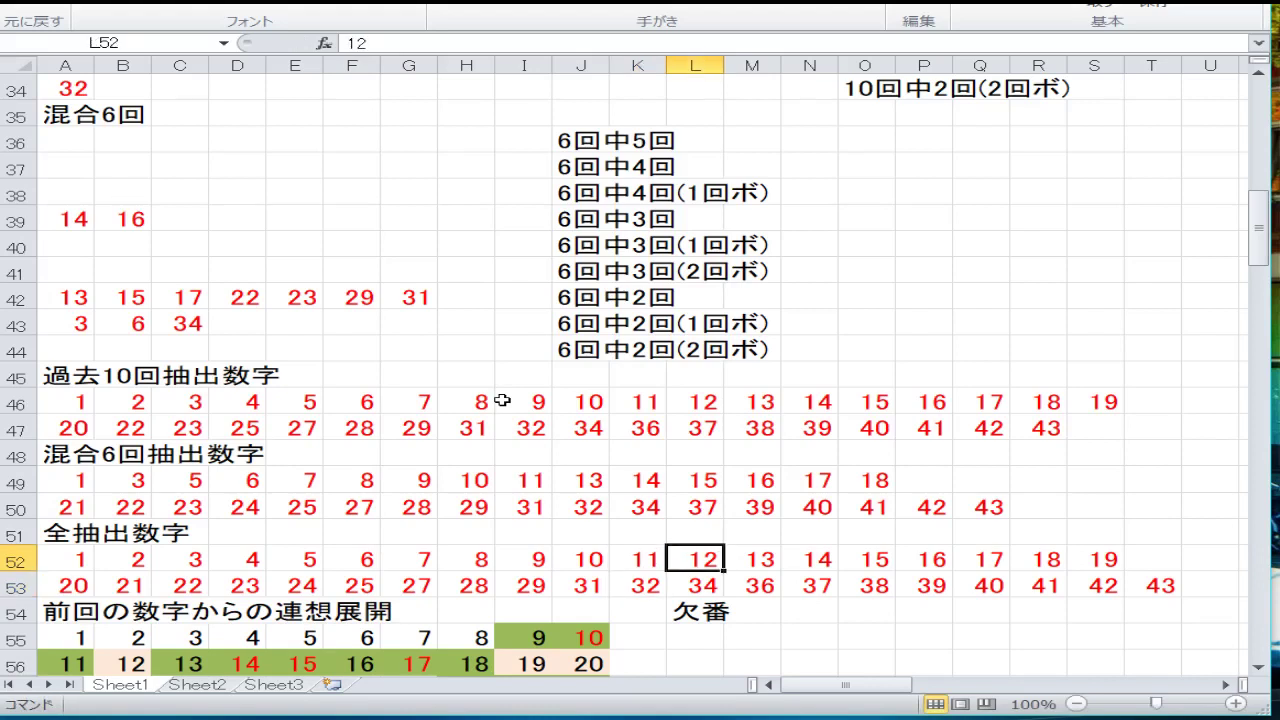
Check the second row of the 全抽出数字 list, row 53, number by number against the two lists above it.
{"action": "key", "text": "Right"}
{"action": "key", "text": "Left"}
{"action": "key", "text": "Left"}
{"action": "key", "text": "Left"}
{"action": "key", "text": "Left"}
{"action": "key", "text": "Left"}
{"action": "key", "text": "Left"}
{"action": "key", "text": "Left"}
{"action": "key", "text": "Left"}
{"action": "key", "text": "Left"}
{"action": "key", "text": "Left"}
{"action": "key", "text": "Left"}
{"action": "key", "text": "Left"}
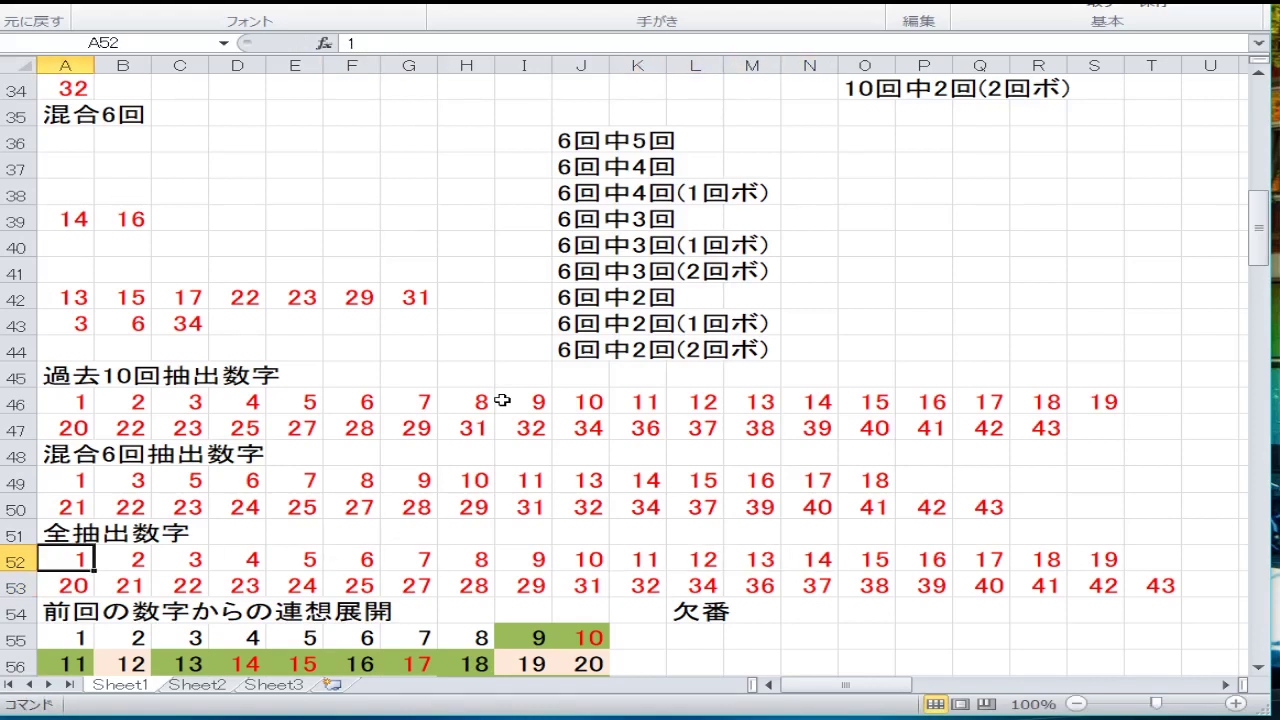
{"action": "key", "text": "Down"}
{"action": "key", "text": "Right"}
{"action": "key", "text": "Right"}
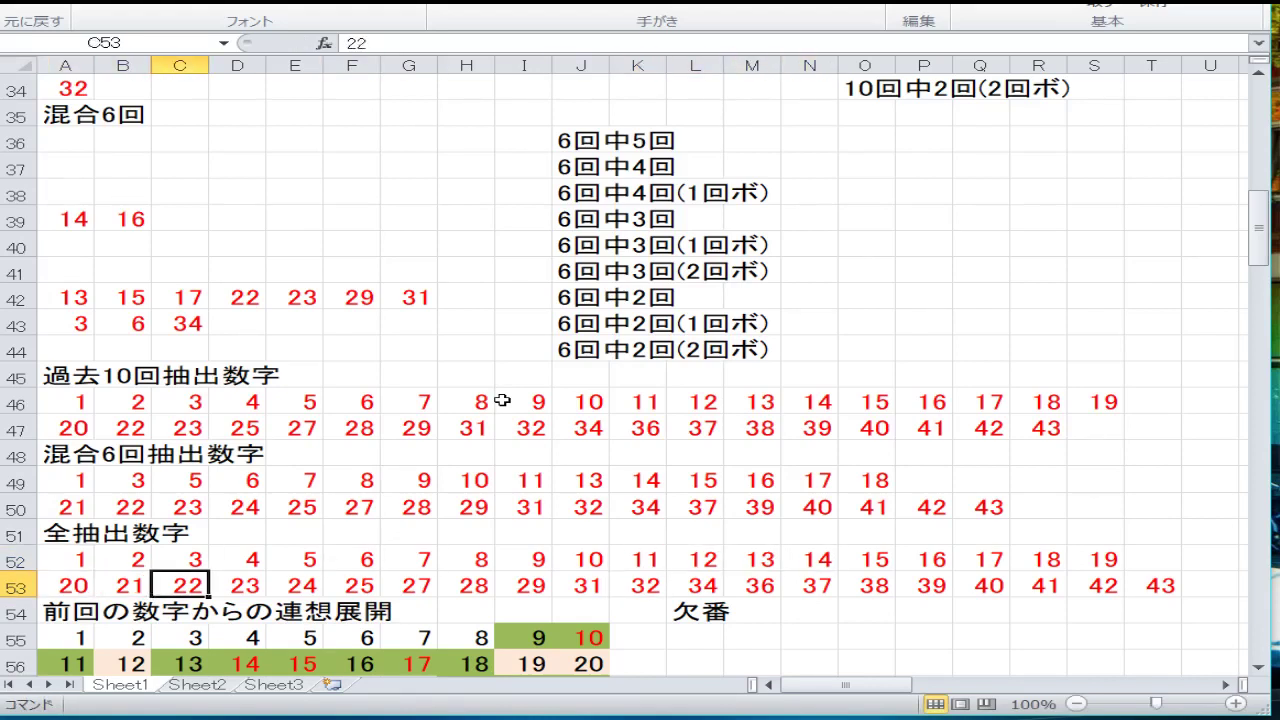
{"action": "key", "text": "Right"}
{"action": "key", "text": "Right"}
{"action": "key", "text": "Right"}
{"action": "key", "text": "Right"}
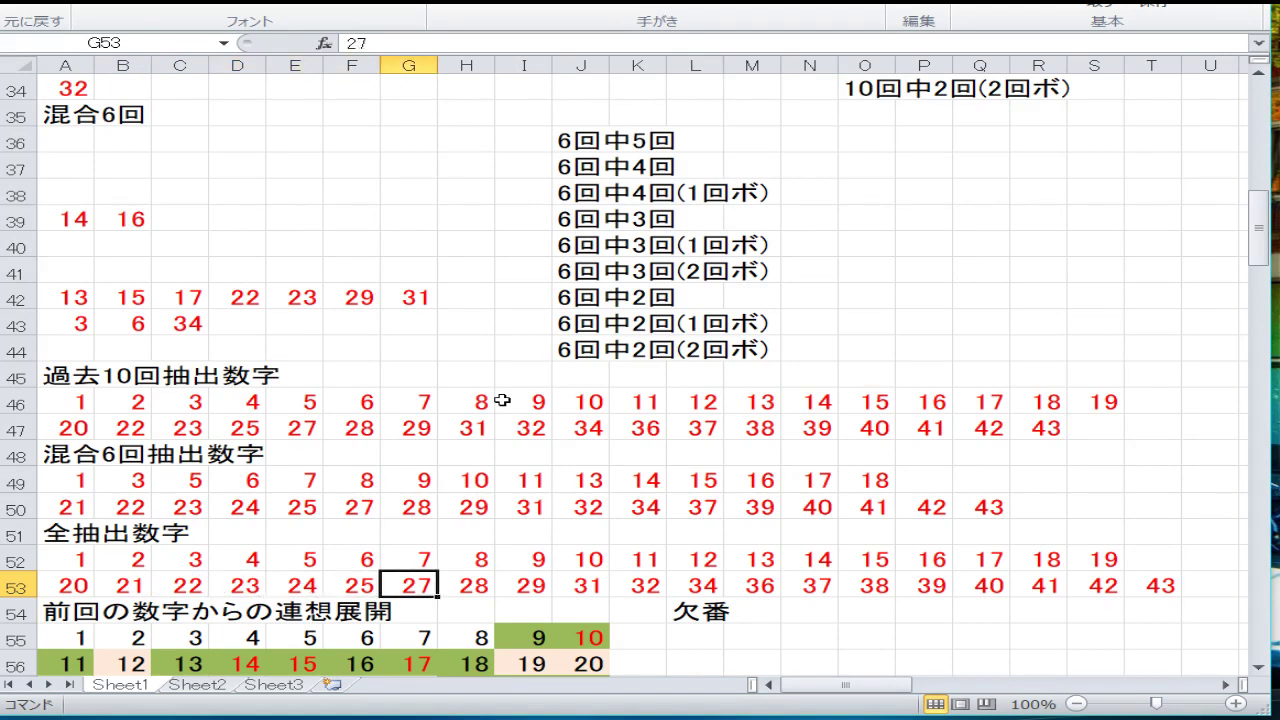
{"action": "key", "text": "Right"}
{"action": "key", "text": "Left"}
{"action": "key", "text": "Right"}
{"action": "key", "text": "Right"}
{"action": "key", "text": "Right"}
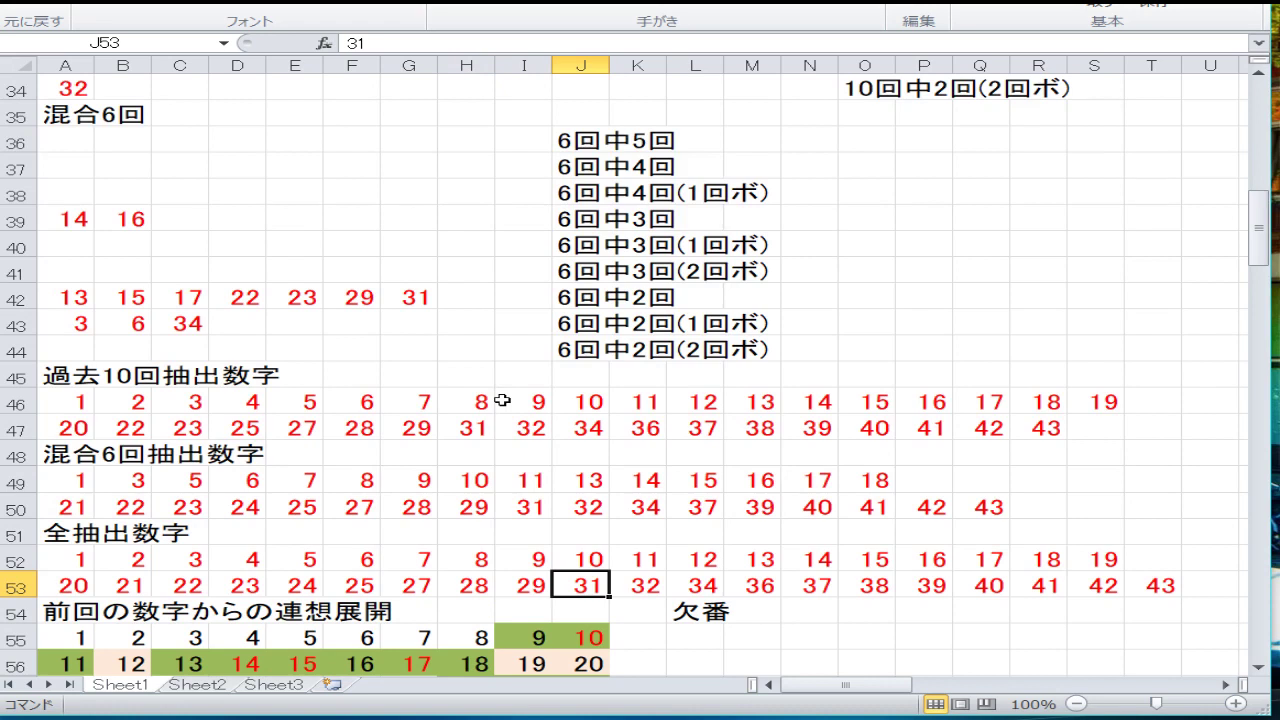
{"action": "key", "text": "Right"}
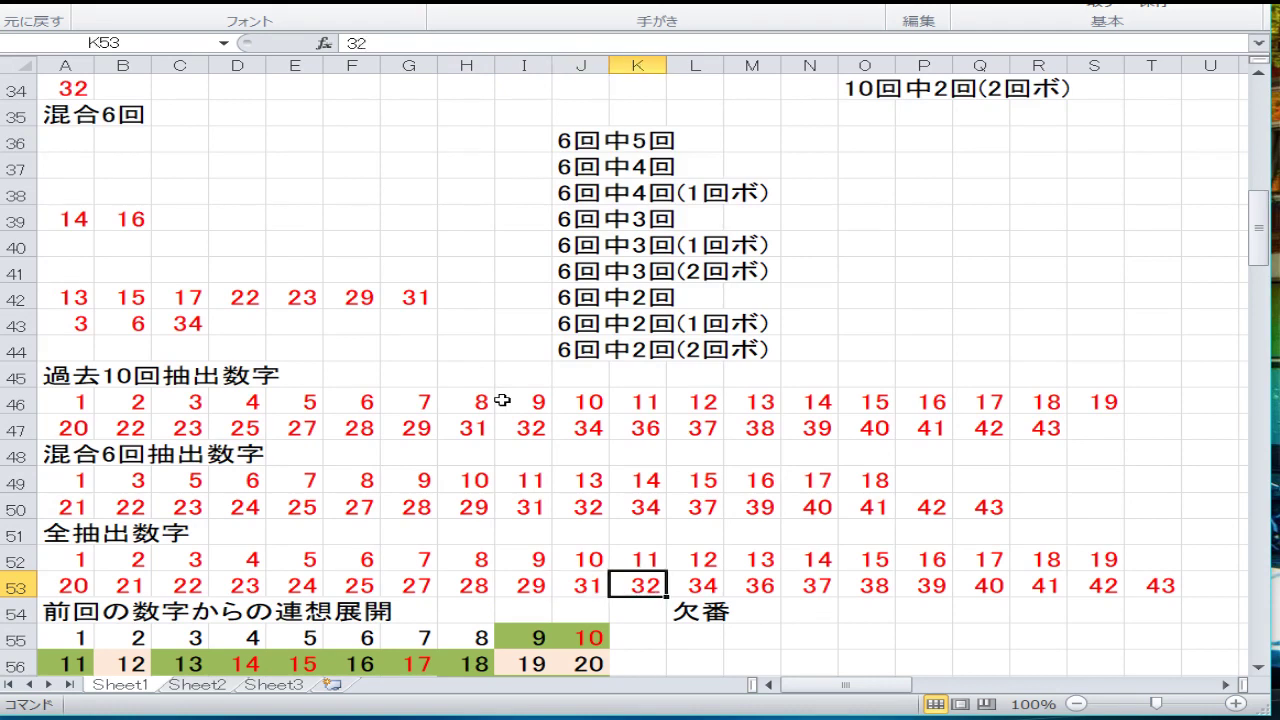
{"action": "key", "text": "Right"}
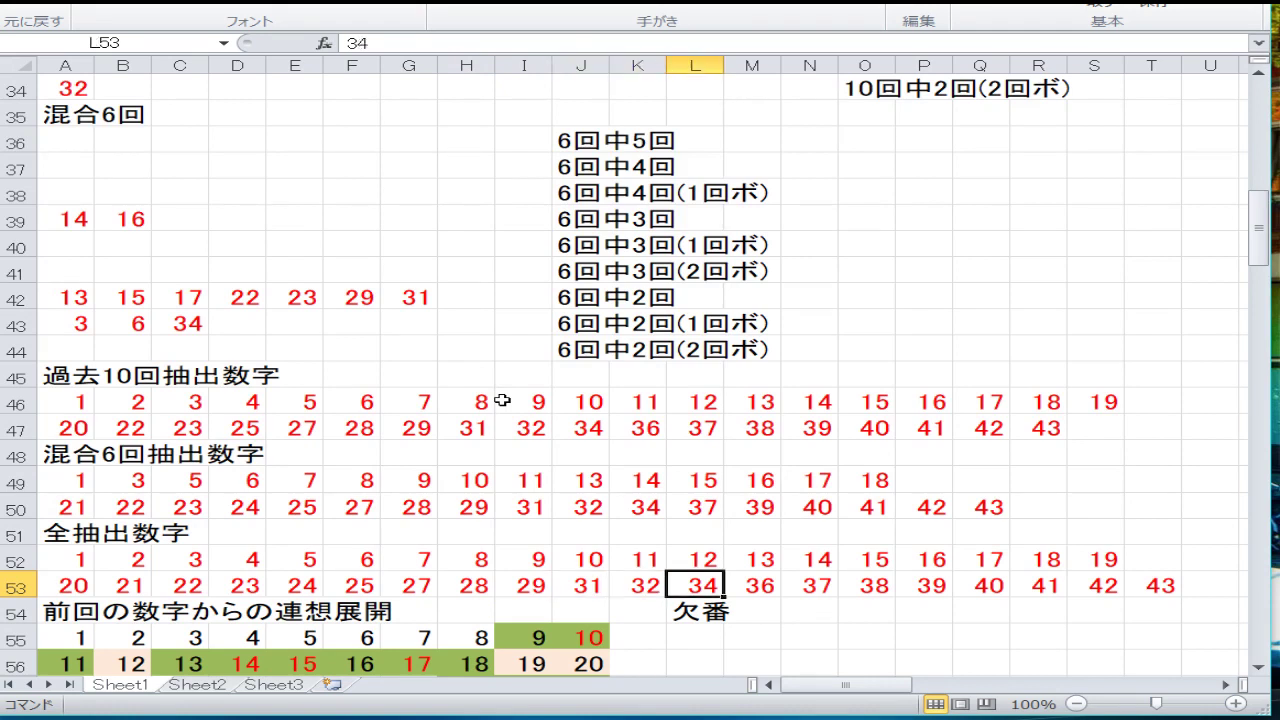
{"action": "key", "text": "Right"}
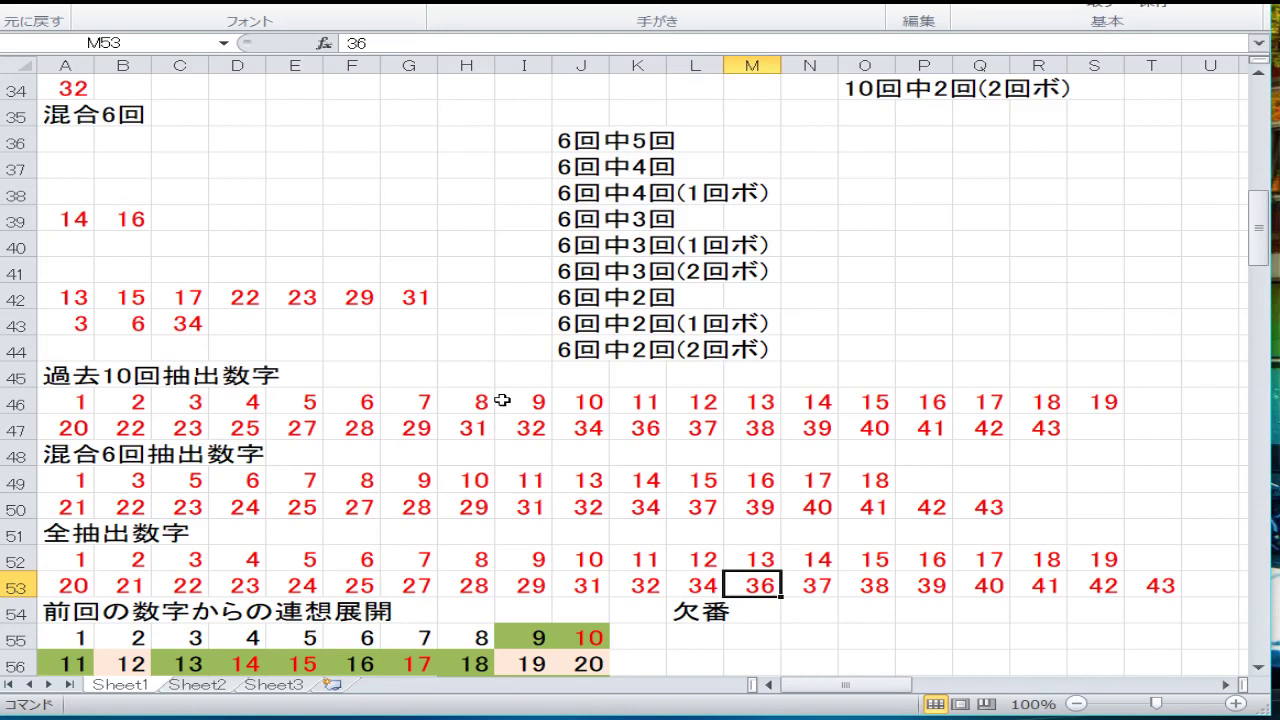
{"action": "key", "text": "Right"}
{"action": "key", "text": "Right"}
{"action": "key", "text": "Right"}
{"action": "key", "text": "Right"}
{"action": "key", "text": "Right"}
{"action": "key", "text": "Right"}
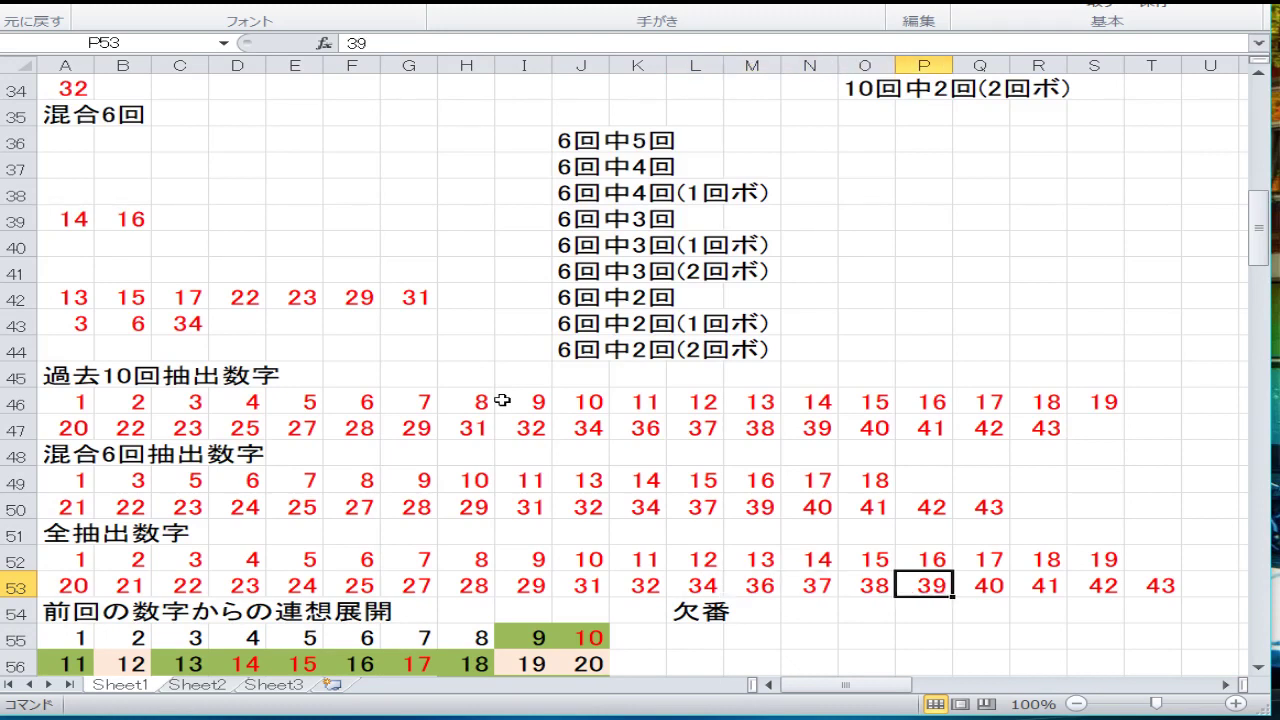
{"action": "key", "text": "Left"}
{"action": "key", "text": "Left"}
{"action": "key", "text": "Left"}
{"action": "key", "text": "Left"}
{"action": "key", "text": "Left"}
{"action": "key", "text": "Left"}
{"action": "key", "text": "Left"}
{"action": "key", "text": "Left"}
{"action": "key", "text": "Left"}
{"action": "key", "text": "Left"}
{"action": "key", "text": "Left"}
{"action": "key", "text": "Left"}
{"action": "key", "text": "Left"}
{"action": "key", "text": "Left"}
{"action": "key", "text": "Left"}
{"action": "key", "text": "Left"}
{"action": "key", "text": "Left"}
{"action": "key", "text": "Left"}
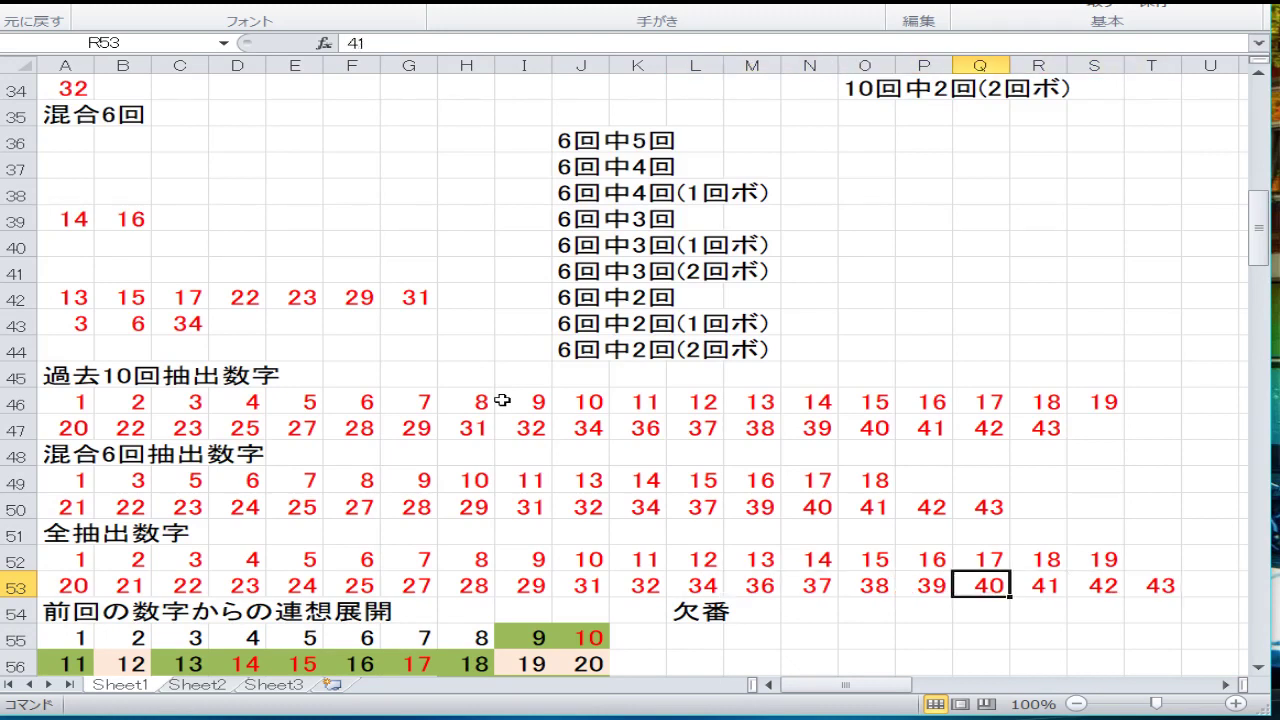
Reset the 前回の数字からの連想展開 grid in rows 55 to 59 to black text with no fill.
{"action": "key", "text": "Down"}
{"action": "key", "text": "Down"}
{"action": "key", "text": "Down"}
{"action": "key", "text": "Down"}
{"action": "key", "text": "Down"}
{"action": "key", "text": "Down"}
{"action": "key", "text": "Down"}
{"action": "key", "text": "Down"}
{"action": "key", "text": "Down"}
{"action": "key", "text": "Down"}
{"action": "key", "text": "Down"}
{"action": "key", "text": "Down"}
{"action": "key", "text": "Down"}
{"action": "key", "text": "Down"}
{"action": "key", "text": "Down"}
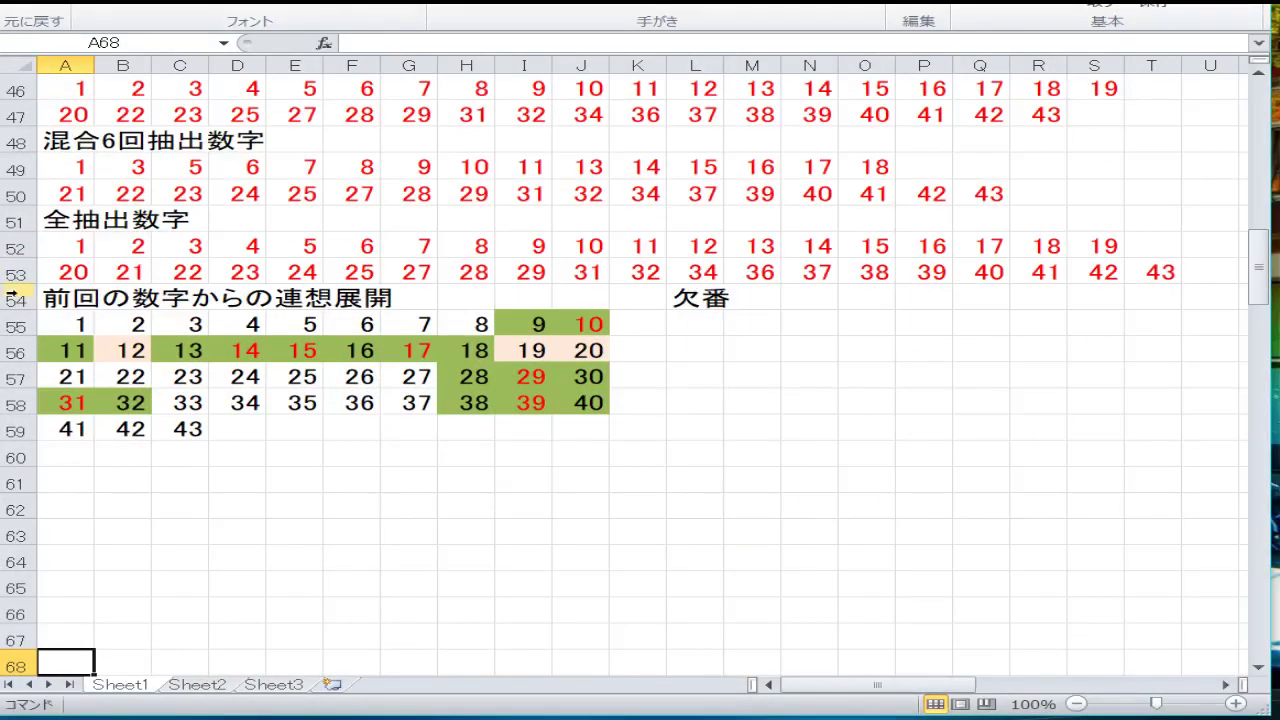
{"action": "left_click_drag", "start_coordinate": [10, 323], "coordinate": [12, 432]}
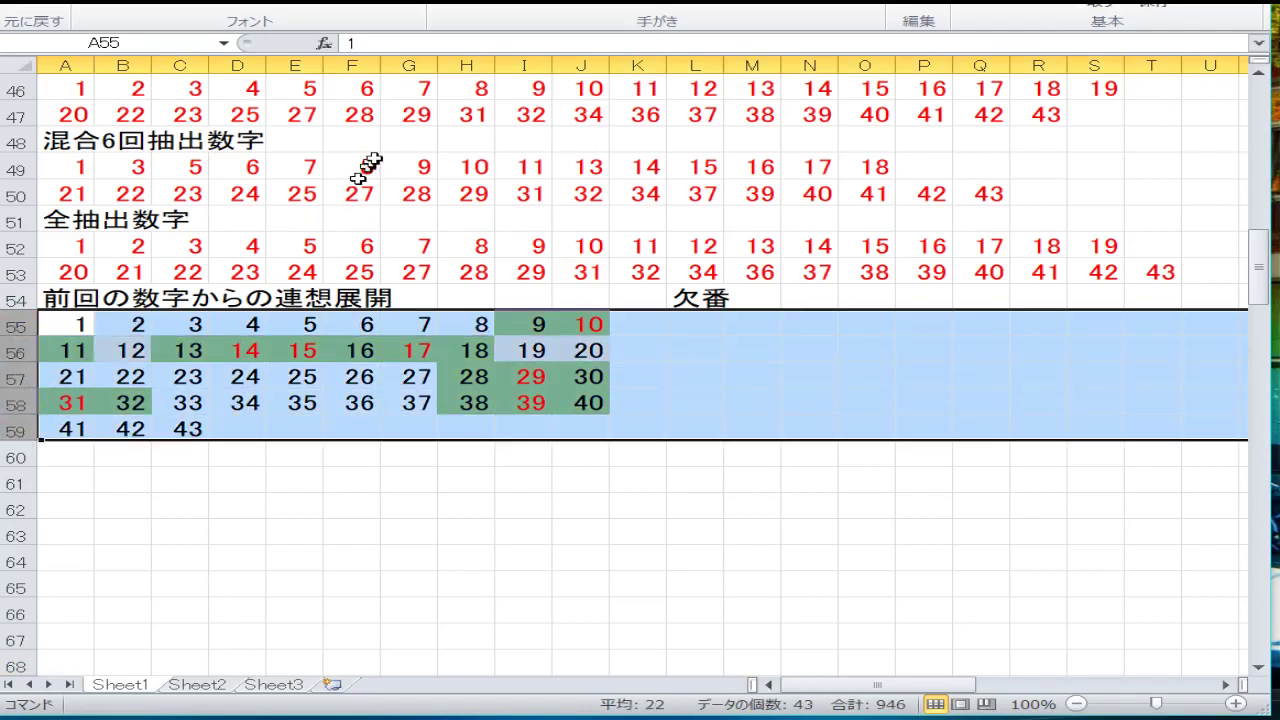
{"action": "left_click", "coordinate": [390, 14]}
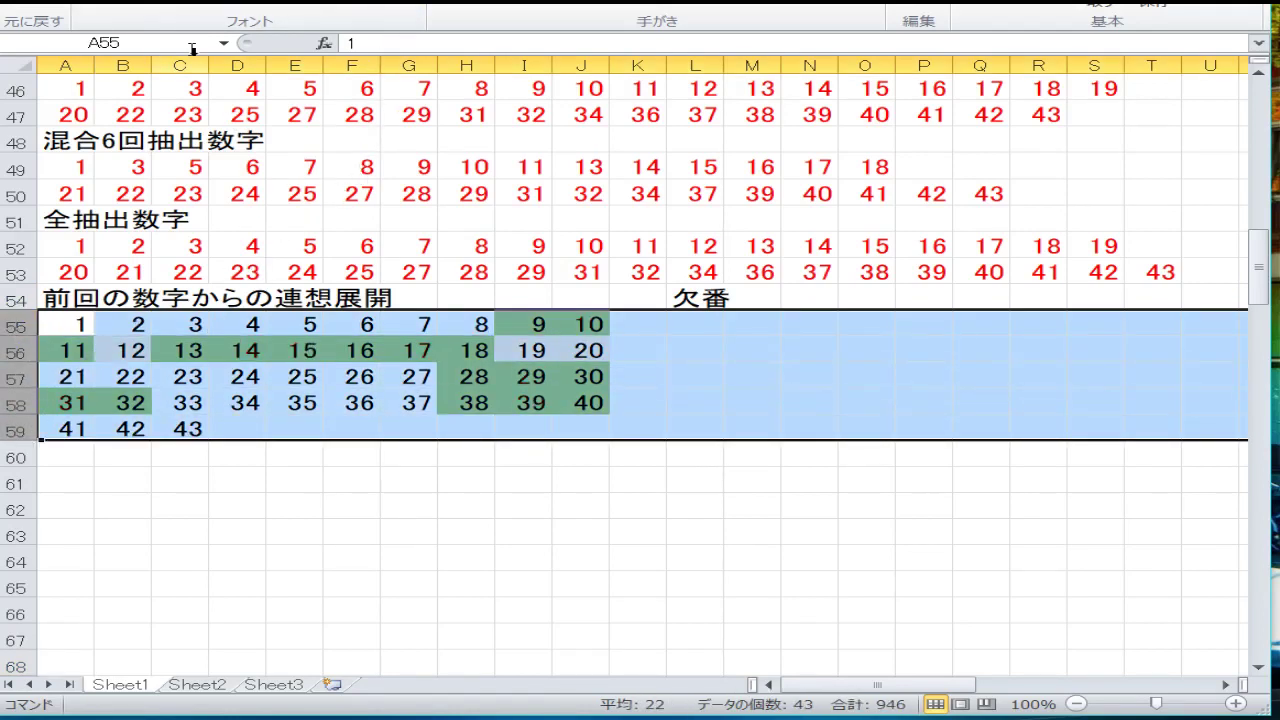
{"action": "left_click", "coordinate": [316, 5]}
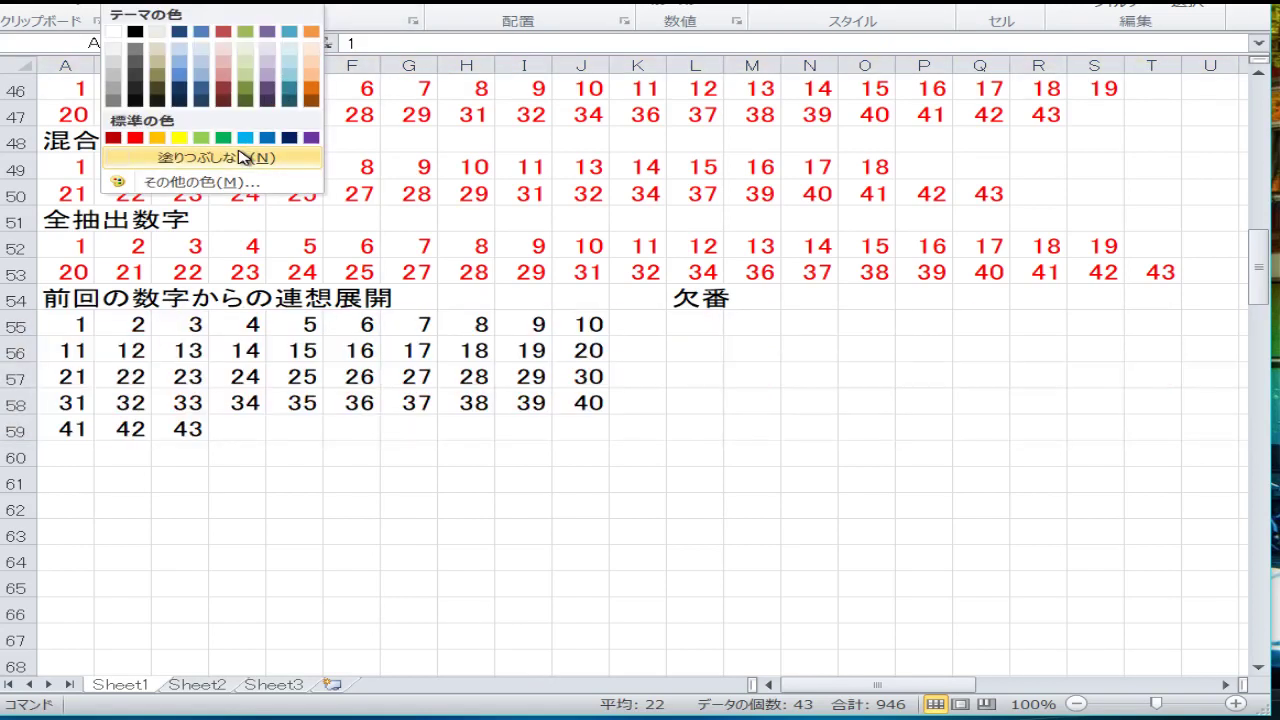
{"action": "left_click", "coordinate": [251, 157]}
{"action": "left_click", "coordinate": [260, 377]}
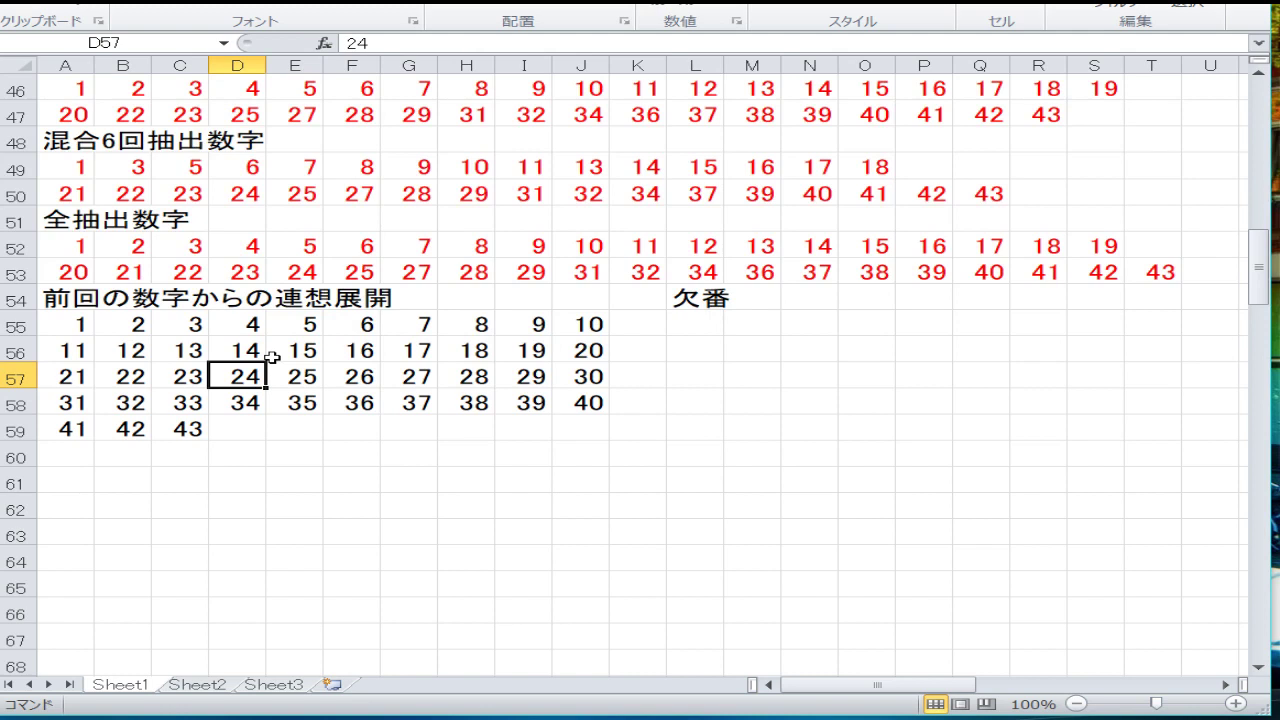
Colour the numbers 3, 8, 11, 14, 22, 34 and 41 red in the 前回の数字からの連想展開 grid.
{"action": "left_click", "coordinate": [207, 326]}
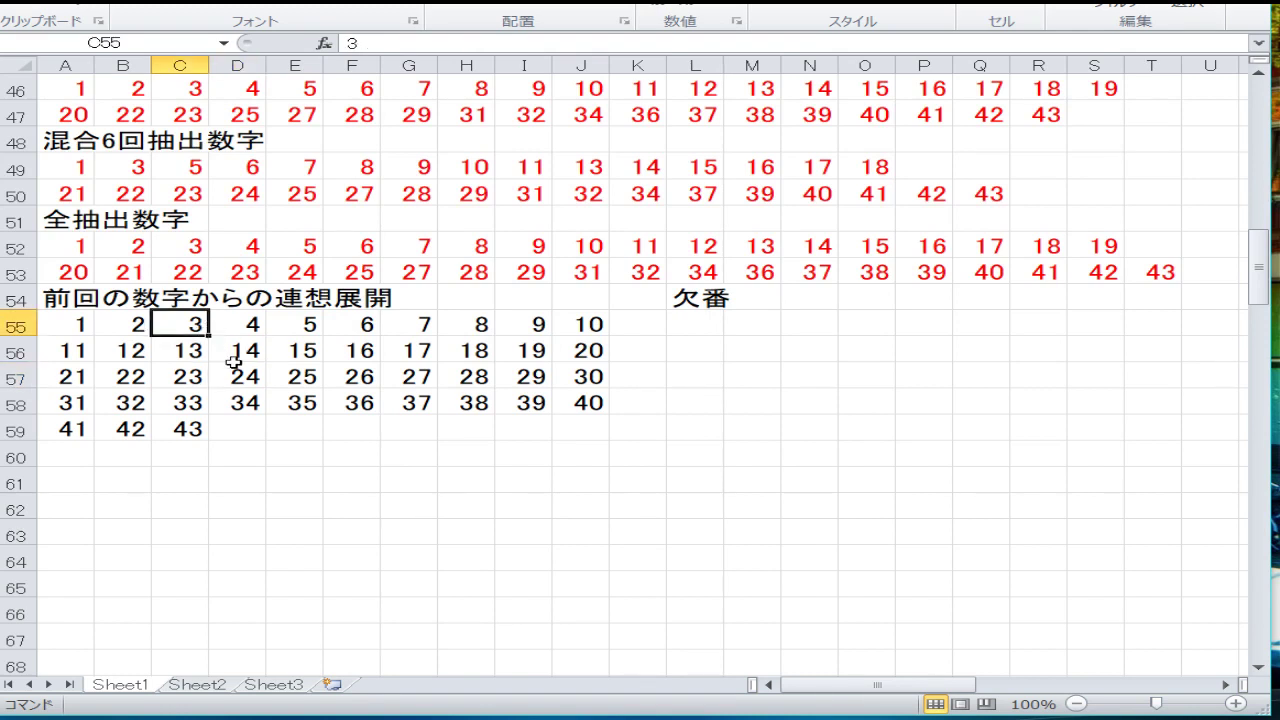
{"action": "left_click", "coordinate": [466, 332], "text": "ctrl"}
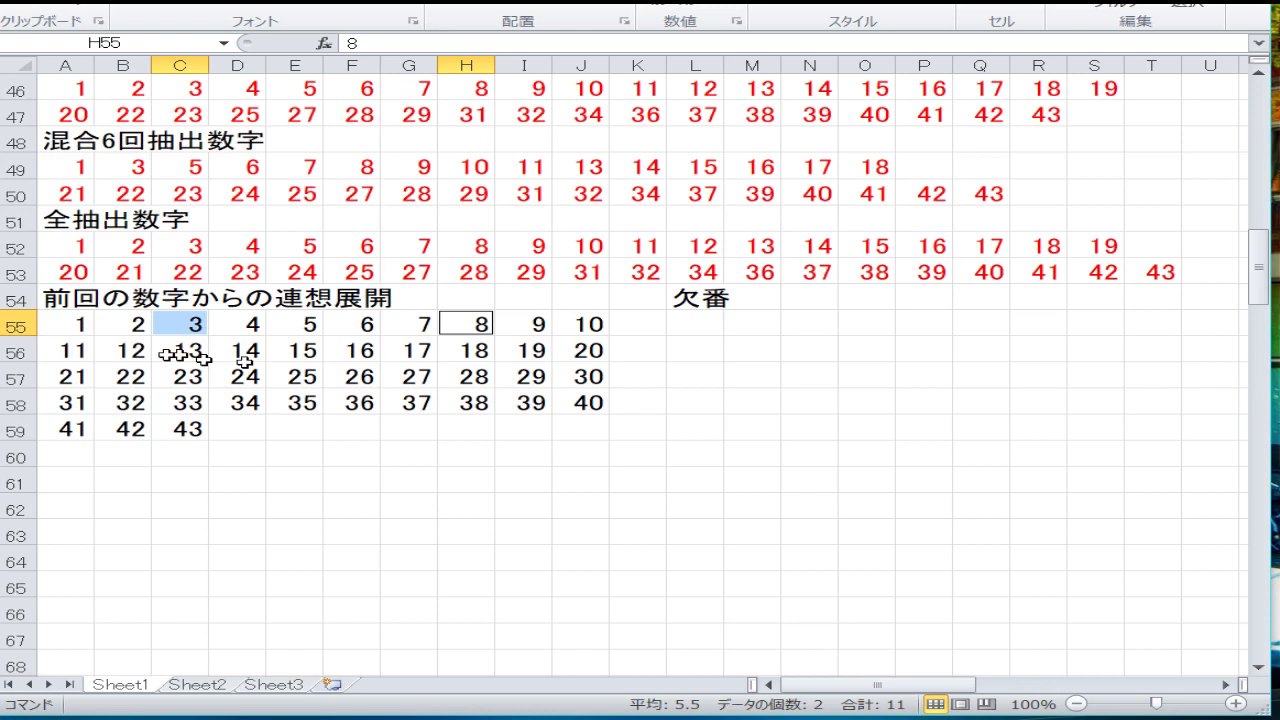
{"action": "left_click", "coordinate": [79, 352], "text": "ctrl"}
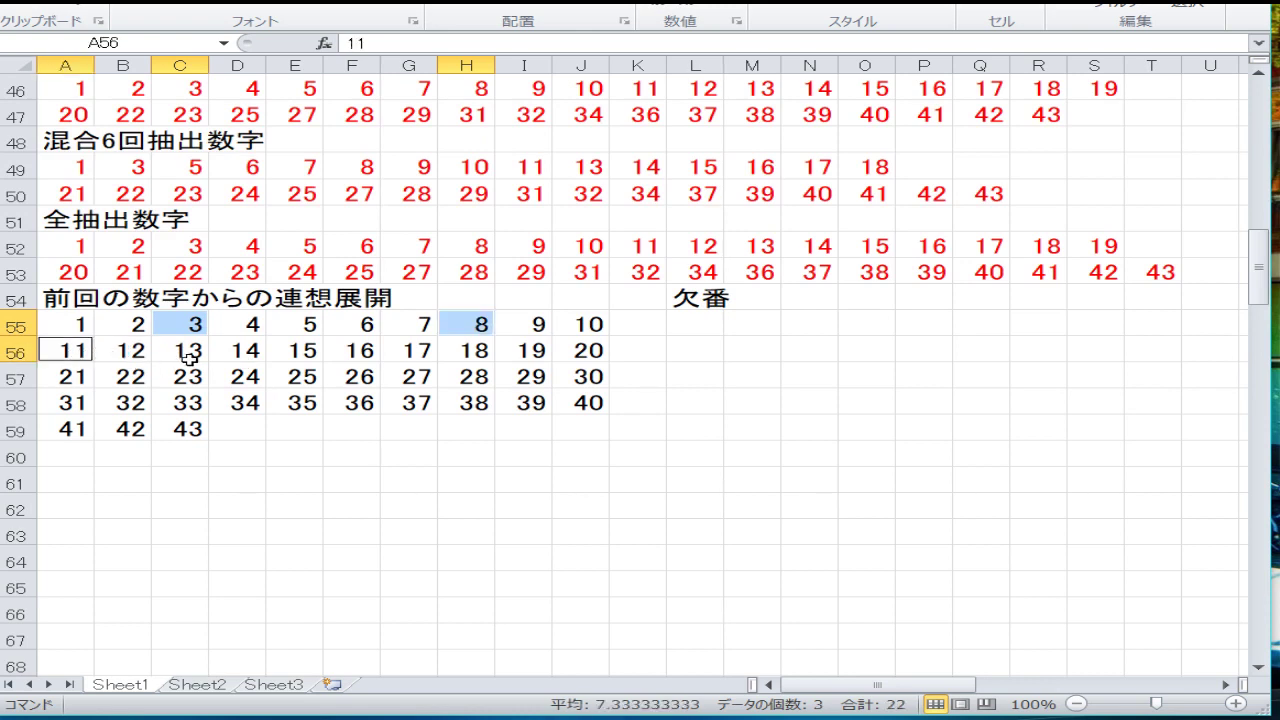
{"action": "left_click", "coordinate": [233, 352], "text": "ctrl"}
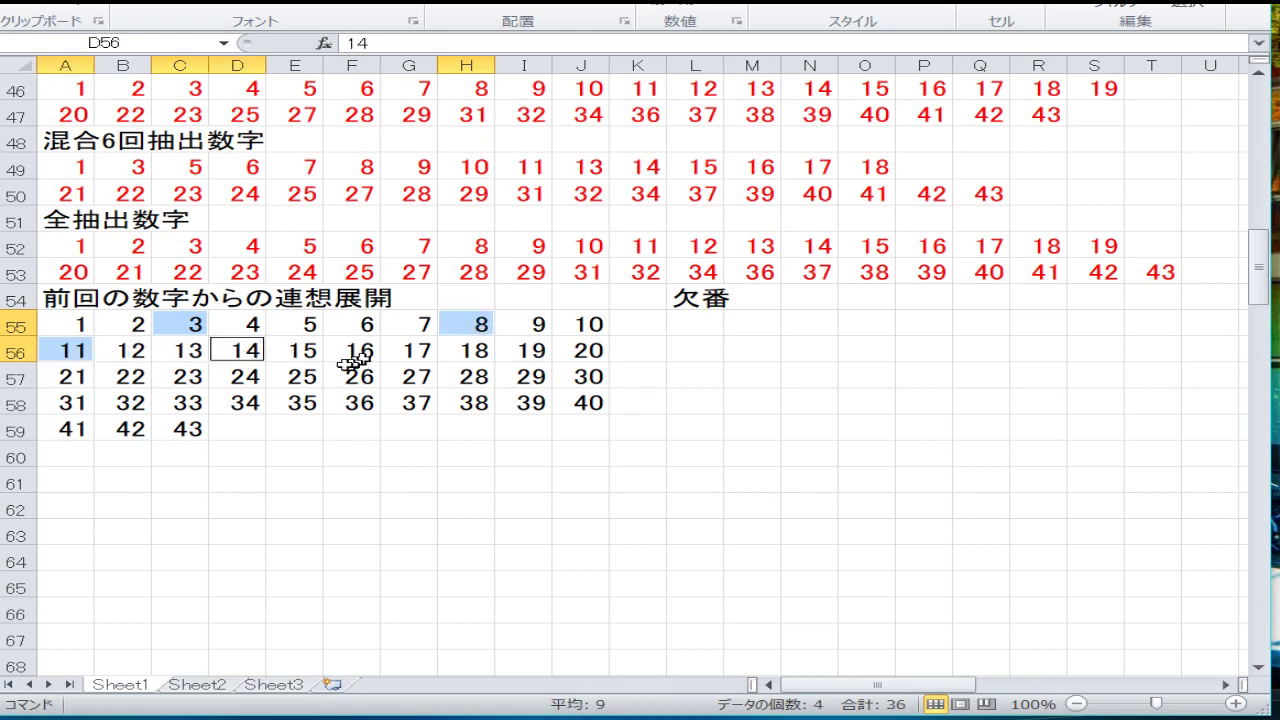
{"action": "left_click", "coordinate": [135, 381], "text": "ctrl"}
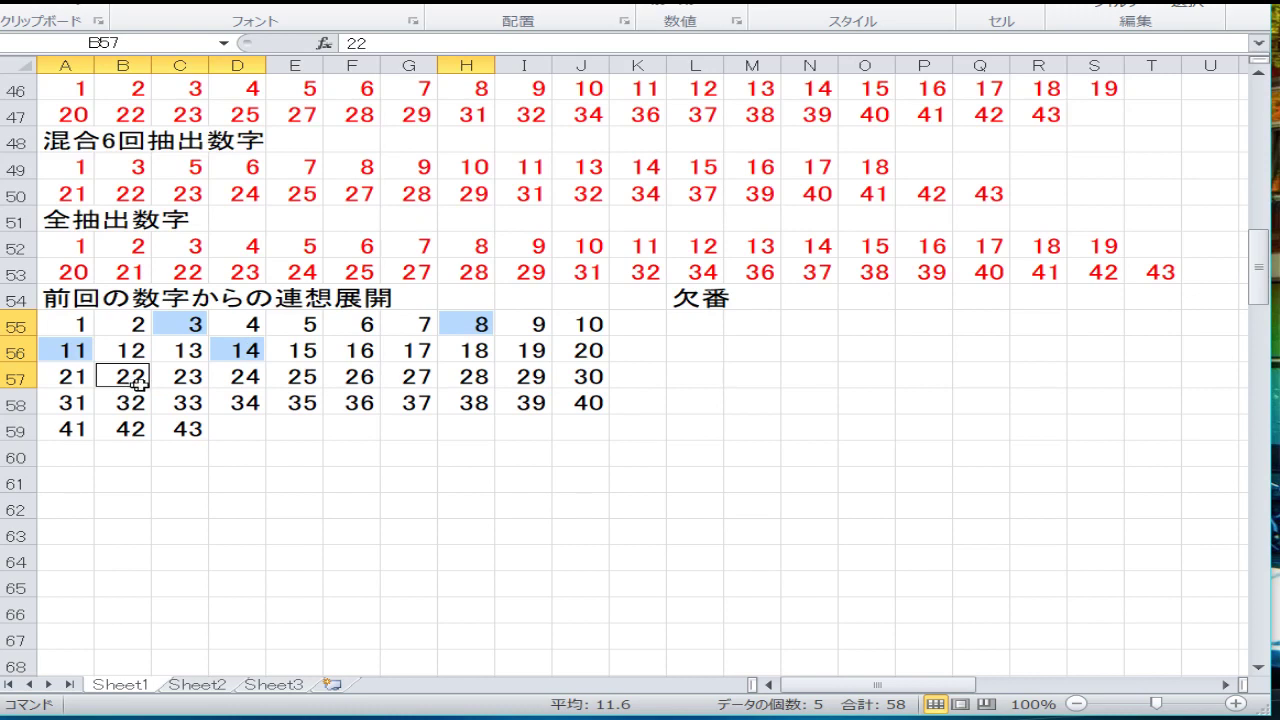
{"action": "left_click", "coordinate": [88, 430], "text": "ctrl"}
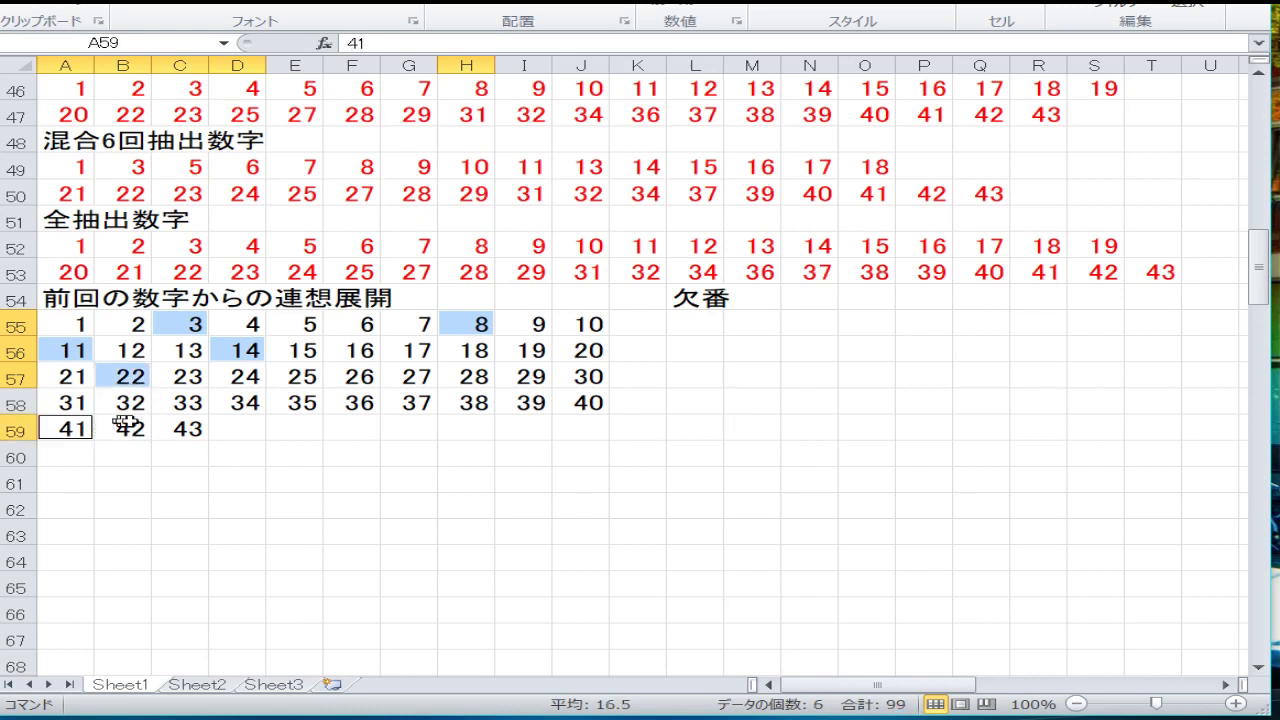
{"action": "left_click", "coordinate": [240, 403], "text": "ctrl"}
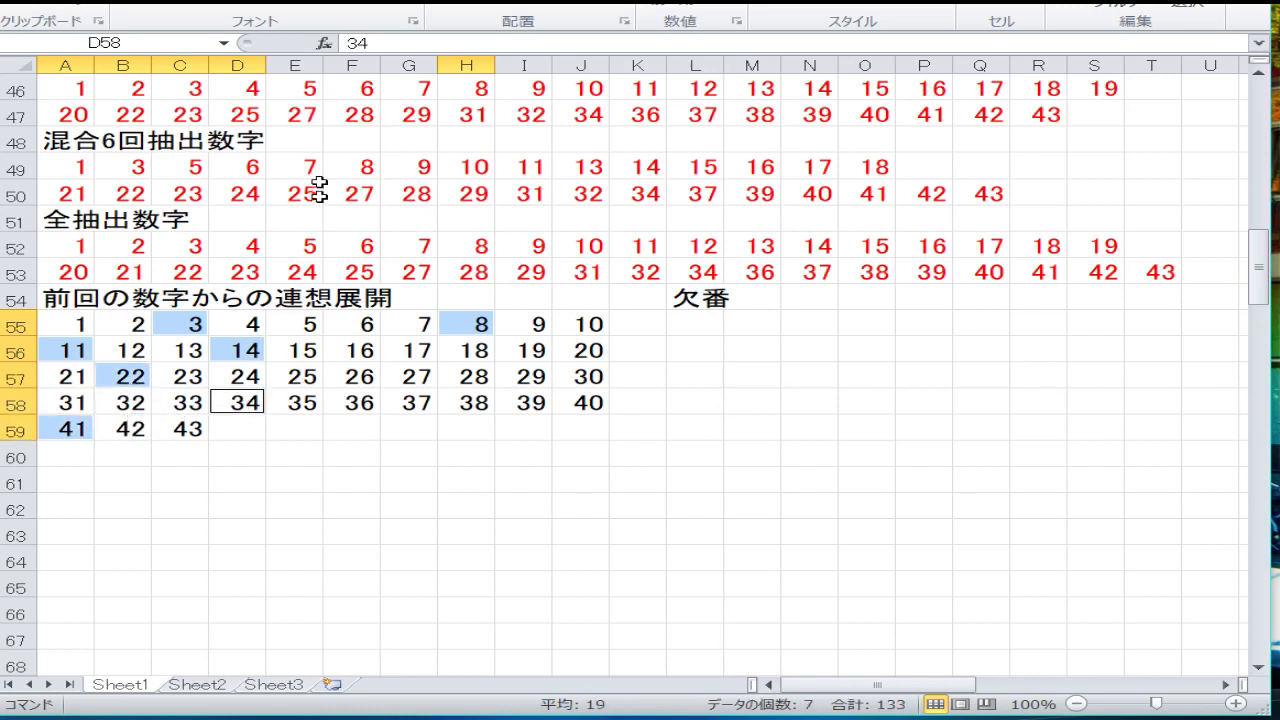
{"action": "left_click", "coordinate": [118, 2]}
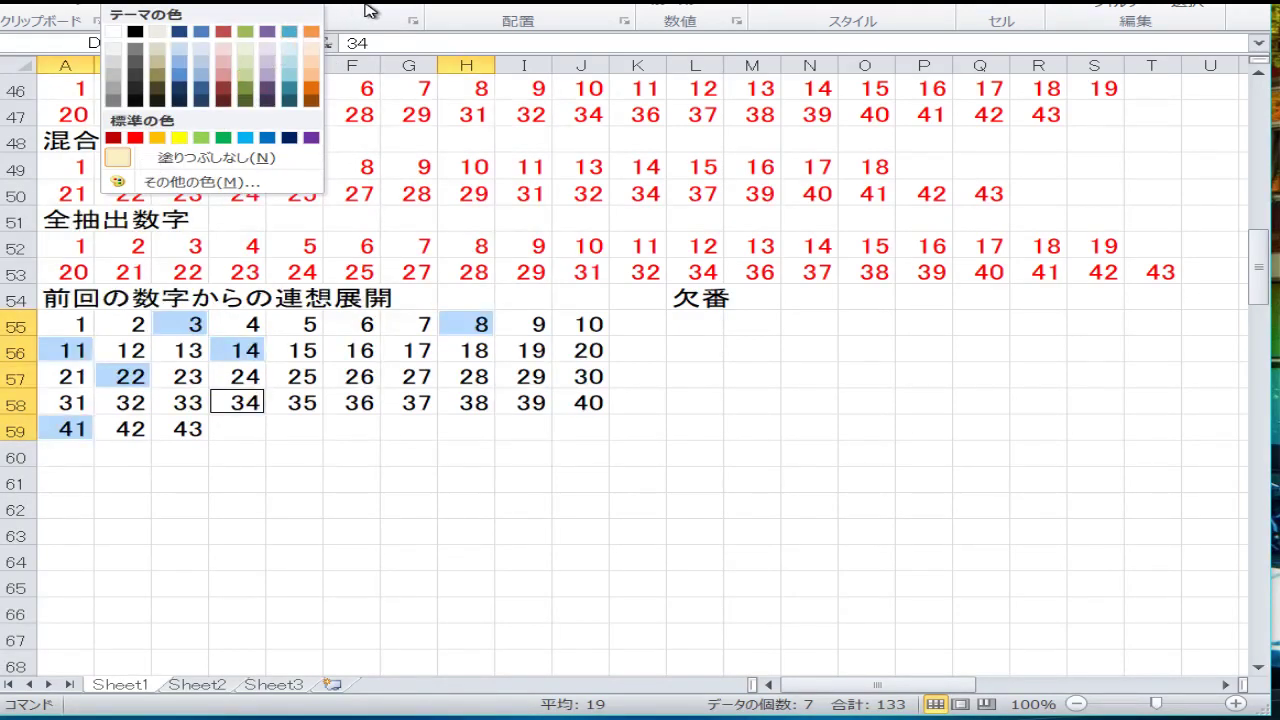
{"action": "left_click", "coordinate": [160, 3]}
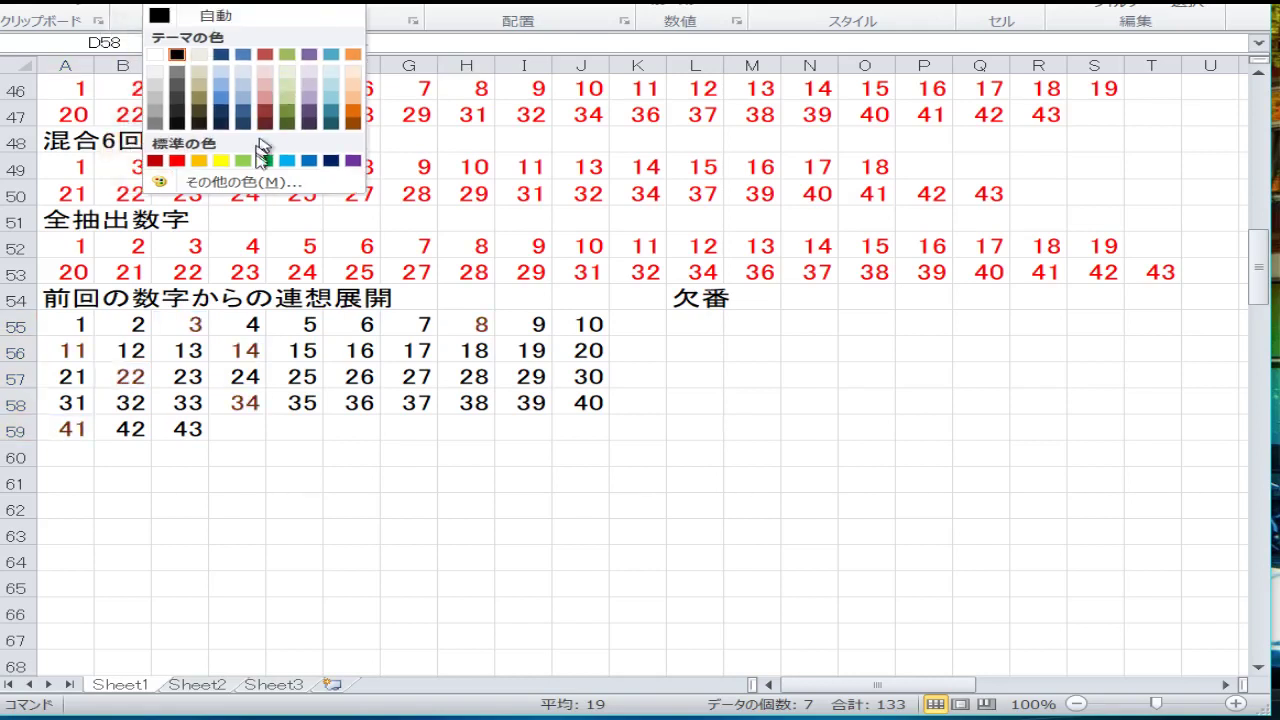
{"action": "left_click", "coordinate": [176, 160]}
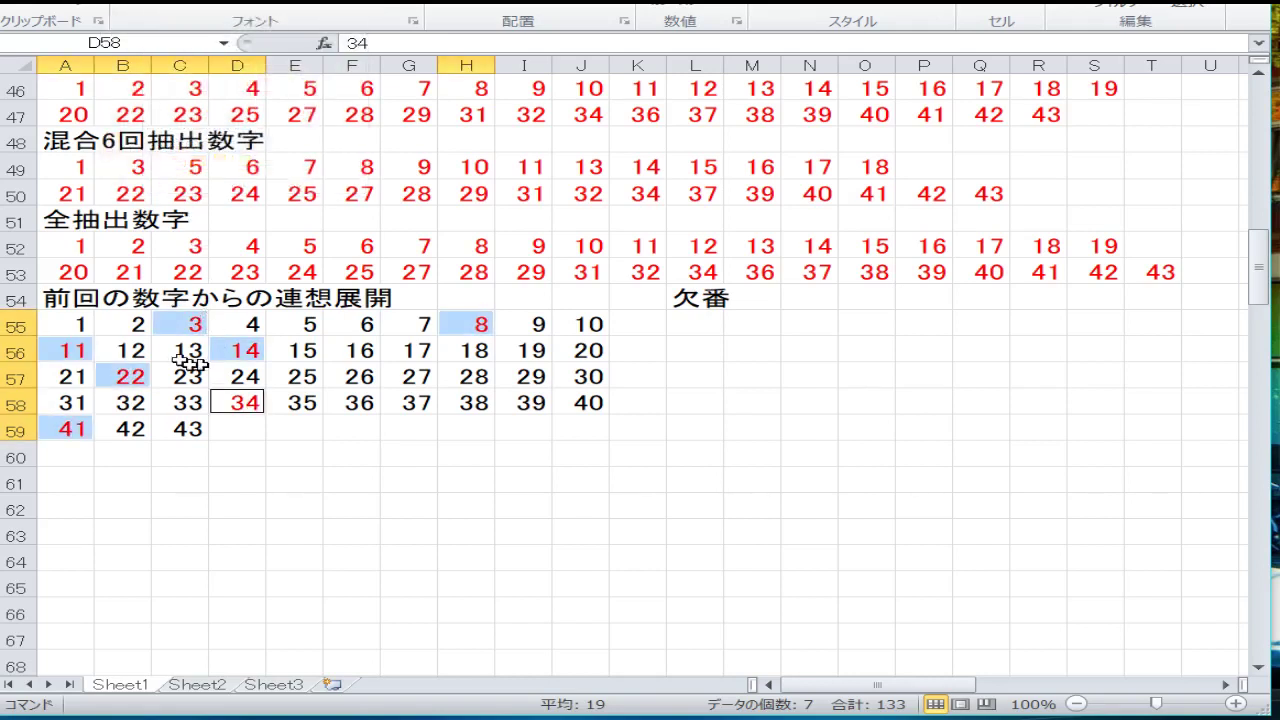
Fill the cells of 2–4, 7–15, 21–23, 33–35 and 40–42 light green in the 前回の数字からの連想展開 grid.
{"action": "left_click_drag", "start_coordinate": [143, 326], "coordinate": [250, 326]}
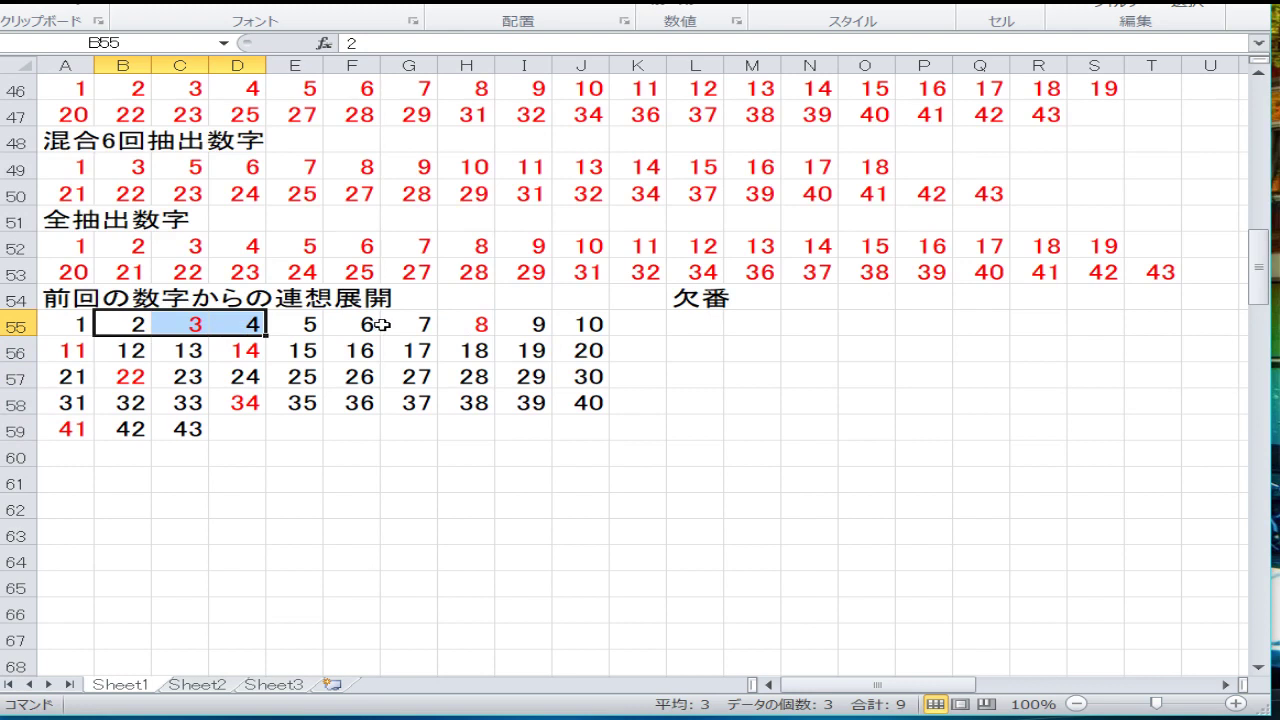
{"action": "left_click", "coordinate": [420, 324], "text": "ctrl"}
{"action": "left_click_drag", "start_coordinate": [420, 324], "coordinate": [510, 324]}
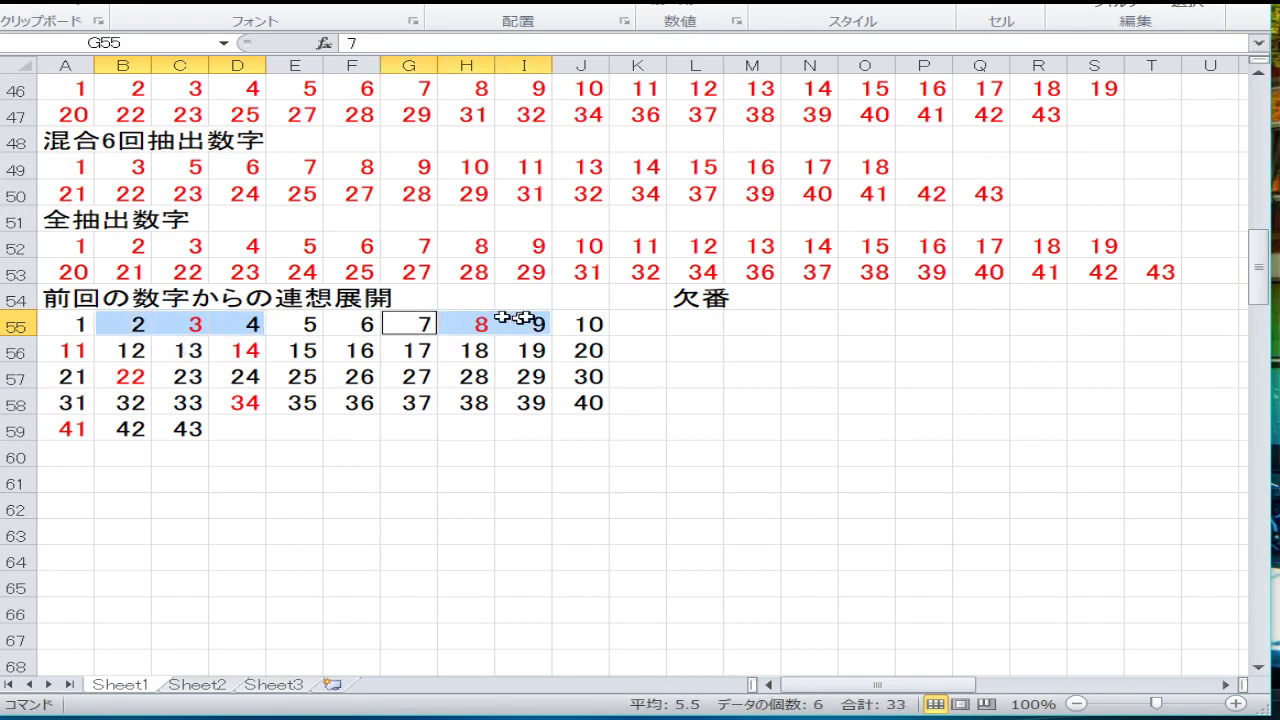
{"action": "left_click", "coordinate": [580, 324], "text": "ctrl"}
{"action": "left_click_drag", "start_coordinate": [140, 350], "coordinate": [80, 351]}
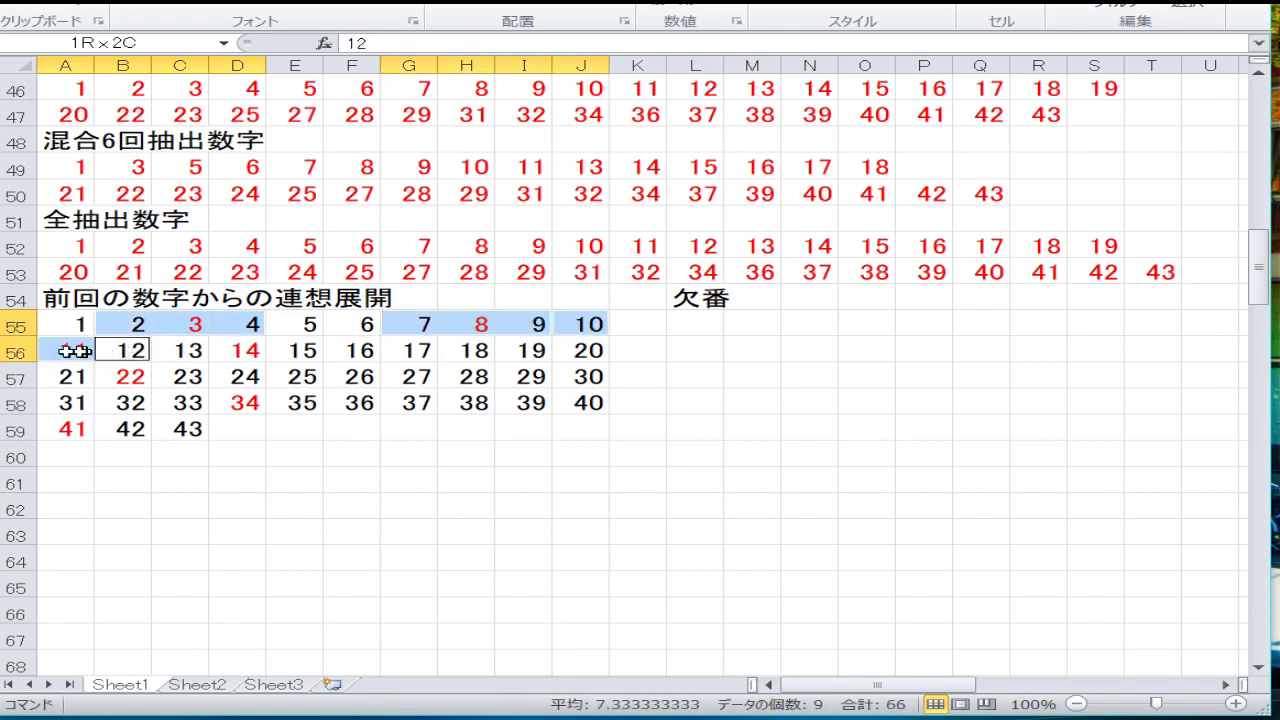
{"action": "left_click_drag", "start_coordinate": [176, 357], "coordinate": [310, 352]}
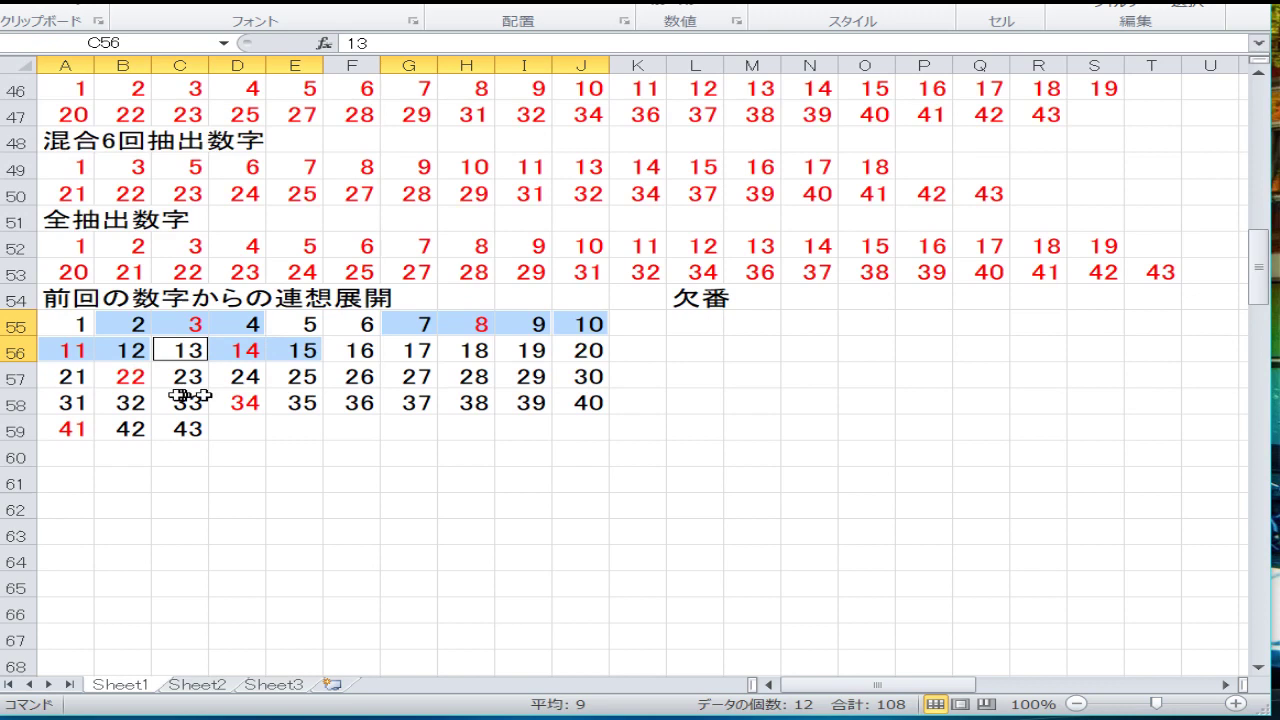
{"action": "left_click", "coordinate": [88, 377], "text": "ctrl"}
{"action": "left_click_drag", "start_coordinate": [92, 377], "coordinate": [290, 400]}
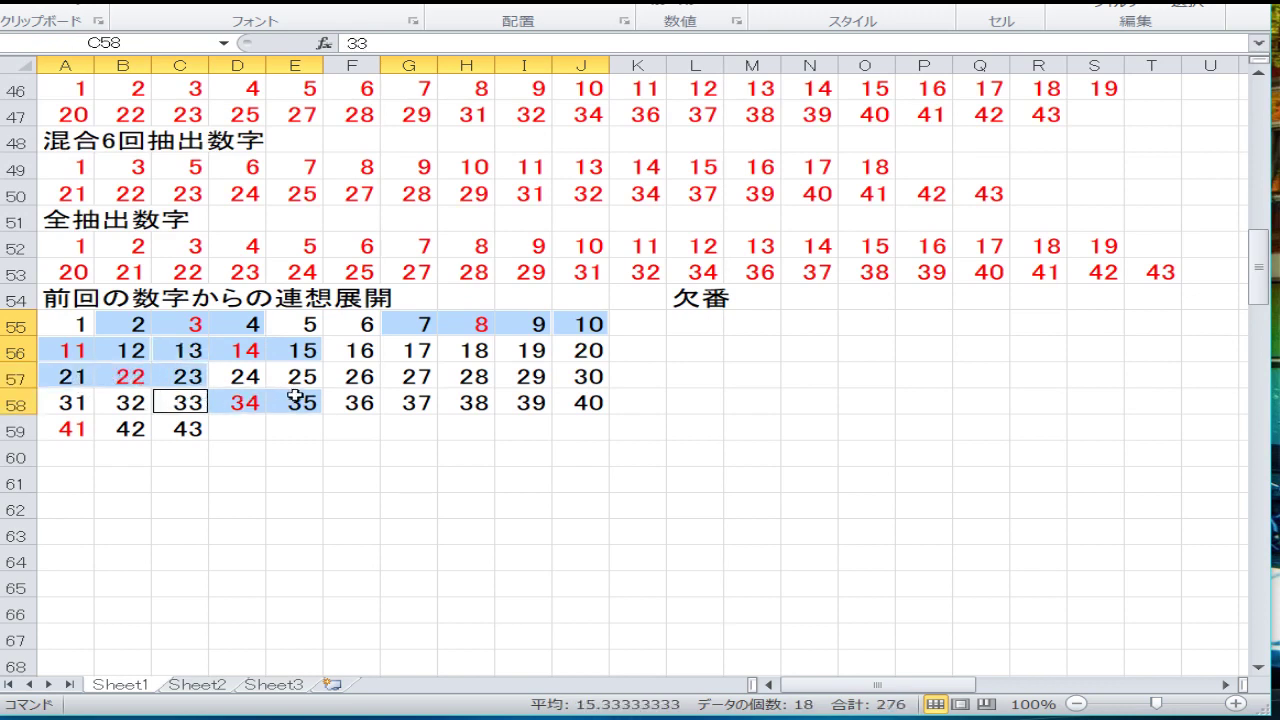
{"action": "left_click_drag", "start_coordinate": [128, 428], "coordinate": [75, 428]}
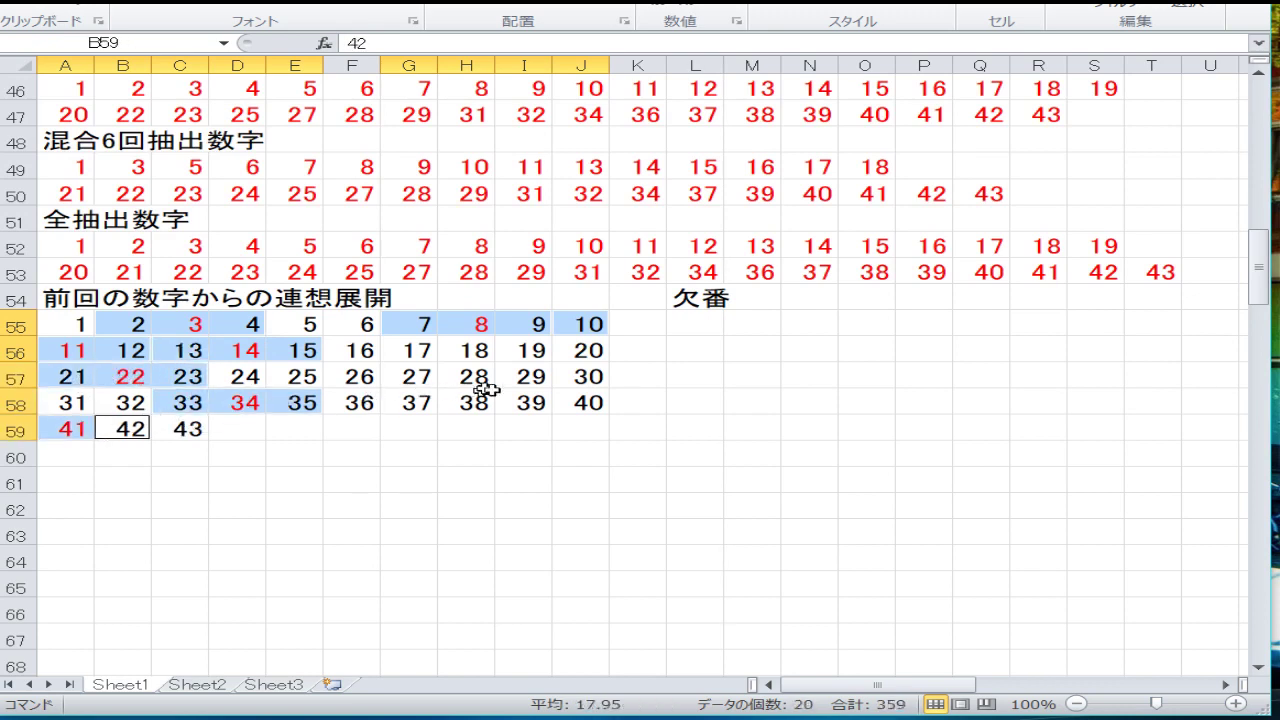
{"action": "left_click", "coordinate": [576, 402], "text": "ctrl"}
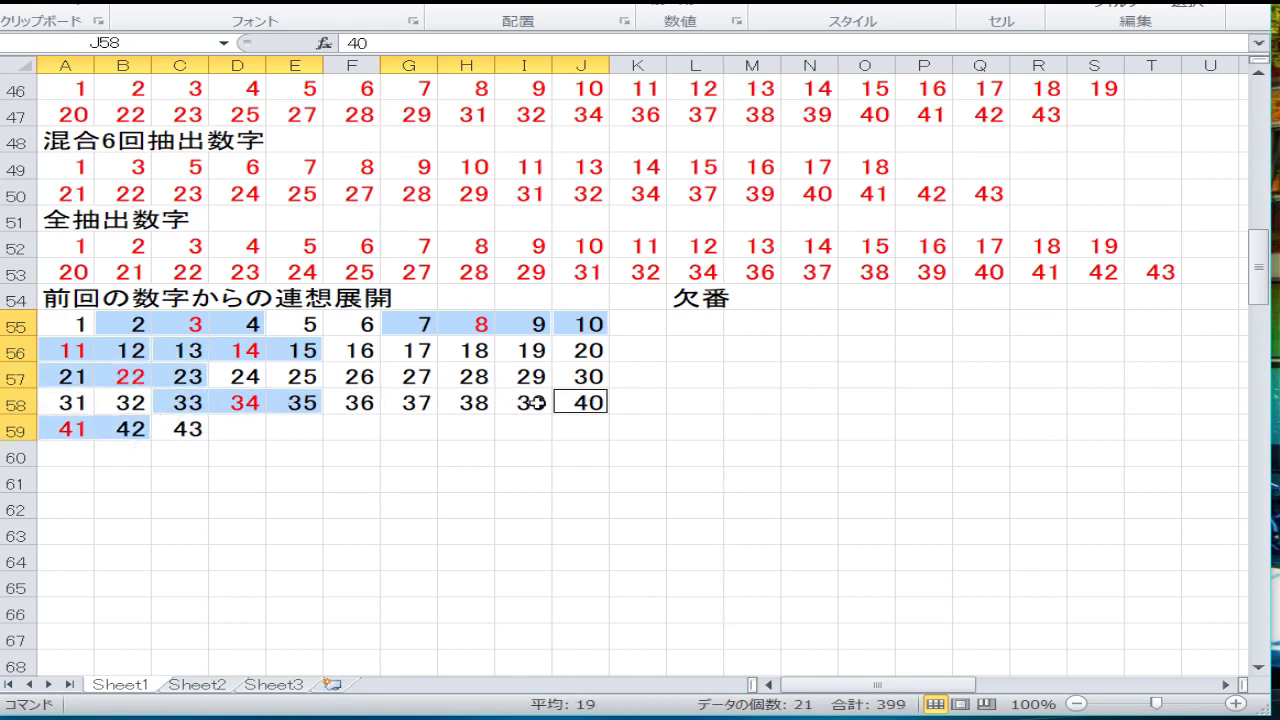
{"action": "left_click", "coordinate": [328, 4]}
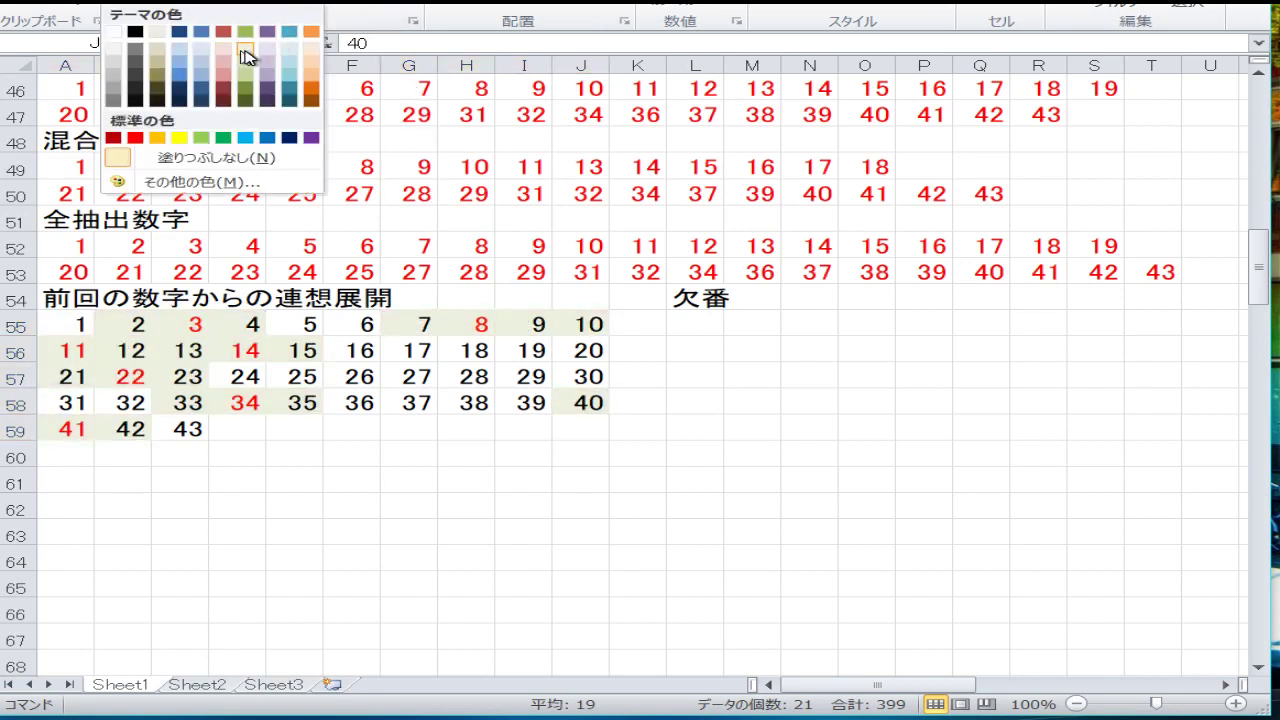
{"action": "left_click", "coordinate": [245, 52]}
{"action": "left_click", "coordinate": [295, 347]}
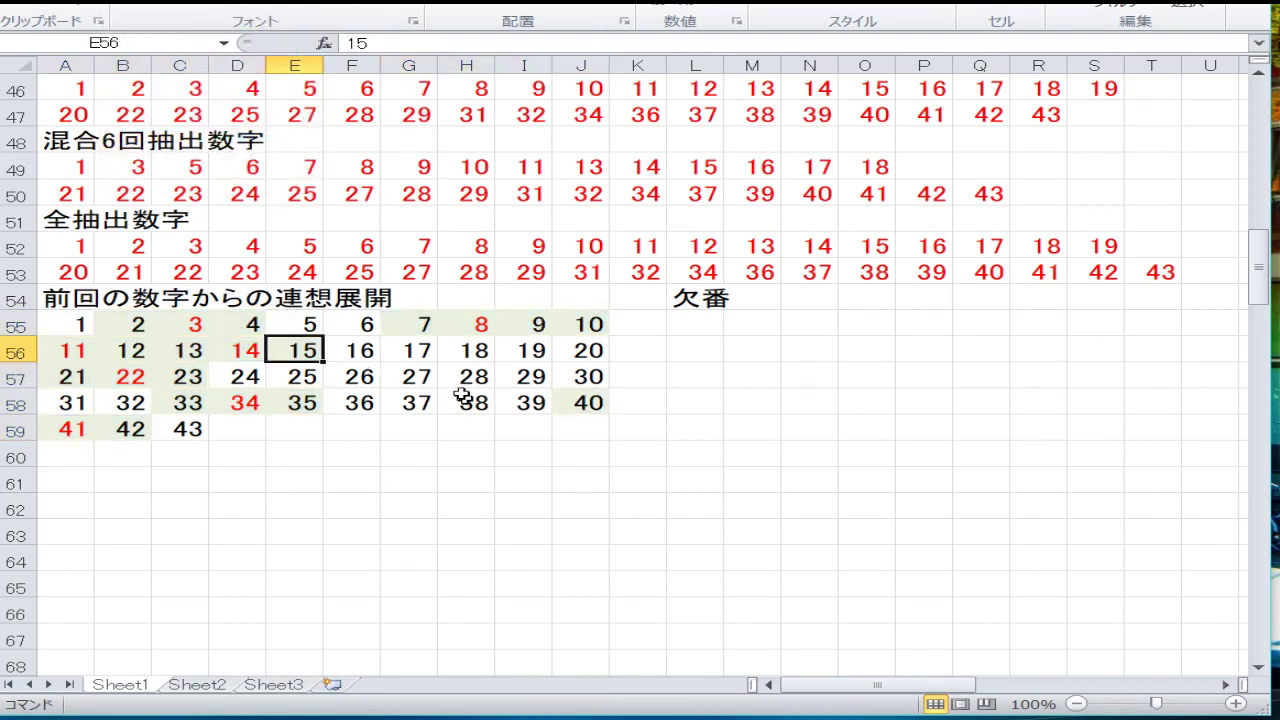
Fill the cells of 1, 5, 20, 24, 25, 30, 31 and 32 light orange in the 前回の数字からの連想展開 grid.
{"action": "left_click", "coordinate": [248, 376], "text": "ctrl"}
{"action": "left_click", "coordinate": [306, 318], "text": "ctrl"}
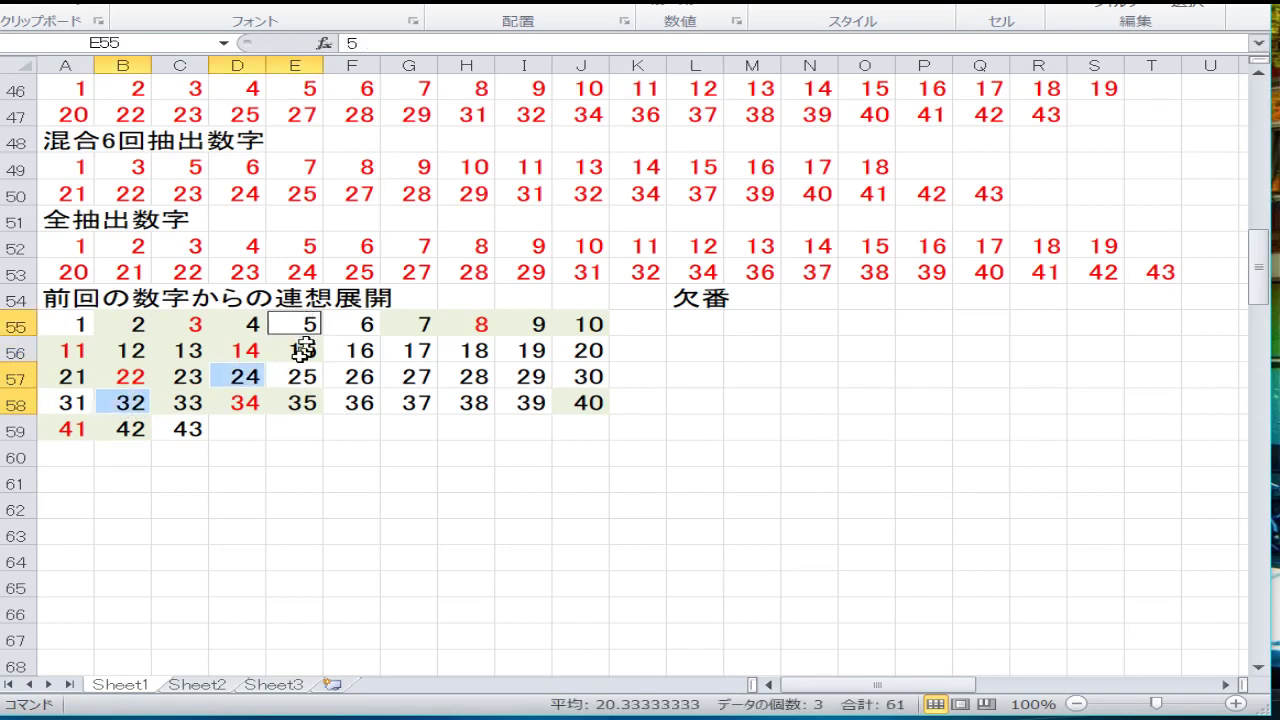
{"action": "left_click", "coordinate": [290, 376], "text": "ctrl"}
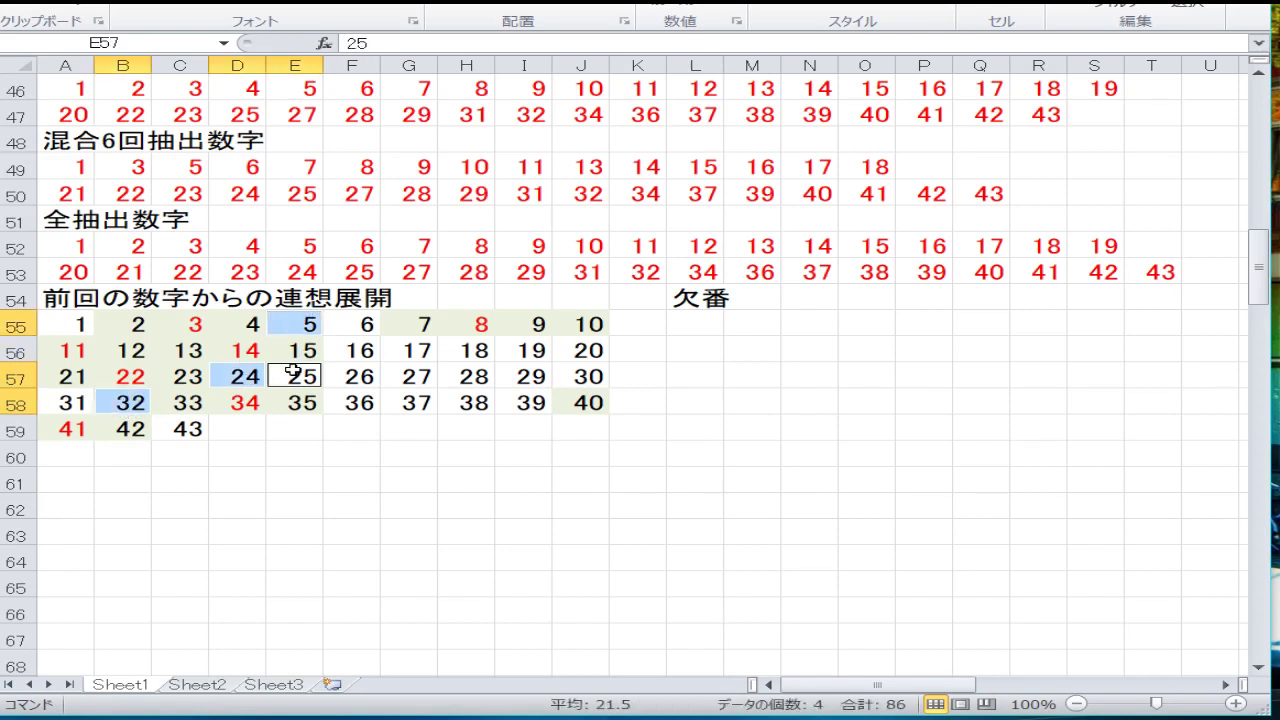
{"action": "left_click", "coordinate": [63, 400], "text": "ctrl"}
{"action": "left_click", "coordinate": [66, 323], "text": "ctrl"}
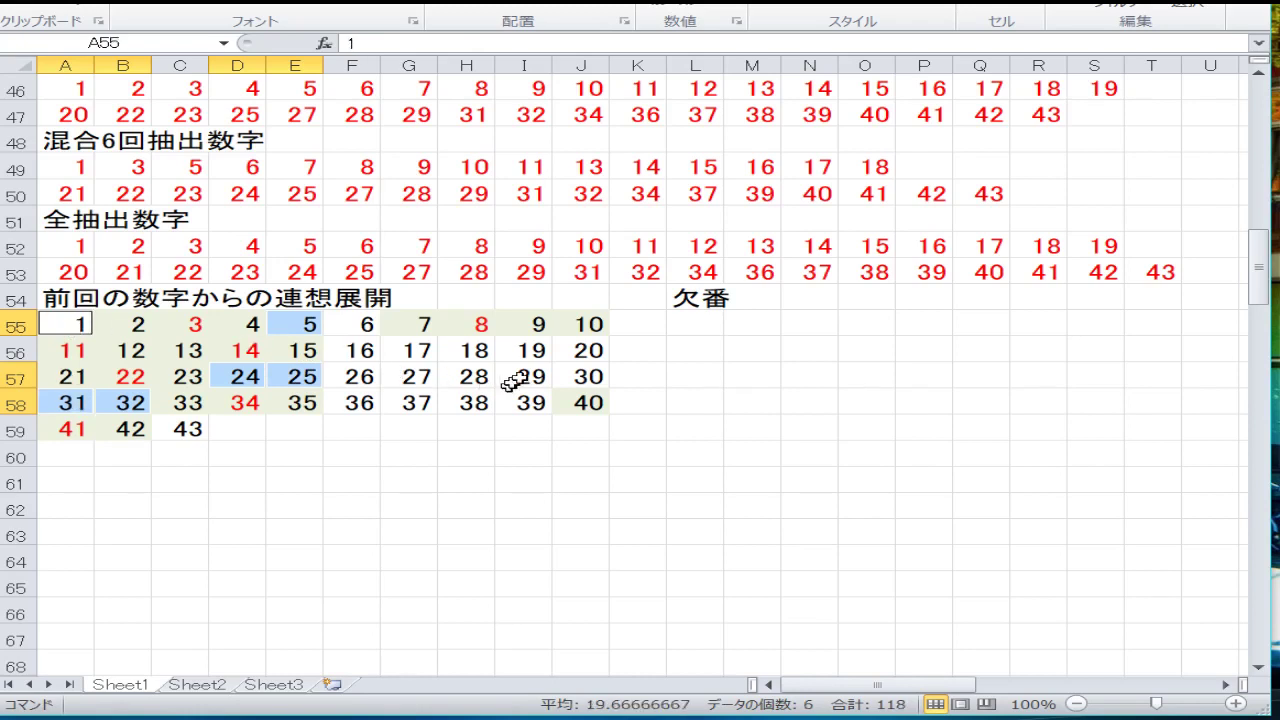
{"action": "left_click_drag", "start_coordinate": [572, 350], "coordinate": [584, 370]}
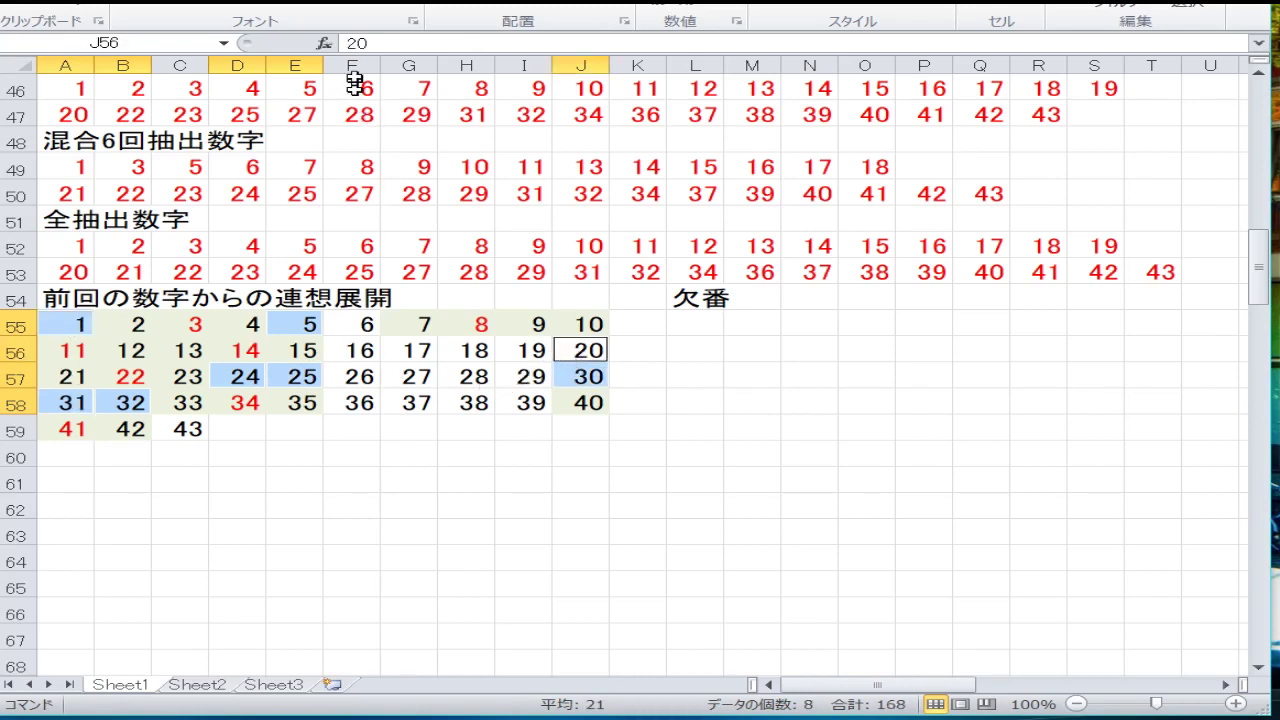
{"action": "left_click", "coordinate": [320, 5]}
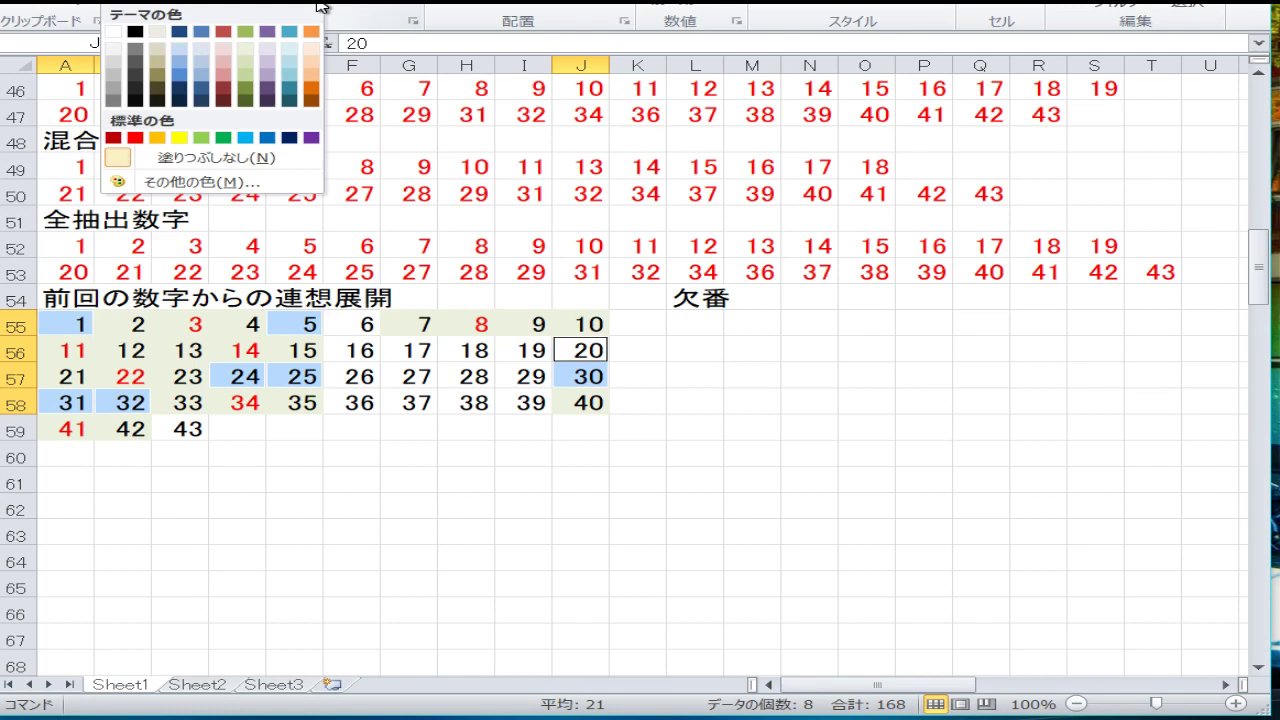
{"action": "left_click", "coordinate": [314, 48]}
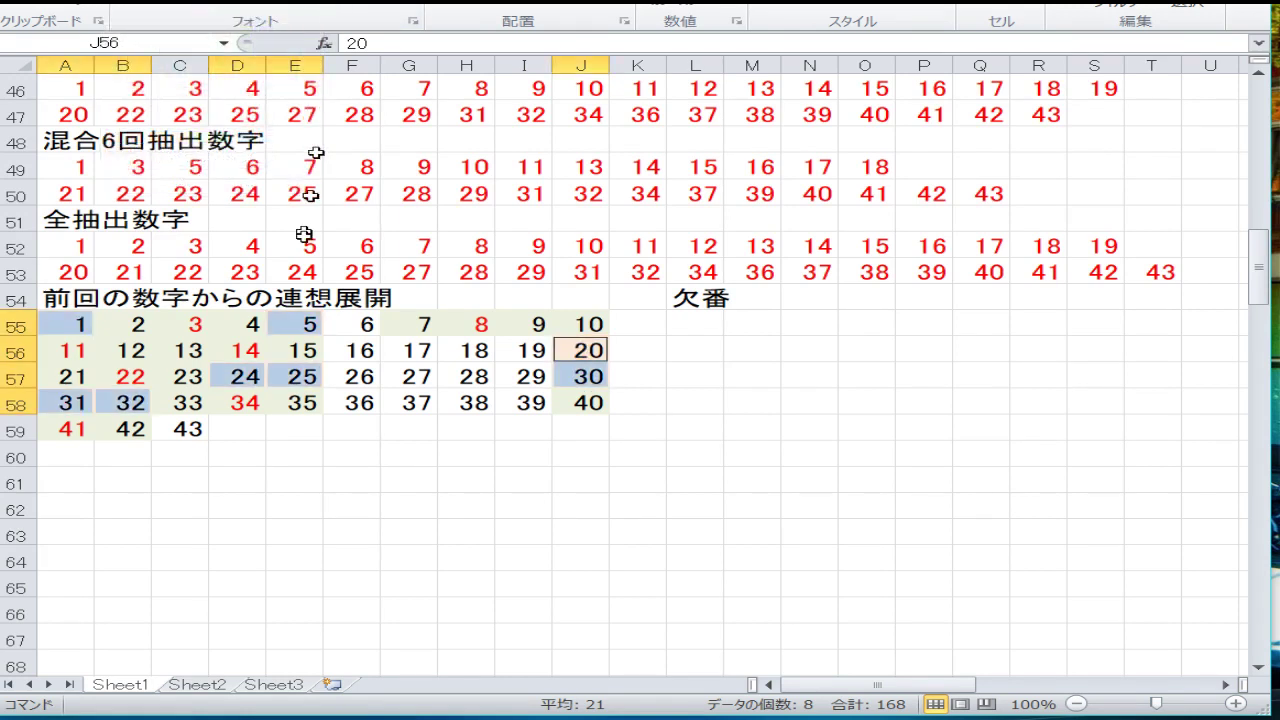
{"action": "left_click", "coordinate": [356, 372]}
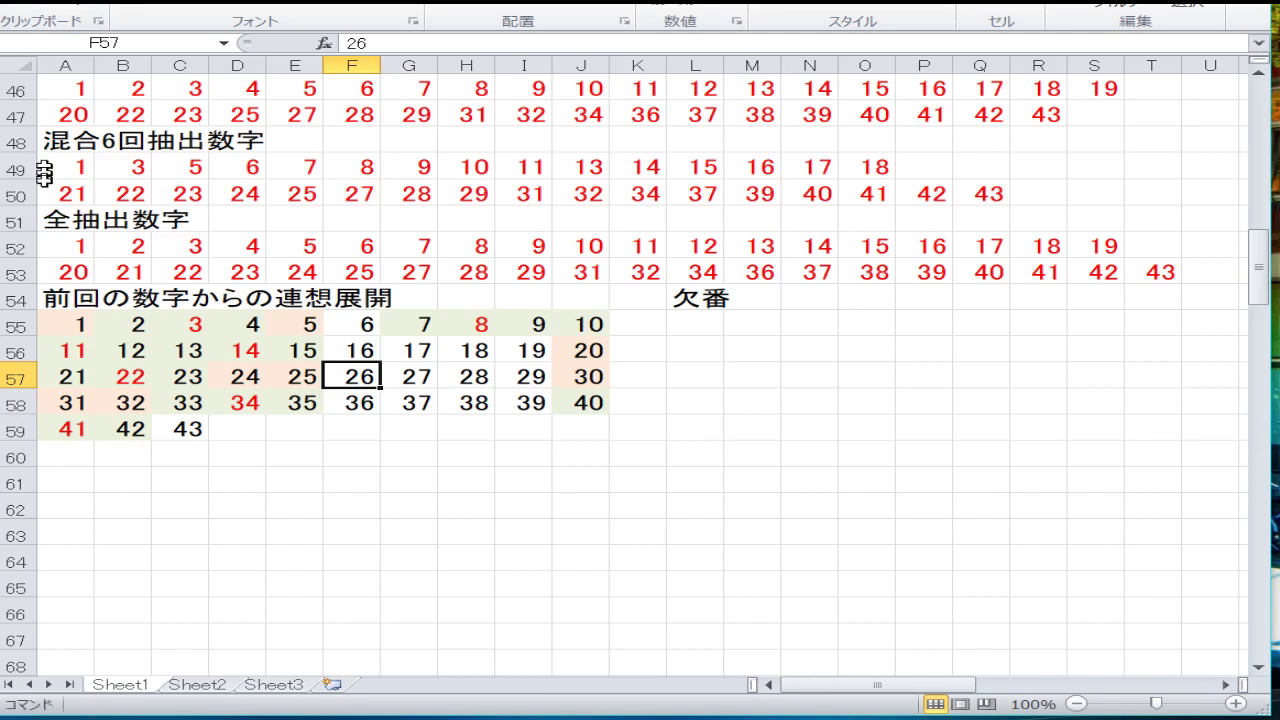
Copy the 全抽出数字 rows 52 and 53 over rows 117 and 118 of the 参考回抽出数字 section.
{"action": "left_click_drag", "start_coordinate": [14, 246], "coordinate": [4, 262]}
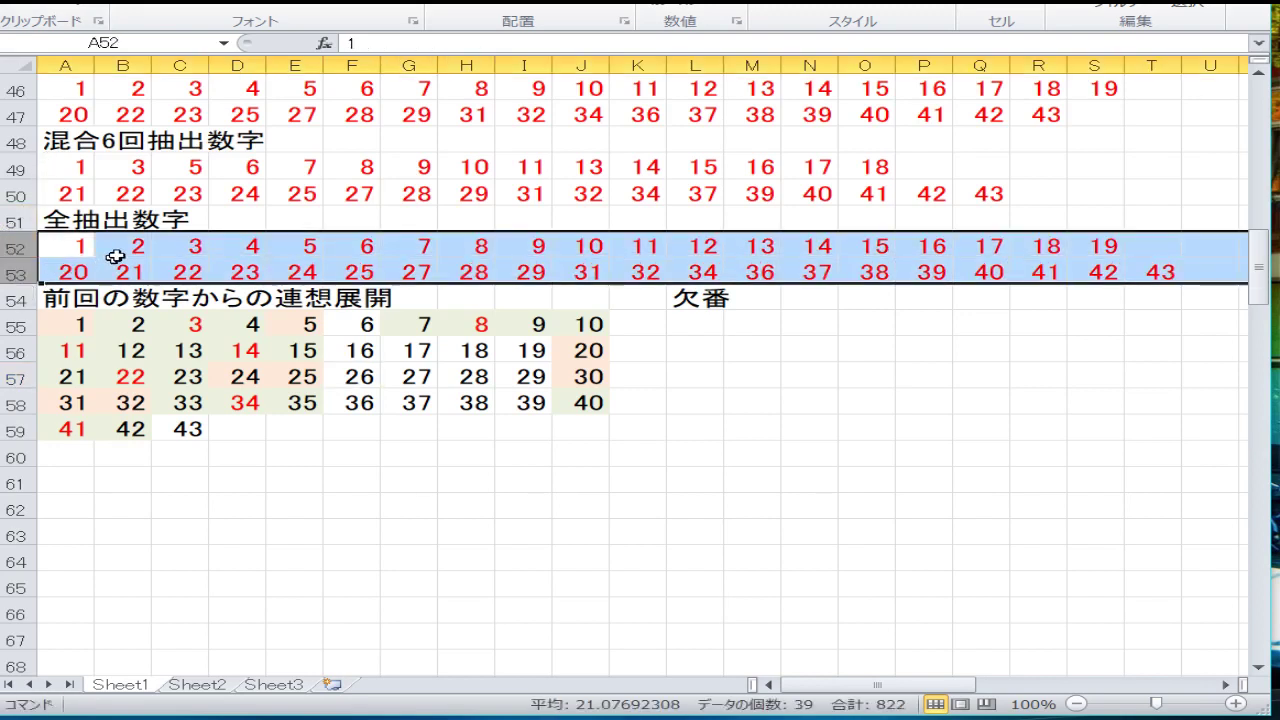
{"action": "right_click", "coordinate": [10, 250]}
{"action": "left_click", "coordinate": [40, 290]}
{"action": "scroll", "coordinate": [228, 306], "scroll_direction": "down", "scroll_amount": 8}
{"action": "scroll", "coordinate": [228, 306], "scroll_direction": "down", "scroll_amount": 20}
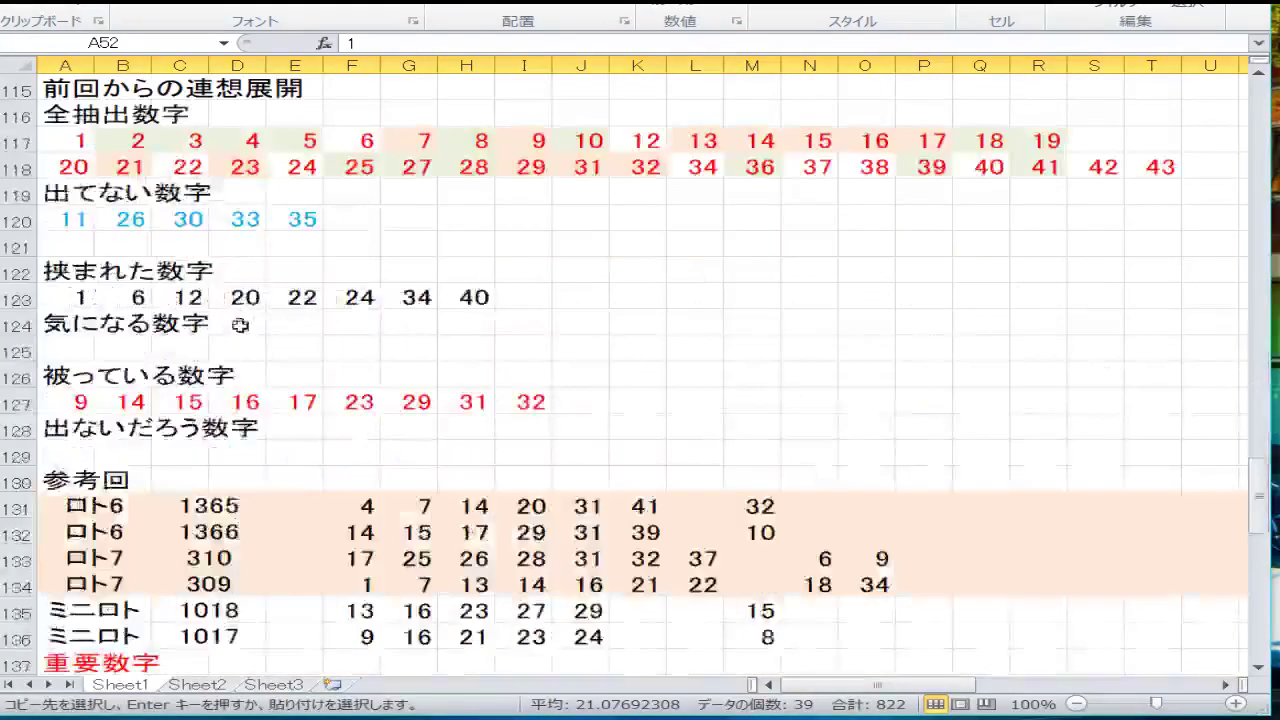
{"action": "scroll", "coordinate": [155, 400], "scroll_direction": "up", "scroll_amount": 20}
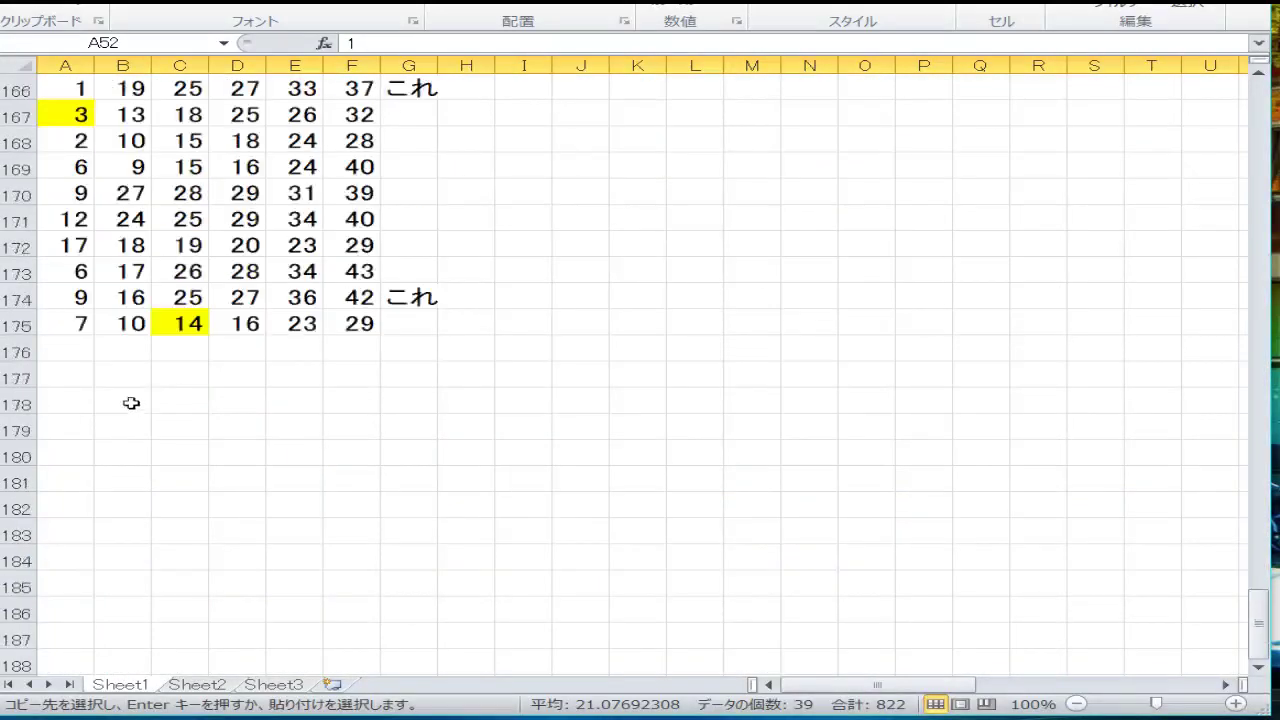
{"action": "scroll", "coordinate": [117, 355], "scroll_direction": "up", "scroll_amount": 4}
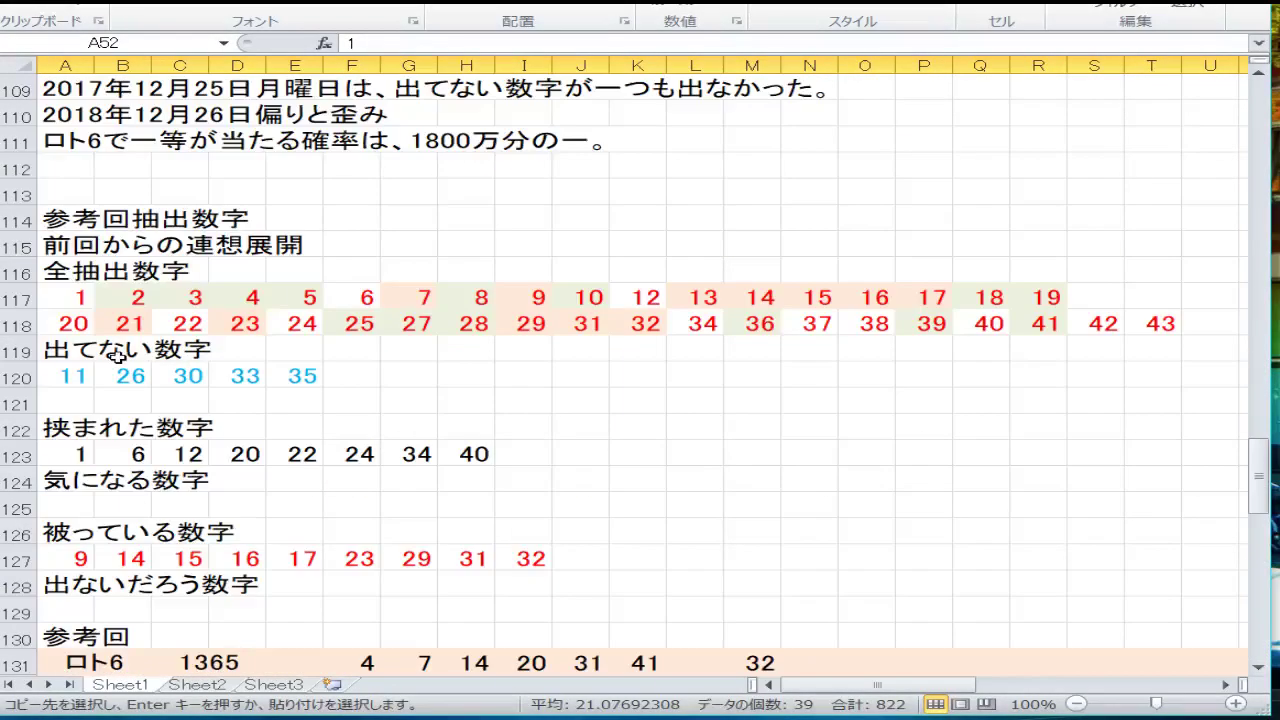
{"action": "left_click", "coordinate": [20, 297]}
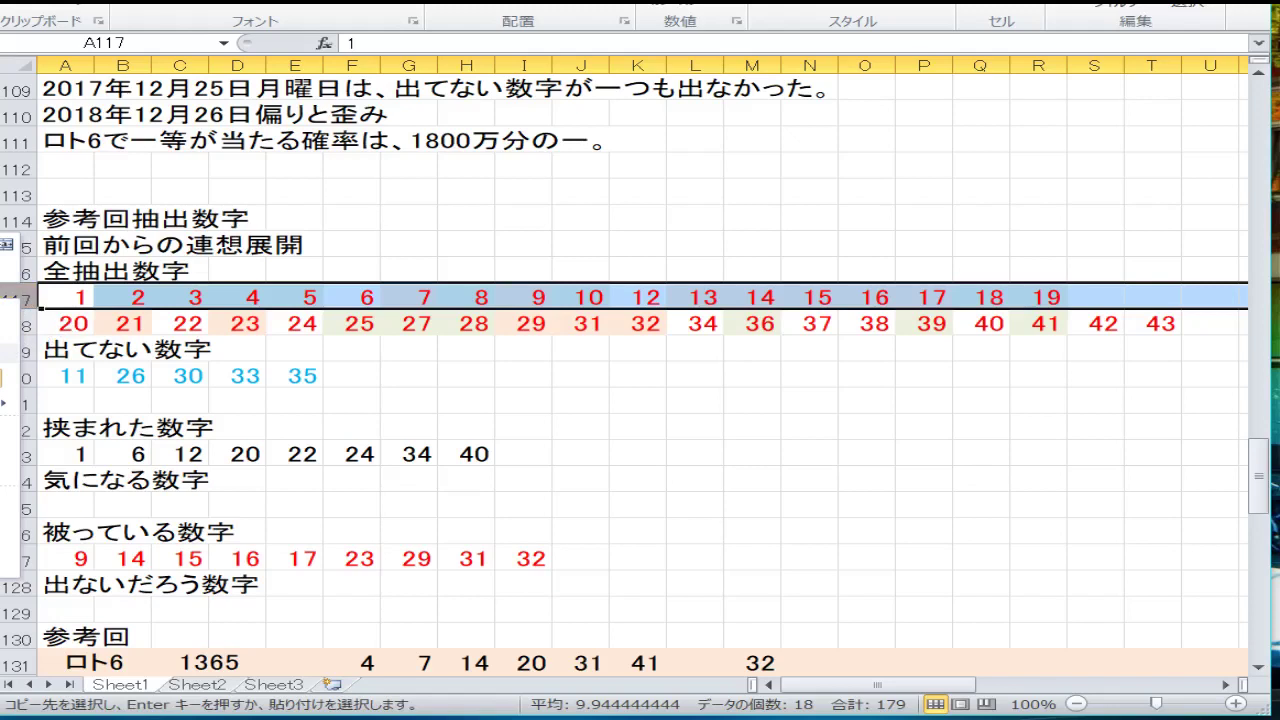
{"action": "key", "text": "ctrl+v"}
Enter 26, 30 and 33 in cells A120 to C120 of the 出てない数字 list.
{"action": "left_click", "coordinate": [180, 376]}
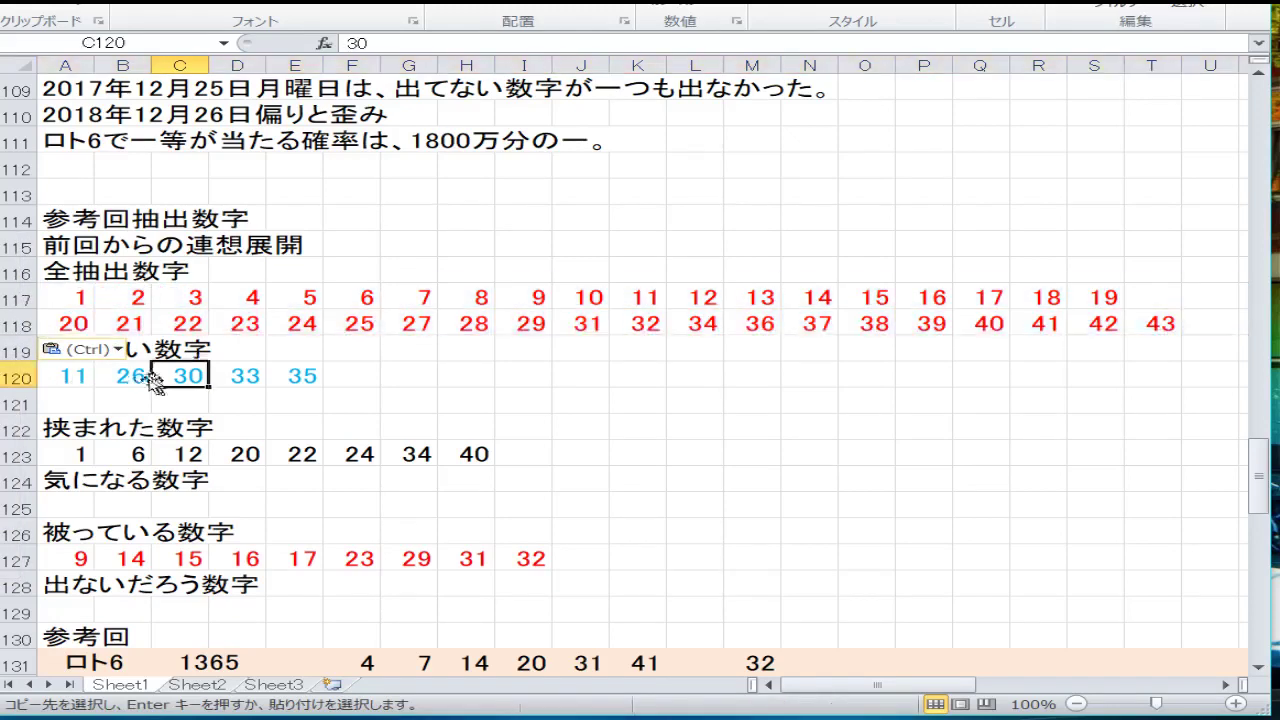
{"action": "key", "text": "Left"}
{"action": "key", "text": "Left"}
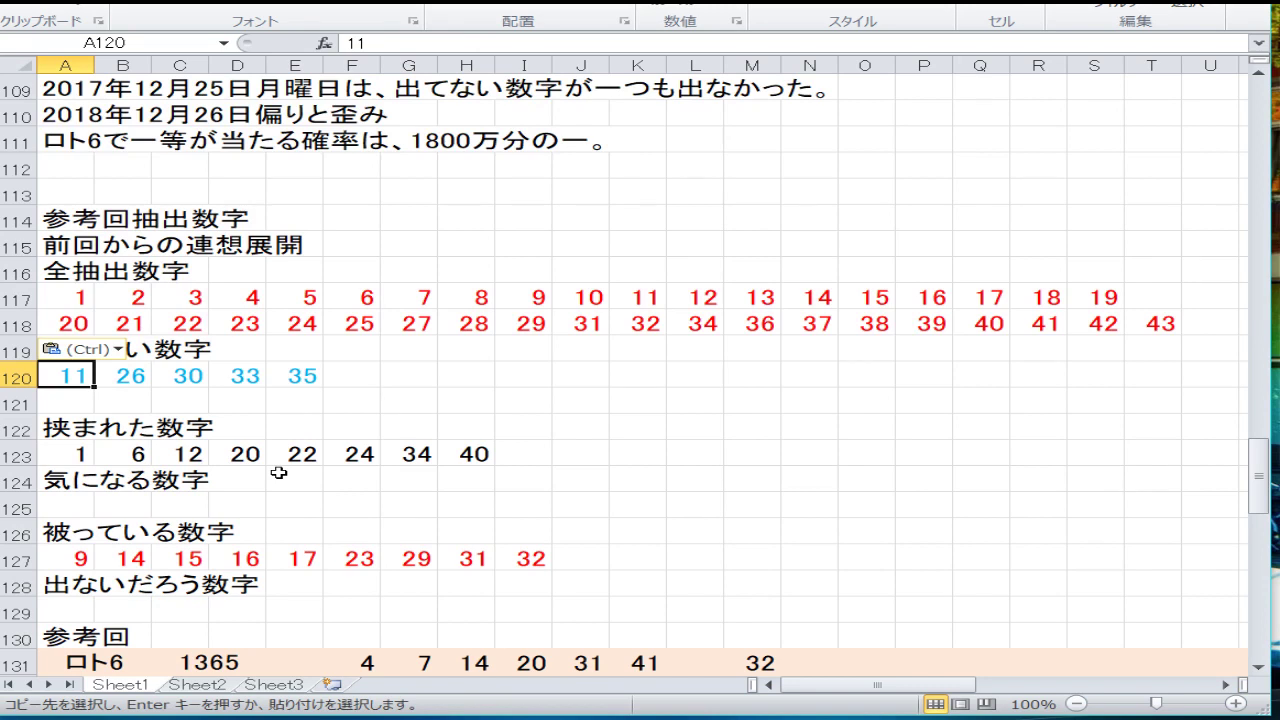
{"action": "type", "text": "26"}
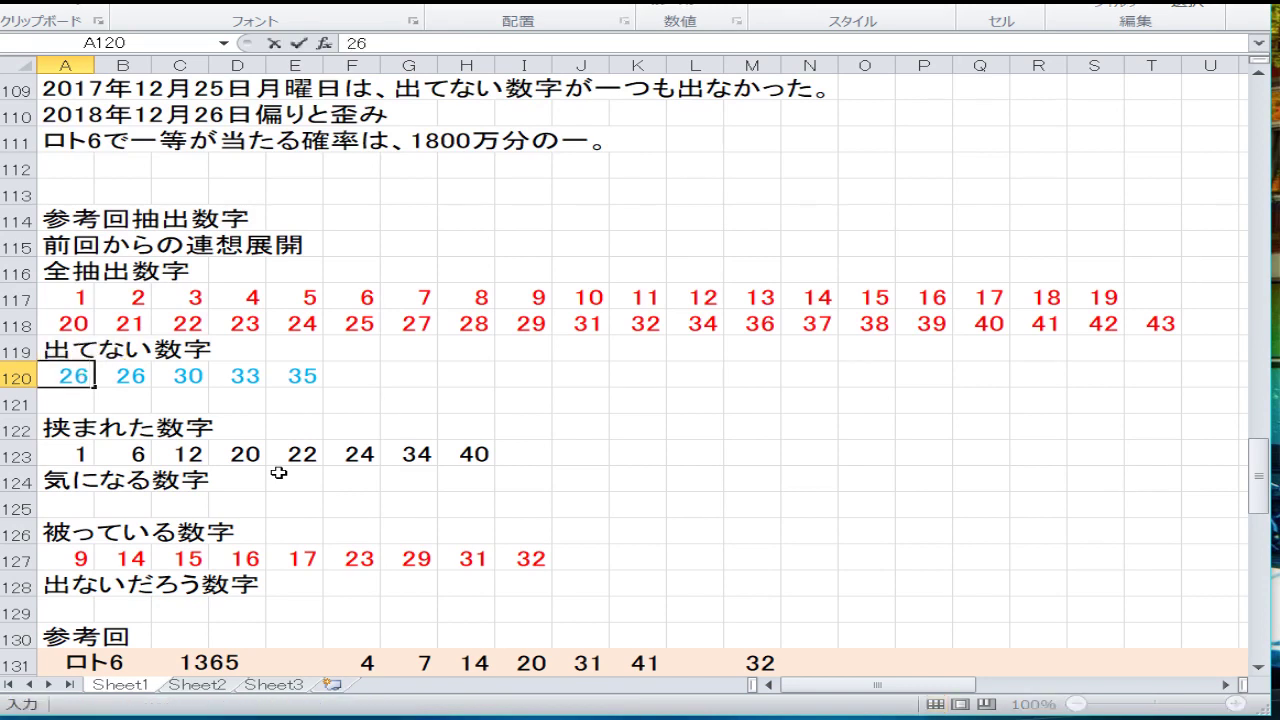
{"action": "key", "text": "Tab"}
{"action": "type", "text": "30"}
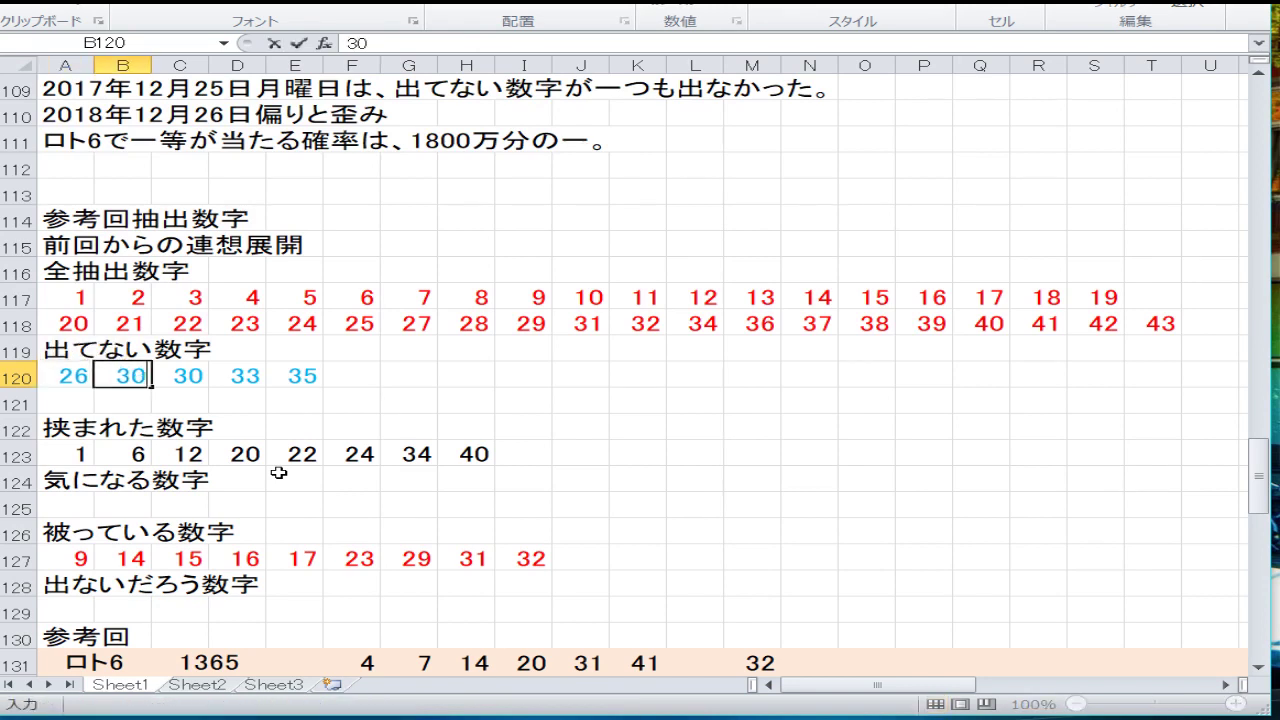
{"action": "key", "text": "Tab"}
{"action": "type", "text": "33"}
{"action": "key", "text": "Tab"}
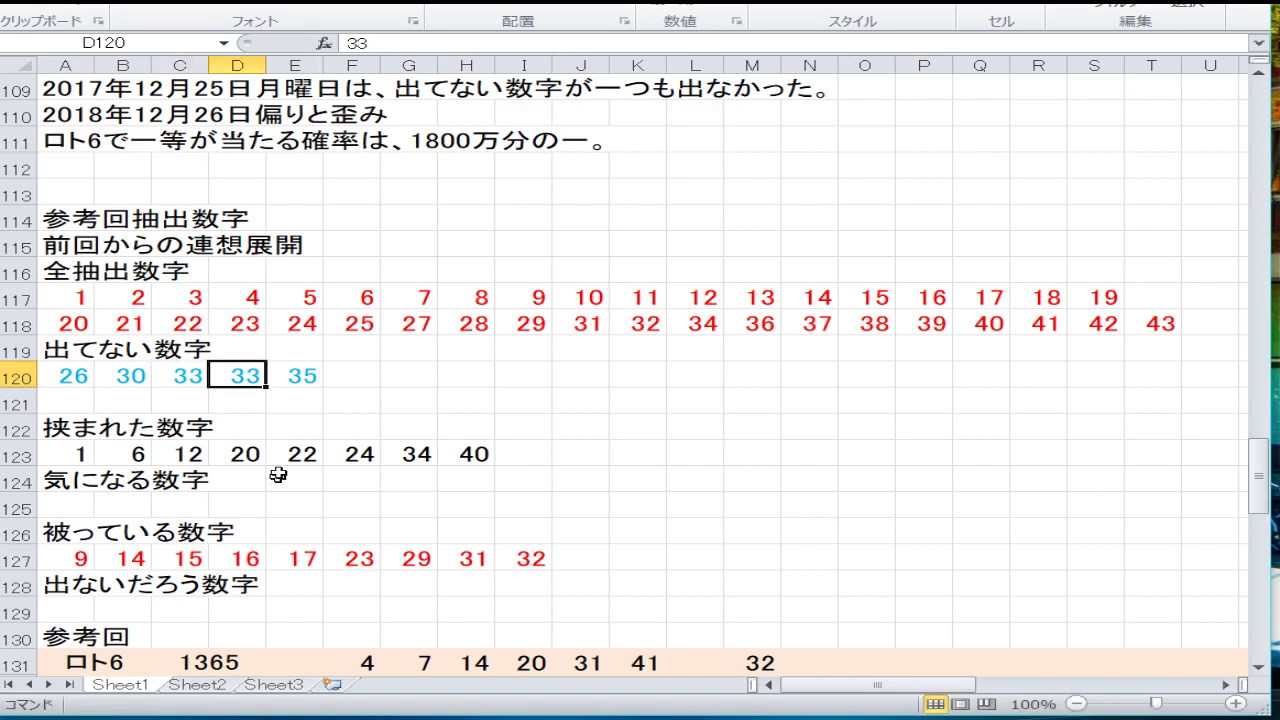
Clear the leftover numbers in cells D120 and E120 of the 出てない数字 list.
{"action": "key", "text": "BackSpace"}
{"action": "key", "text": "Return"}
{"action": "key", "text": "Up"}
{"action": "key", "text": "Right"}
{"action": "key", "text": "BackSpace"}
{"action": "key", "text": "Return"}
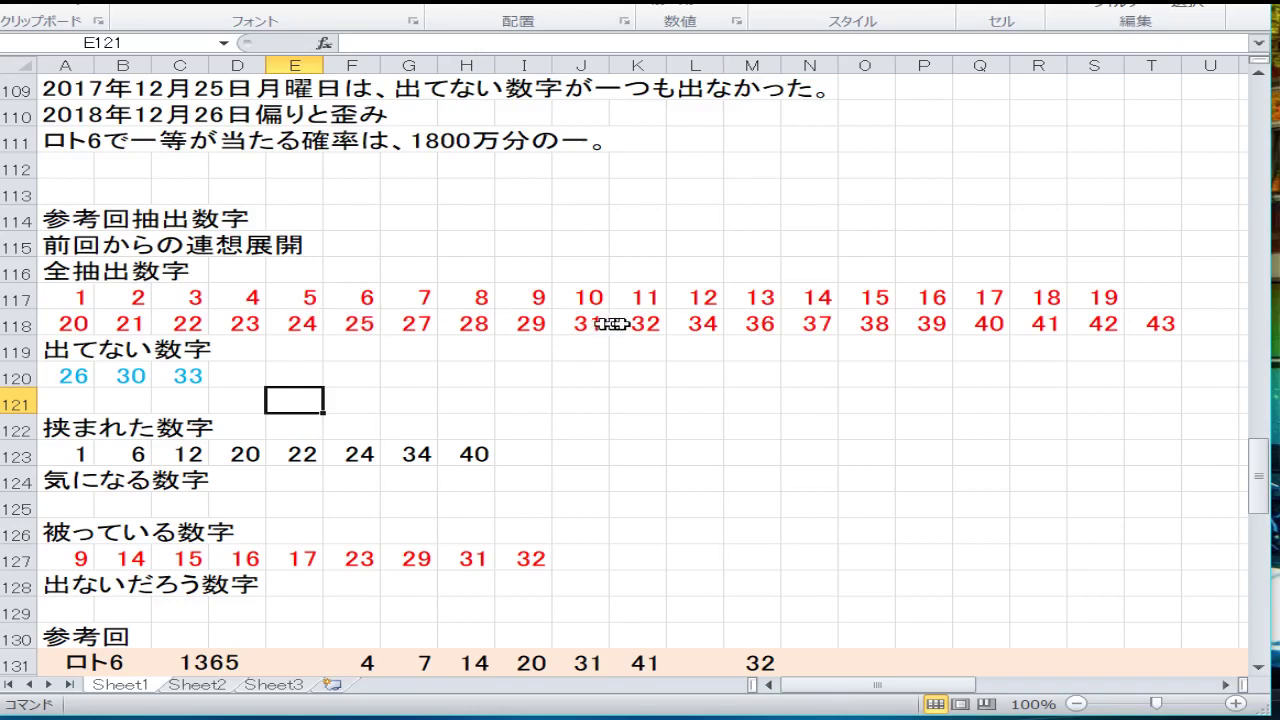
Fill 3–5, 8–10, 14–18, 23, 25, 27–29, 31, 32, 36, 39 and 41 light green in 全抽出数字 rows 117 and 118.
{"action": "left_click", "coordinate": [795, 297]}
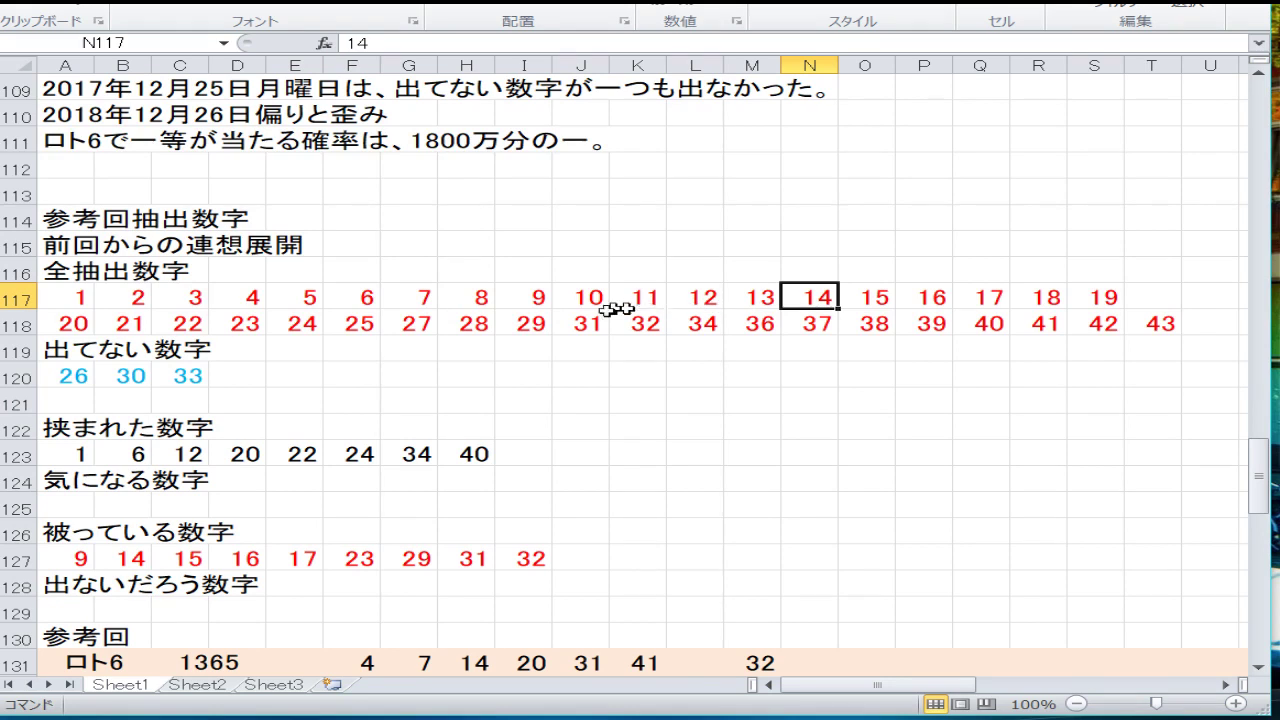
{"action": "left_click", "coordinate": [1016, 330], "text": "ctrl"}
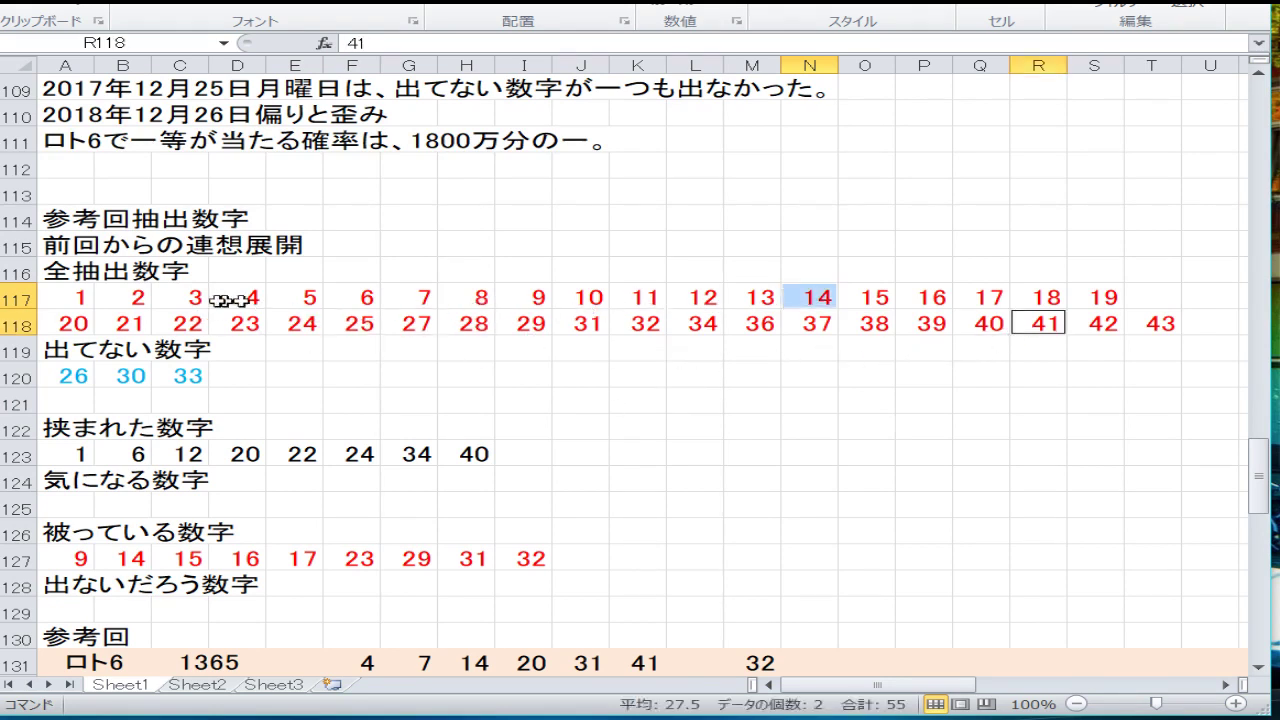
{"action": "left_click_drag", "start_coordinate": [197, 297], "coordinate": [220, 303], "text": "ctrl"}
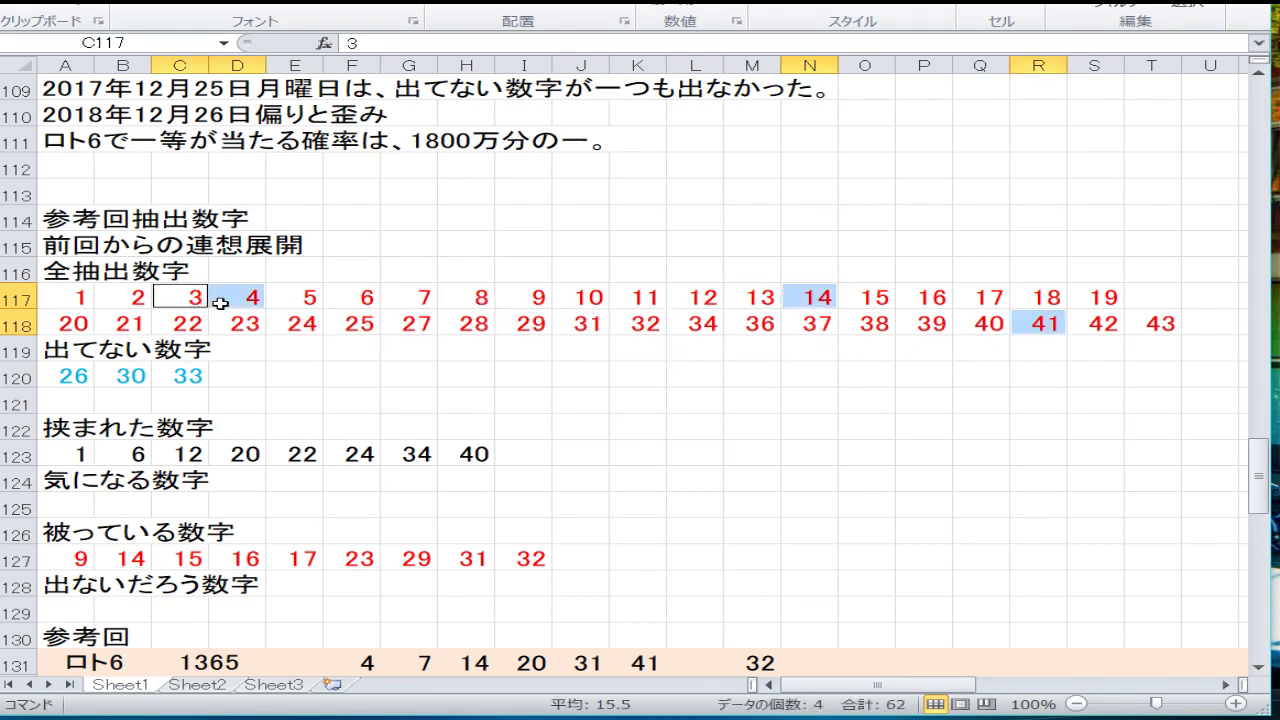
{"action": "left_click", "coordinate": [460, 302], "text": "ctrl"}
{"action": "left_click", "coordinate": [522, 292], "text": "ctrl"}
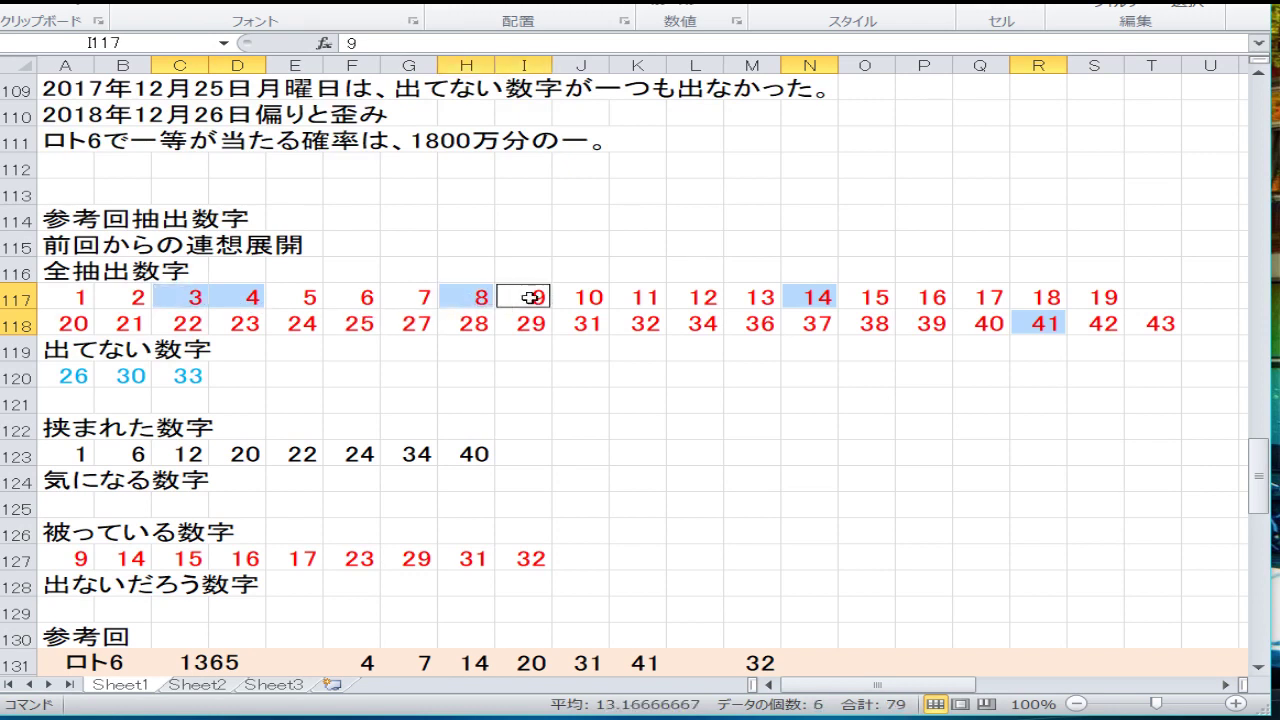
{"action": "left_click", "coordinate": [928, 300], "text": "ctrl"}
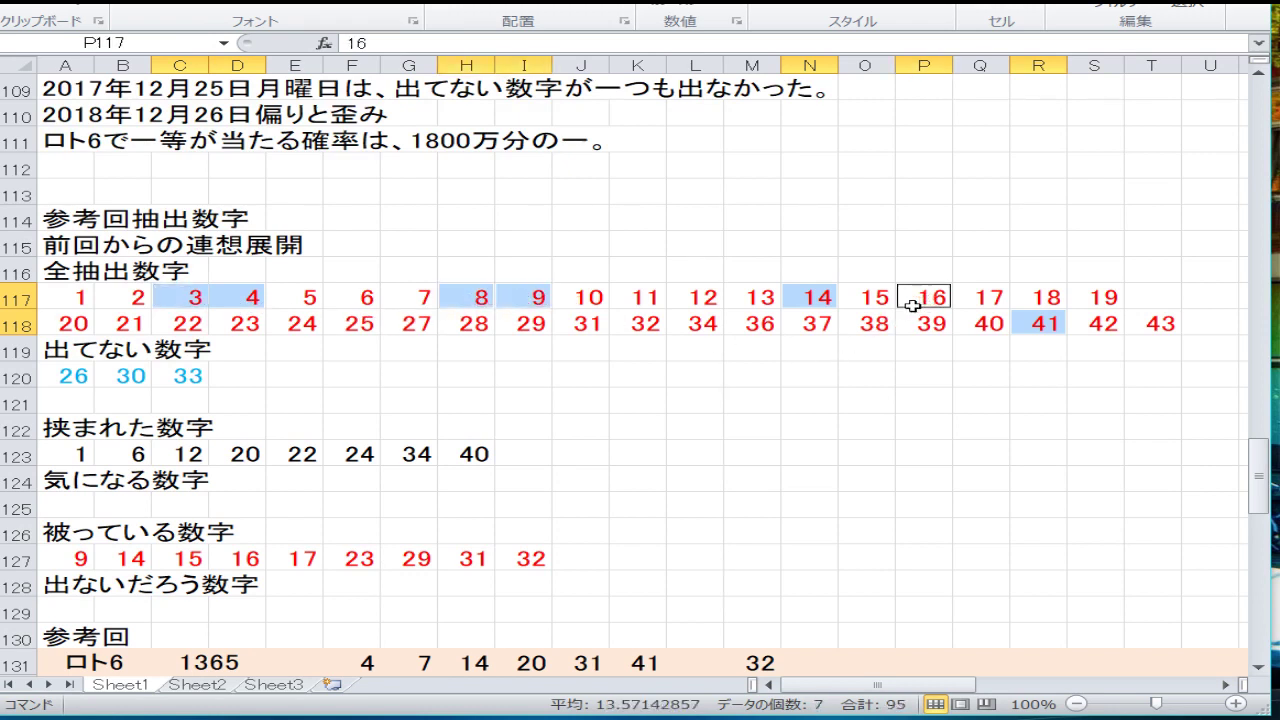
{"action": "left_click", "coordinate": [245, 323], "text": "ctrl"}
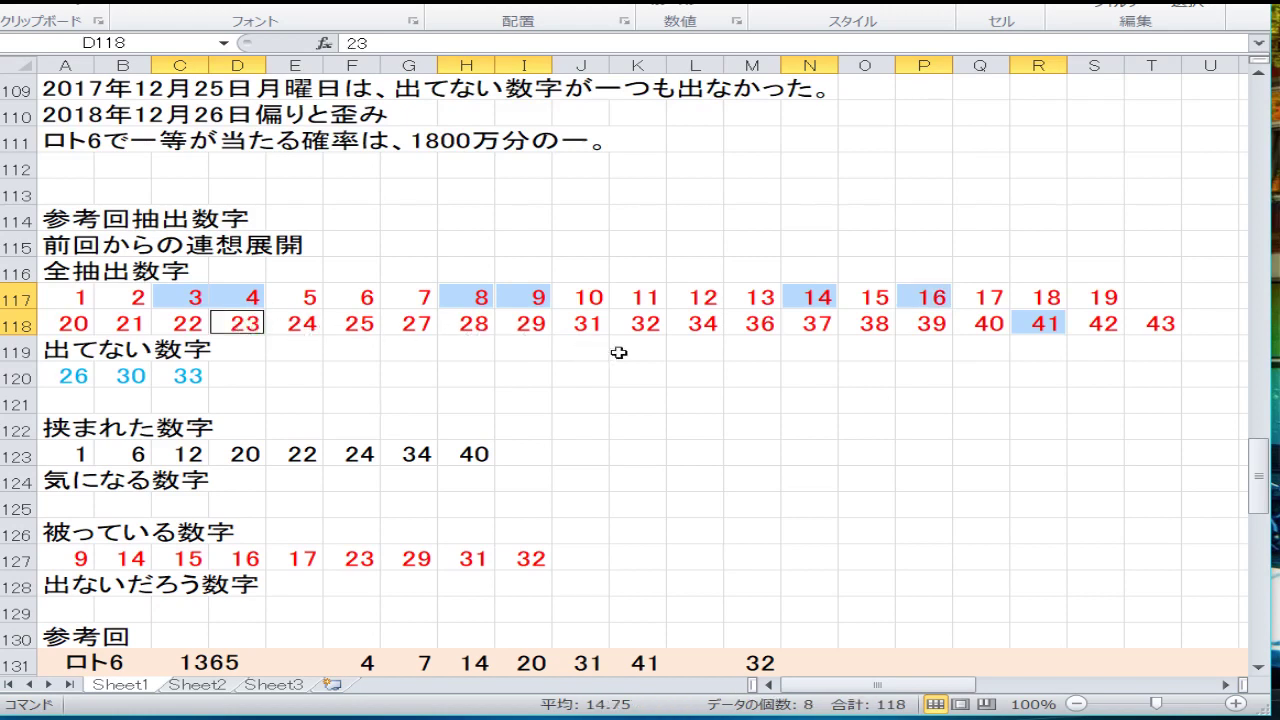
{"action": "left_click", "coordinate": [476, 332], "text": "ctrl"}
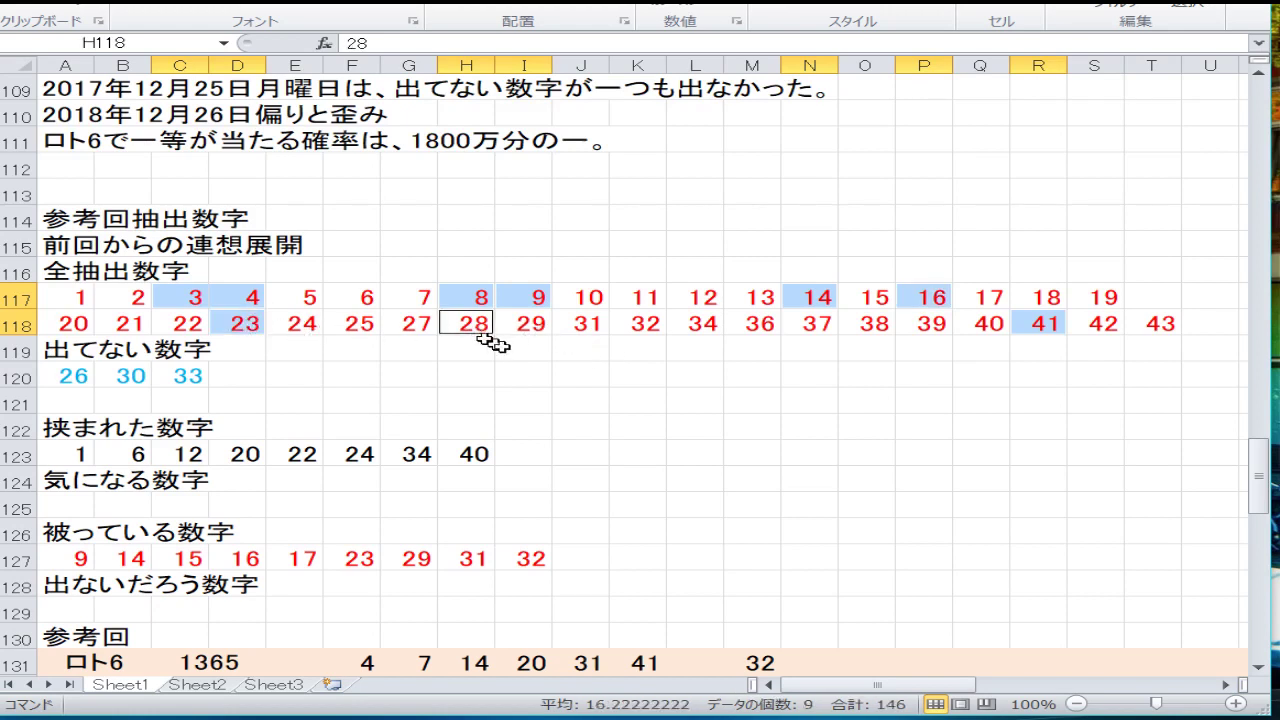
{"action": "left_click", "coordinate": [318, 297], "text": "ctrl"}
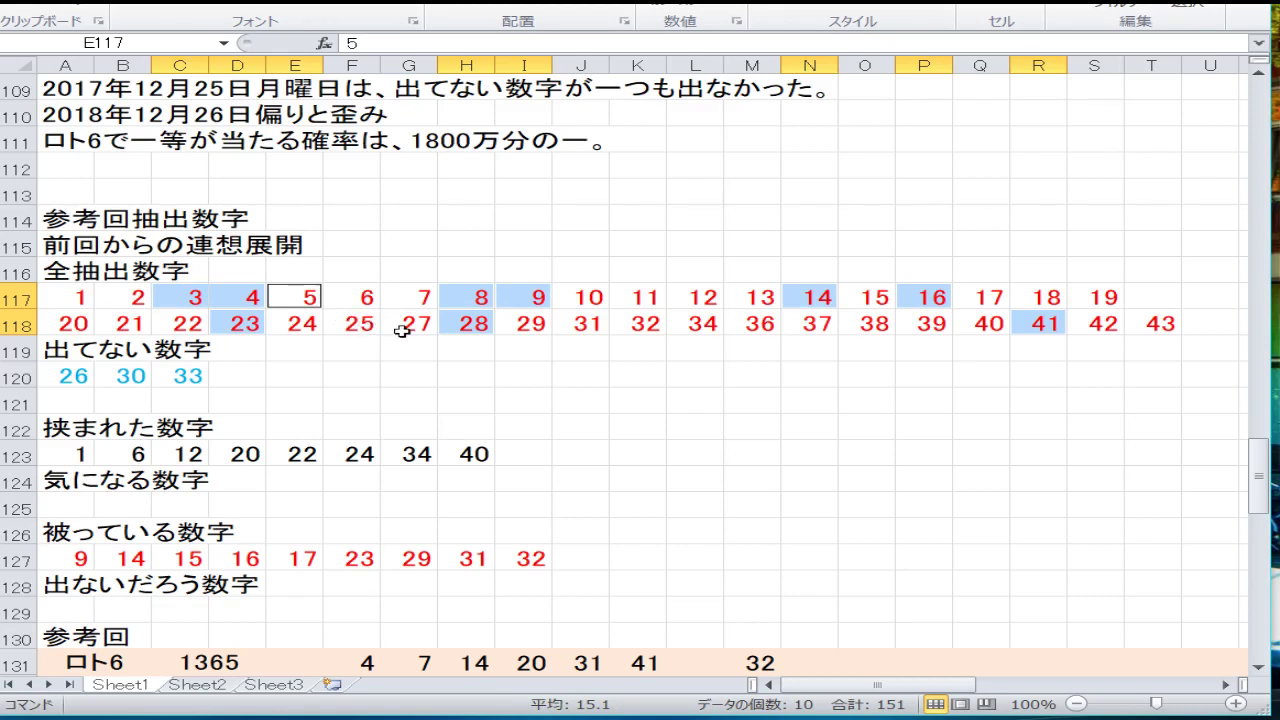
{"action": "left_click", "coordinate": [584, 297], "text": "ctrl"}
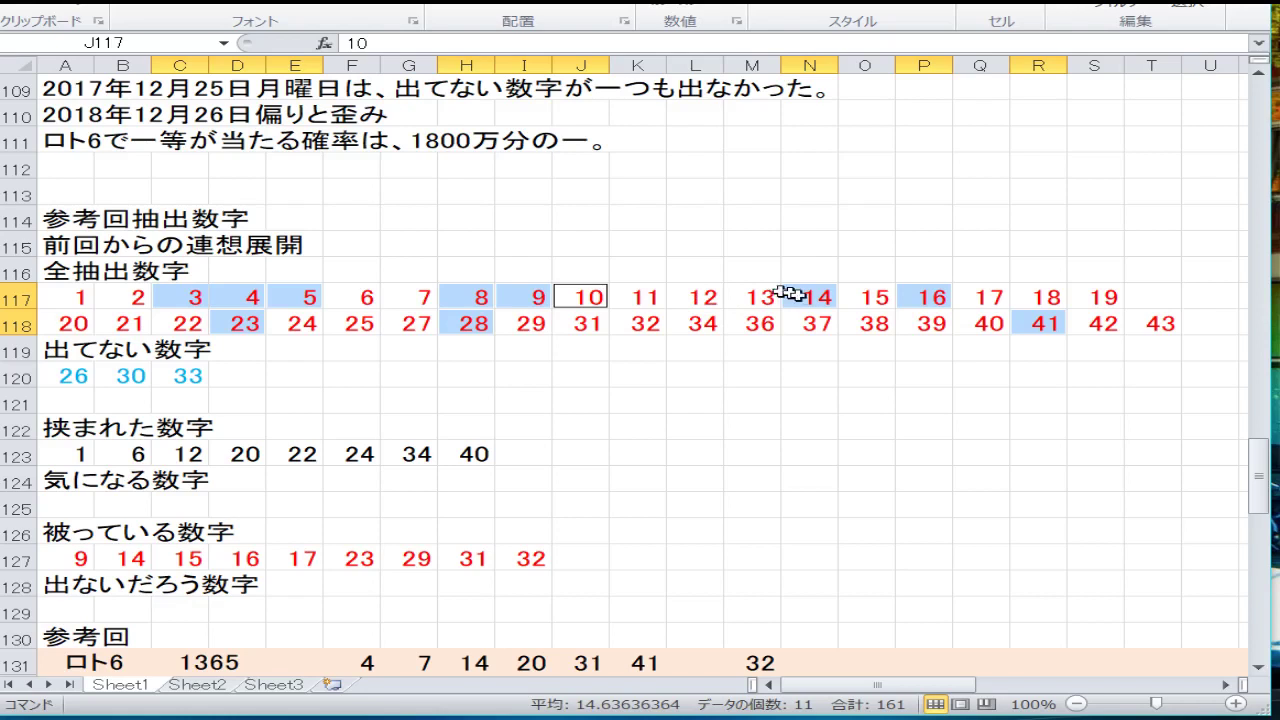
{"action": "left_click", "coordinate": [860, 297], "text": "ctrl"}
{"action": "left_click", "coordinate": [966, 297], "text": "ctrl"}
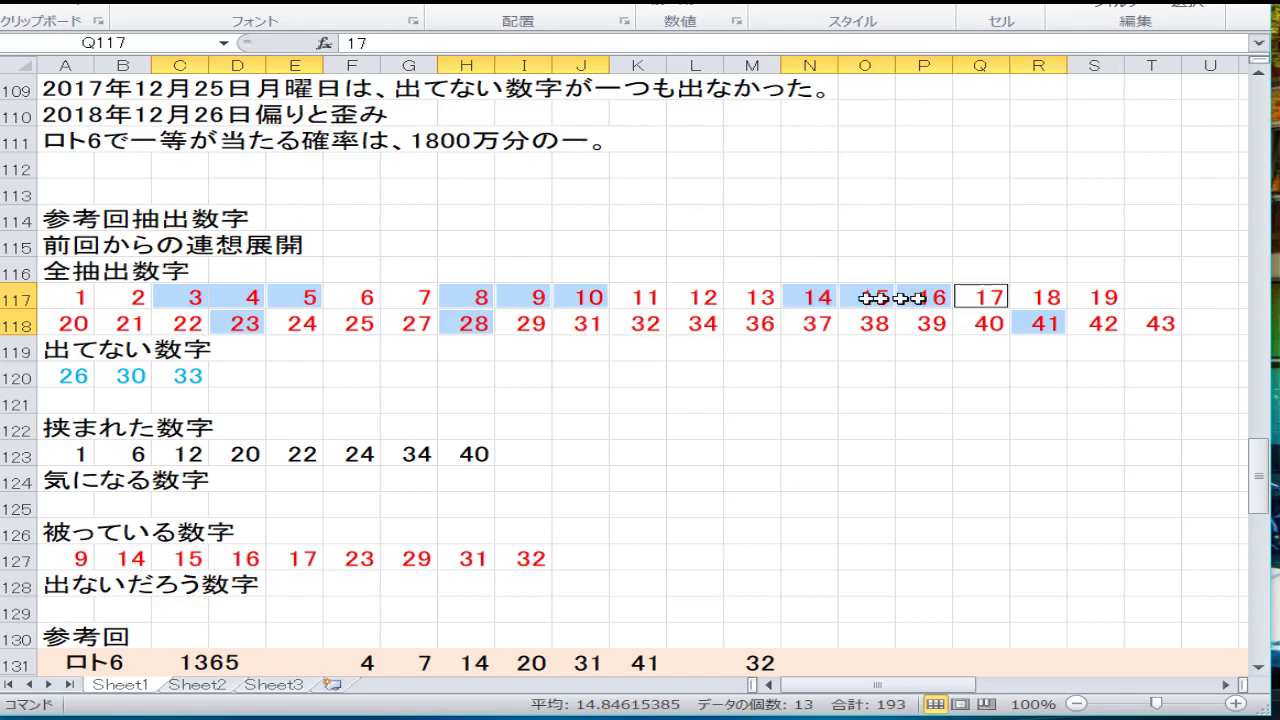
{"action": "left_click", "coordinate": [1028, 296], "text": "ctrl"}
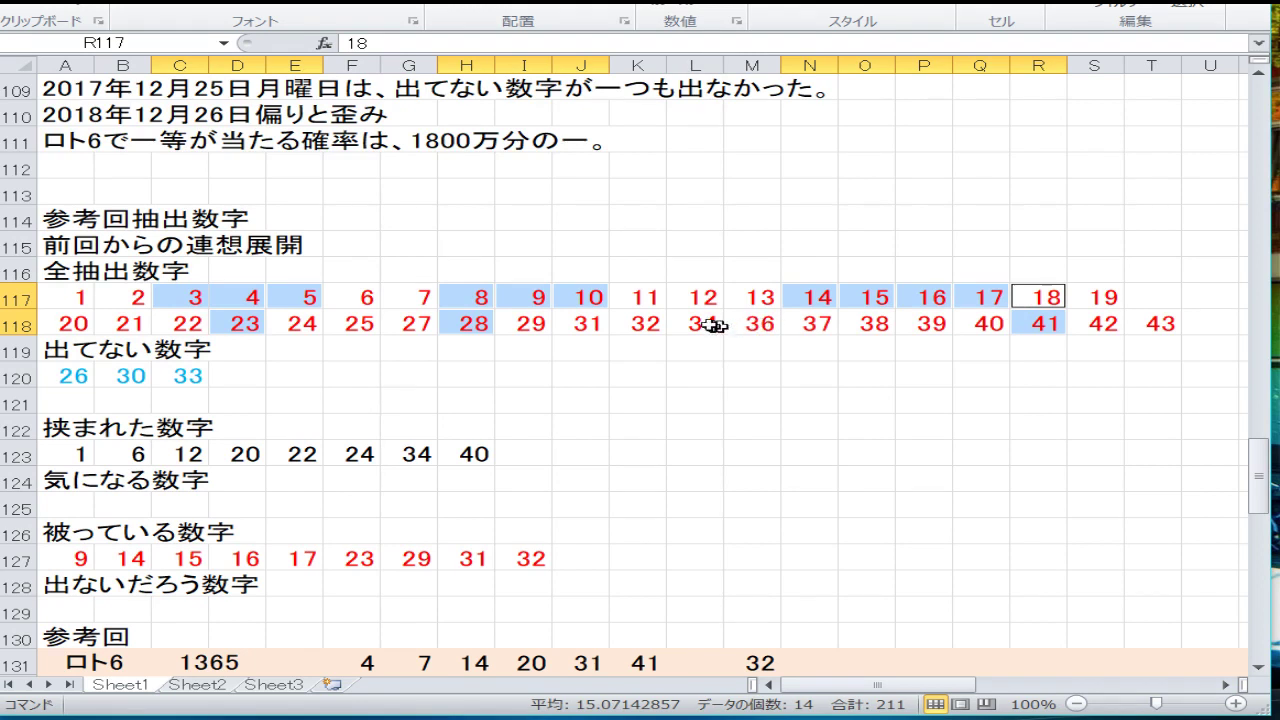
{"action": "left_click", "coordinate": [370, 322], "text": "ctrl"}
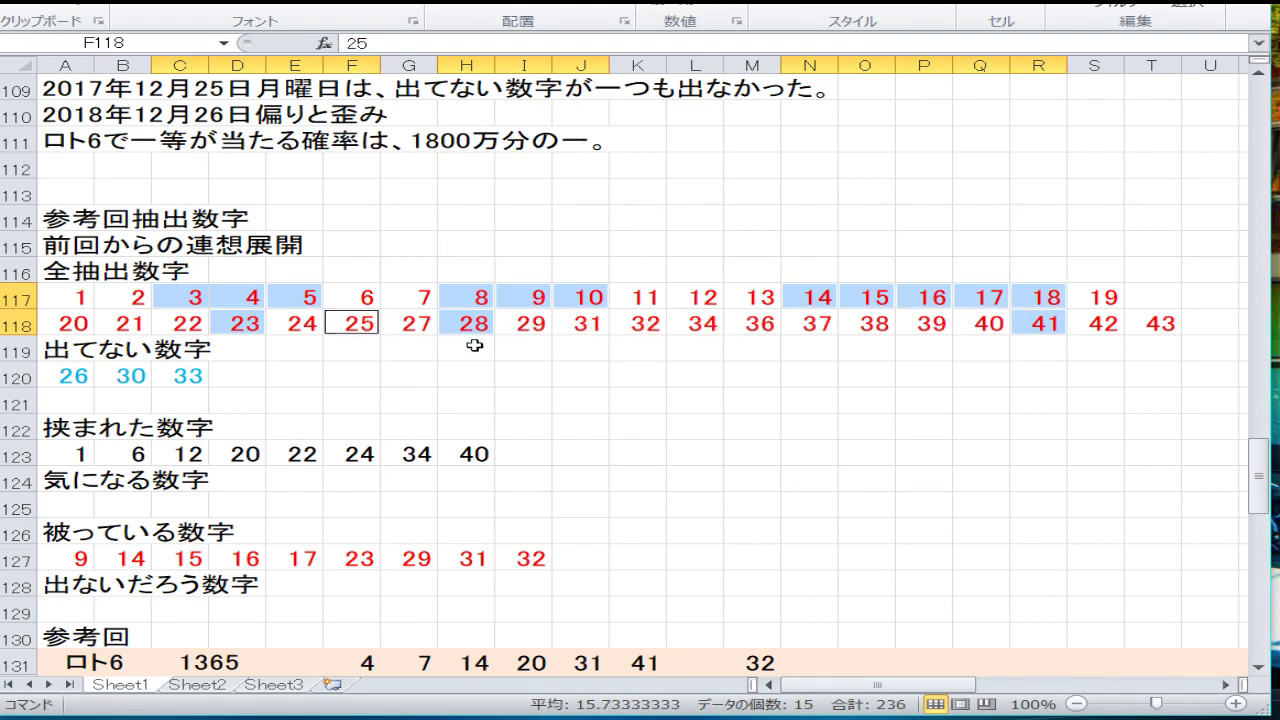
{"action": "left_click", "coordinate": [426, 326], "text": "ctrl"}
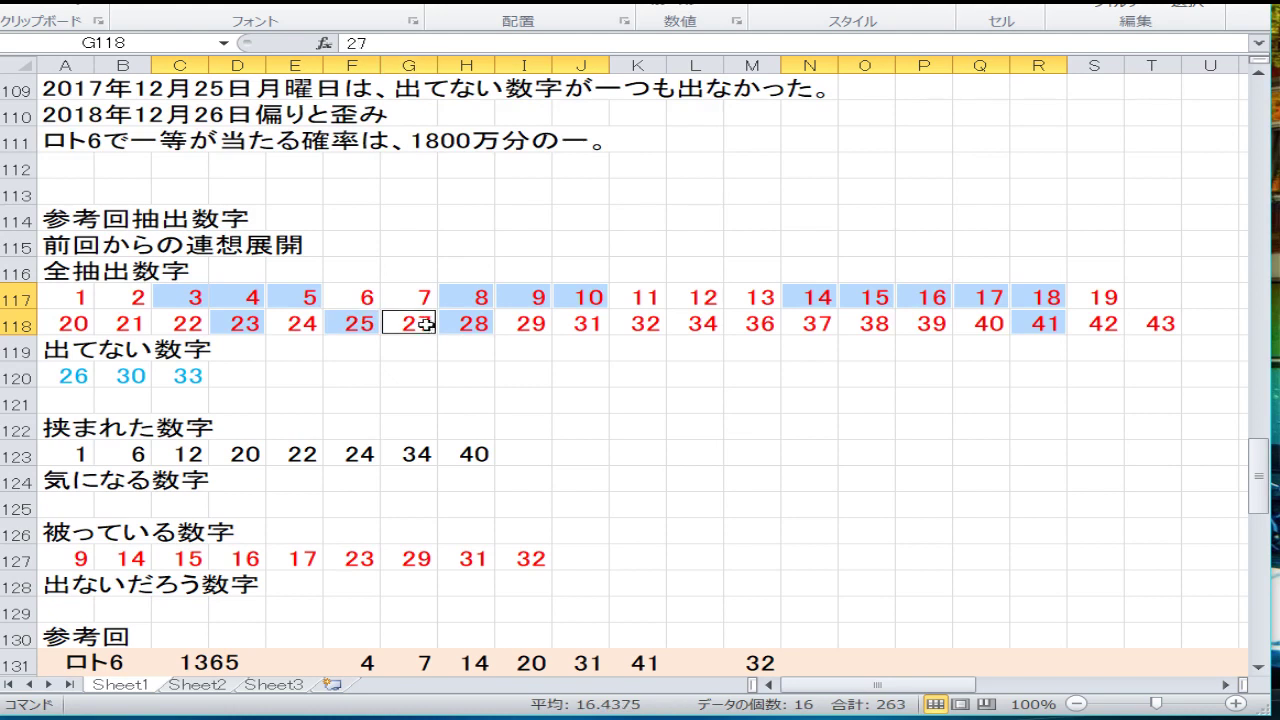
{"action": "left_click", "coordinate": [530, 325], "text": "ctrl"}
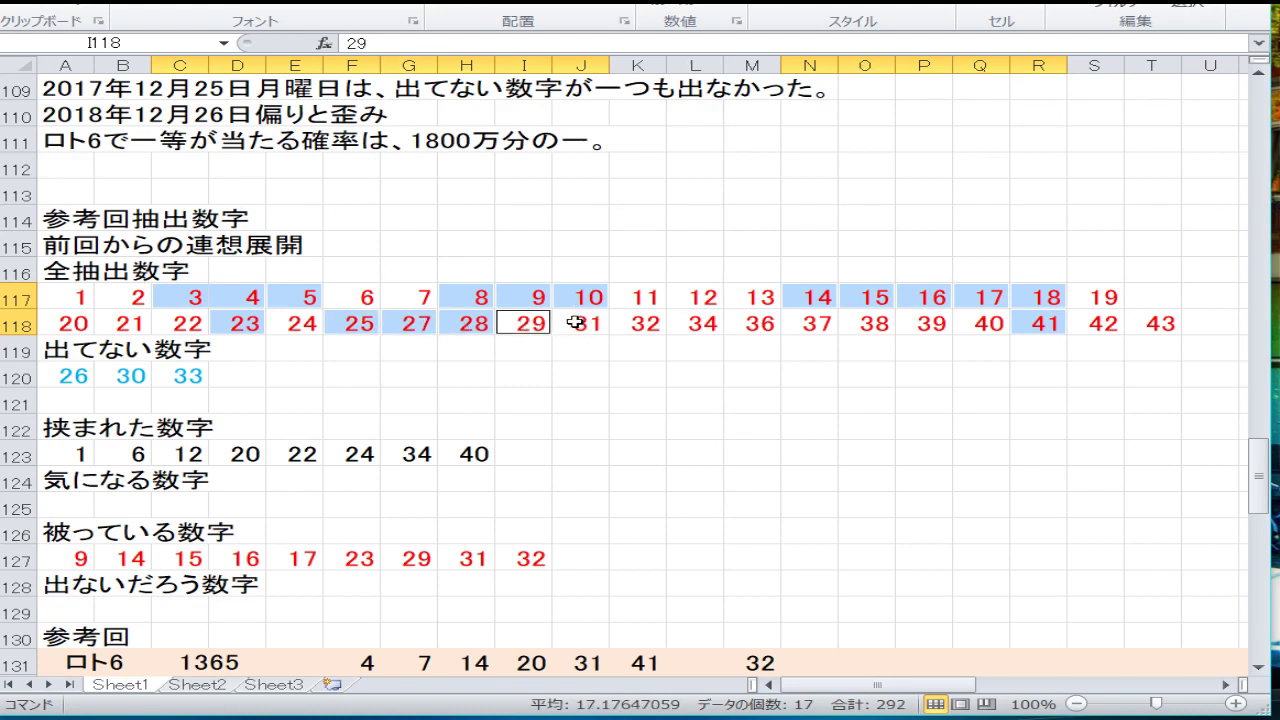
{"action": "left_click", "coordinate": [584, 323], "text": "ctrl"}
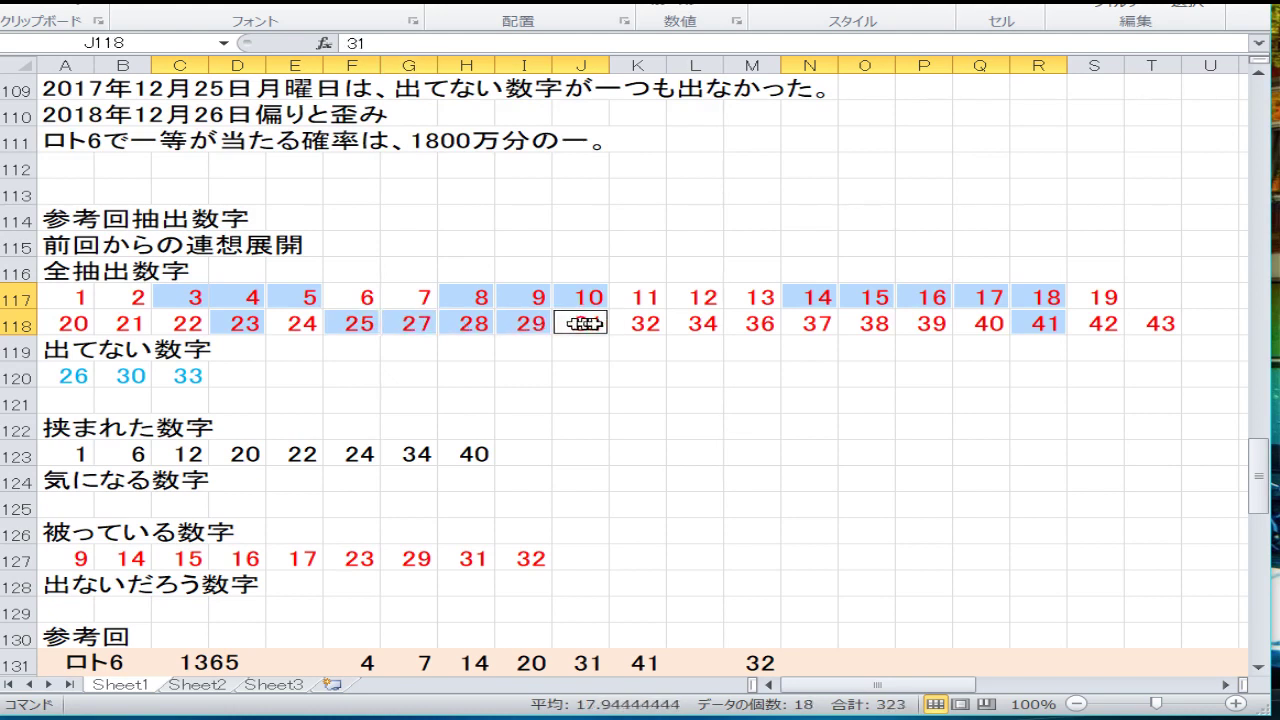
{"action": "left_click", "coordinate": [660, 325], "text": "ctrl"}
{"action": "left_click", "coordinate": [757, 325], "text": "ctrl"}
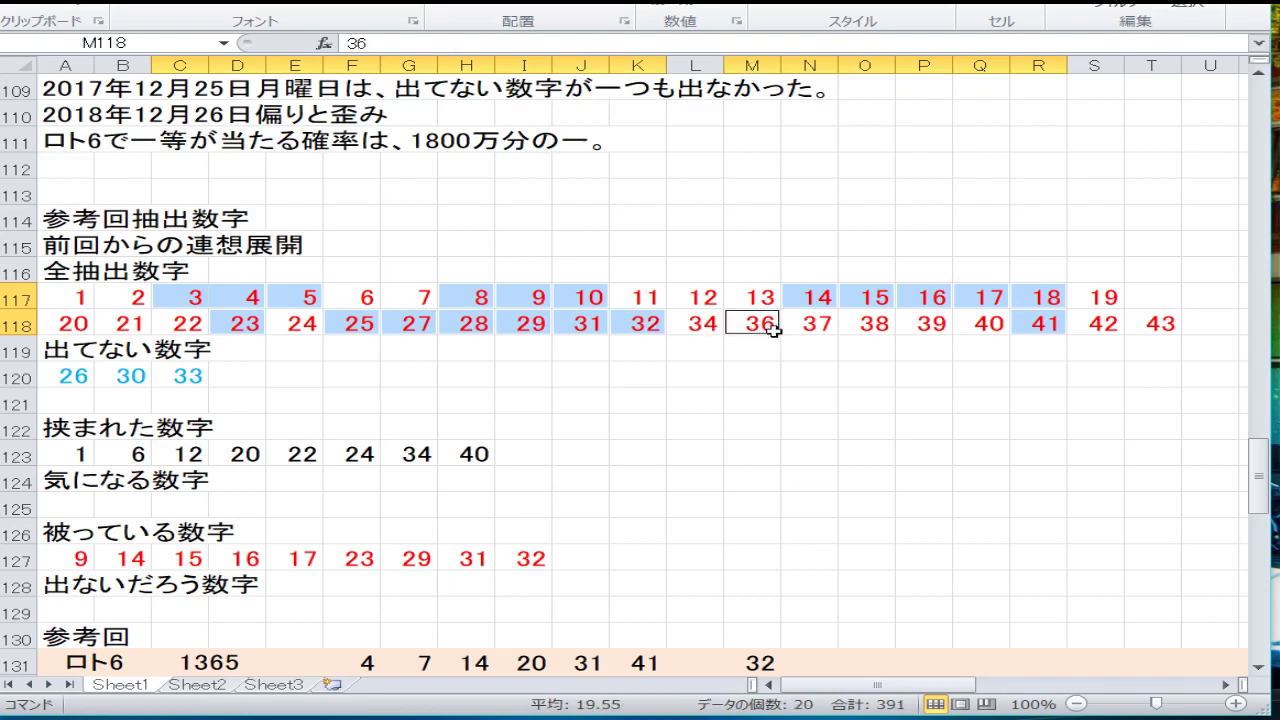
{"action": "left_click", "coordinate": [940, 323], "text": "ctrl"}
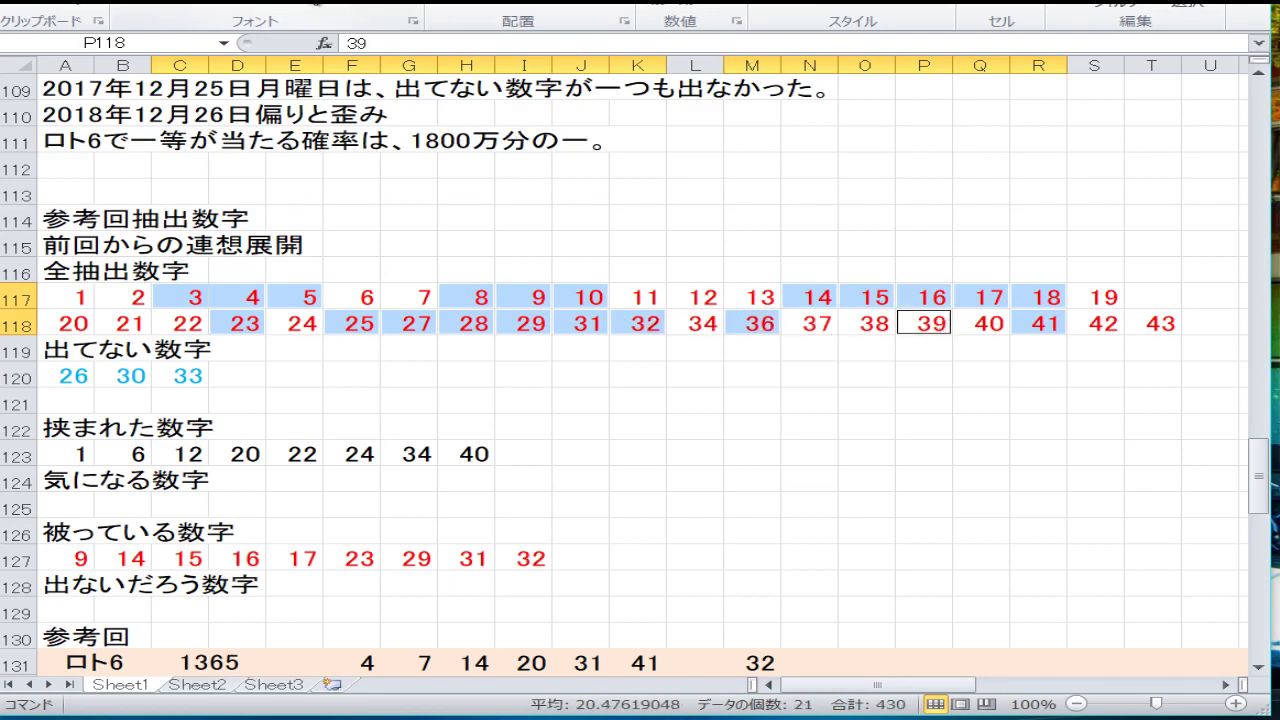
{"action": "left_click", "coordinate": [326, 5]}
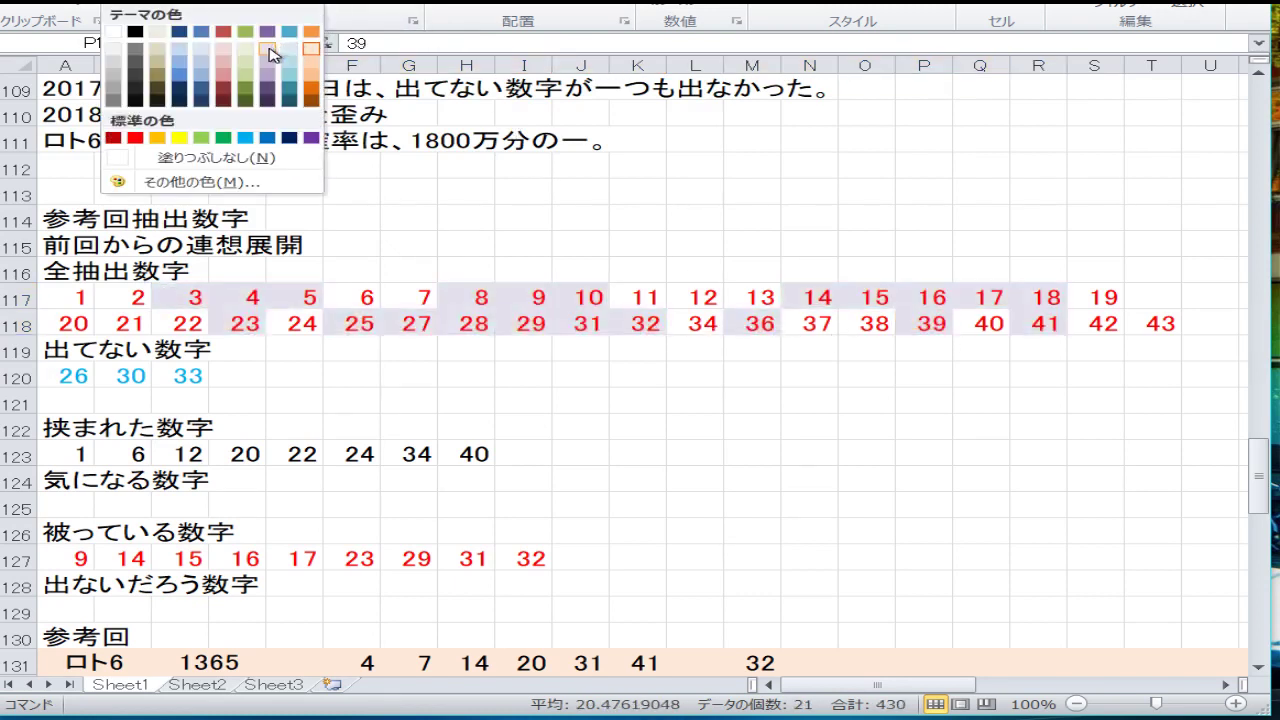
{"action": "key", "text": "Escape"}
{"action": "left_click", "coordinate": [315, 322]}
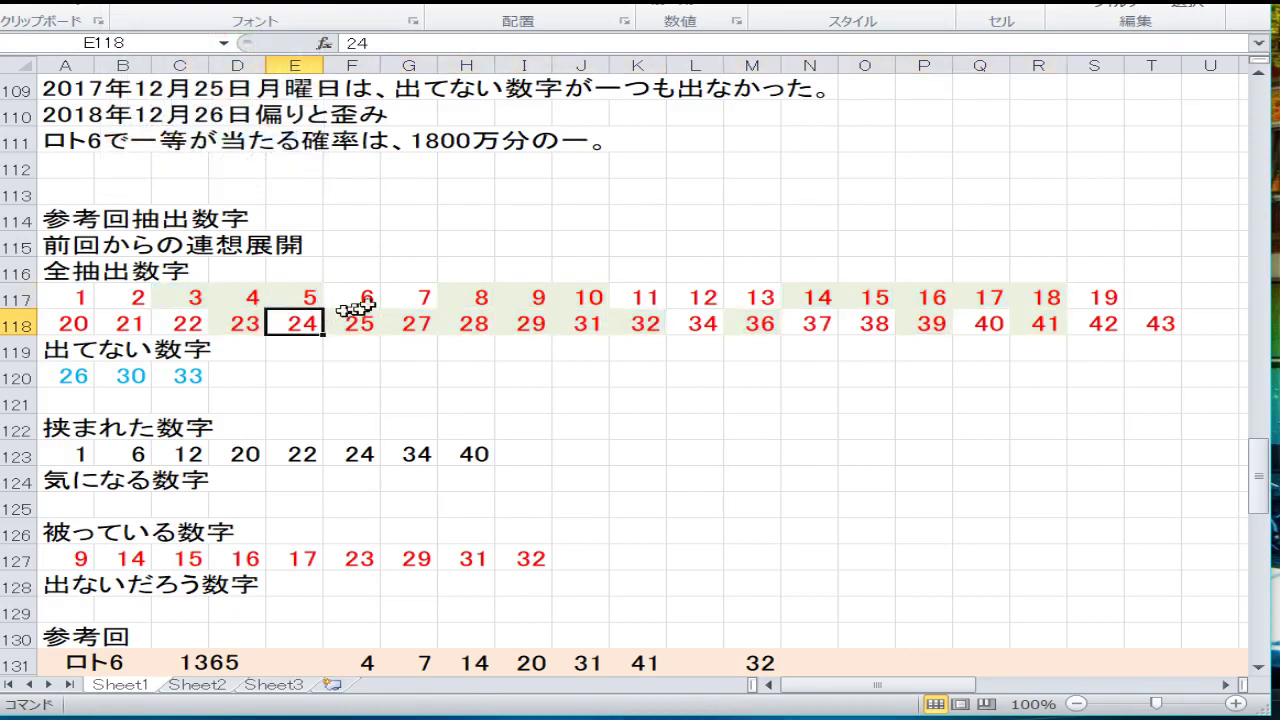
Fill 3, 6, 13, 14, 15, 16, 17, 22, 23, 29, 31 and 34 light orange in 全抽出数字 rows 117 and 118.
{"action": "left_click", "coordinate": [808, 297]}
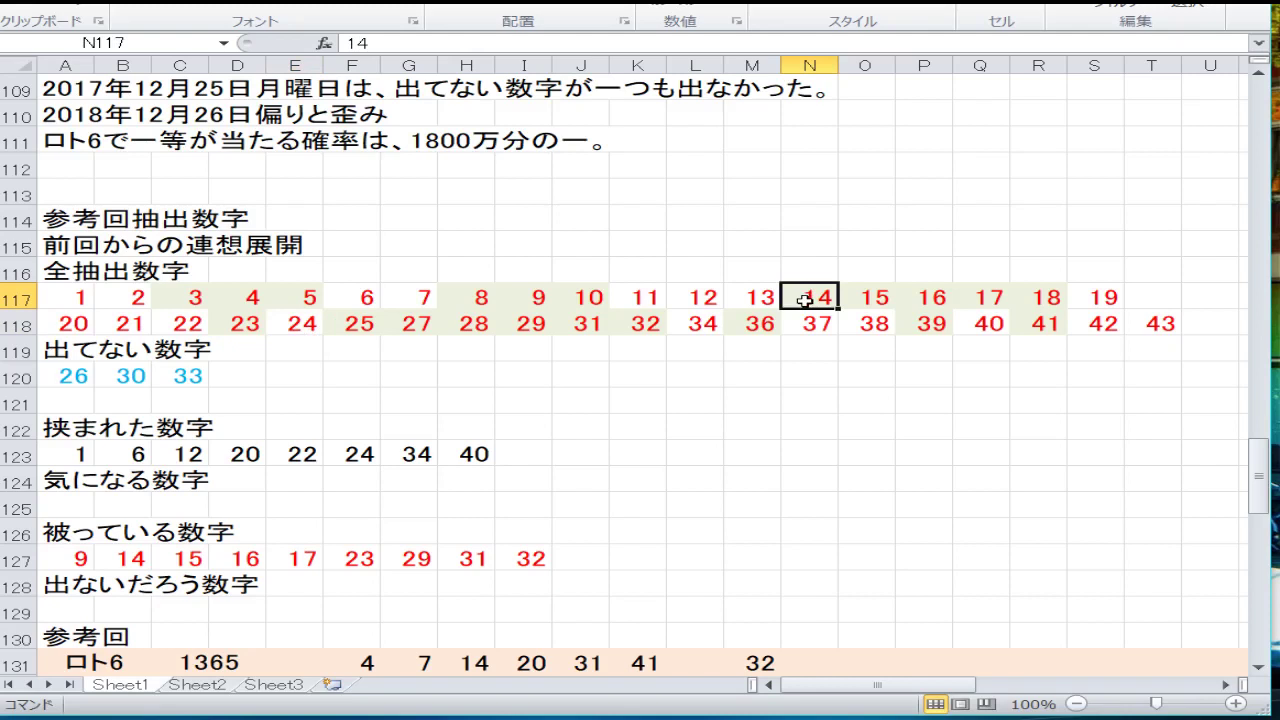
{"action": "left_click", "coordinate": [905, 297], "text": "ctrl"}
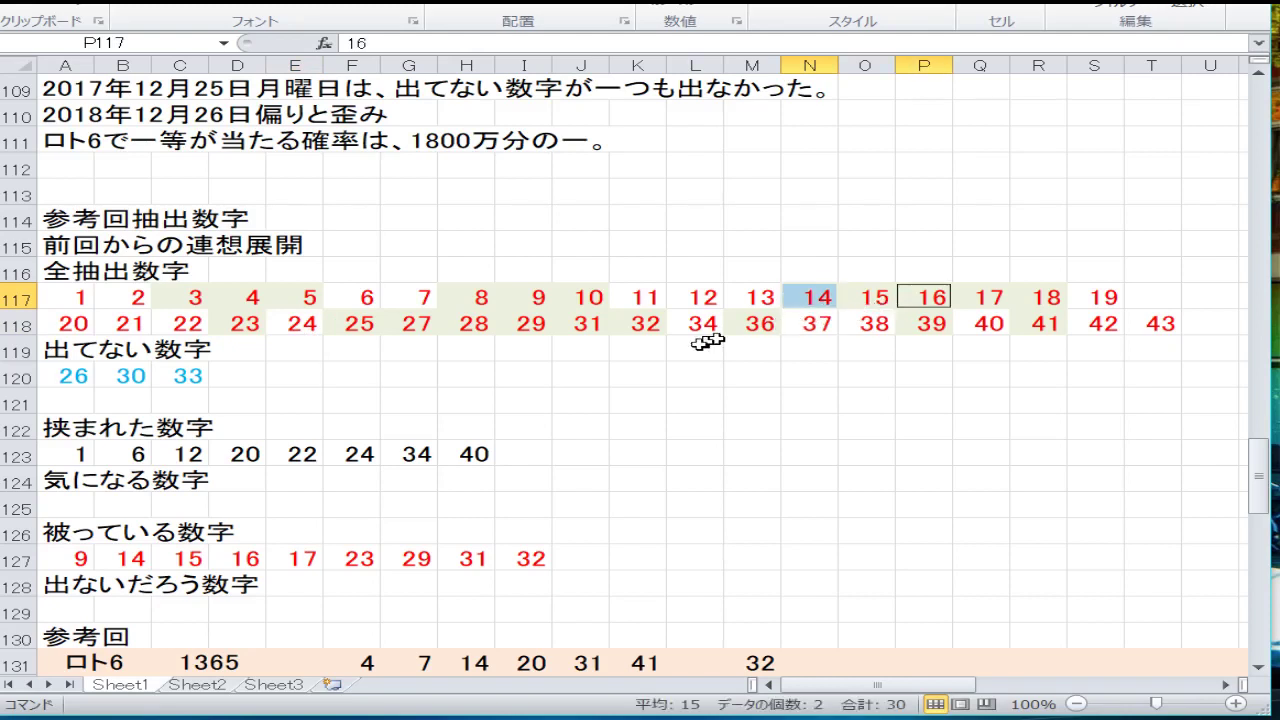
{"action": "left_click", "coordinate": [191, 297], "text": "ctrl"}
{"action": "left_click", "coordinate": [343, 298], "text": "ctrl"}
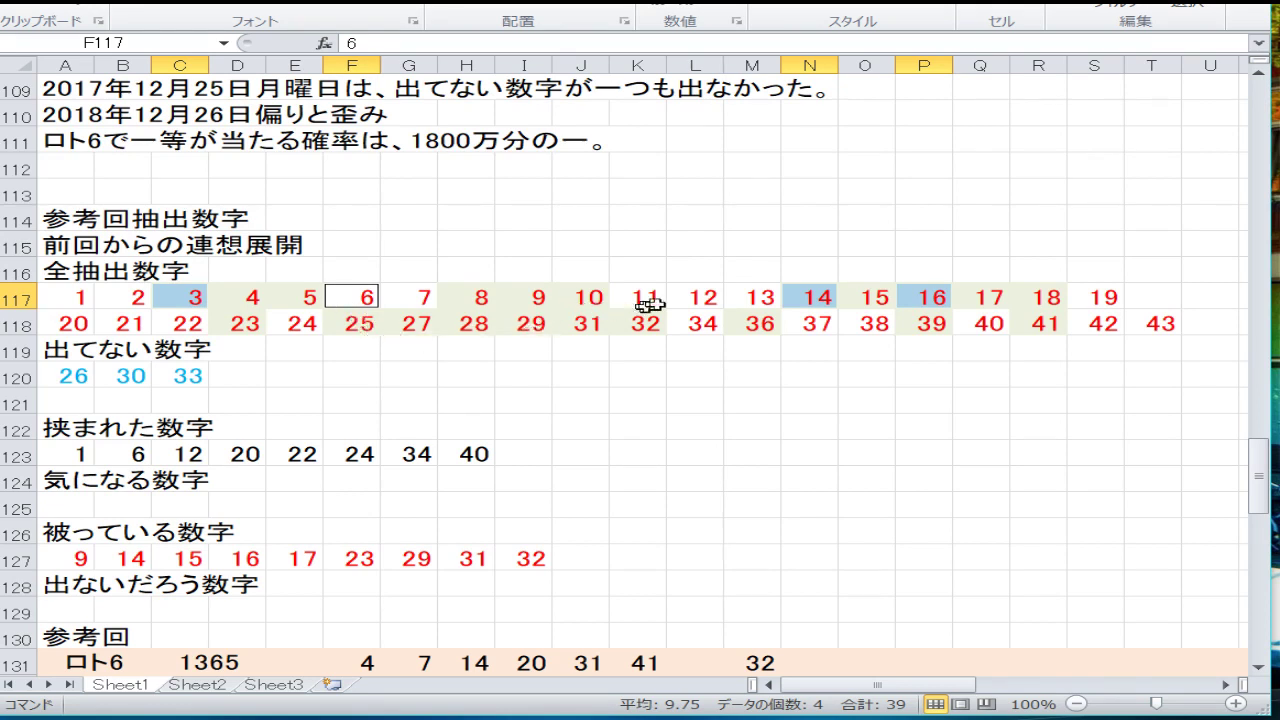
{"action": "left_click", "coordinate": [735, 298], "text": "ctrl"}
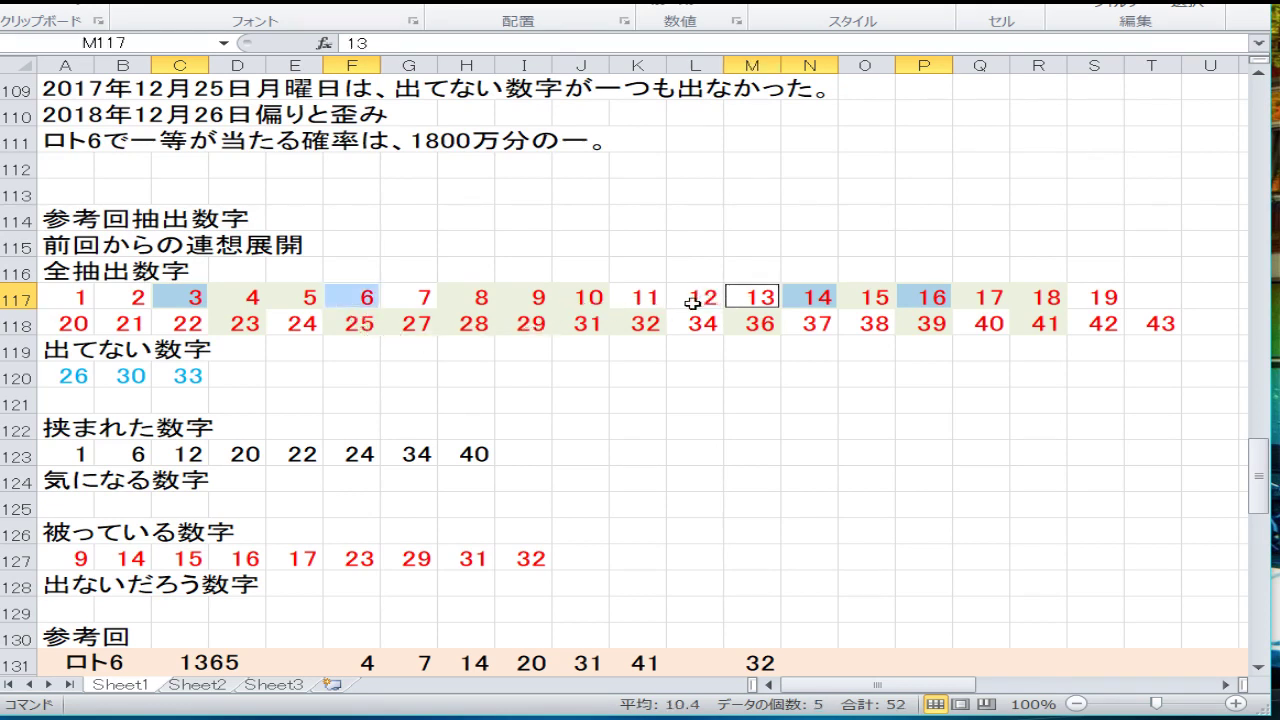
{"action": "left_click", "coordinate": [850, 298], "text": "ctrl"}
{"action": "left_click", "coordinate": [963, 297], "text": "ctrl"}
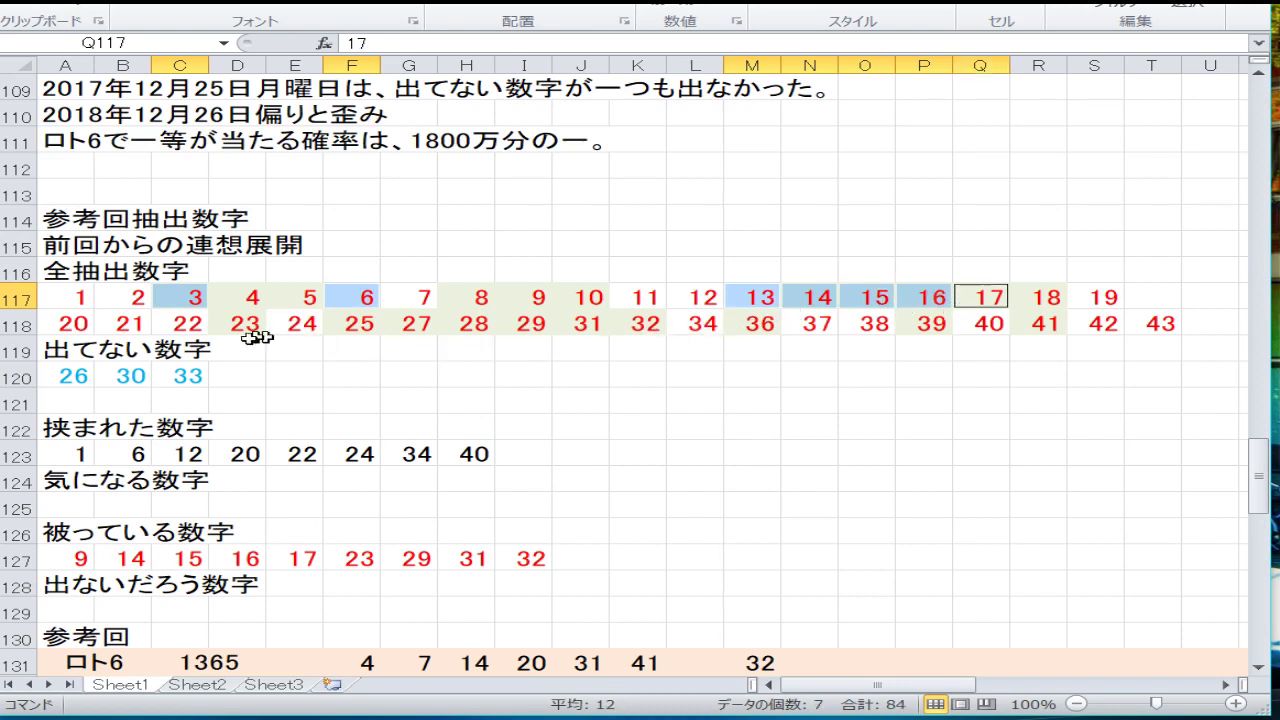
{"action": "left_click", "coordinate": [193, 325], "text": "ctrl"}
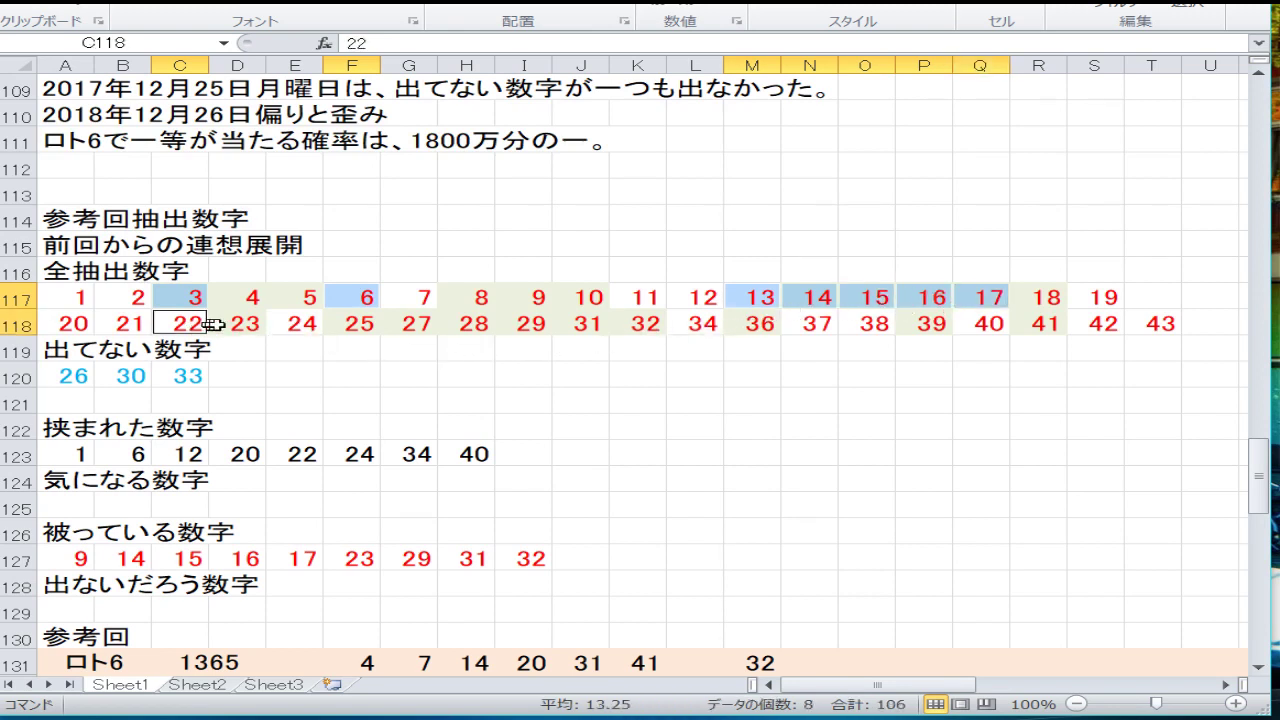
{"action": "left_click", "coordinate": [213, 323], "text": "ctrl"}
{"action": "left_click", "coordinate": [514, 325], "text": "ctrl"}
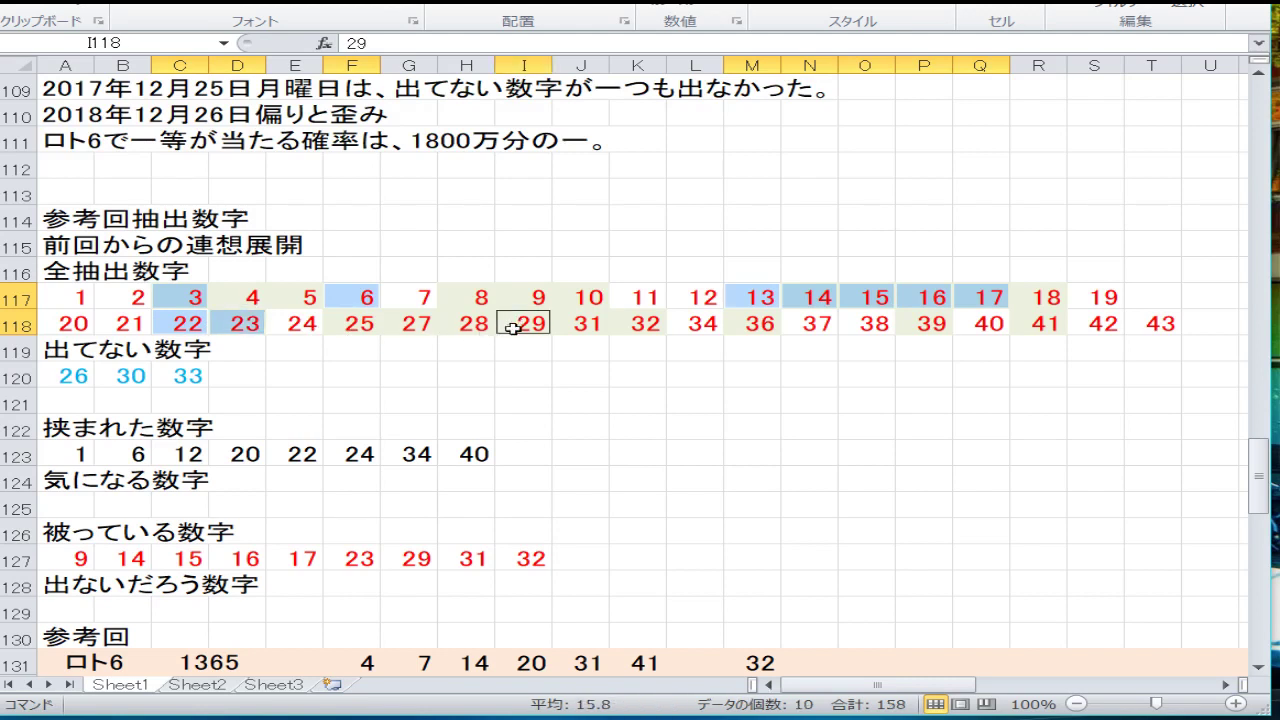
{"action": "left_click", "coordinate": [590, 324], "text": "ctrl"}
{"action": "left_click", "coordinate": [690, 323], "text": "ctrl"}
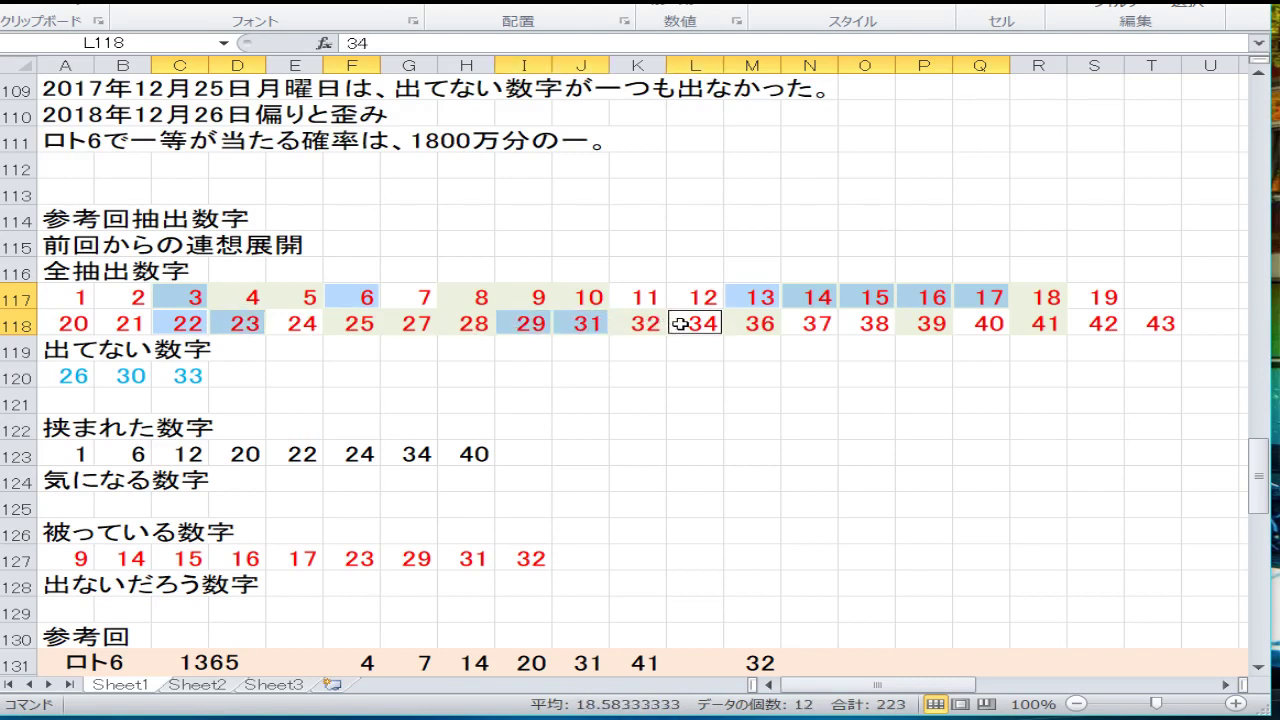
{"action": "left_click", "coordinate": [345, 10]}
{"action": "left_click", "coordinate": [275, 45]}
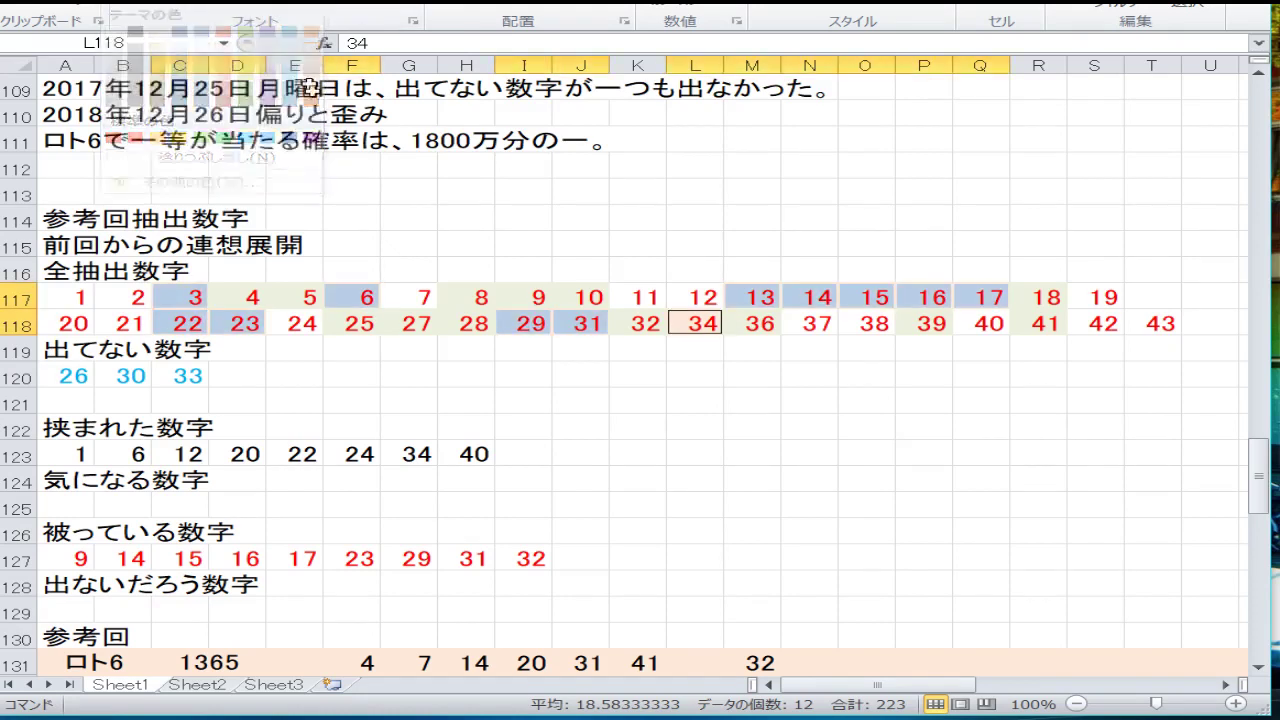
{"action": "left_click", "coordinate": [425, 300]}
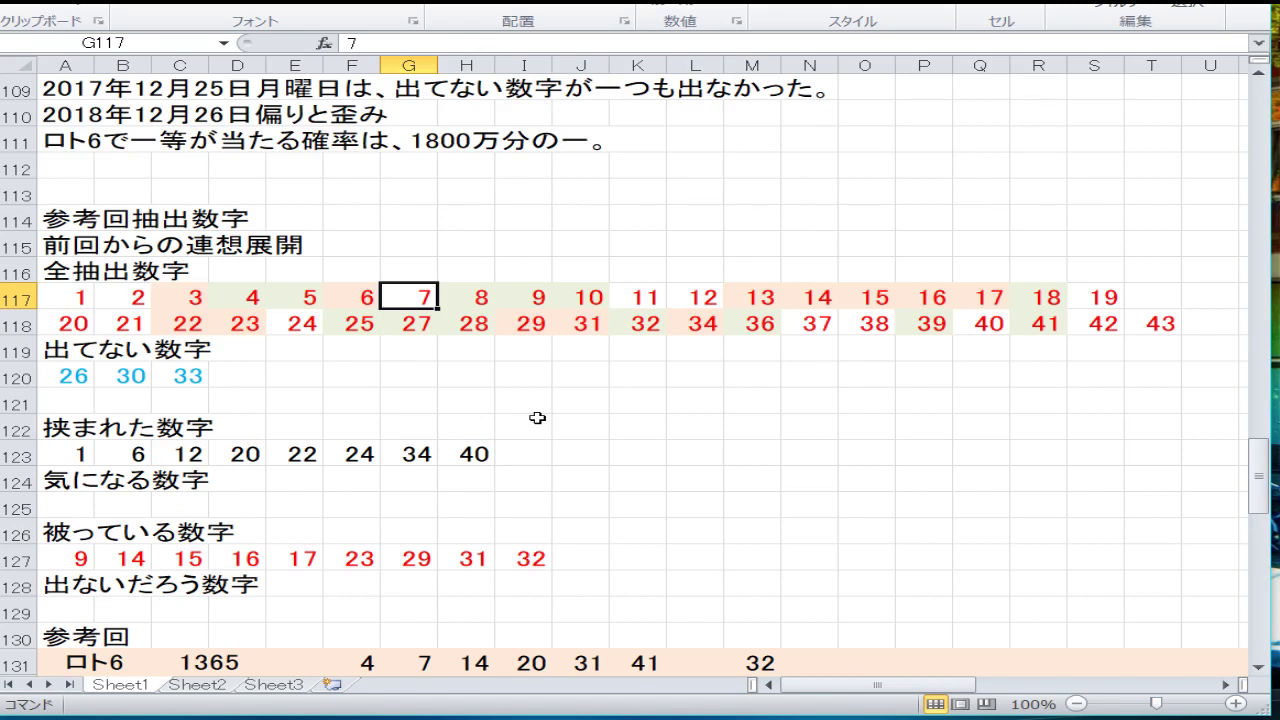
Enter 7, 24 and 40 in cells A123 to C123 of the 挟まれた数字 list.
{"action": "key", "text": "Down"}
{"action": "key", "text": "Down"}
{"action": "key", "text": "Down"}
{"action": "key", "text": "Down"}
{"action": "key", "text": "Down"}
{"action": "key", "text": "Down"}
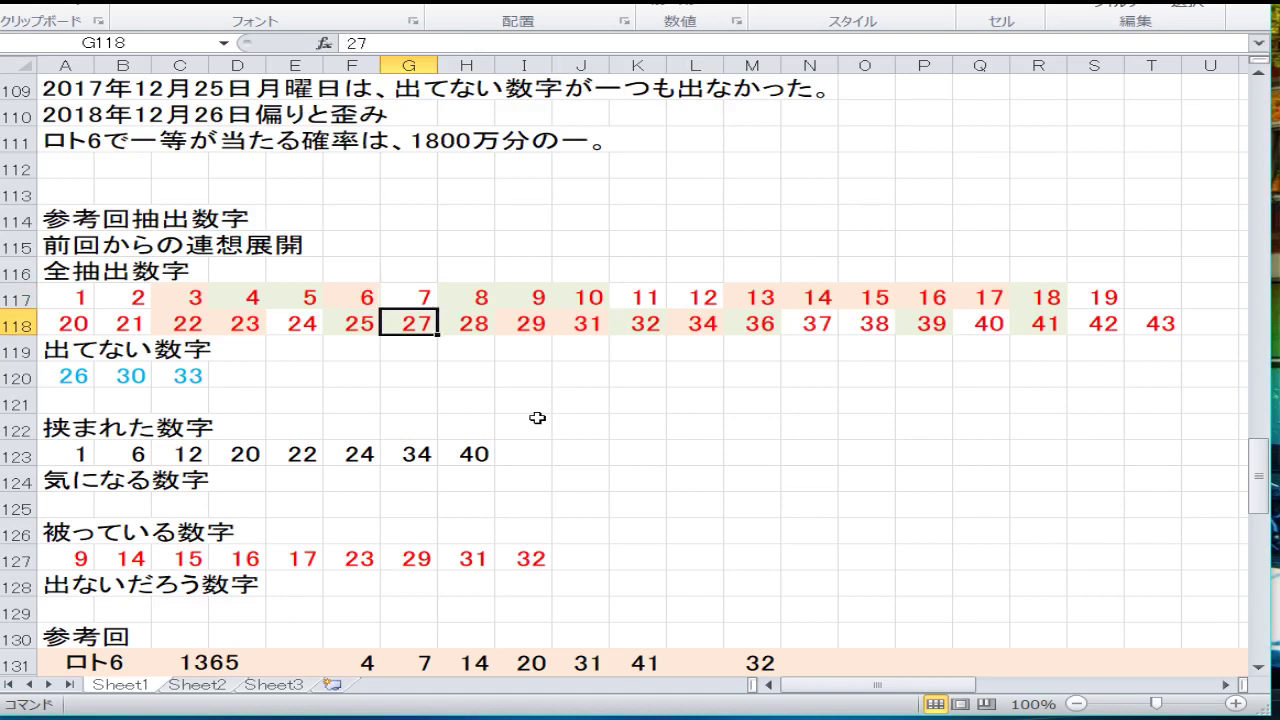
{"action": "key", "text": "Left"}
{"action": "key", "text": "Left"}
{"action": "key", "text": "Left"}
{"action": "key", "text": "Left"}
{"action": "key", "text": "Left"}
{"action": "key", "text": "Left"}
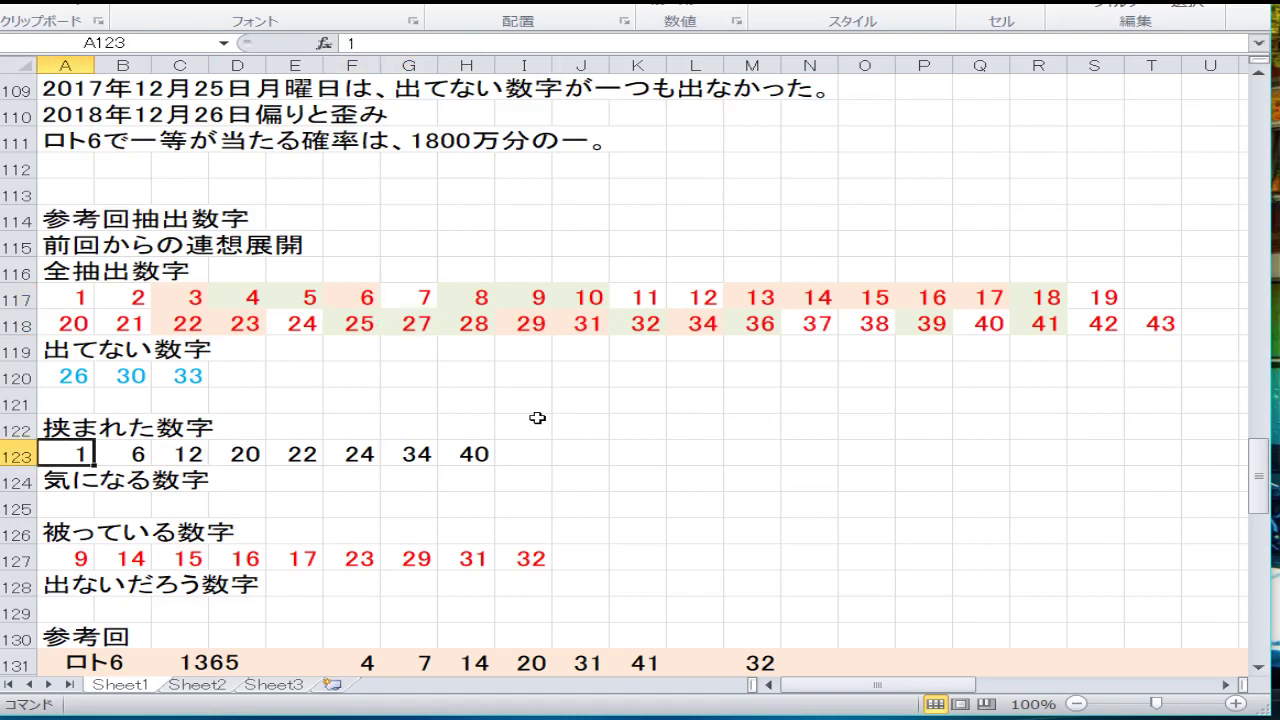
{"action": "type", "text": "7"}
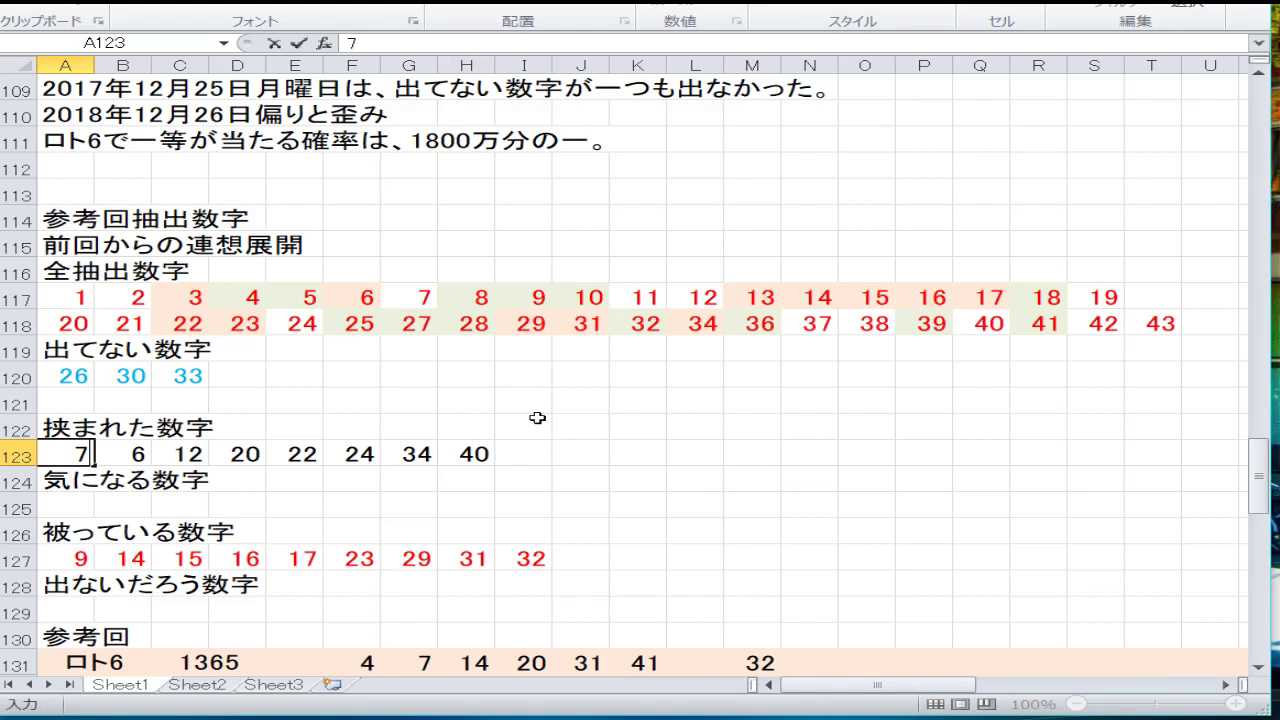
{"action": "key", "text": "Tab"}
{"action": "type", "text": "1"}
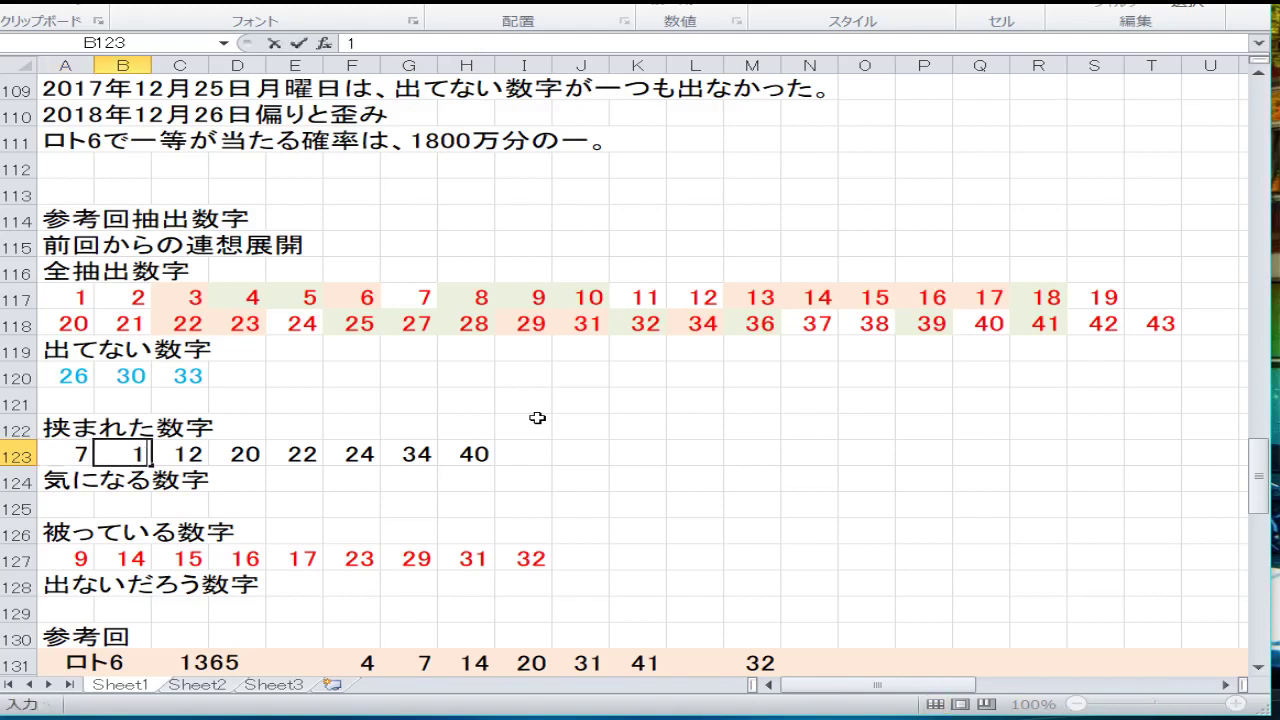
{"action": "type", "text": "4"}
{"action": "key", "text": "Tab"}
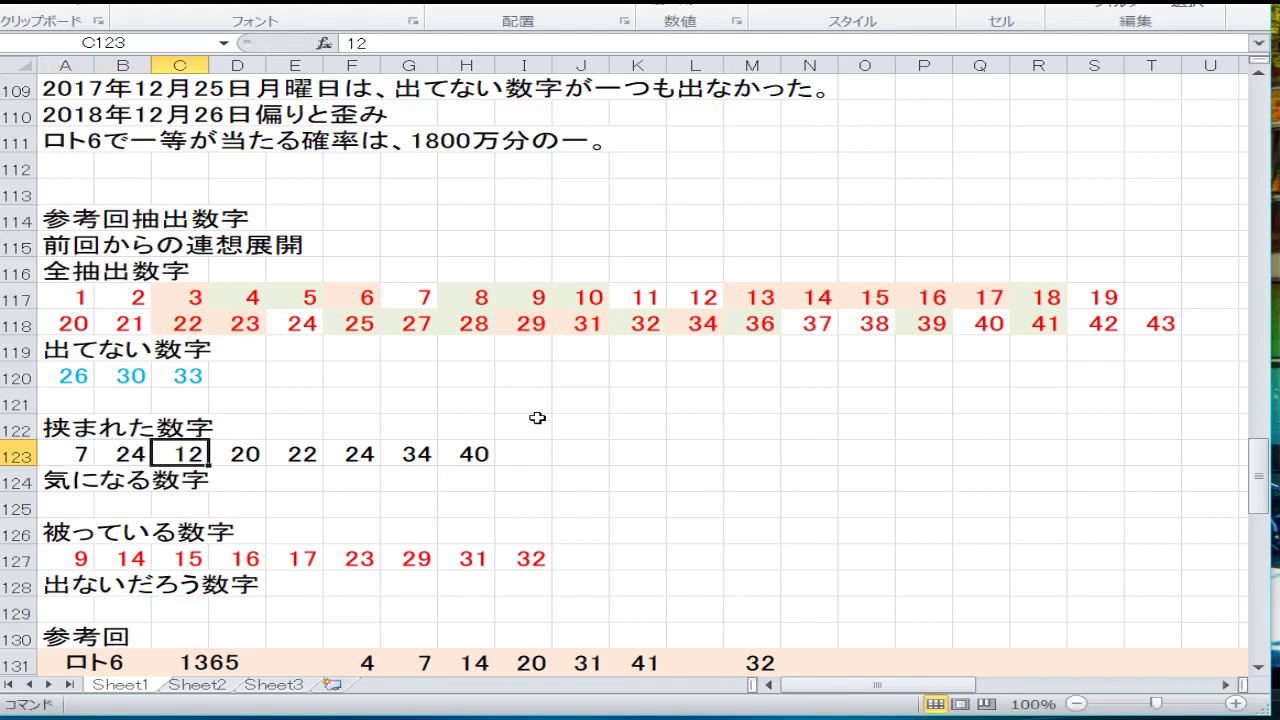
{"action": "type", "text": "40"}
{"action": "key", "text": "Tab"}
Clear the leftover numbers in cells D123 to H123 of the 挟まれた数字 list.
{"action": "key", "text": "Tab"}
{"action": "key", "text": "Tab"}
{"action": "key", "text": "Tab"}
{"action": "key", "text": "Tab"}
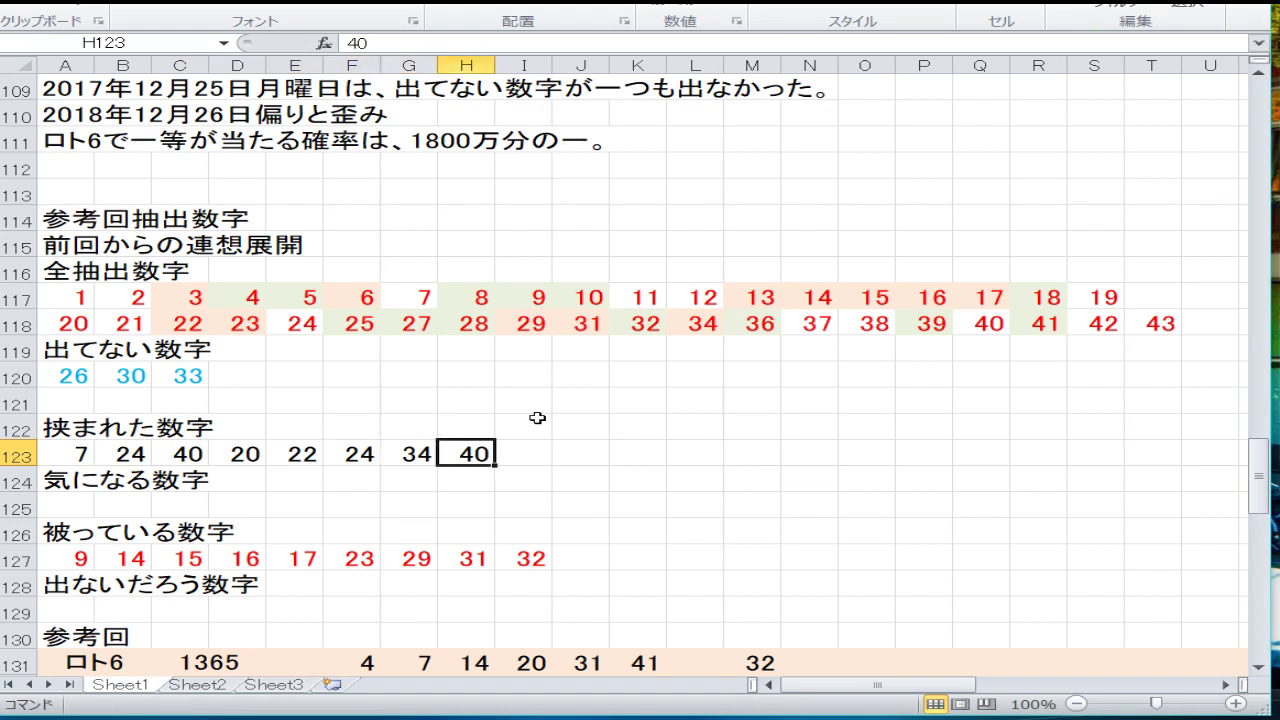
{"action": "key", "text": "BackSpace"}
{"action": "key", "text": "Return"}
{"action": "key", "text": "Up"}
{"action": "key", "text": "Left"}
{"action": "key", "text": "BackSpace"}
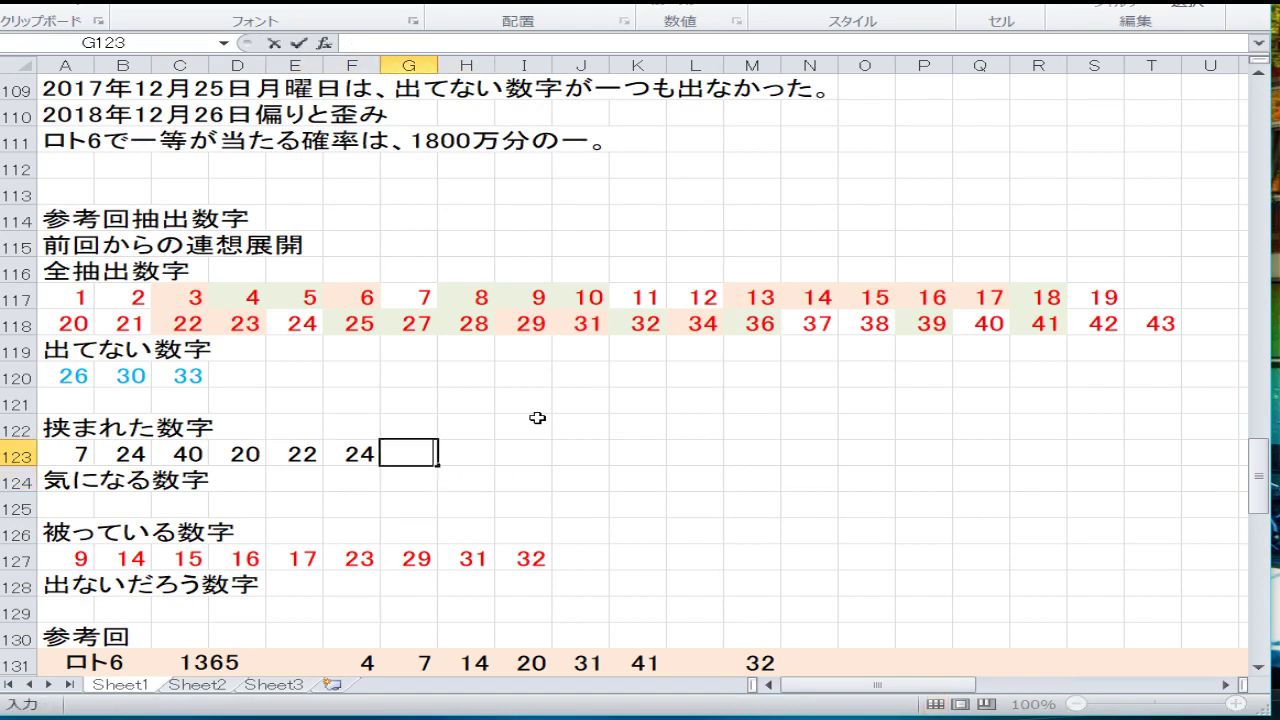
{"action": "key", "text": "Left"}
{"action": "key", "text": "BackSpace"}
{"action": "key", "text": "Left"}
{"action": "key", "text": "BackSpace"}
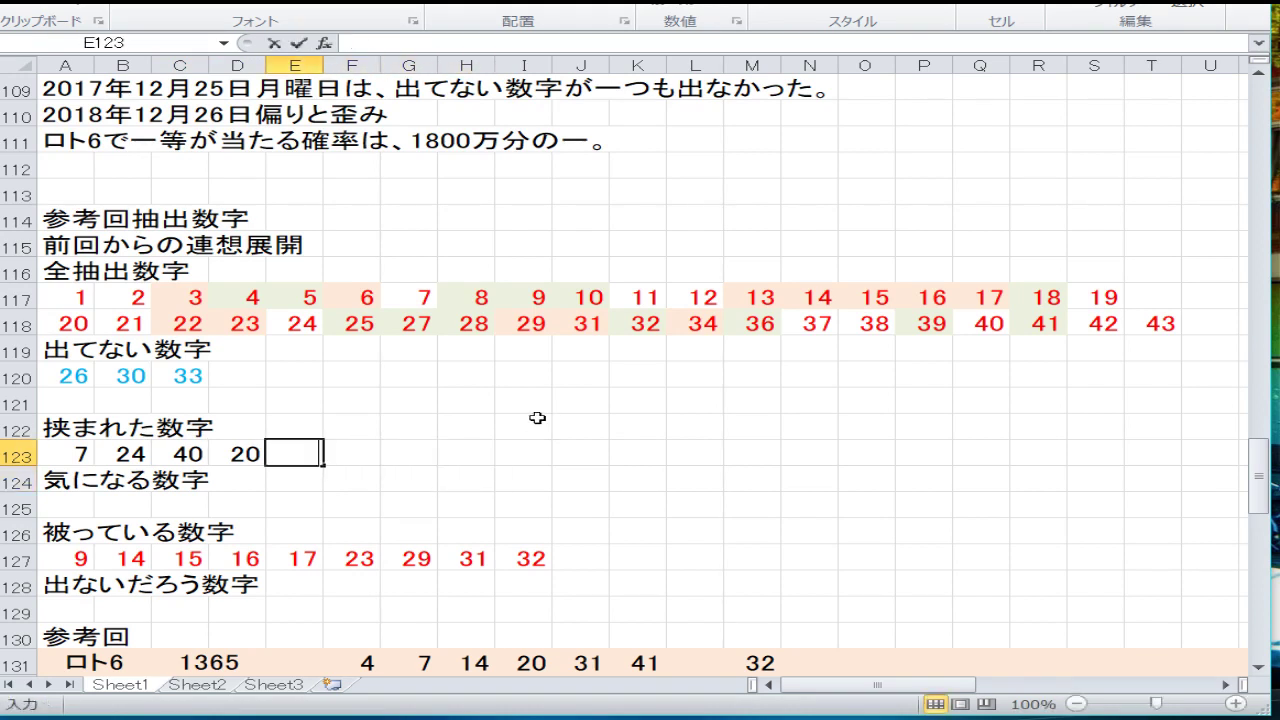
{"action": "key", "text": "Left"}
{"action": "key", "text": "BackSpace"}
{"action": "key", "text": "Return"}
Enter 3, 14, 15, 16, 17, 23 and 29 in cells A127 to G127 of the 被っている数字 list.
{"action": "key", "text": "Down"}
{"action": "key", "text": "Down"}
{"action": "key", "text": "Down"}
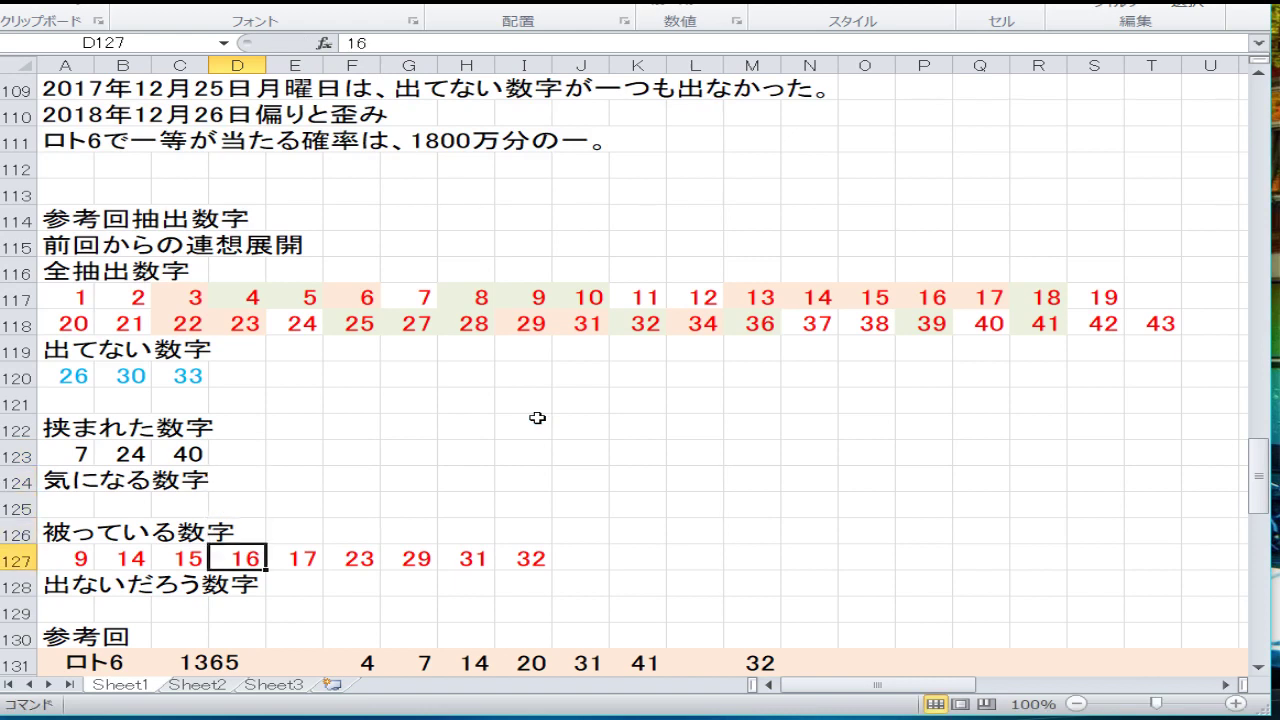
{"action": "key", "text": "Left"}
{"action": "key", "text": "Left"}
{"action": "key", "text": "Left"}
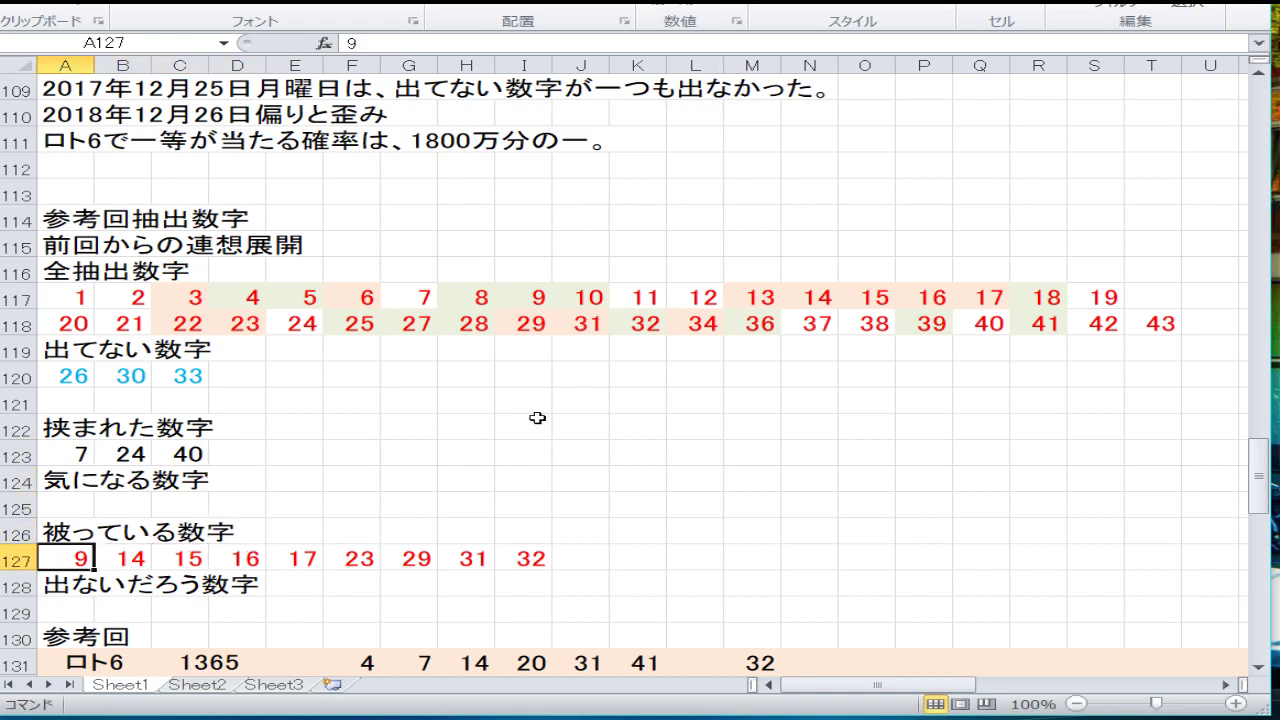
{"action": "type", "text": "3"}
{"action": "key", "text": "Right"}
{"action": "type", "text": "14"}
{"action": "key", "text": "Right"}
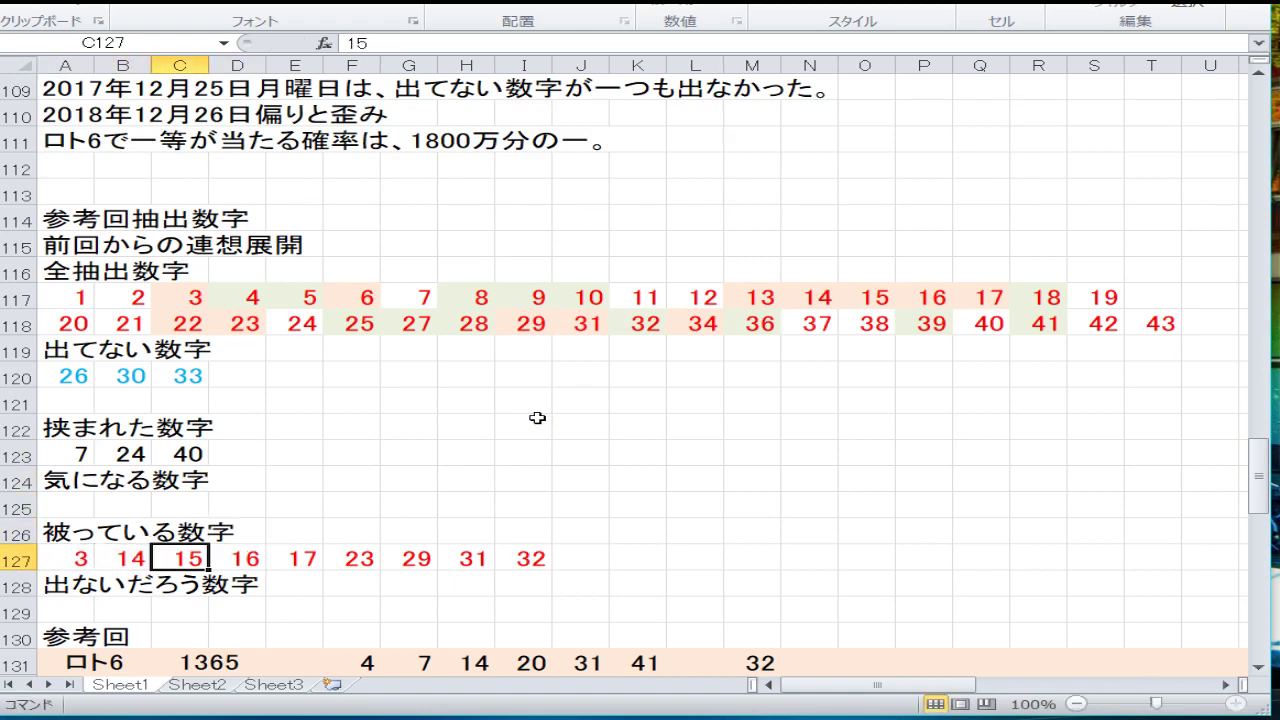
{"action": "type", "text": "15"}
{"action": "key", "text": "Right"}
{"action": "type", "text": "16"}
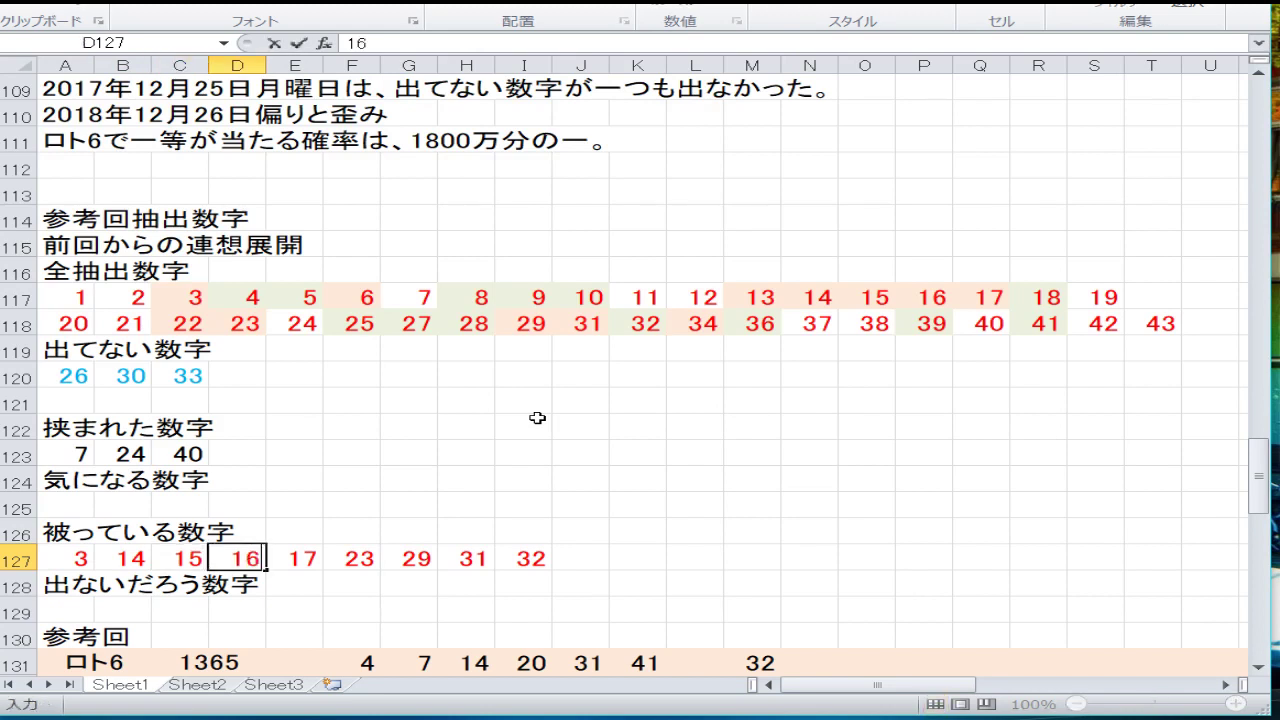
{"action": "key", "text": "Right"}
{"action": "type", "text": "17"}
{"action": "key", "text": "Right"}
{"action": "type", "text": "23"}
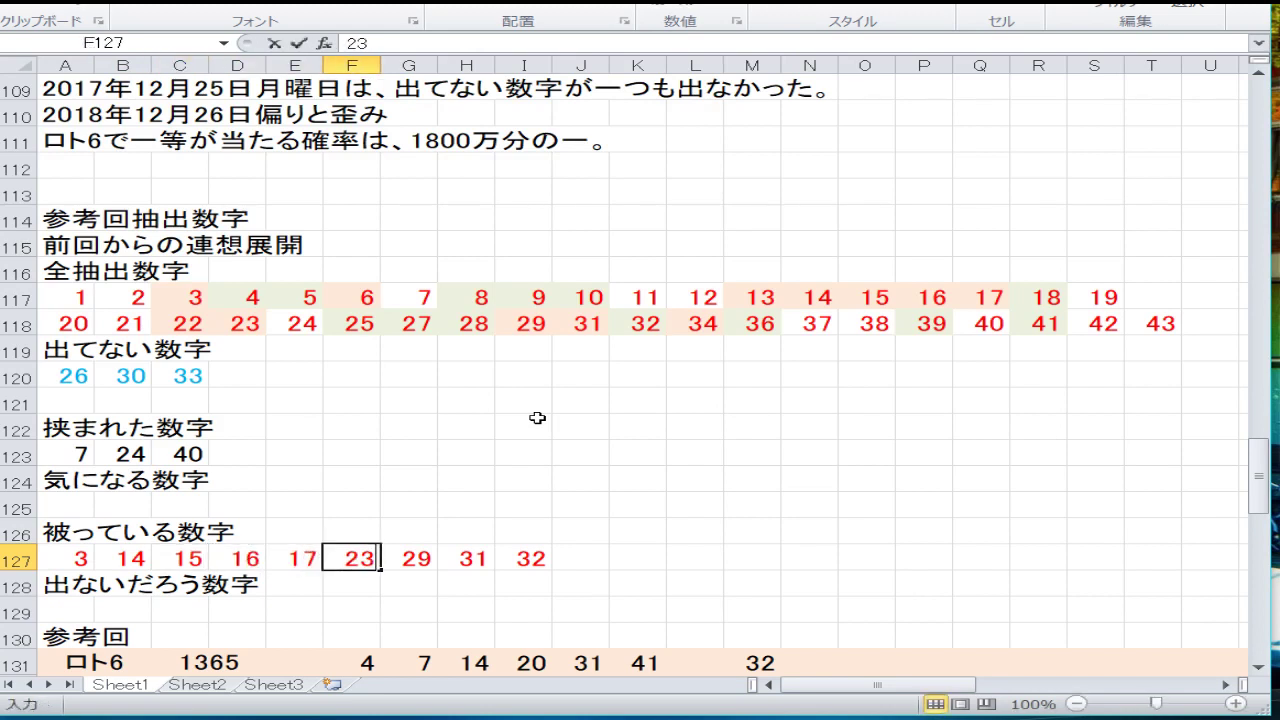
{"action": "key", "text": "Right"}
{"action": "type", "text": "2"}
{"action": "key", "text": "Right"}
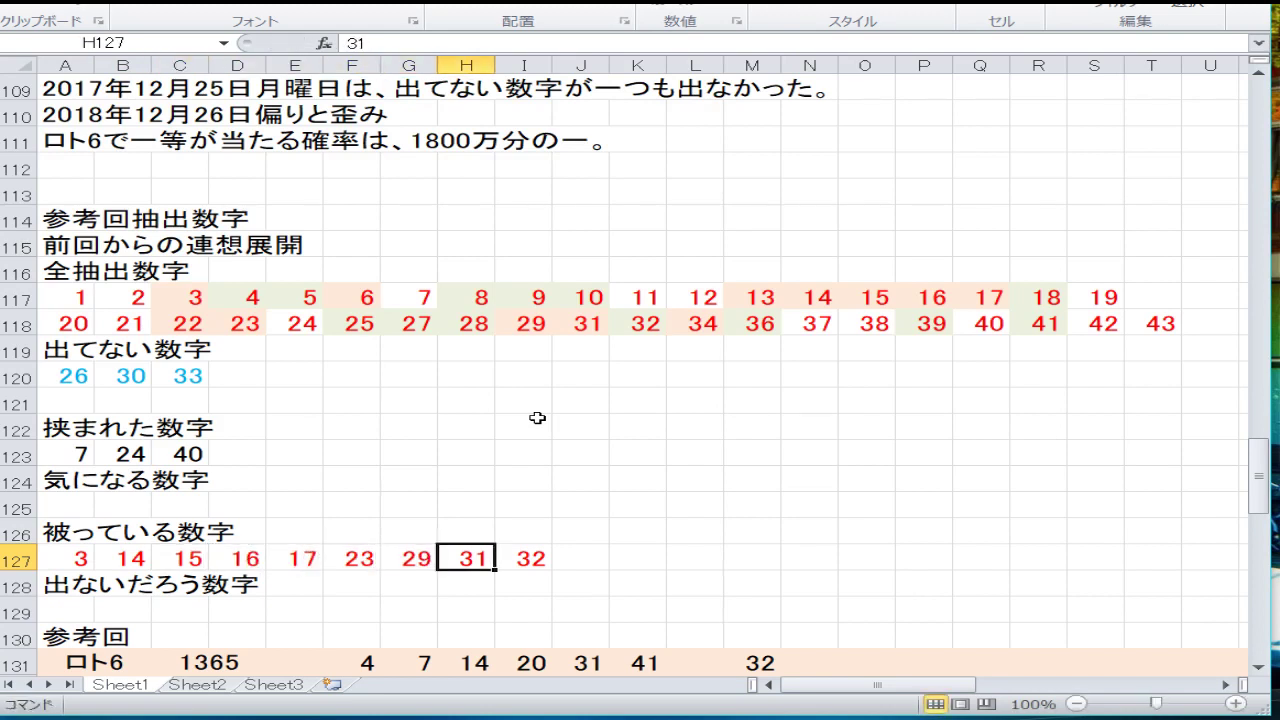
Clear the leftover number in cell I127 of the 被っている数字 list.
{"action": "key", "text": "Right"}
{"action": "key", "text": "Delete"}
{"action": "key", "text": "Return"}
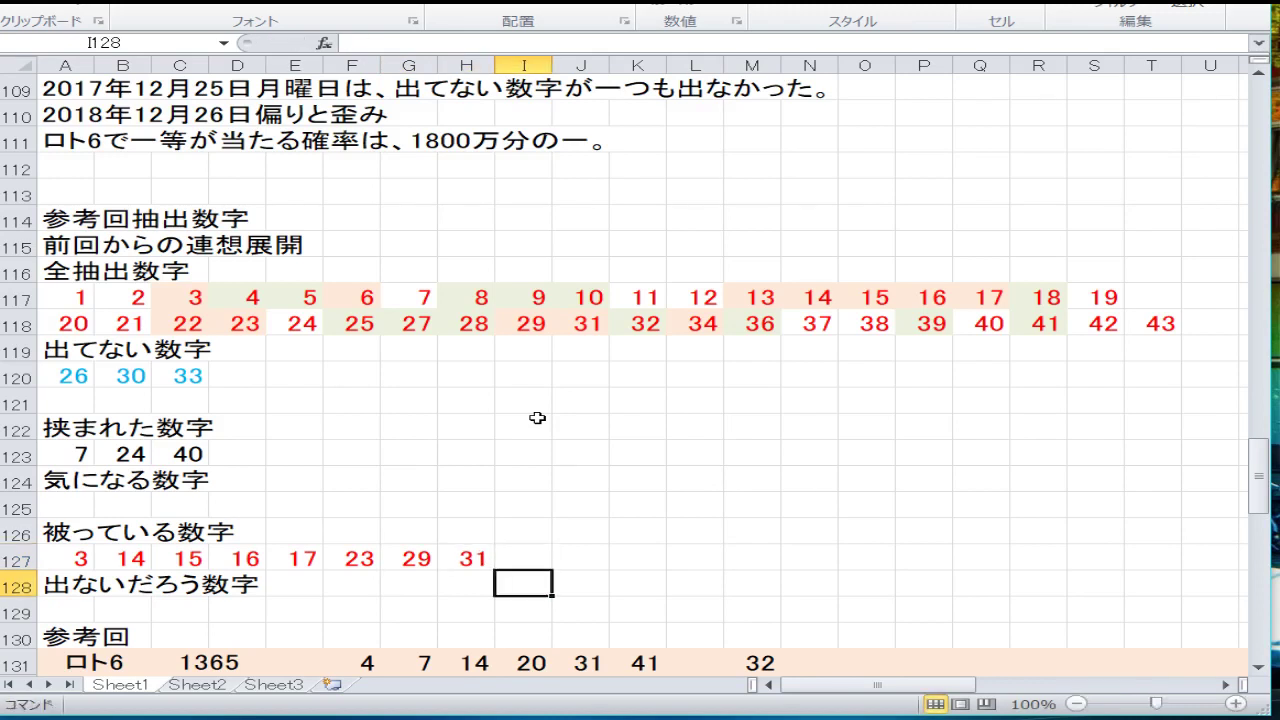
Copy the draw results in A9:O14 over the 参考回 block starting at A131, replacing its existing contents.
{"action": "scroll", "coordinate": [620, 450], "scroll_direction": "up", "scroll_amount": 20}
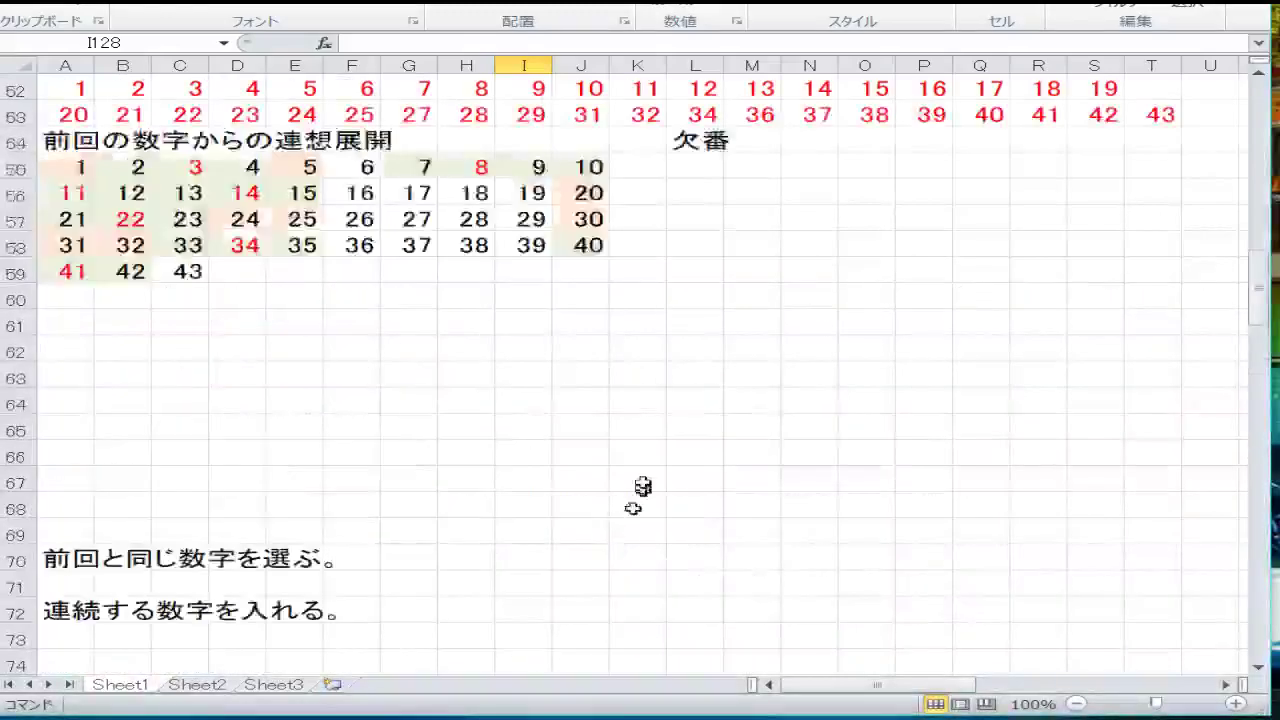
{"action": "scroll", "coordinate": [644, 457], "scroll_direction": "up", "scroll_amount": 10}
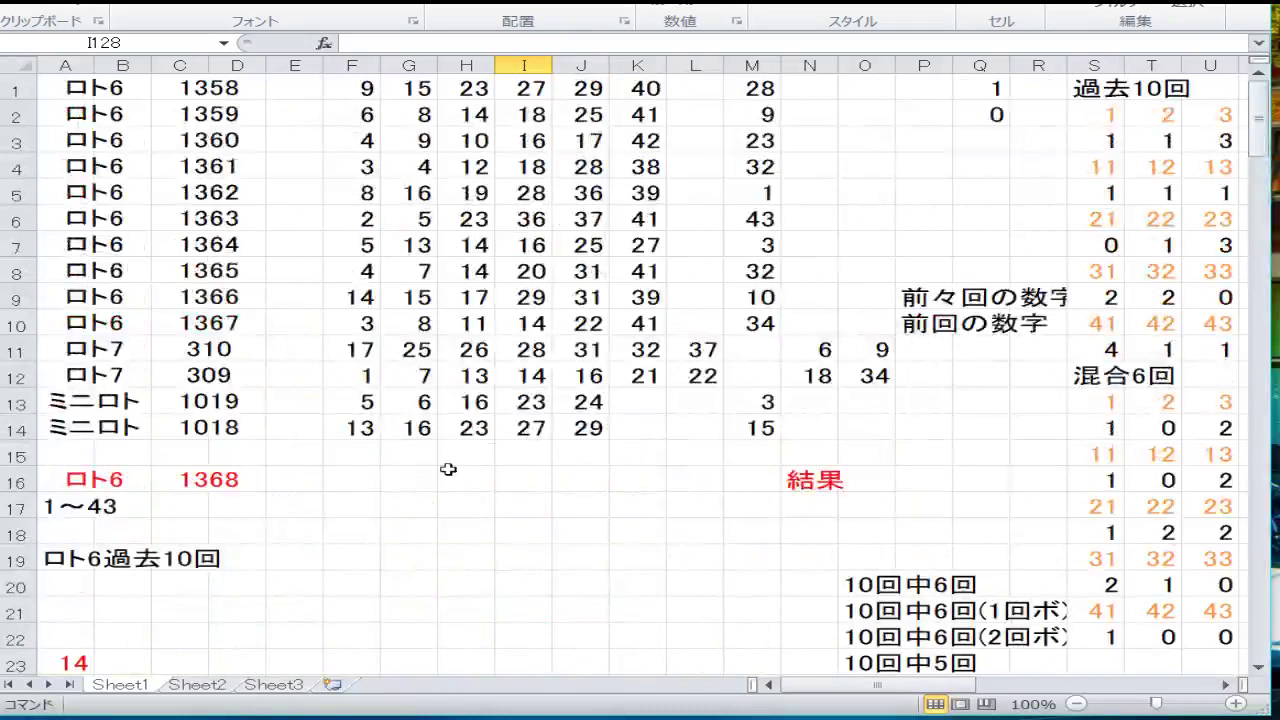
{"action": "left_click", "coordinate": [857, 446]}
{"action": "left_click_drag", "start_coordinate": [869, 421], "coordinate": [103, 300]}
{"action": "right_click", "coordinate": [103, 300]}
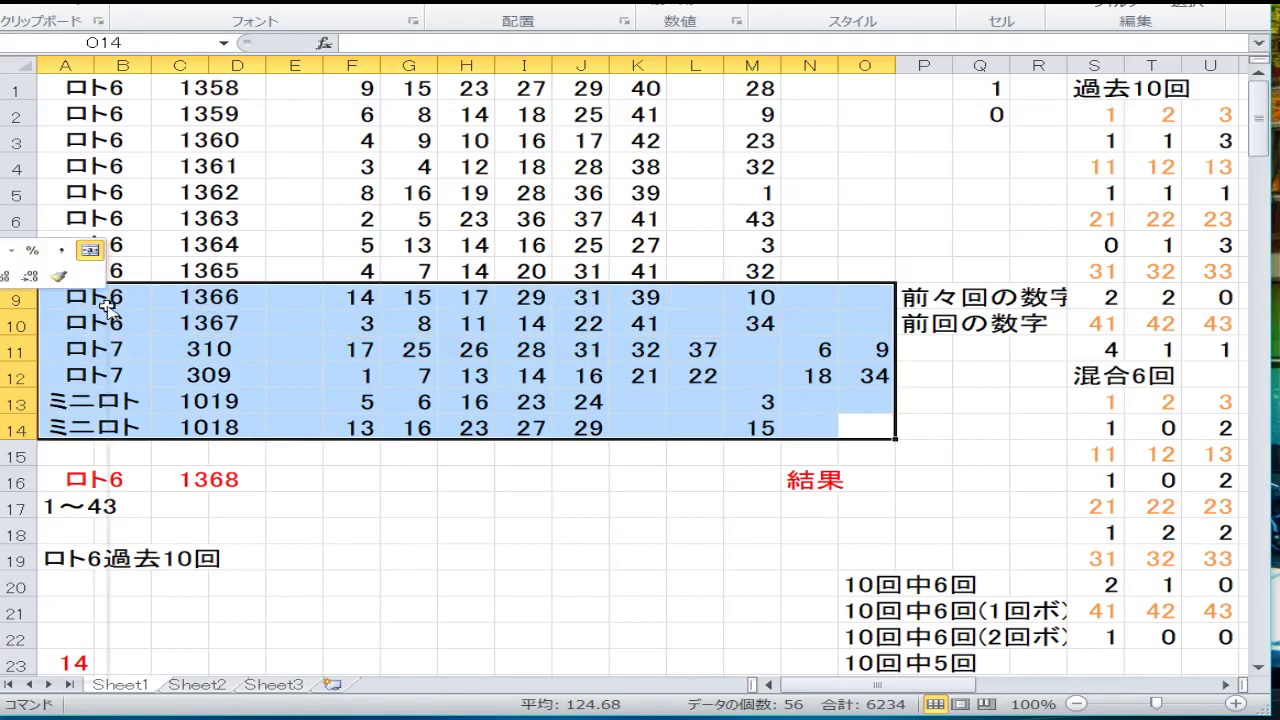
{"action": "left_click", "coordinate": [14, 336]}
{"action": "scroll", "coordinate": [225, 458], "scroll_direction": "down", "scroll_amount": 20}
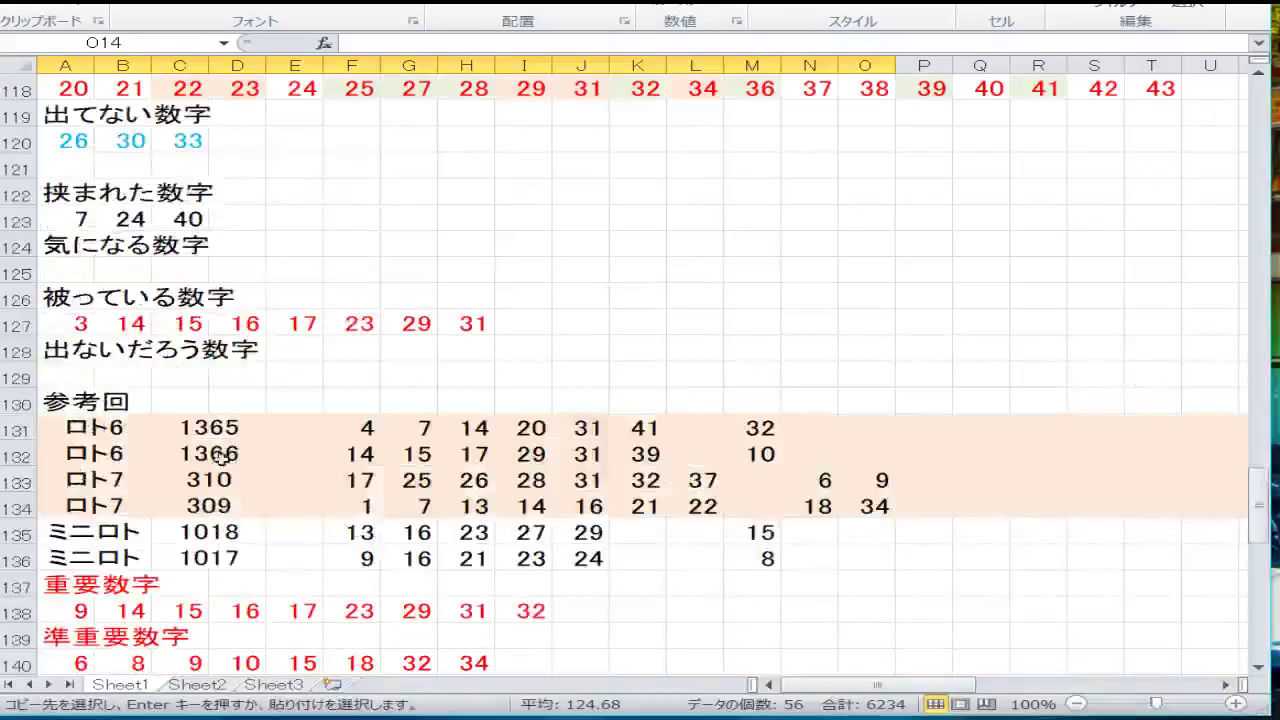
{"action": "right_click", "coordinate": [105, 425]}
{"action": "key", "text": "Return"}
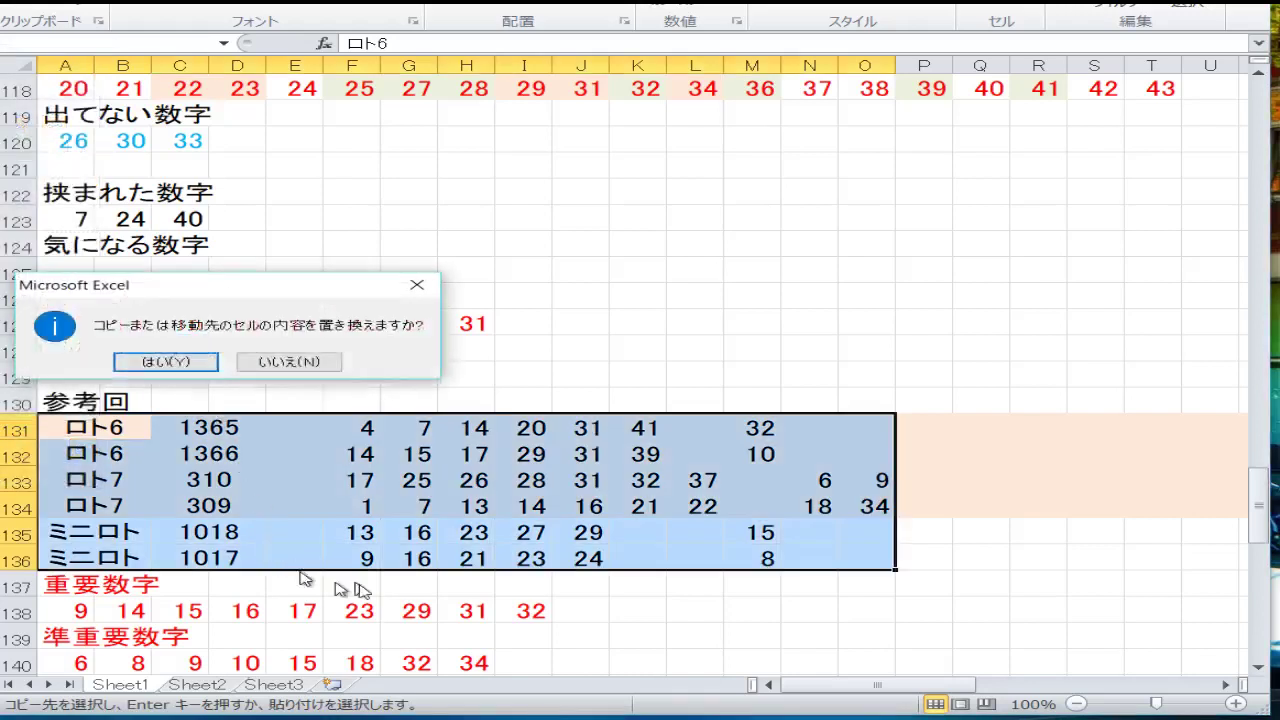
{"action": "left_click", "coordinate": [160, 363]}
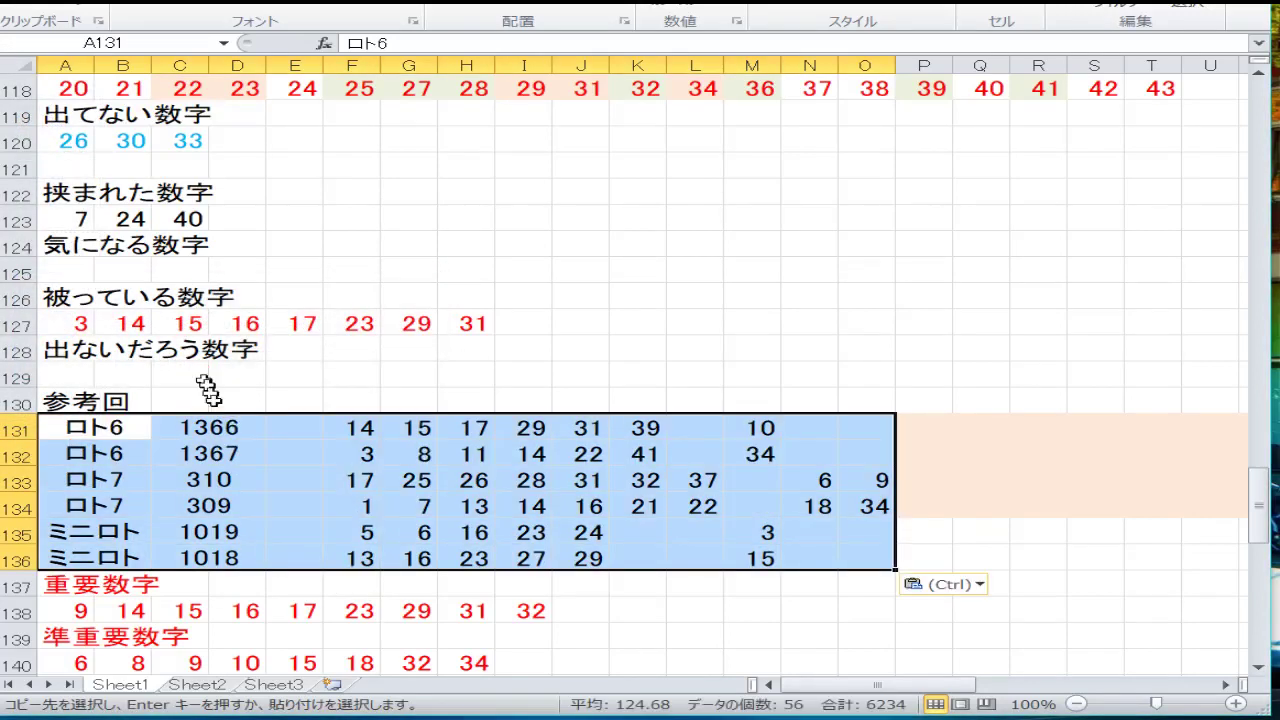
Fill the ロト6 and ロト7 rows 131 to 134 of the 参考回 block light orange.
{"action": "left_click", "coordinate": [160, 453]}
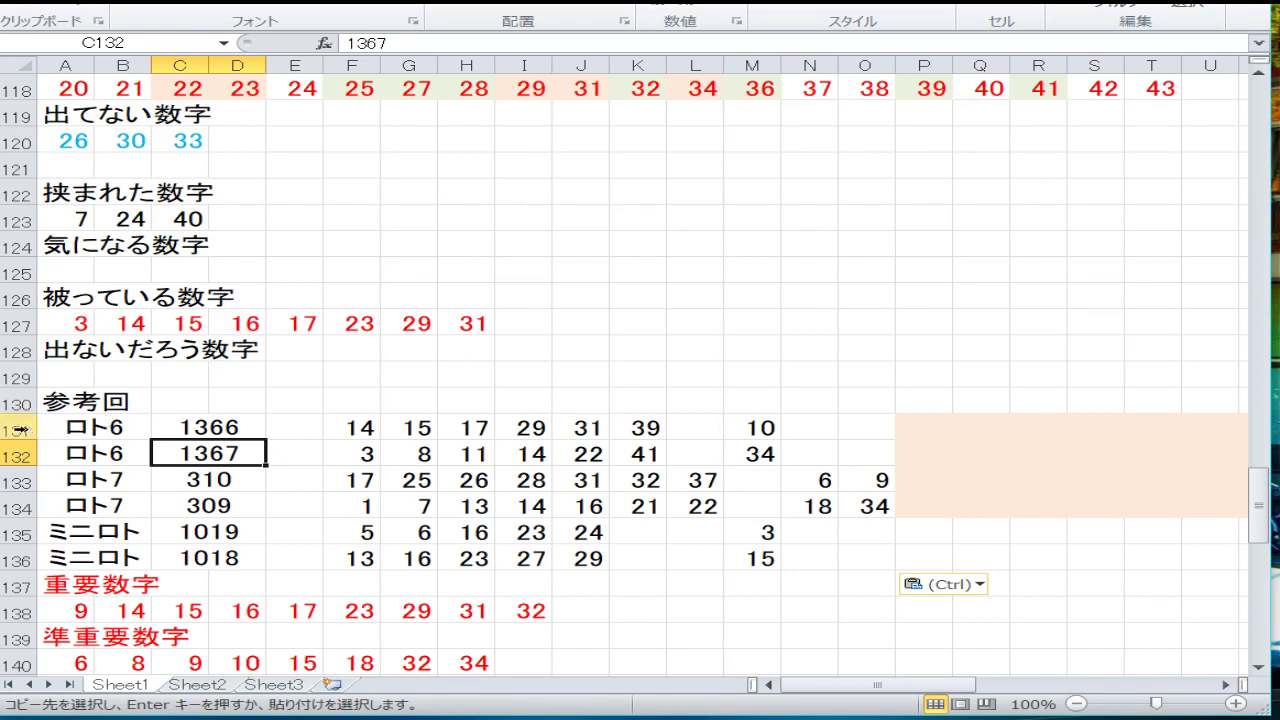
{"action": "left_click_drag", "start_coordinate": [20, 429], "coordinate": [20, 512]}
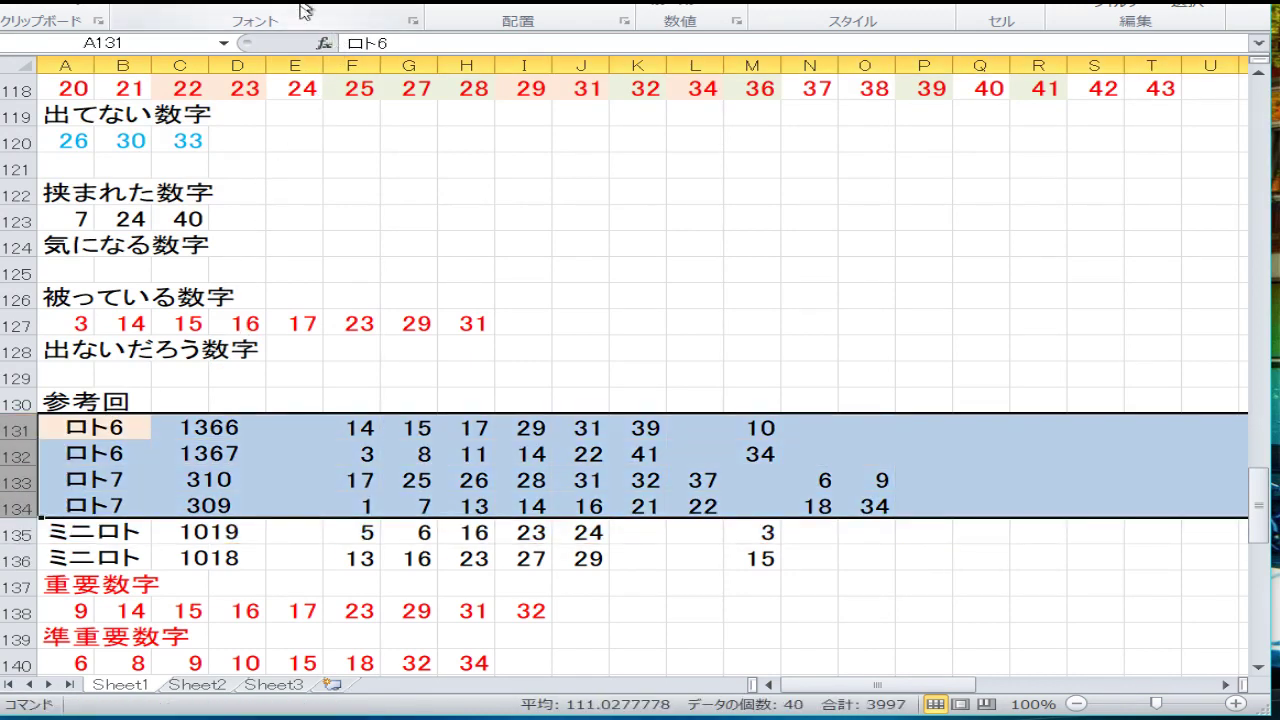
{"action": "left_click", "coordinate": [406, 402]}
{"action": "scroll", "coordinate": [406, 404], "scroll_direction": "down", "scroll_amount": 2}
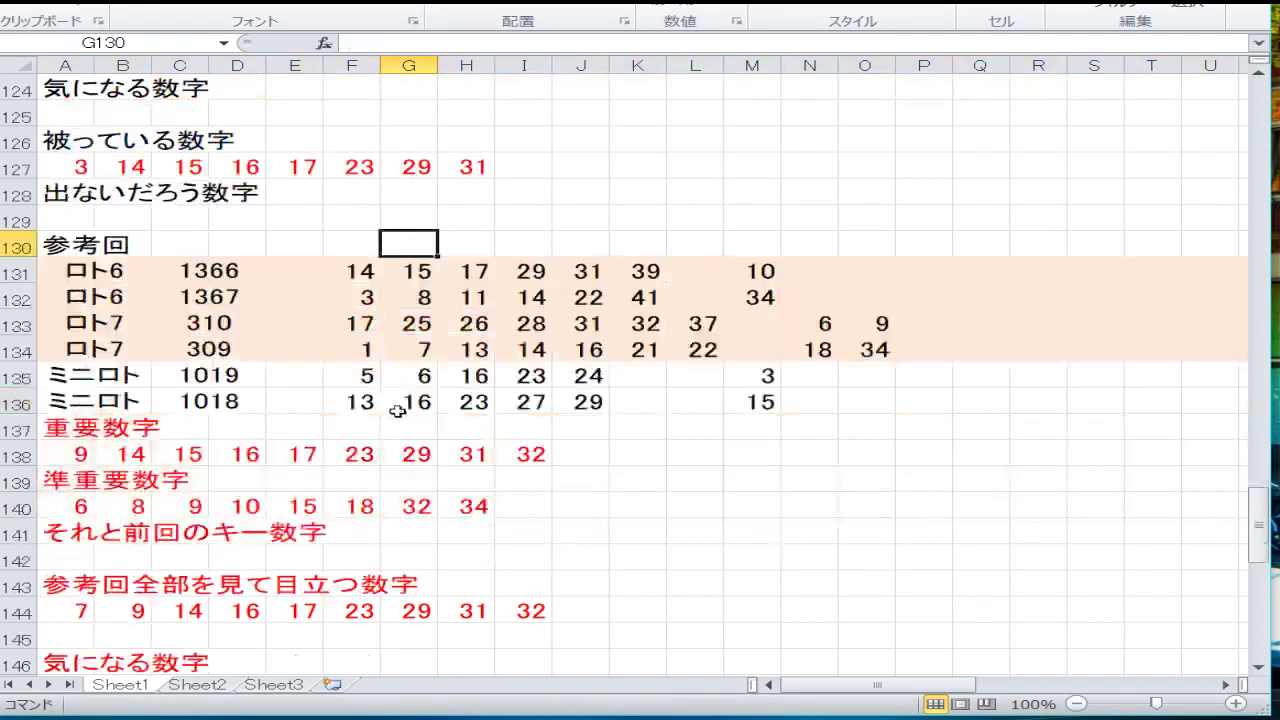
Copy the 被っている数字 numbers in A127:H127 into the 重要数字 list starting at A138.
{"action": "scroll", "coordinate": [214, 255], "scroll_direction": "up", "scroll_amount": 2}
{"action": "left_click_drag", "start_coordinate": [90, 316], "coordinate": [445, 320]}
{"action": "right_click", "coordinate": [445, 320]}
{"action": "left_click", "coordinate": [390, 357]}
{"action": "scroll", "coordinate": [80, 360], "scroll_direction": "down", "scroll_amount": 5}
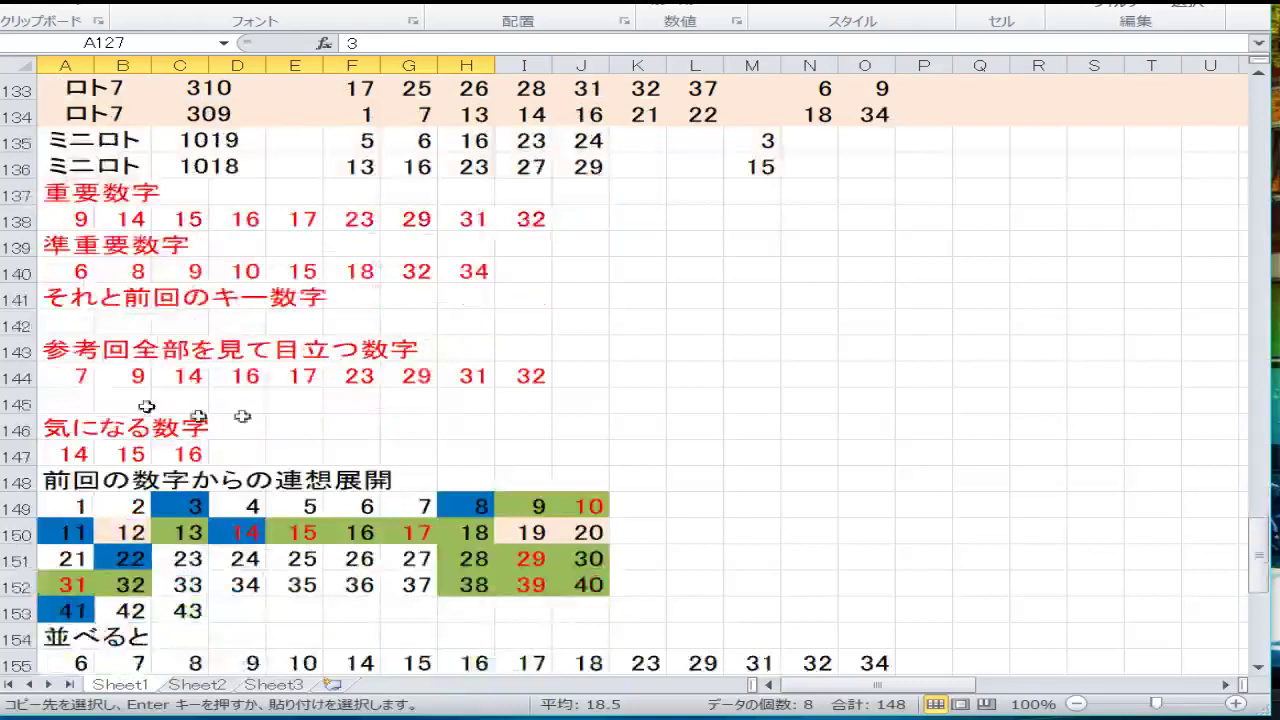
{"action": "right_click", "coordinate": [101, 224]}
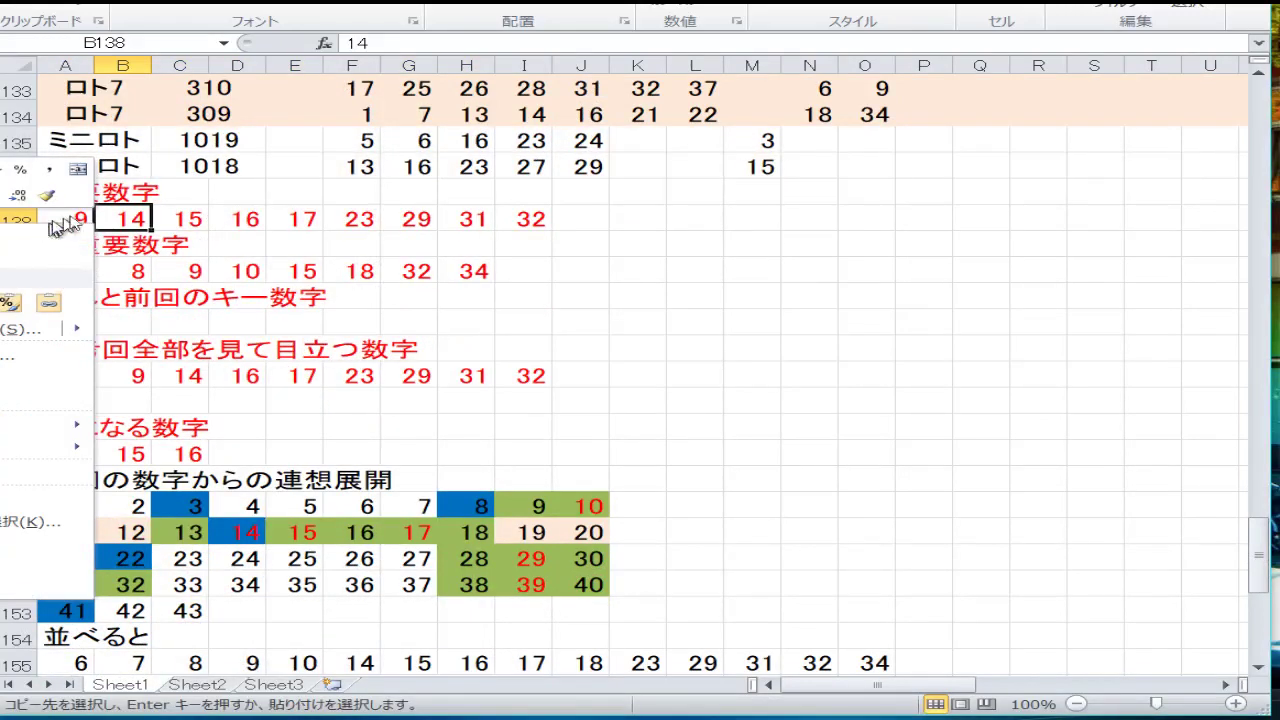
{"action": "right_click", "coordinate": [160, 220]}
{"action": "key", "text": "Escape"}
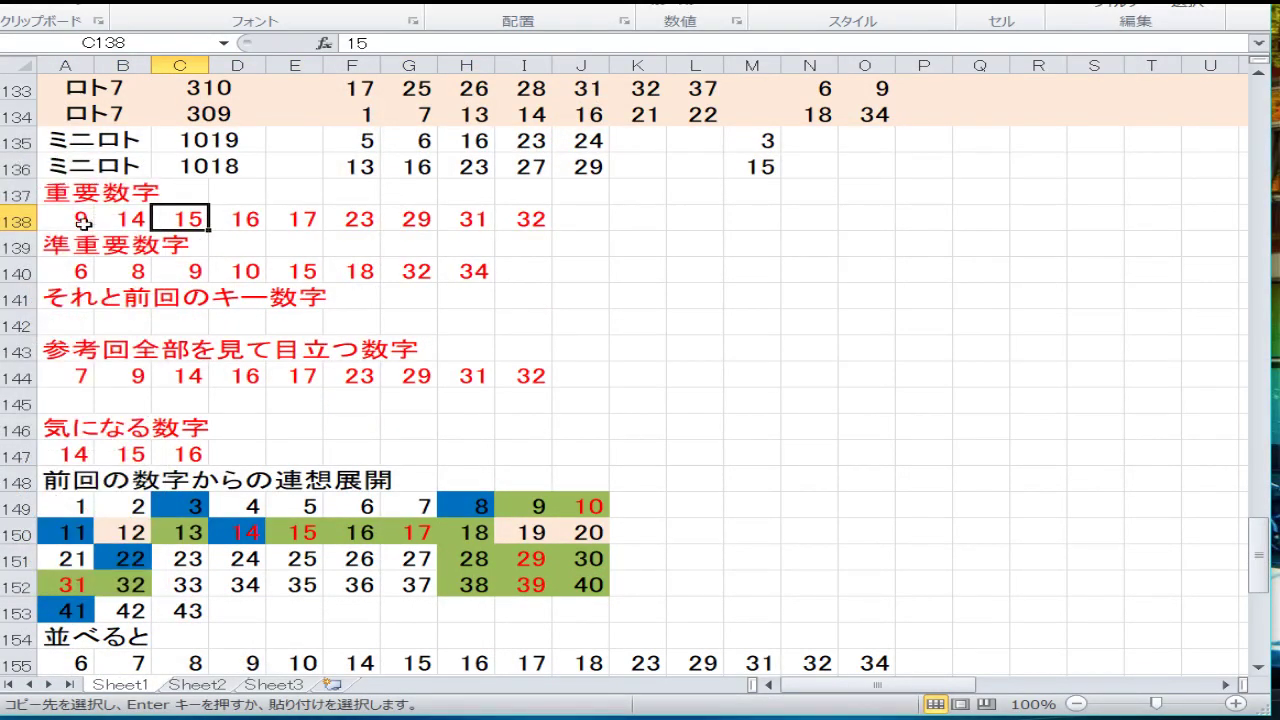
{"action": "right_click", "coordinate": [80, 222]}
{"action": "left_click", "coordinate": [8, 303]}
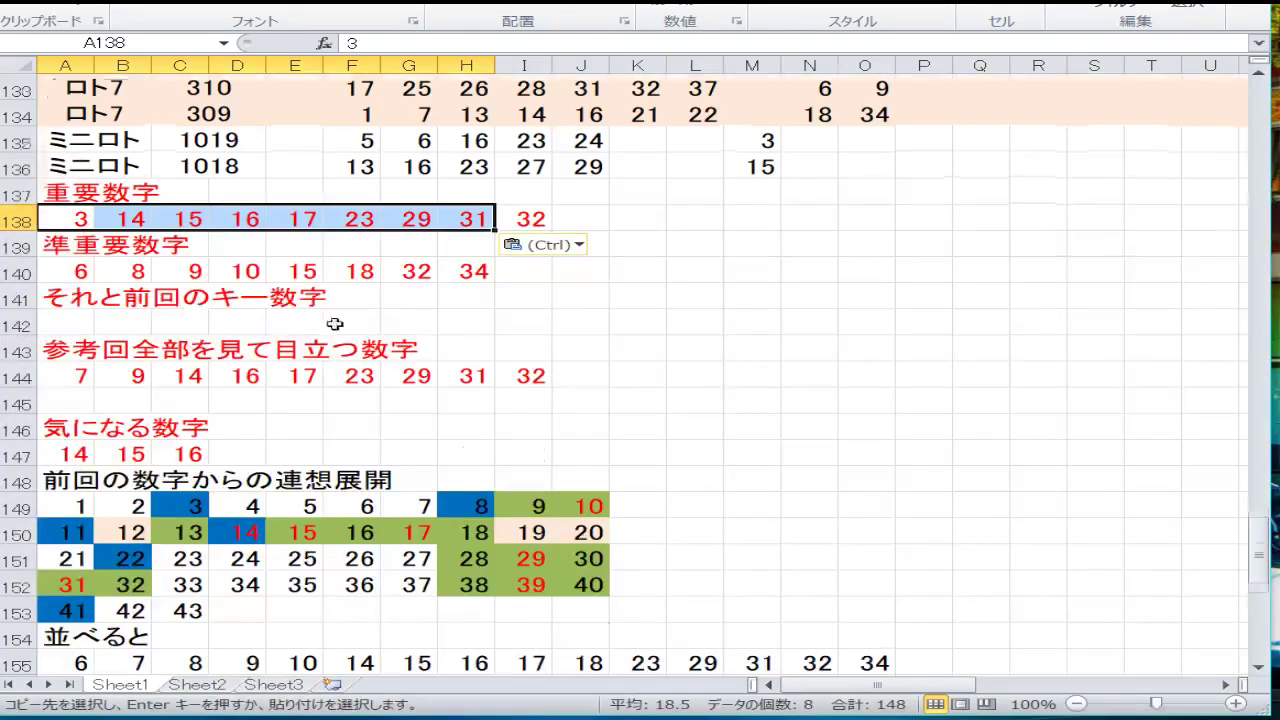
Clear the leftover number in cell I138 of the 重要数字 list.
{"action": "scroll", "coordinate": [143, 429], "scroll_direction": "up", "scroll_amount": 2}
{"action": "left_click", "coordinate": [540, 385]}
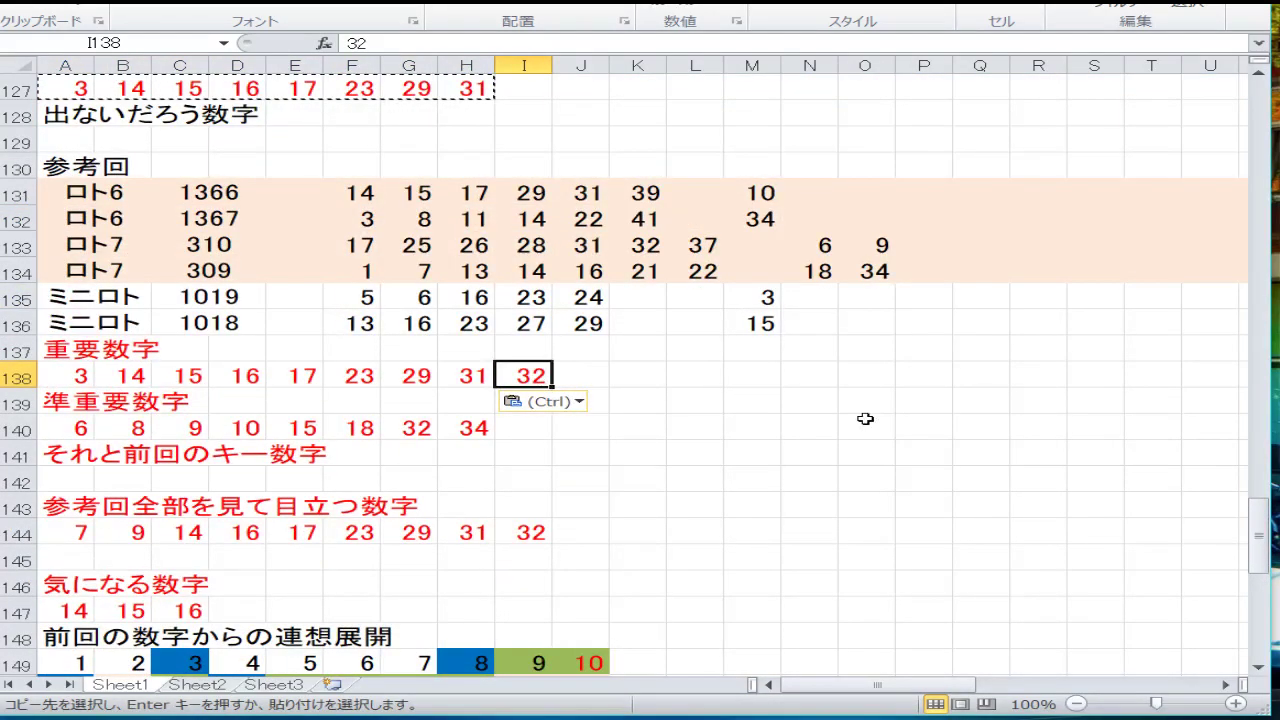
{"action": "key", "text": "Delete"}
{"action": "key", "text": "Return"}
Enter 3, 6, 9, 10, 15, 18 and 34 in cells A140 to G140 of the 準重要数字 list.
{"action": "key", "text": "Left"}
{"action": "key", "text": "Left"}
{"action": "key", "text": "Left"}
{"action": "key", "text": "Left"}
{"action": "key", "text": "Left"}
{"action": "key", "text": "Left"}
{"action": "key", "text": "Left"}
{"action": "key", "text": "Left"}
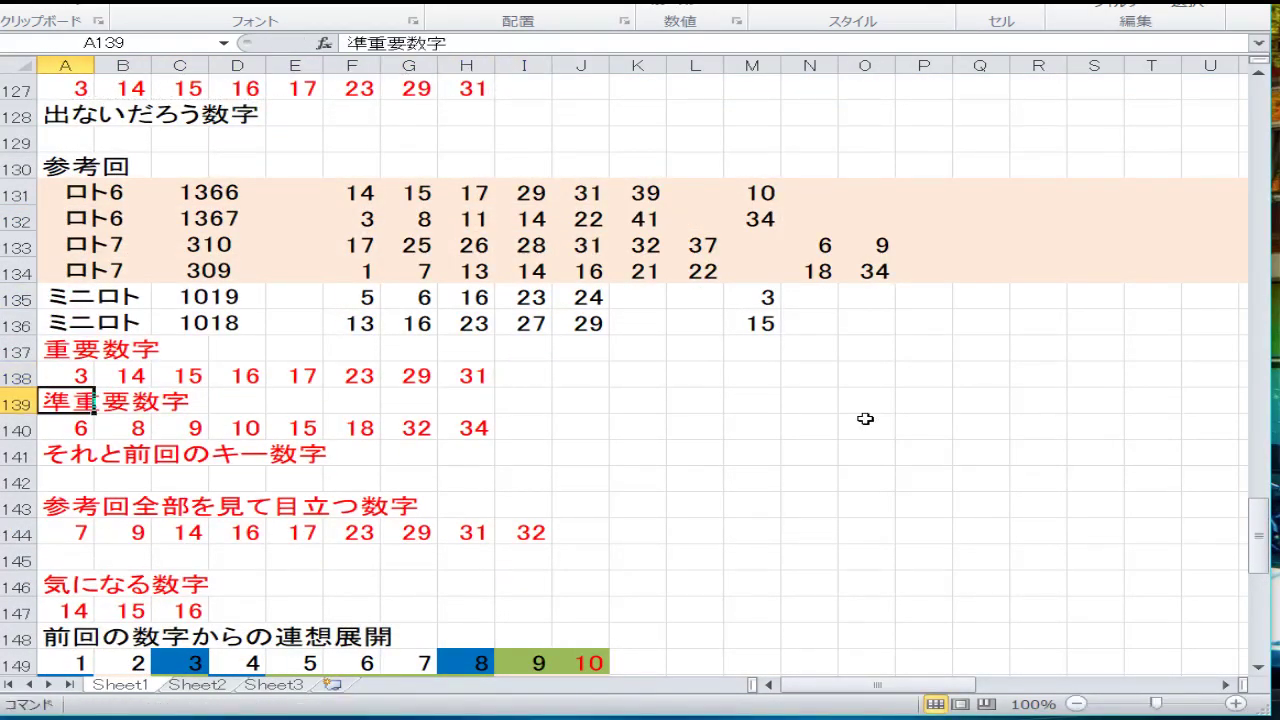
{"action": "key", "text": "Down"}
{"action": "type", "text": "6"}
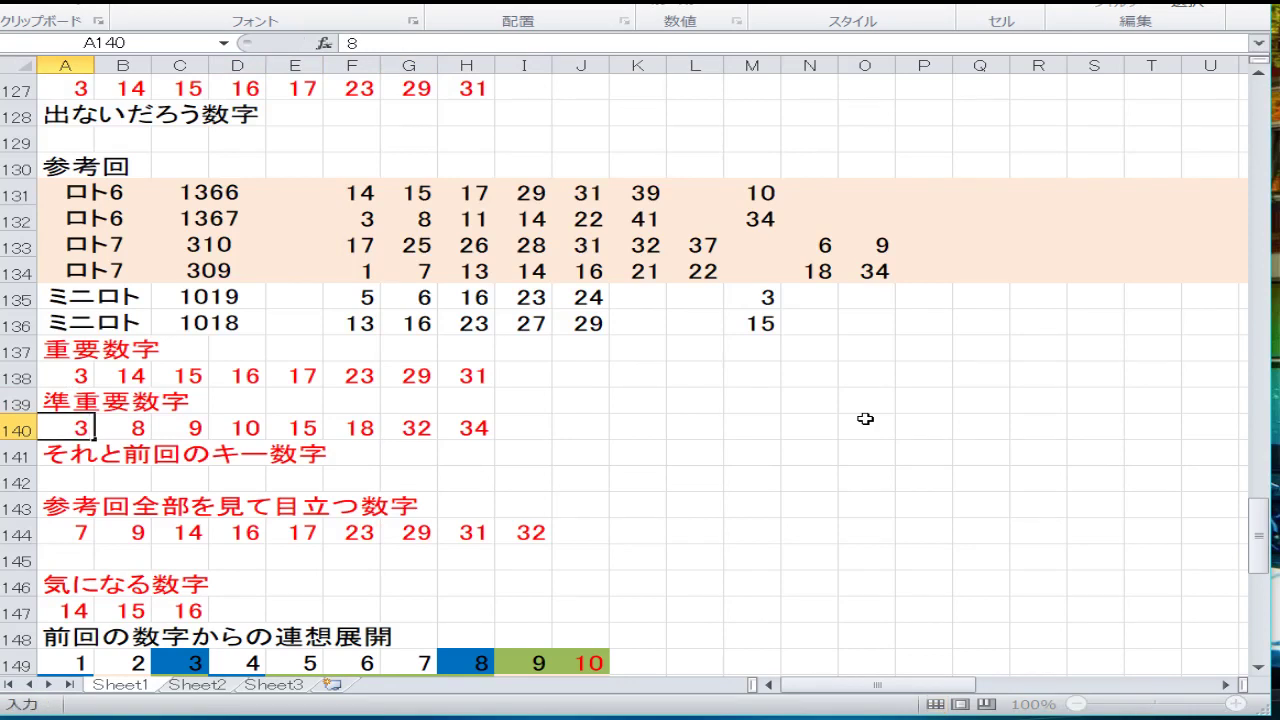
{"action": "key", "text": "Right"}
{"action": "type", "text": "6"}
{"action": "key", "text": "Right"}
{"action": "type", "text": "9"}
{"action": "key", "text": "Right"}
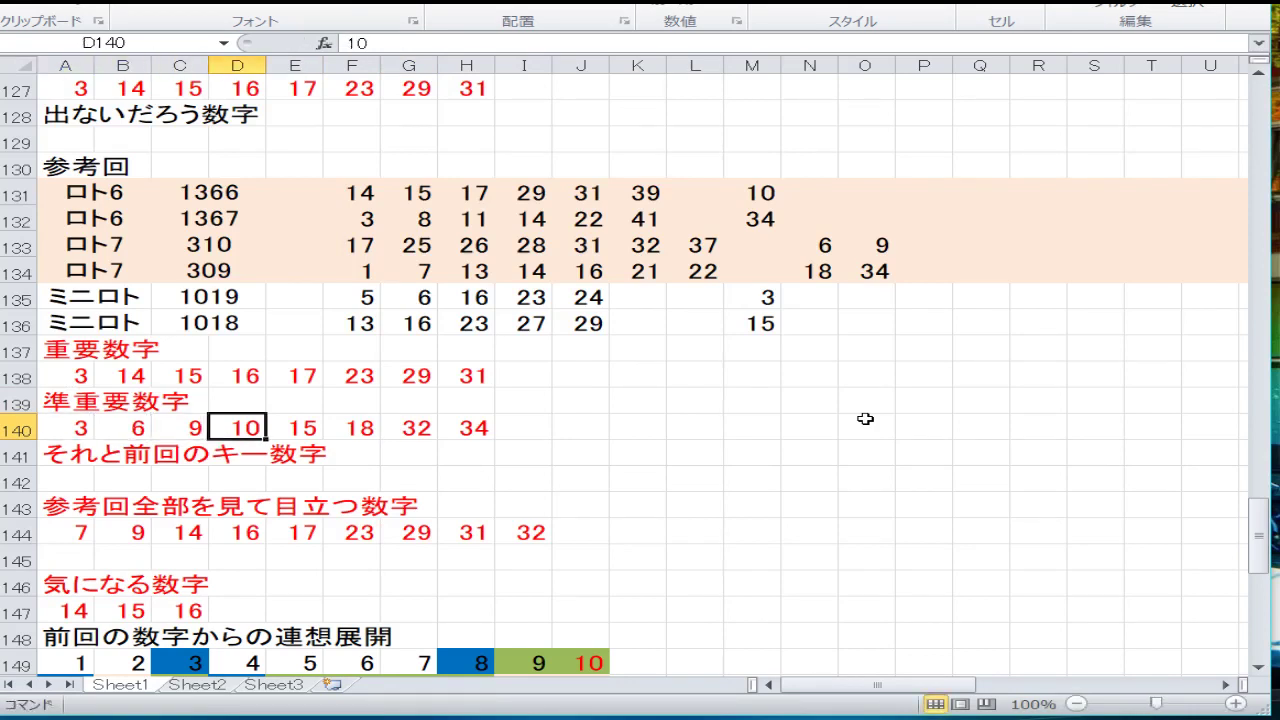
{"action": "type", "text": "10"}
{"action": "key", "text": "Right"}
{"action": "type", "text": "15"}
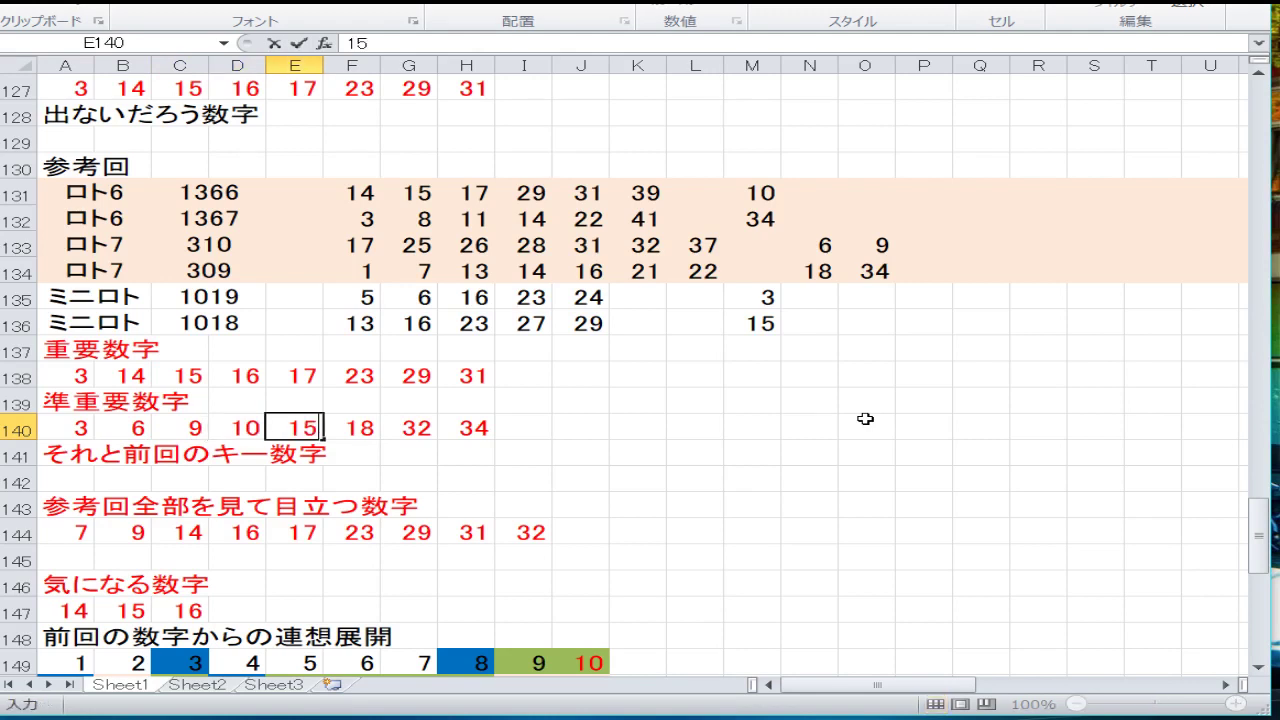
{"action": "key", "text": "Right"}
{"action": "type", "text": "18"}
{"action": "key", "text": "Right"}
{"action": "type", "text": "34"}
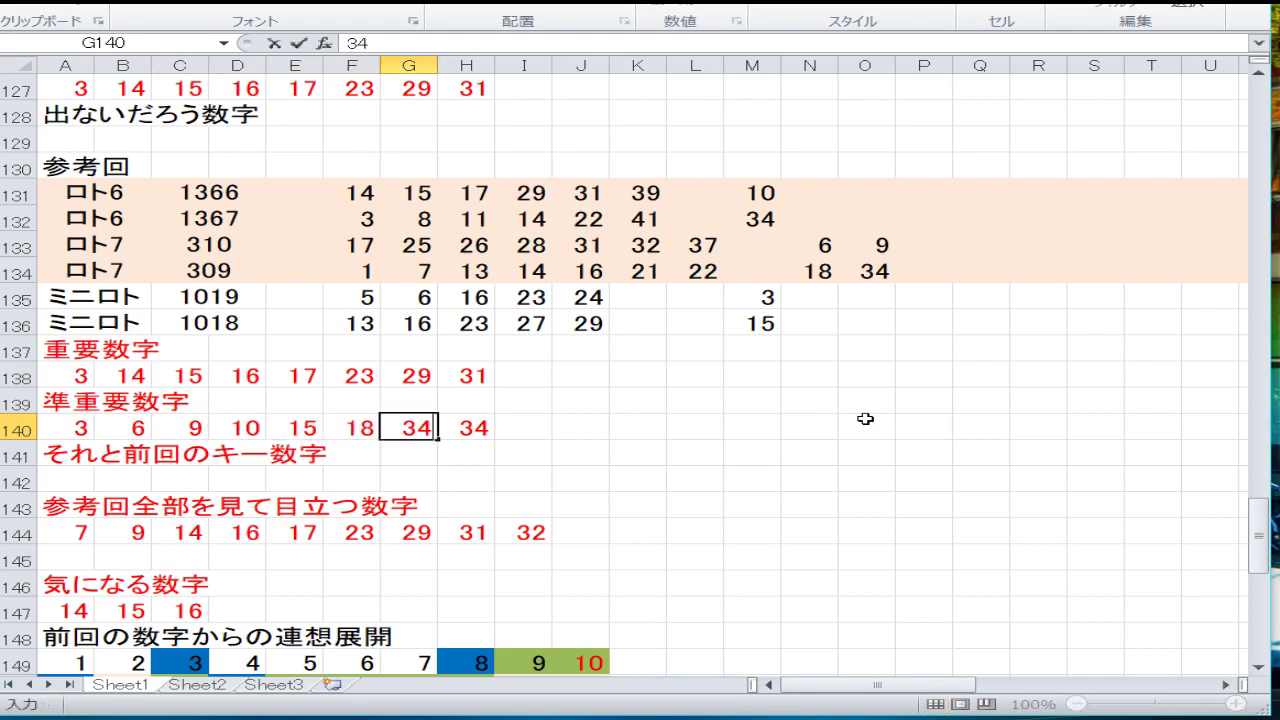
{"action": "key", "text": "Right"}
Clear the duplicate 34 in cell H140 of the 準重要数字 list.
{"action": "key", "text": "Return"}
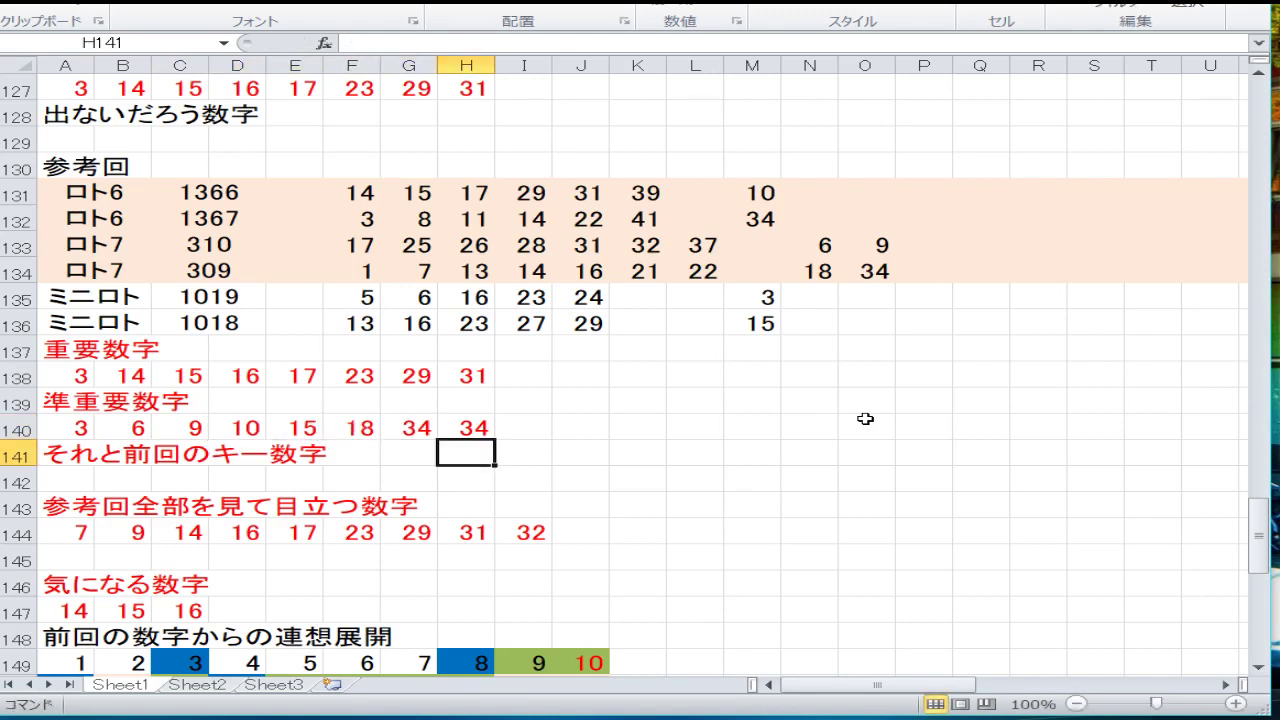
{"action": "key", "text": "Up"}
{"action": "key", "text": "Right"}
{"action": "key", "text": "Left"}
{"action": "key", "text": "Delete"}
{"action": "key", "text": "Return"}
Enter 14 in cell A144 of the 参考回全部を見て目立つ数字 list.
{"action": "key", "text": "Left"}
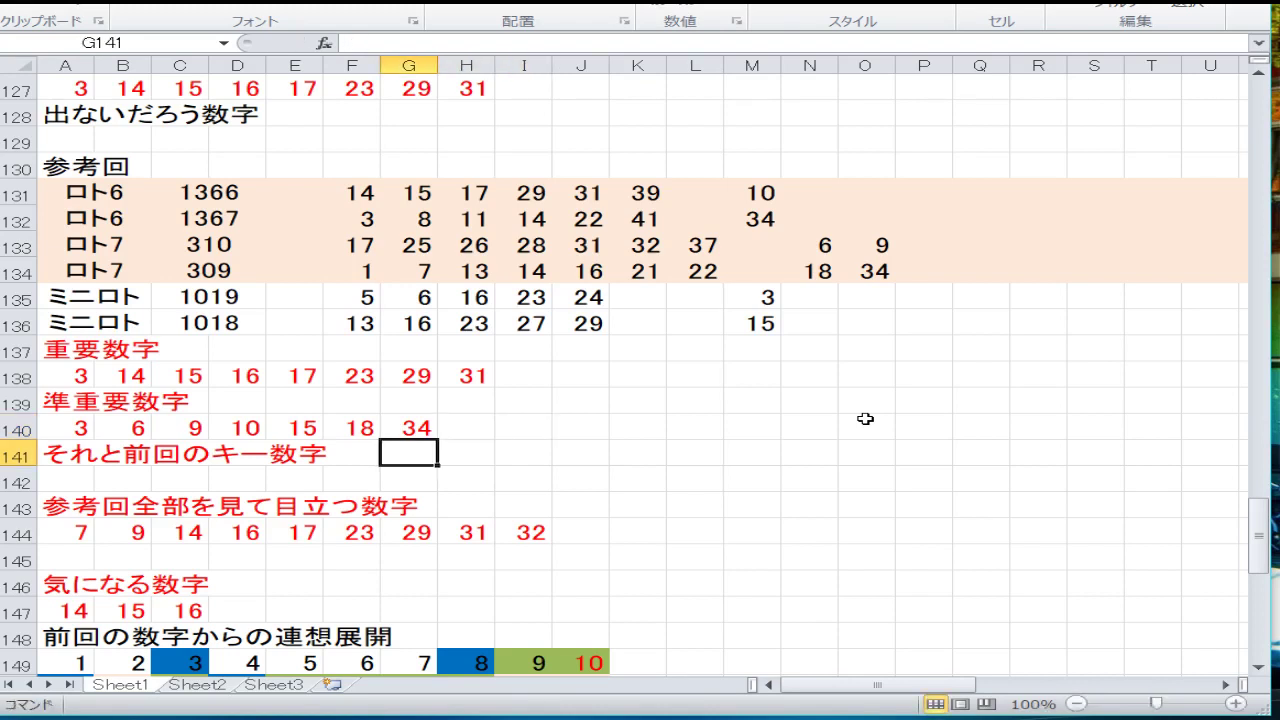
{"action": "key", "text": "Left"}
{"action": "key", "text": "Left"}
{"action": "key", "text": "Left"}
{"action": "key", "text": "Left"}
{"action": "key", "text": "Left"}
{"action": "key", "text": "Left"}
{"action": "key", "text": "Down"}
{"action": "key", "text": "Down"}
{"action": "key", "text": "Down"}
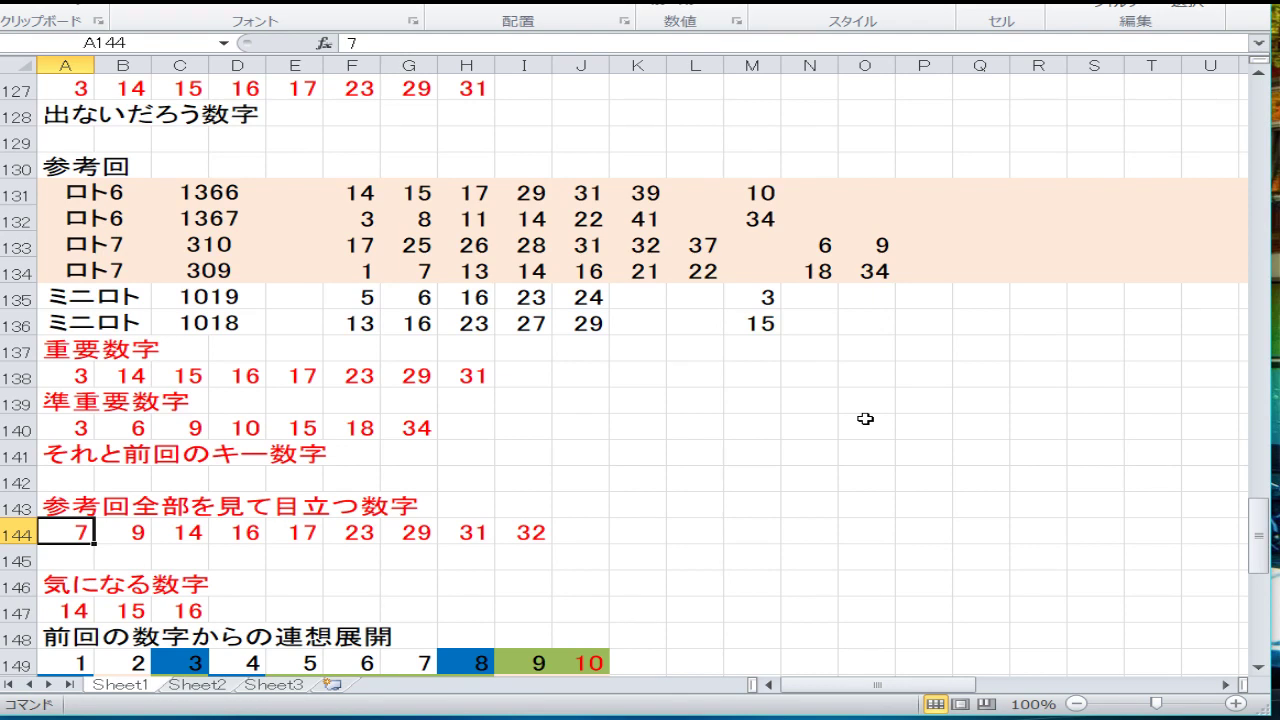
{"action": "type", "text": "14"}
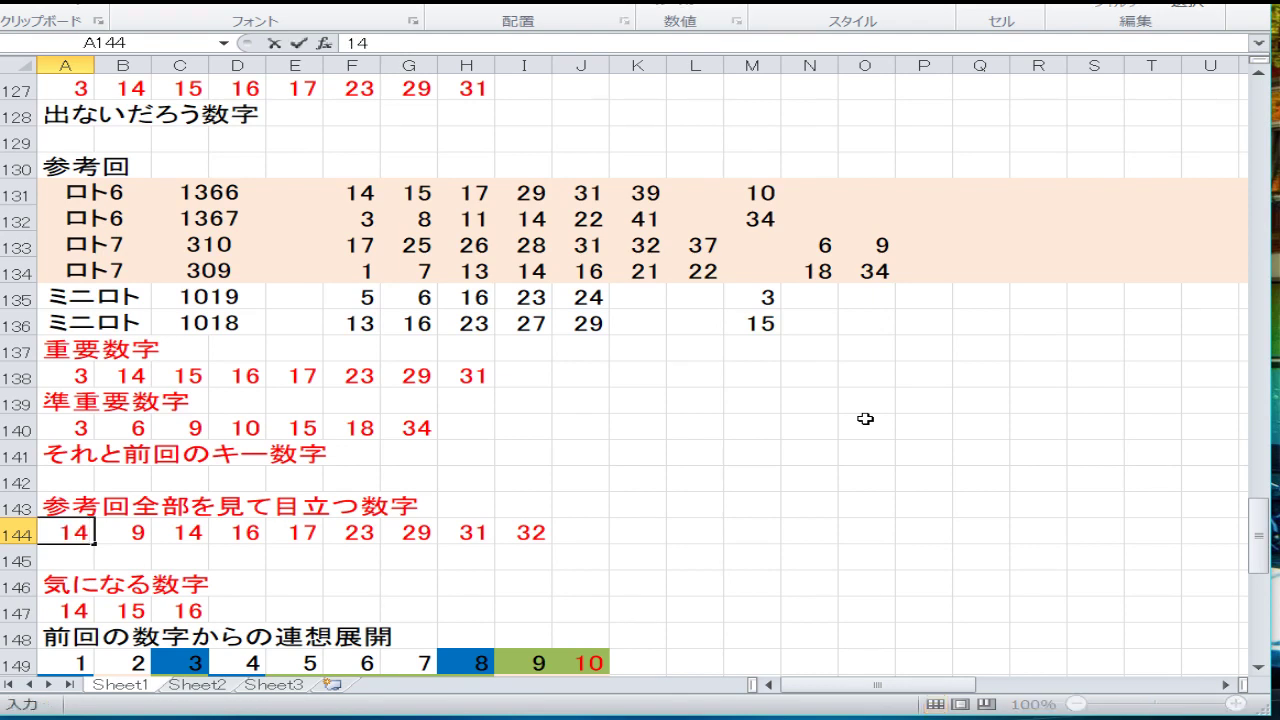
{"action": "key", "text": "Tab"}
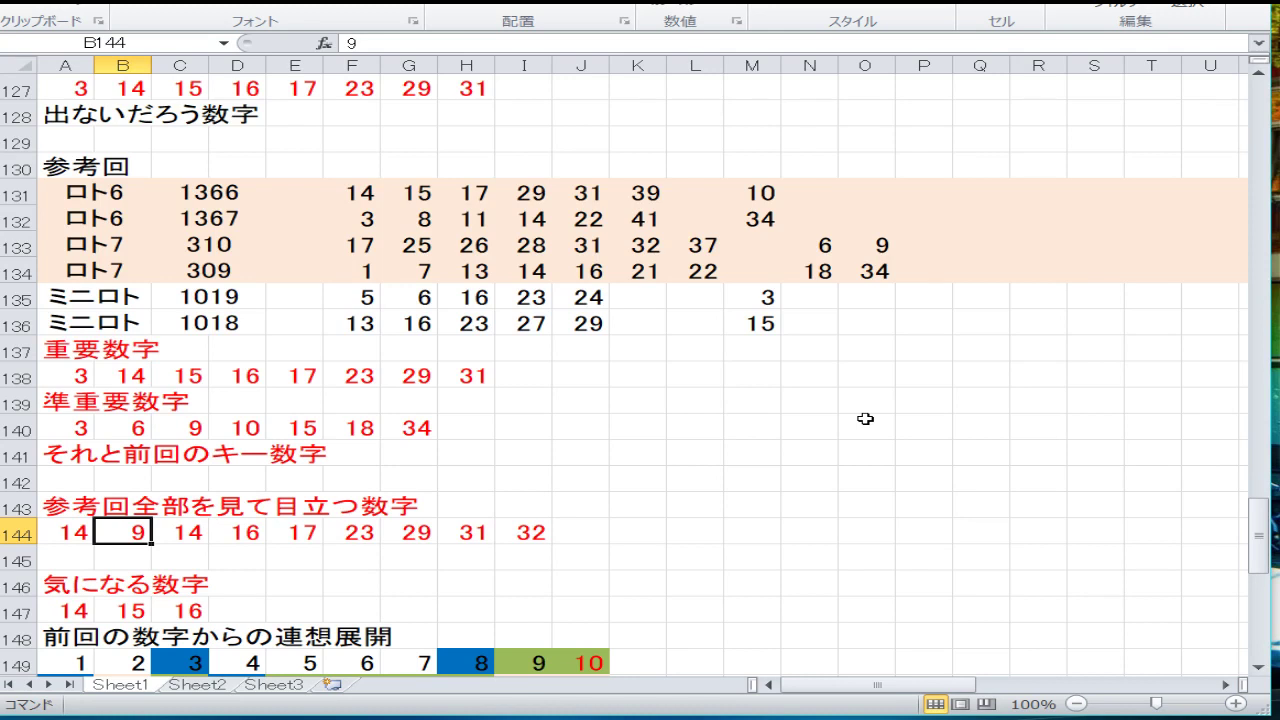
Replace the number in cell B144 of the 参考回全部を見て目立つ数字 list with 15.
{"action": "key", "text": "Delete"}
{"action": "key", "text": "Down"}
{"action": "key", "text": "Up"}
{"action": "type", "text": "1"}
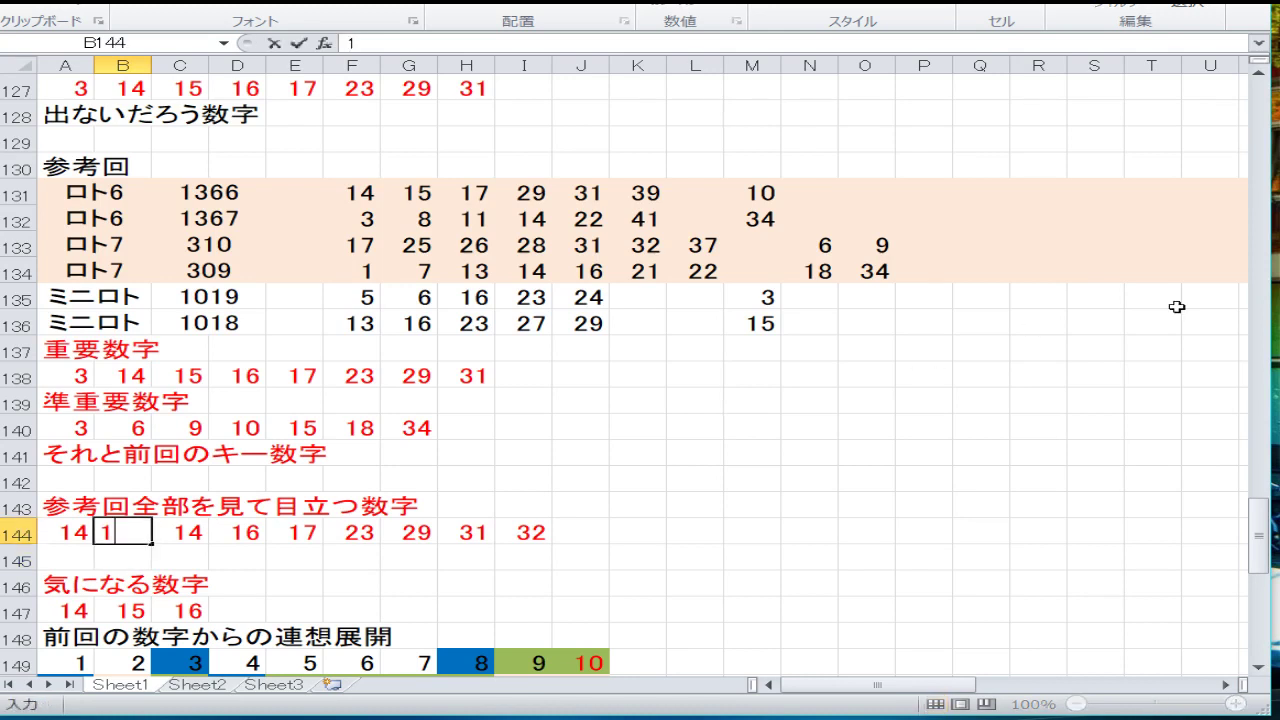
{"action": "type", "text": "5"}
{"action": "key", "text": "Return"}
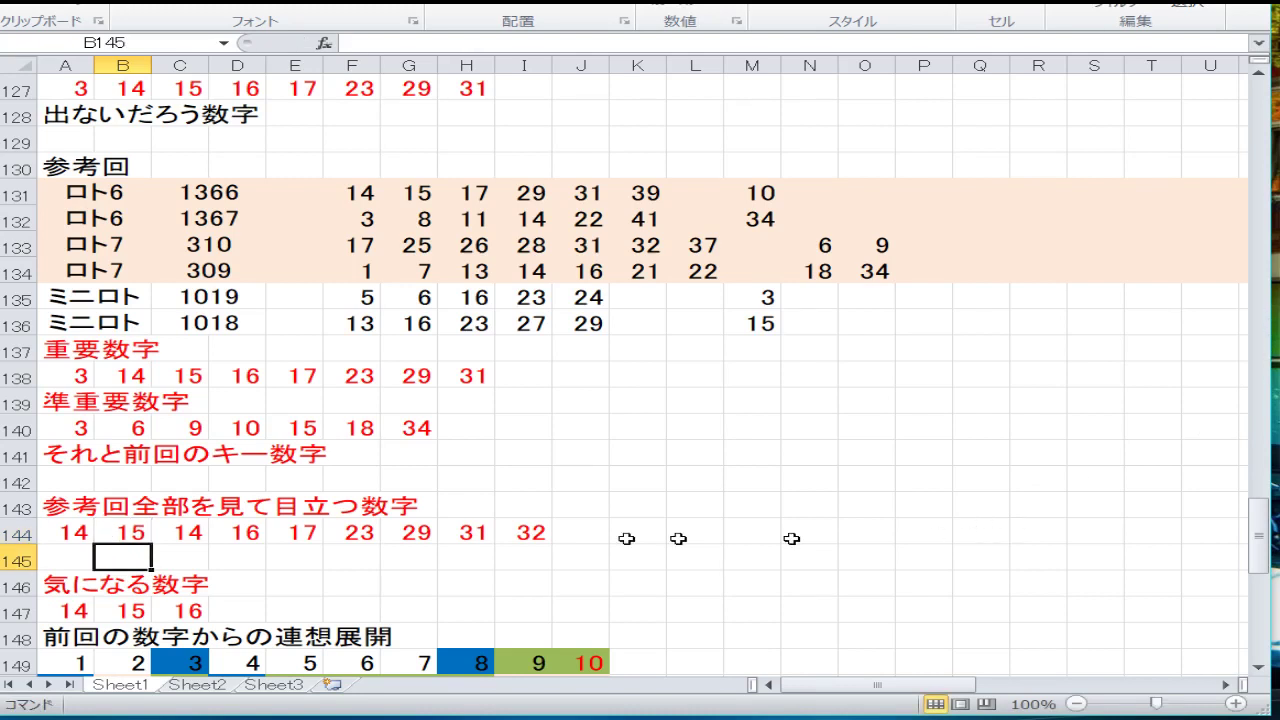
Clear the leftover numbers in cells C144 to I144 of the 参考回全部を見て目立つ数字 list.
{"action": "left_click_drag", "start_coordinate": [184, 530], "coordinate": [525, 533]}
{"action": "right_click", "coordinate": [525, 533]}
{"action": "left_click", "coordinate": [484, 326]}
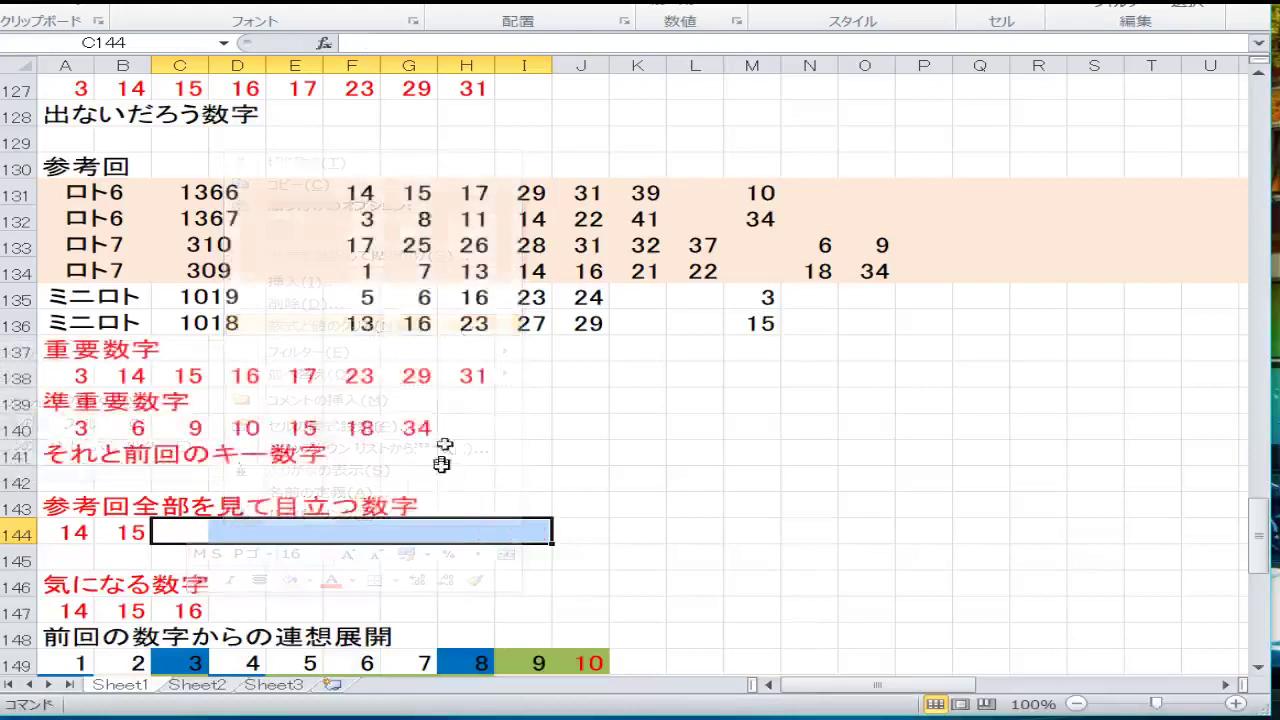
Copy the 前回の数字からの連想展開 grid from rows 55 to 59 over the old grid starting at row 149.
{"action": "scroll", "coordinate": [257, 500], "scroll_direction": "down", "scroll_amount": 2}
{"action": "left_click", "coordinate": [195, 455]}
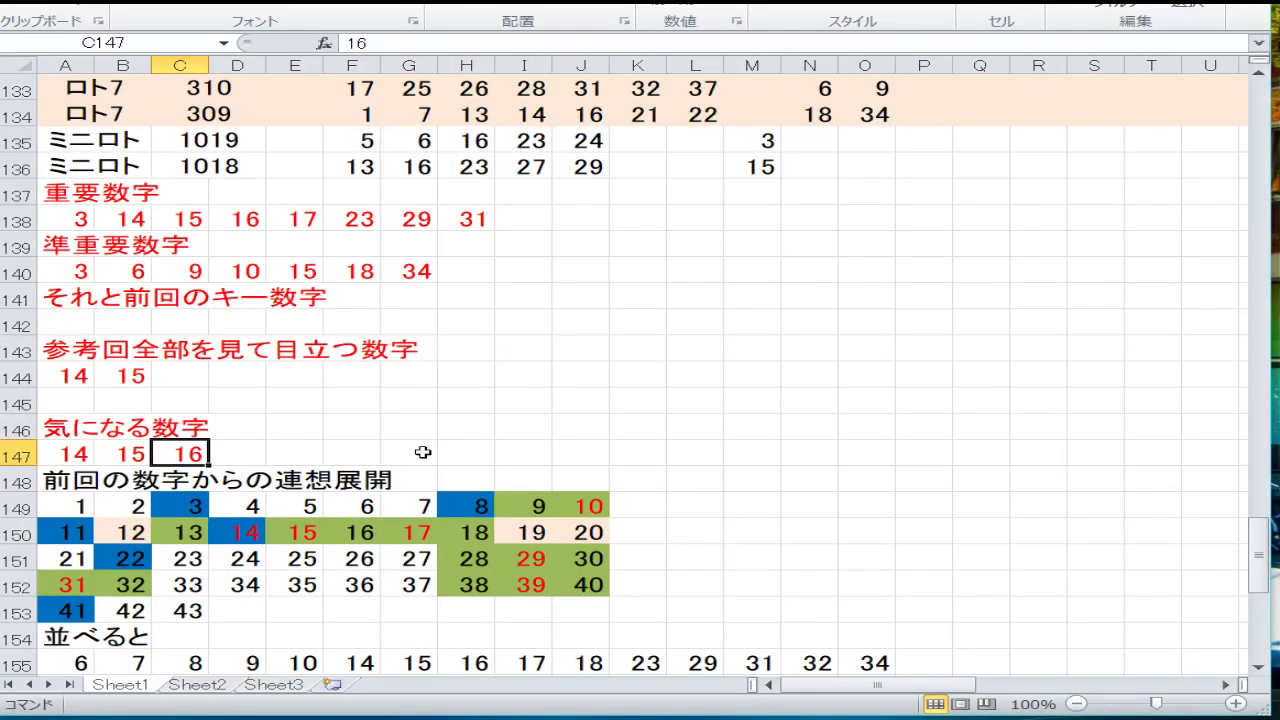
{"action": "scroll", "coordinate": [420, 452], "scroll_direction": "down", "scroll_amount": 1}
{"action": "scroll", "coordinate": [305, 456], "scroll_direction": "up", "scroll_amount": 7}
{"action": "scroll", "coordinate": [316, 457], "scroll_direction": "up", "scroll_amount": 20}
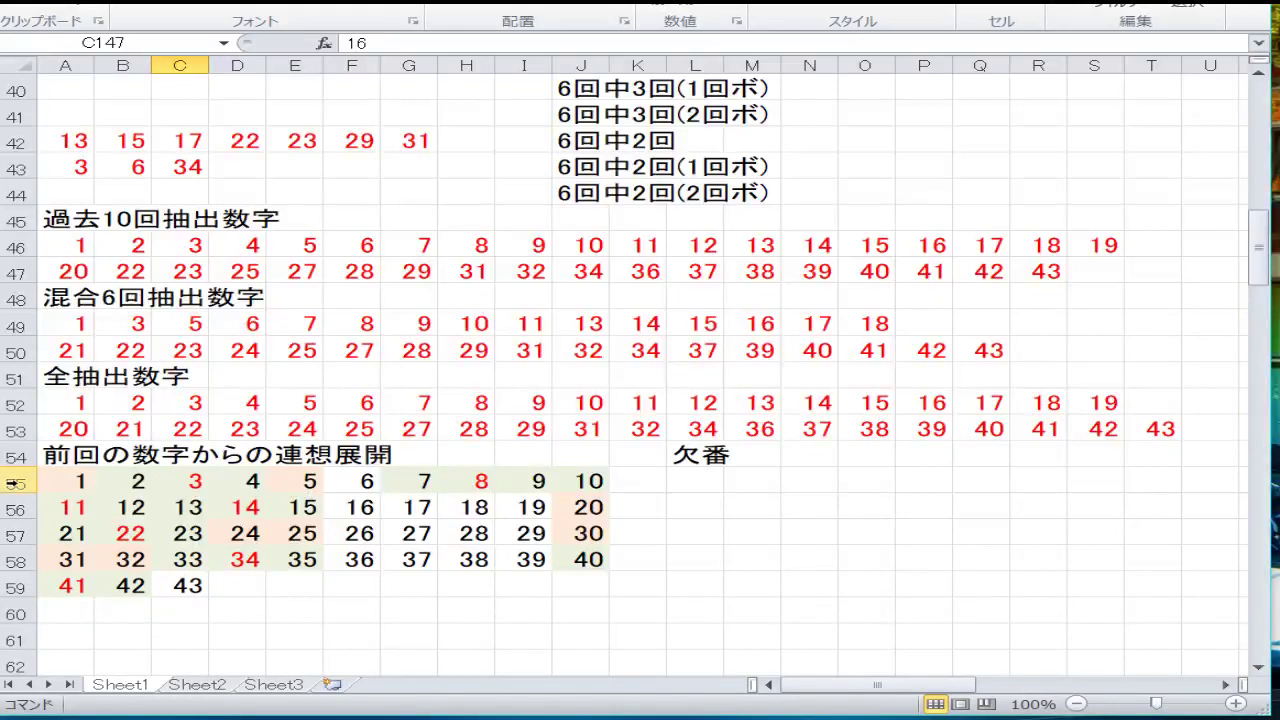
{"action": "left_click_drag", "start_coordinate": [14, 483], "coordinate": [18, 590]}
{"action": "right_click", "coordinate": [18, 590]}
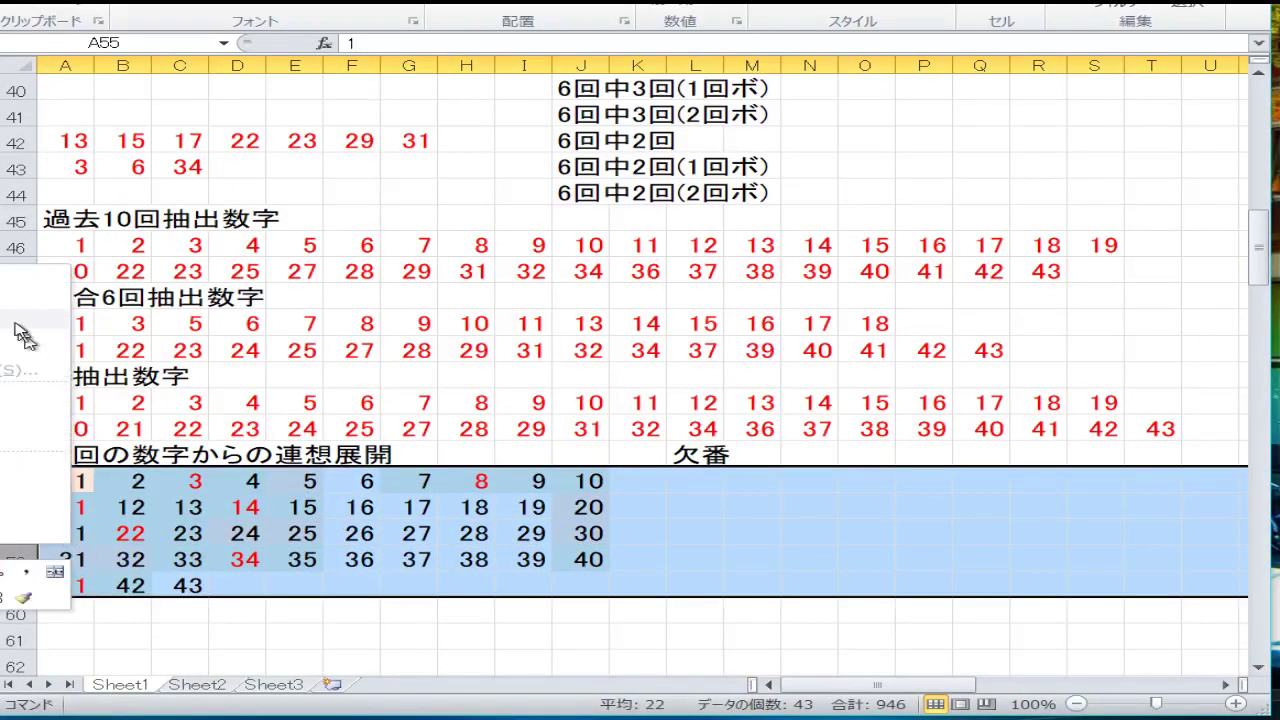
{"action": "key", "text": "c"}
{"action": "scroll", "coordinate": [255, 515], "scroll_direction": "down", "scroll_amount": 20}
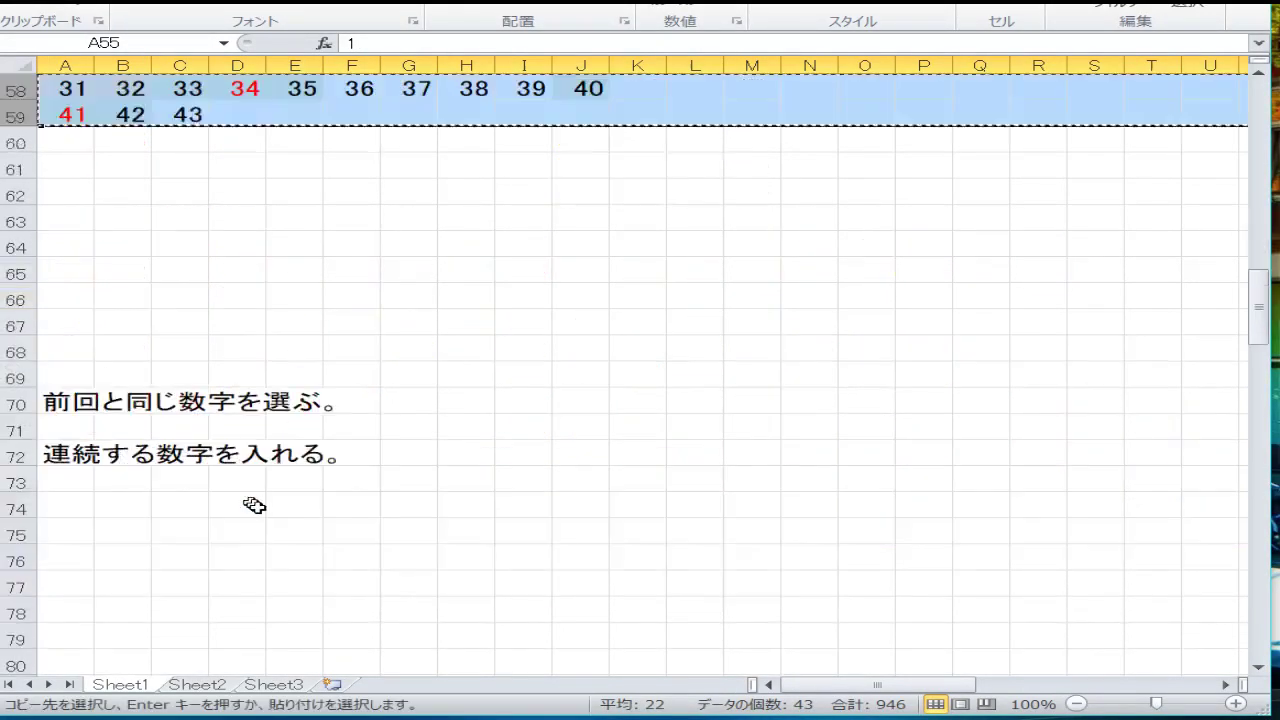
{"action": "scroll", "coordinate": [258, 531], "scroll_direction": "down", "scroll_amount": 8}
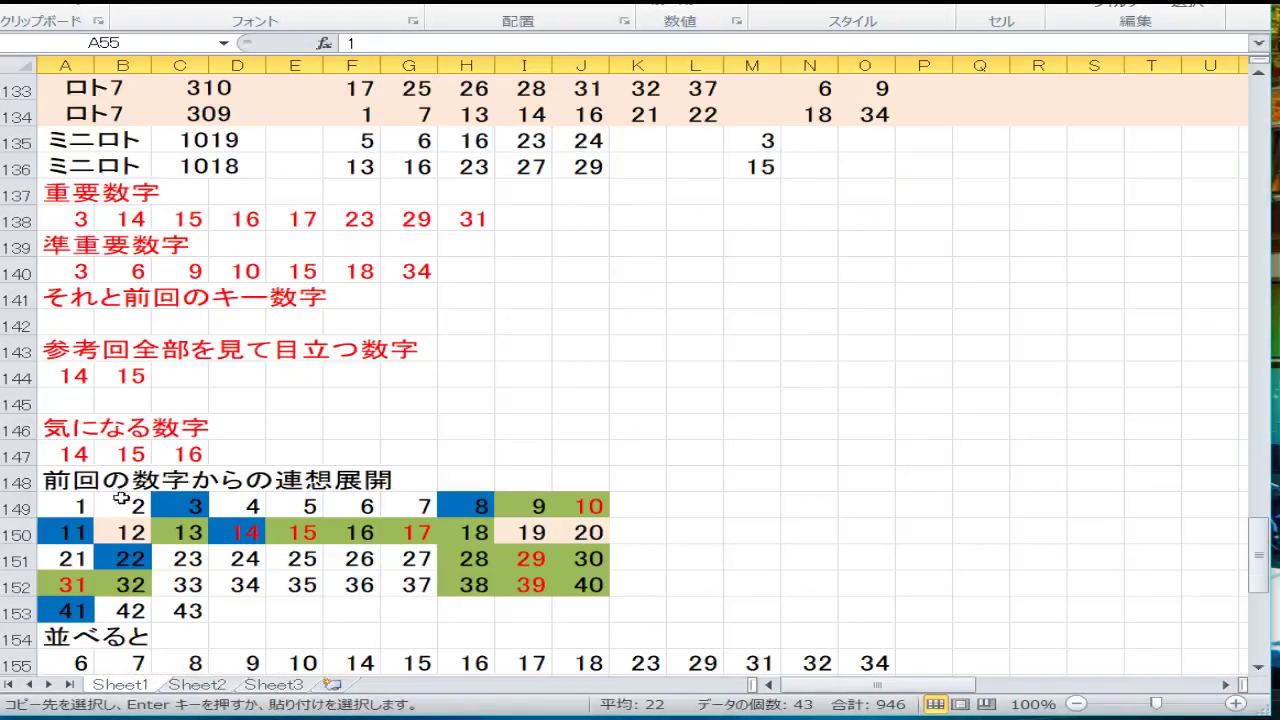
{"action": "left_click", "coordinate": [4, 507]}
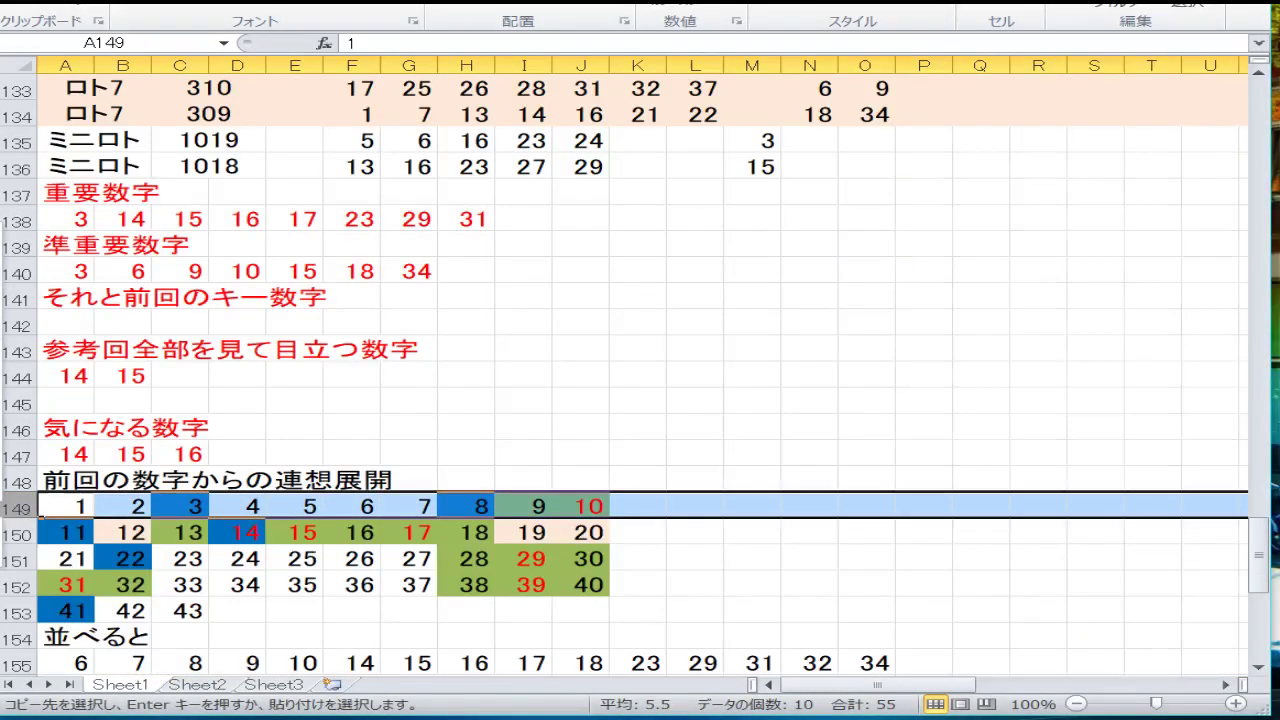
{"action": "key", "text": "ctrl+v"}
Enter 3, 6 and 9 in cells A155 to C155 of the 並べると list.
{"action": "scroll", "coordinate": [185, 401], "scroll_direction": "down", "scroll_amount": 3}
{"action": "left_click", "coordinate": [198, 448]}
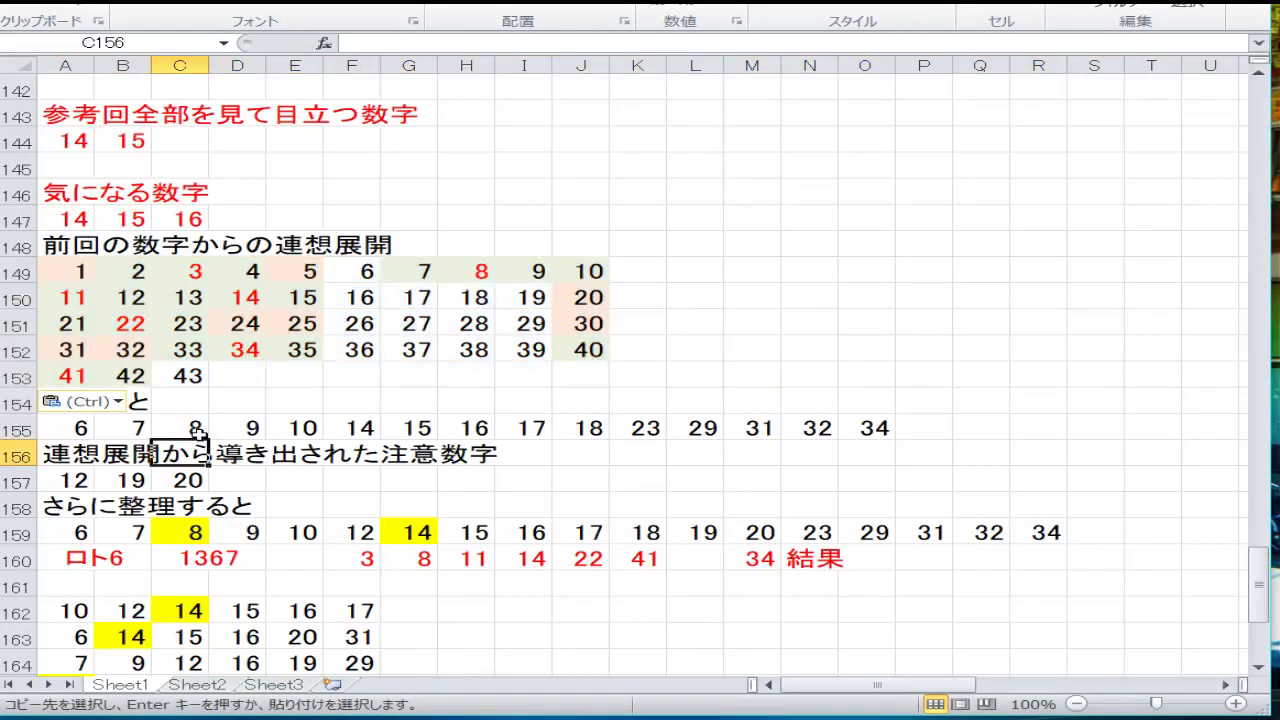
{"action": "scroll", "coordinate": [268, 415], "scroll_direction": "up", "scroll_amount": 2}
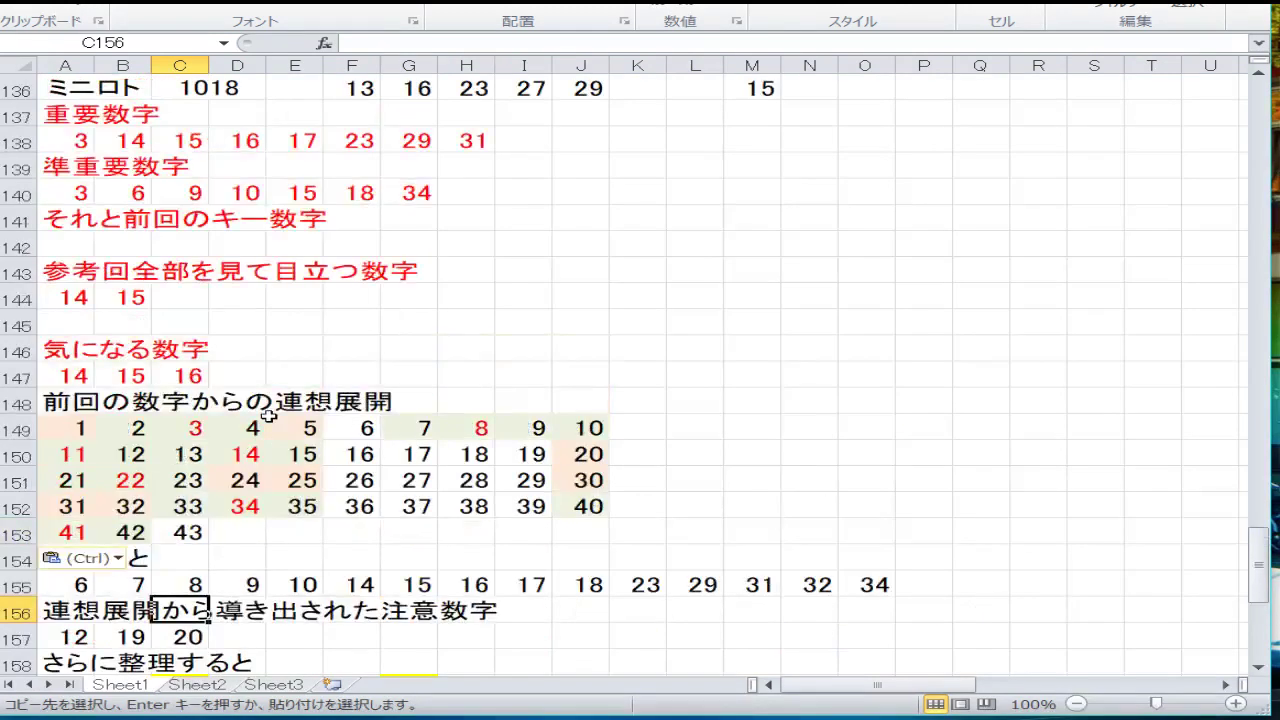
{"action": "key", "text": "Up"}
{"action": "key", "text": "Left"}
{"action": "key", "text": "Left"}
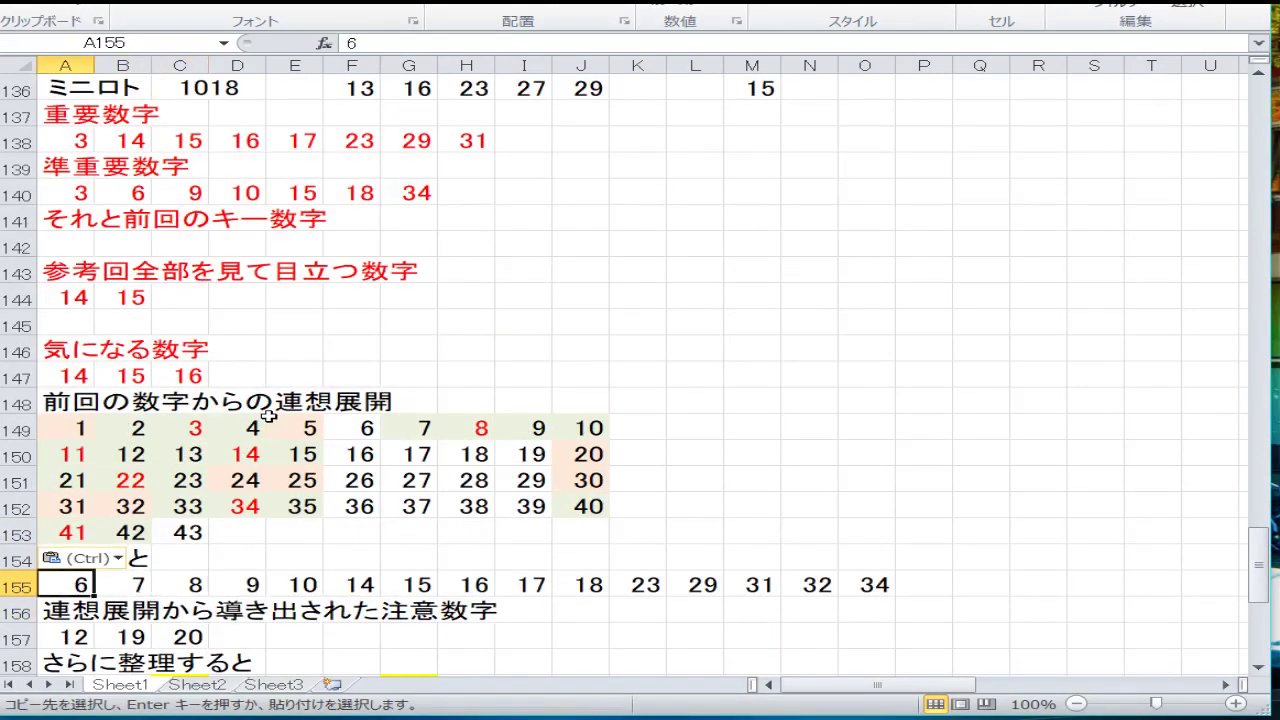
{"action": "type", "text": "3"}
{"action": "key", "text": "Right"}
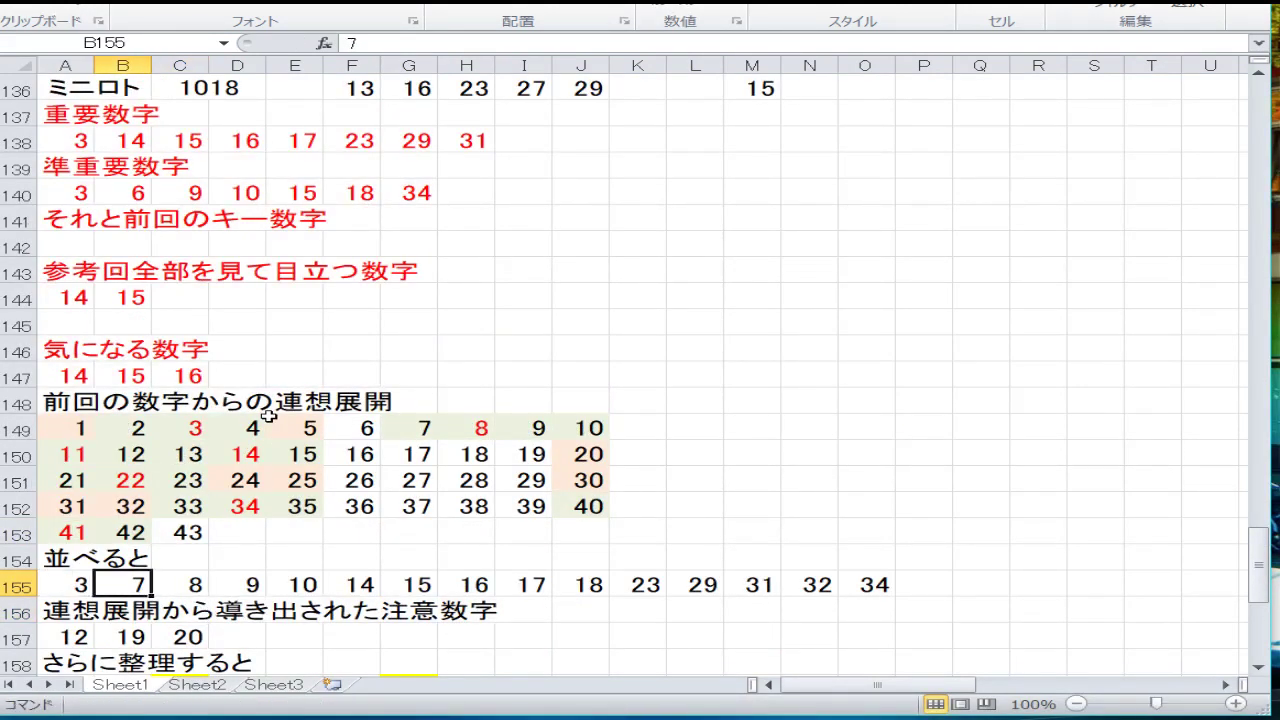
{"action": "type", "text": "6"}
{"action": "key", "text": "Right"}
{"action": "type", "text": "9"}
{"action": "key", "text": "Right"}
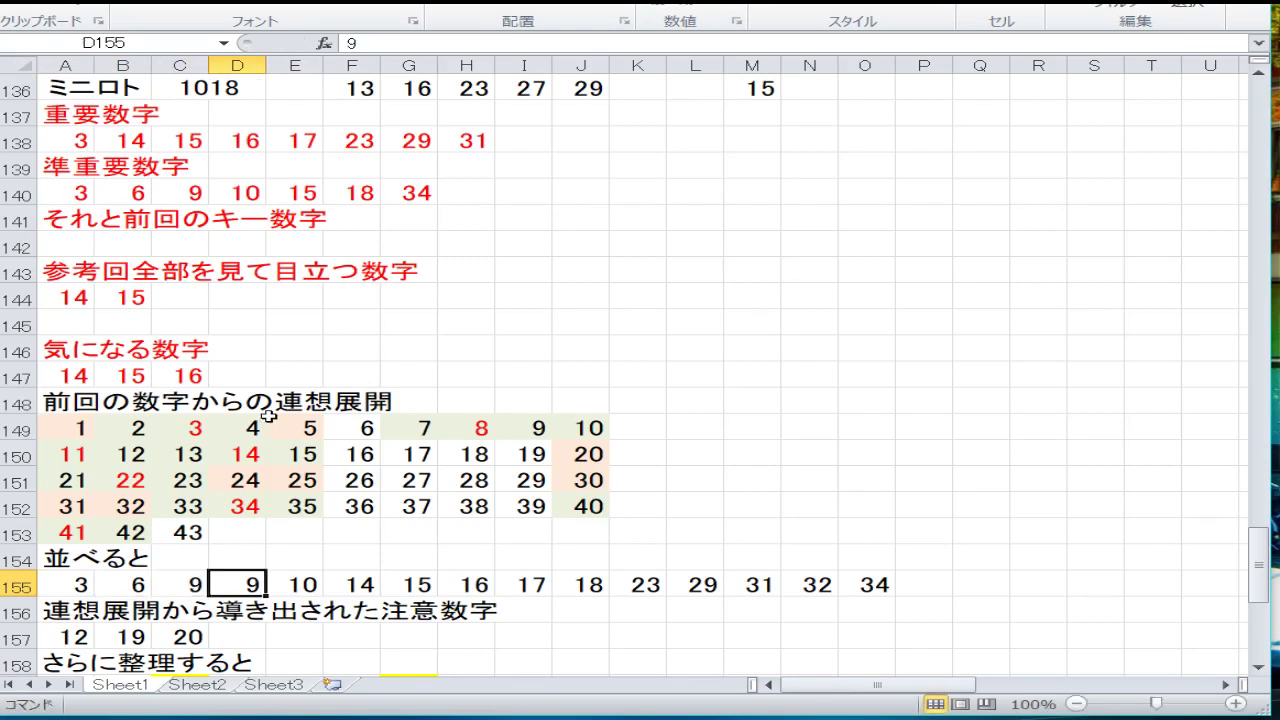
Enter 10, 14, 15, 16, 17 and 18 in cells D155 to I155 of the 並べると list.
{"action": "type", "text": "10"}
{"action": "key", "text": "Right"}
{"action": "type", "text": "14"}
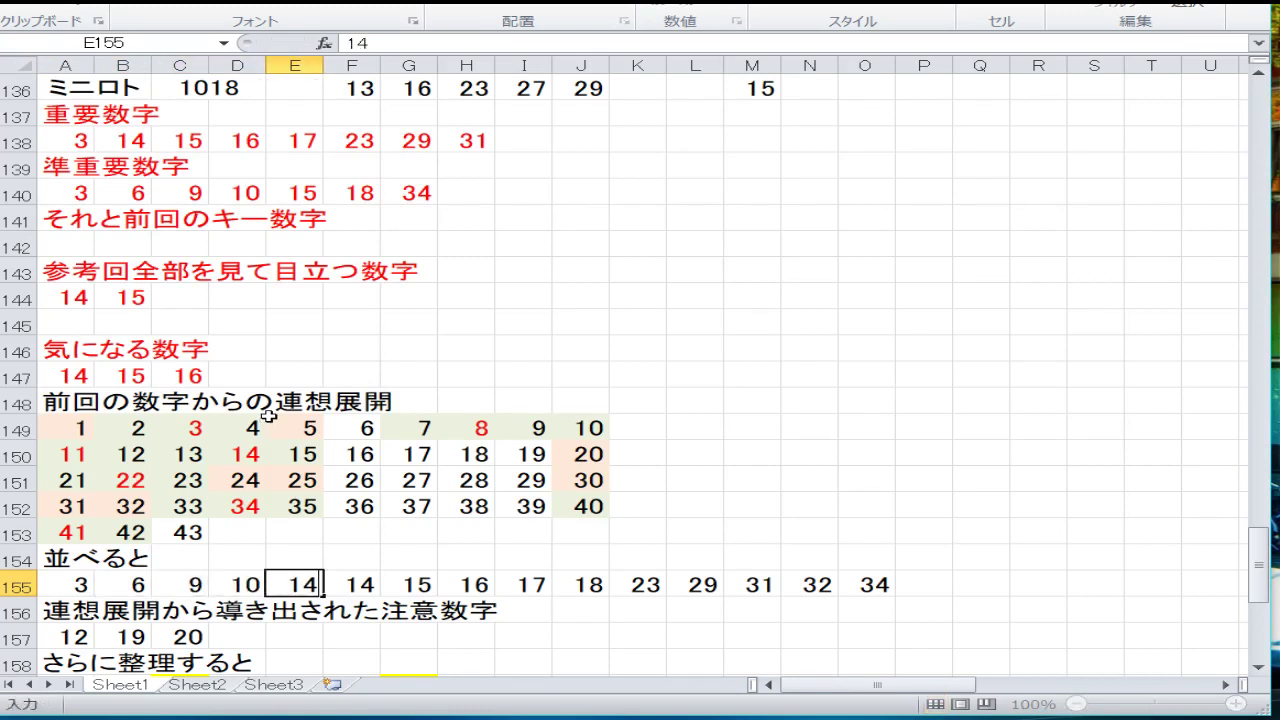
{"action": "key", "text": "Right"}
{"action": "type", "text": "15"}
{"action": "key", "text": "Right"}
{"action": "type", "text": "16"}
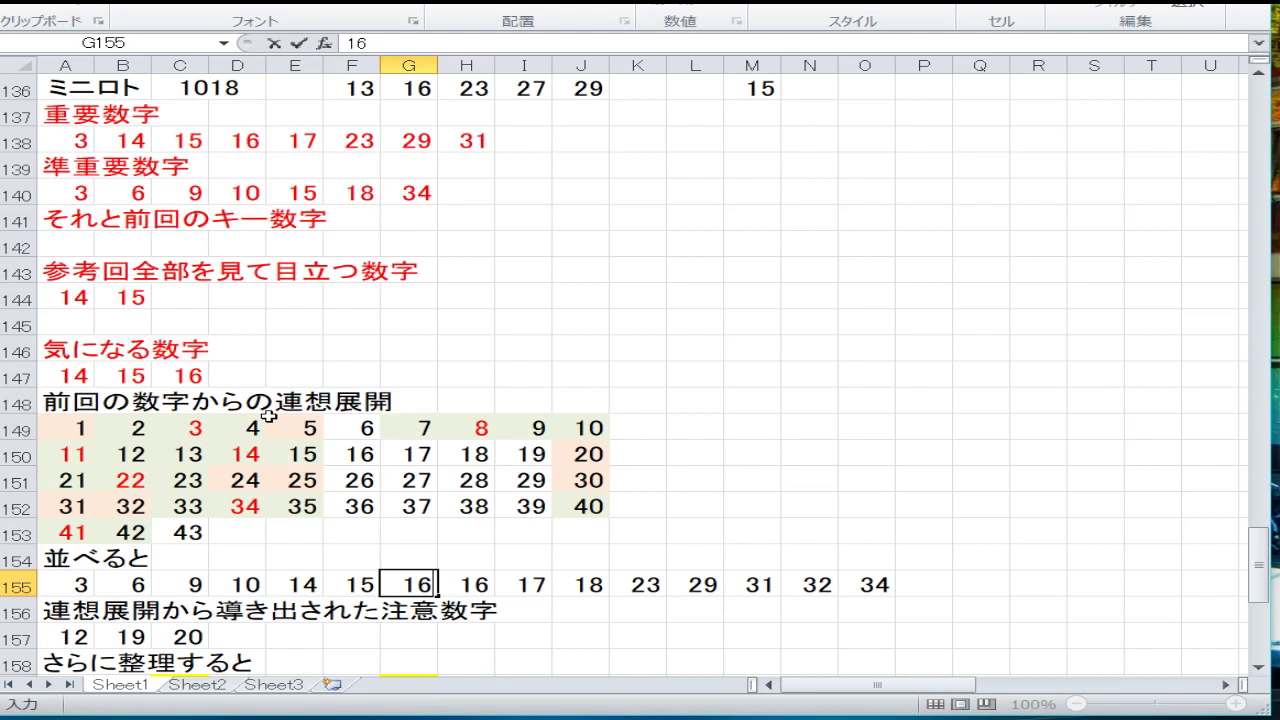
{"action": "key", "text": "Right"}
{"action": "type", "text": "17"}
{"action": "key", "text": "Right"}
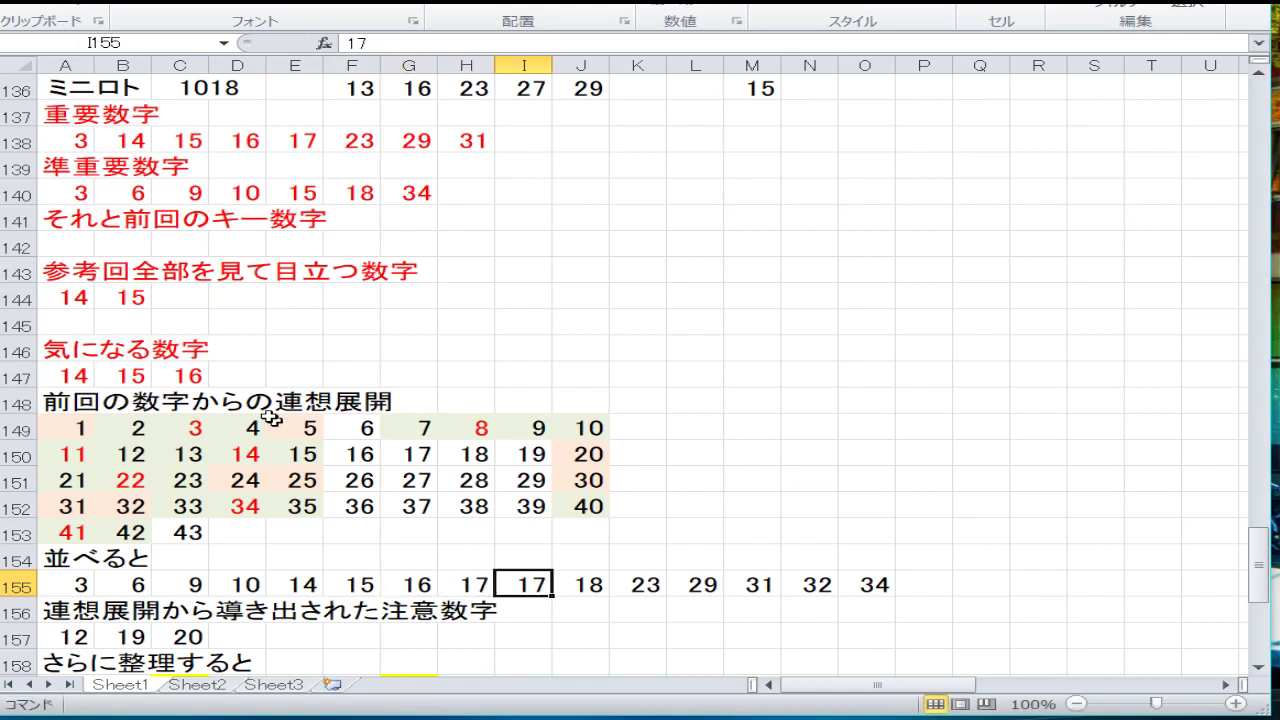
{"action": "type", "text": "1"}
{"action": "key", "text": "Right"}
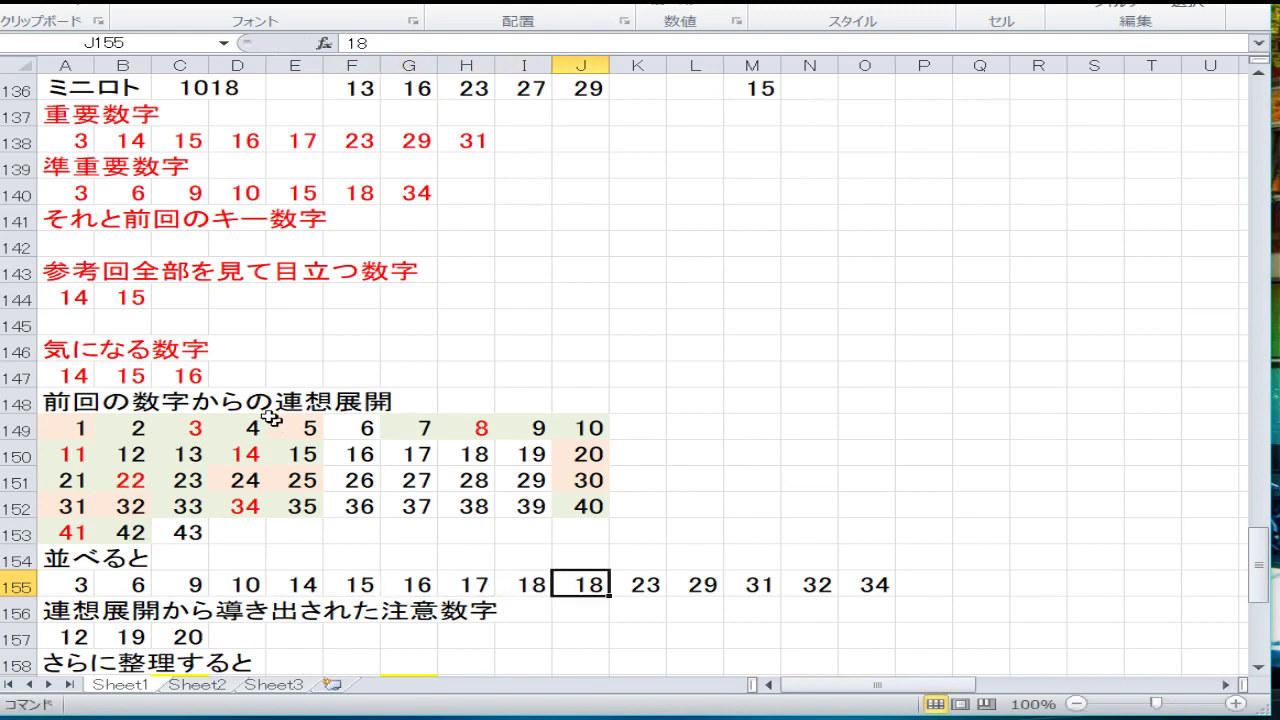
Enter 23, 29, 31 and 34 in cells J155 to M155 of the 並べると list.
{"action": "type", "text": "23"}
{"action": "key", "text": "Right"}
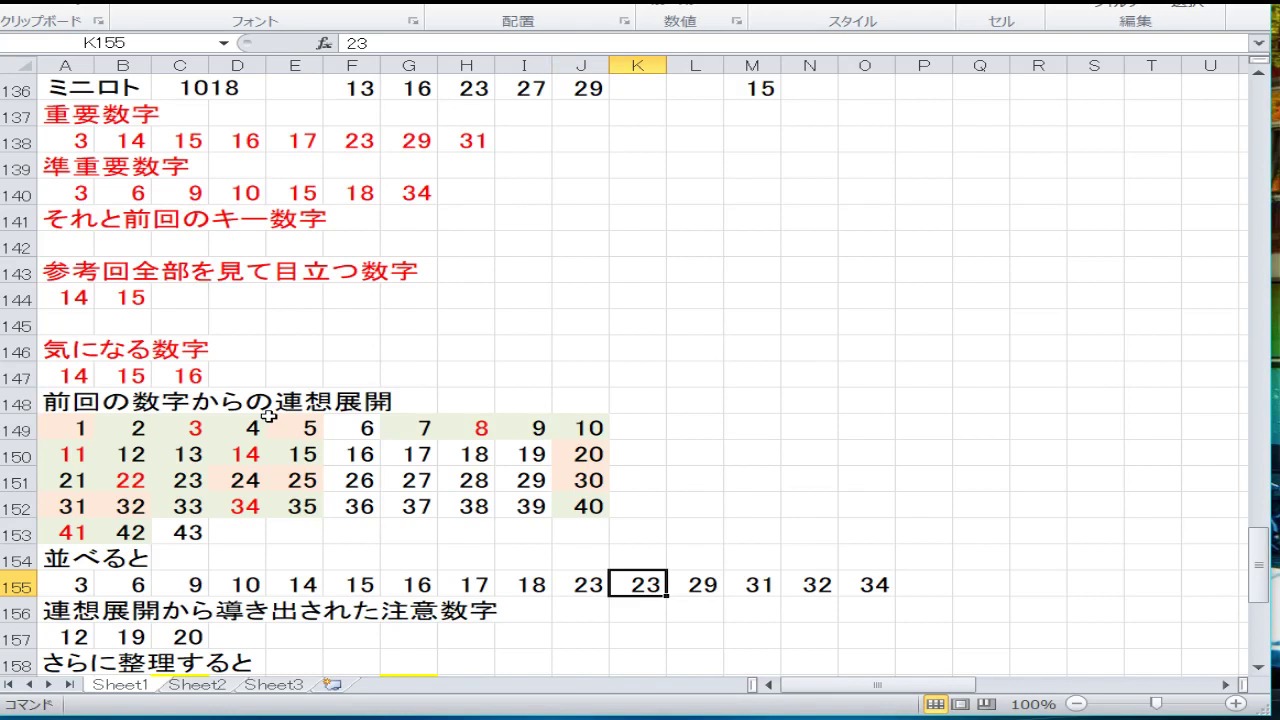
{"action": "type", "text": "2"}
{"action": "key", "text": "Right"}
{"action": "type", "text": "31"}
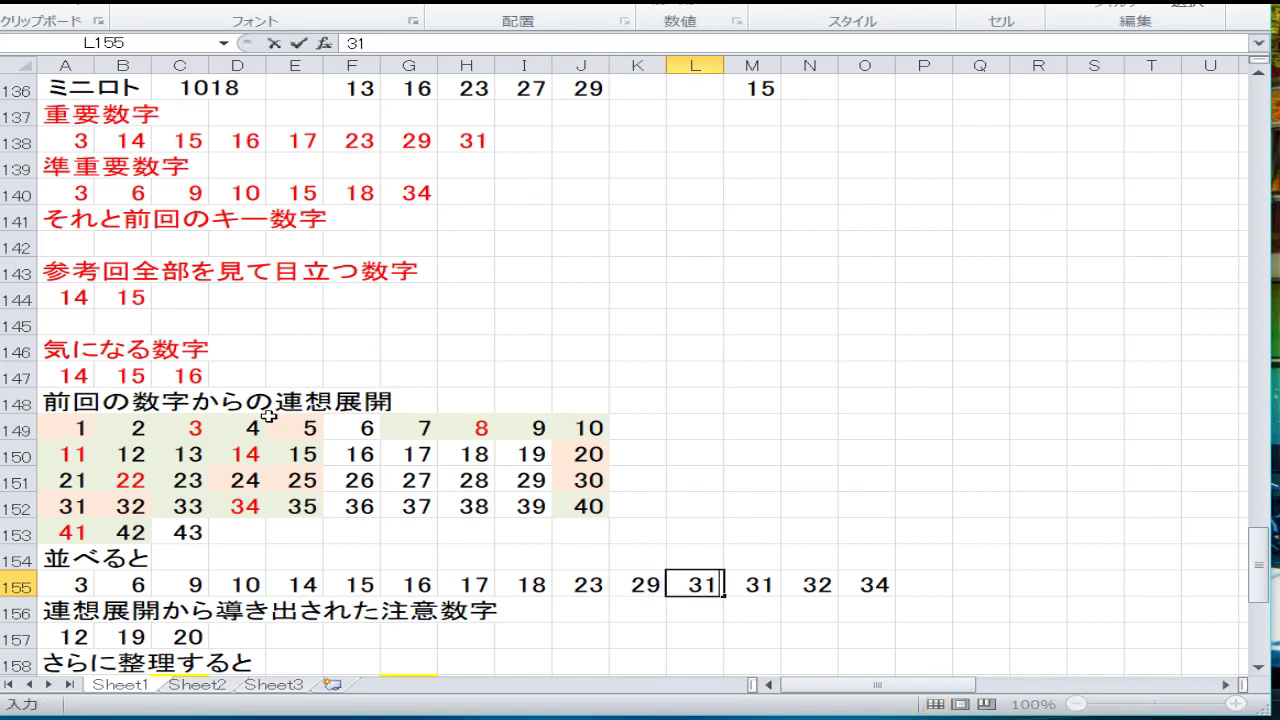
{"action": "key", "text": "Right"}
{"action": "type", "text": "34"}
{"action": "key", "text": "Right"}
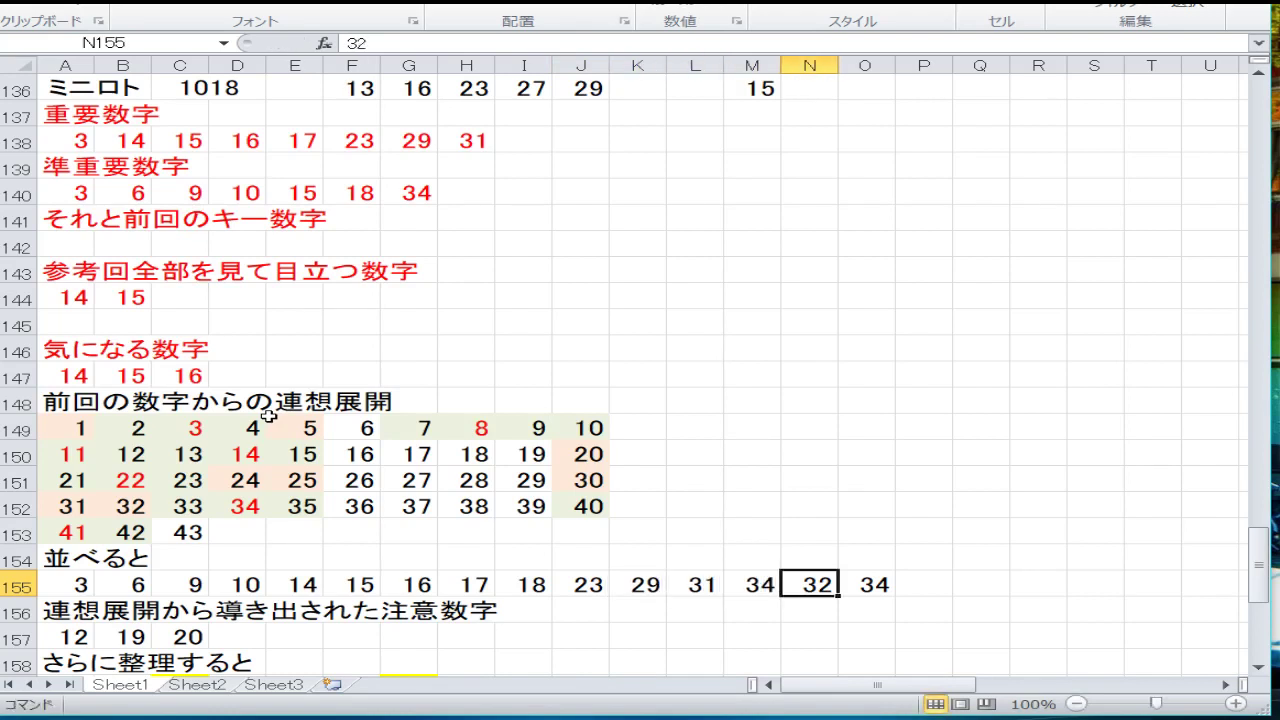
Clear the leftover numbers in cells N155 and O155 of the 並べると list.
{"action": "key", "text": "Delete"}
{"action": "key", "text": "Return"}
{"action": "key", "text": "Up"}
{"action": "key", "text": "Right"}
{"action": "key", "text": "Delete"}
{"action": "key", "text": "Return"}
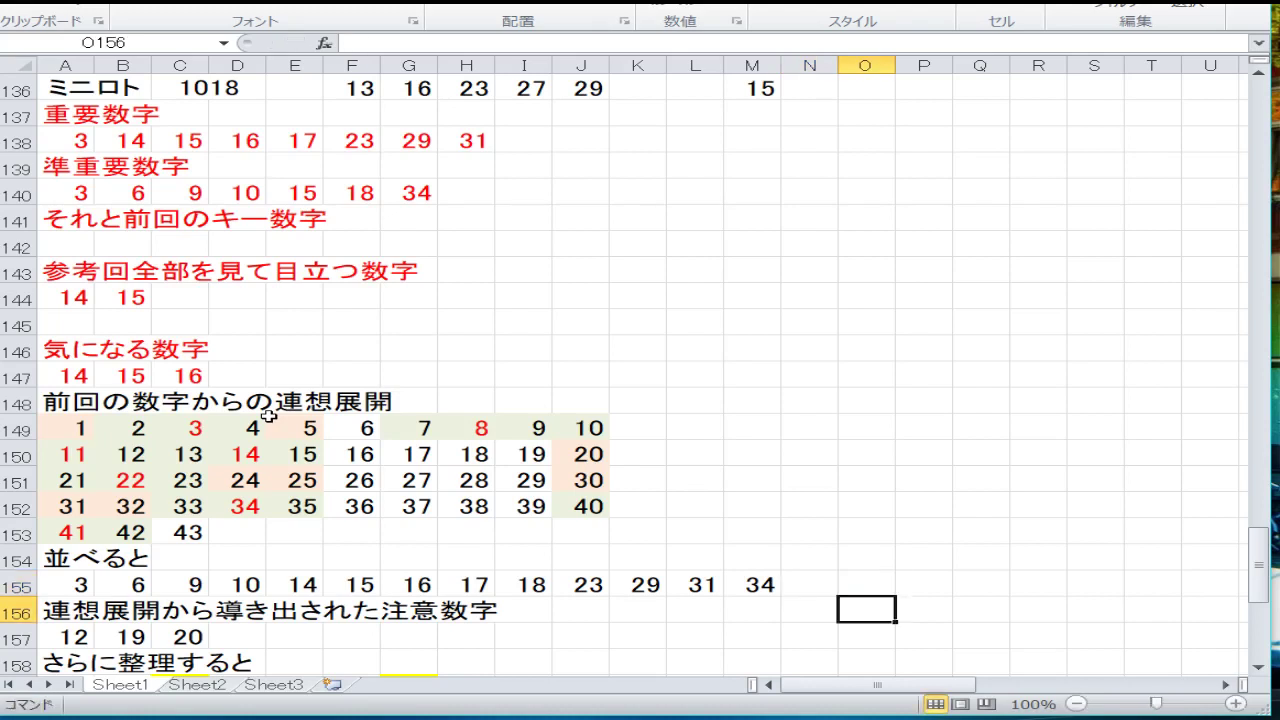
Enter 1, 5 and 20 in cells A157 to C157 of the 連想展開から導き出された注意数字 list.
{"action": "key", "text": "Left"}
{"action": "key", "text": "Left"}
{"action": "key", "text": "Left"}
{"action": "key", "text": "Left"}
{"action": "key", "text": "Left"}
{"action": "key", "text": "Left"}
{"action": "key", "text": "Left"}
{"action": "key", "text": "Left"}
{"action": "key", "text": "Left"}
{"action": "key", "text": "Left"}
{"action": "key", "text": "Left"}
{"action": "key", "text": "Left"}
{"action": "key", "text": "Down"}
{"action": "key", "text": "Left"}
{"action": "key", "text": "Left"}
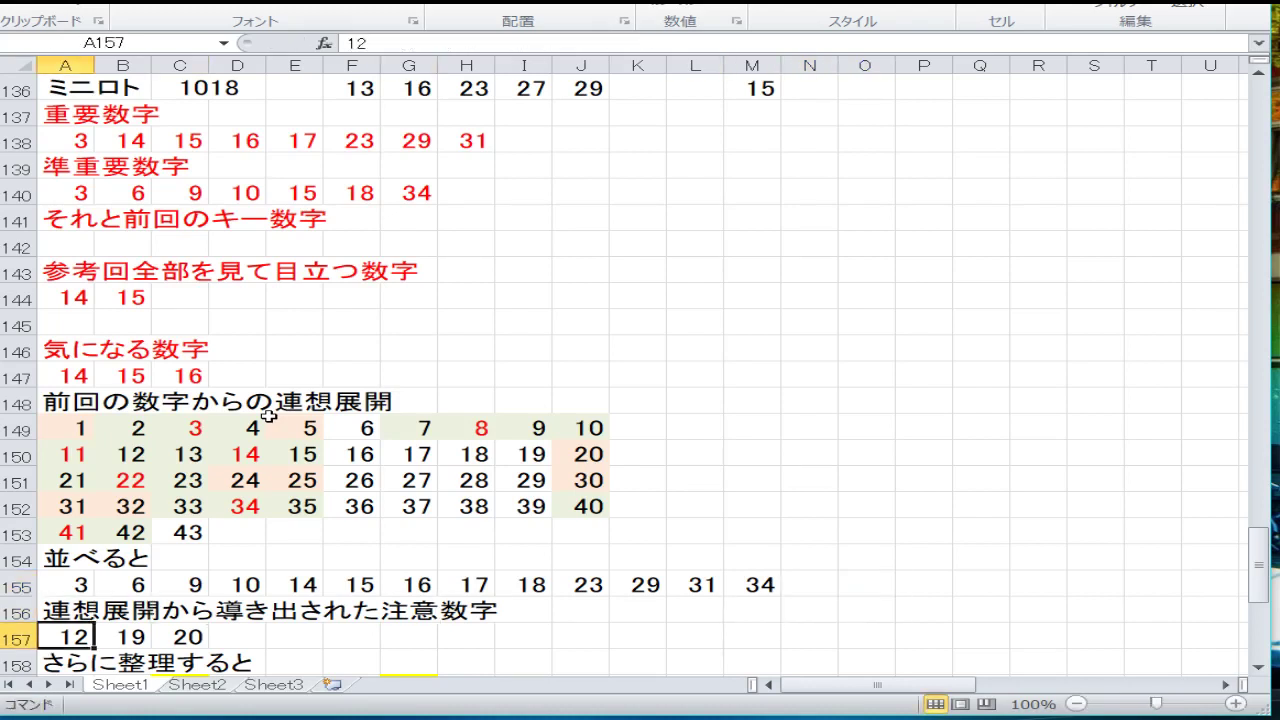
{"action": "type", "text": "1"}
{"action": "key", "text": "Right"}
{"action": "type", "text": "3"}
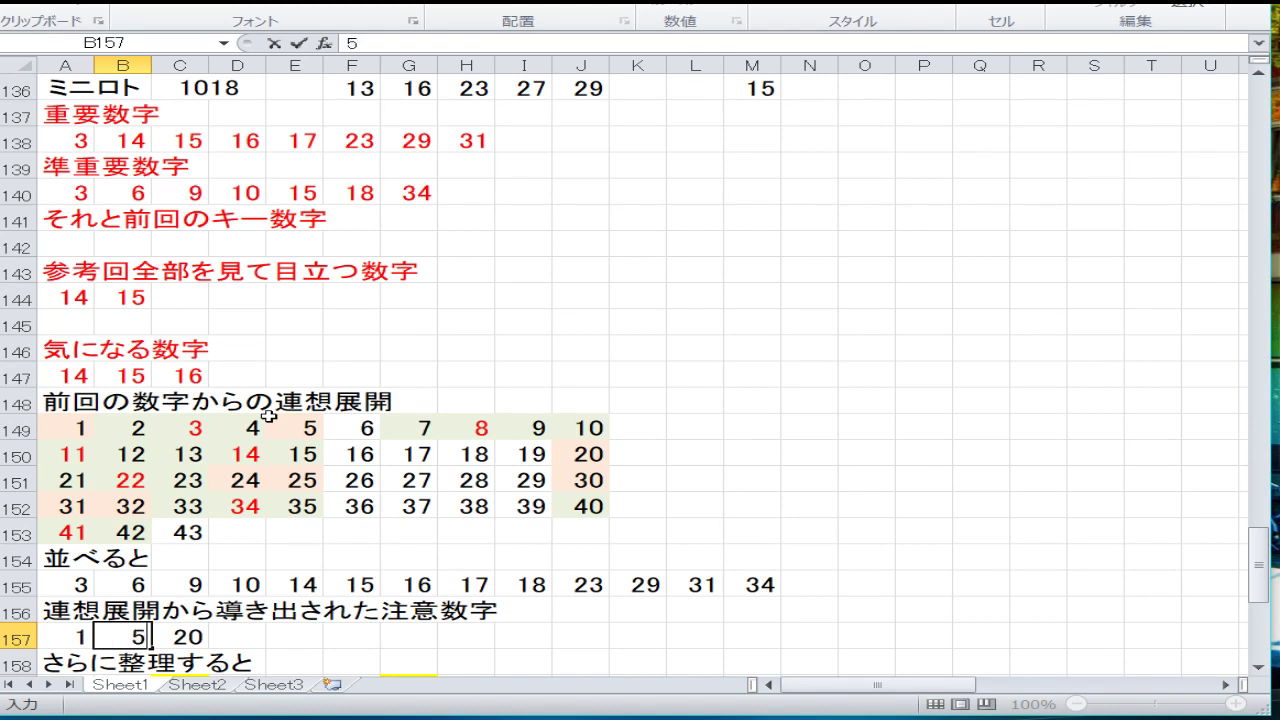
{"action": "key", "text": "Right"}
{"action": "type", "text": "20"}
{"action": "key", "text": "Right"}
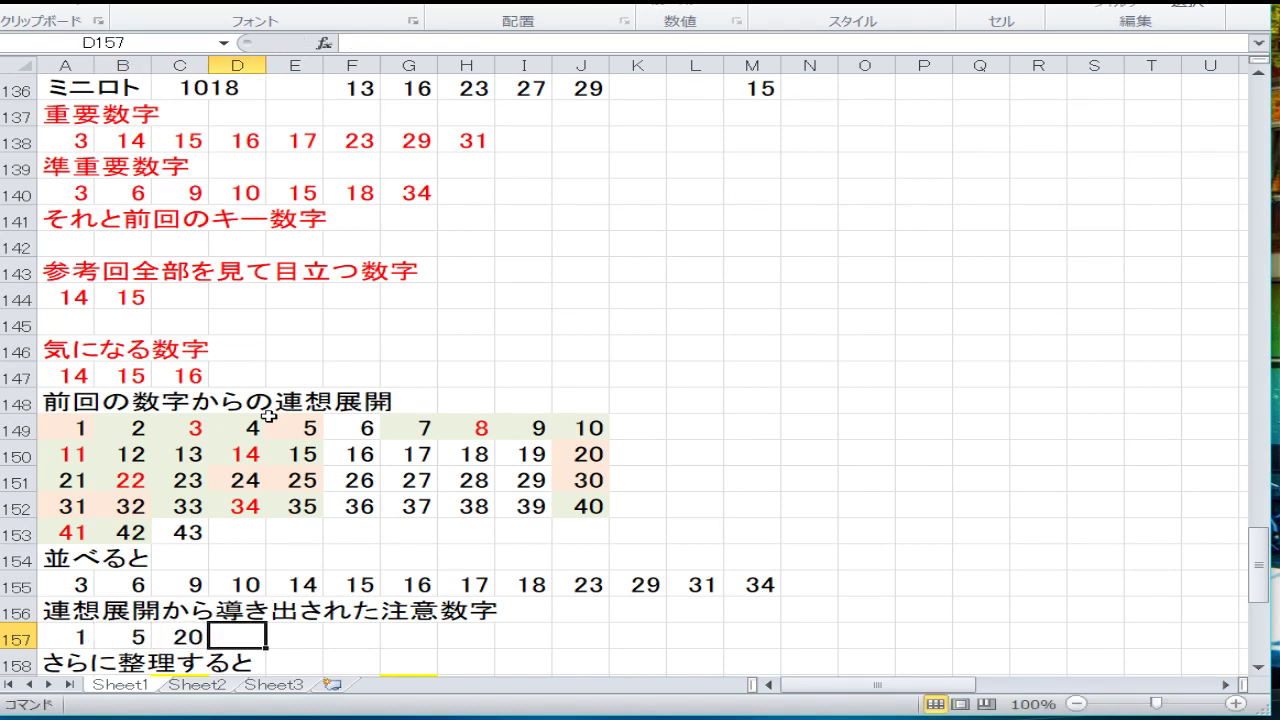
Enter 24, 25, 30, 31 and 32 in cells D157 to H157 of the 連想展開から導き出された注意数字 list.
{"action": "type", "text": "24"}
{"action": "key", "text": "Right"}
{"action": "type", "text": "25"}
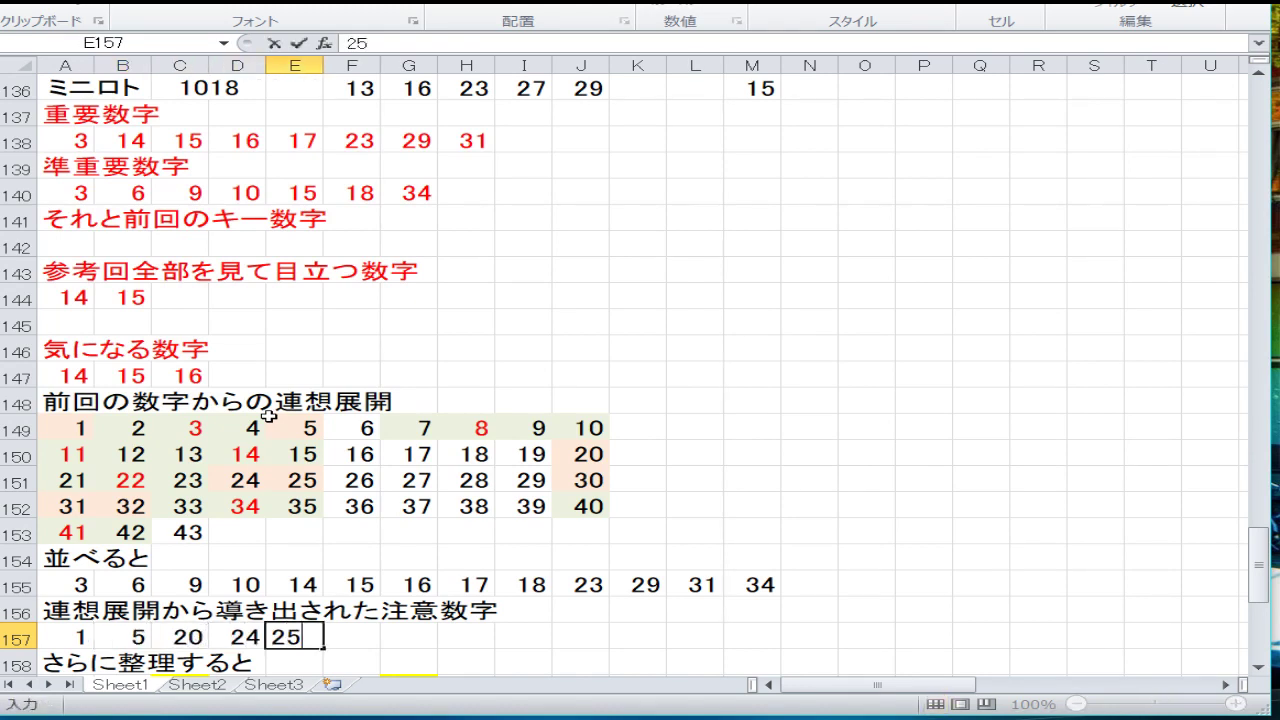
{"action": "key", "text": "Right"}
{"action": "type", "text": "30"}
{"action": "key", "text": "Right"}
{"action": "type", "text": "31"}
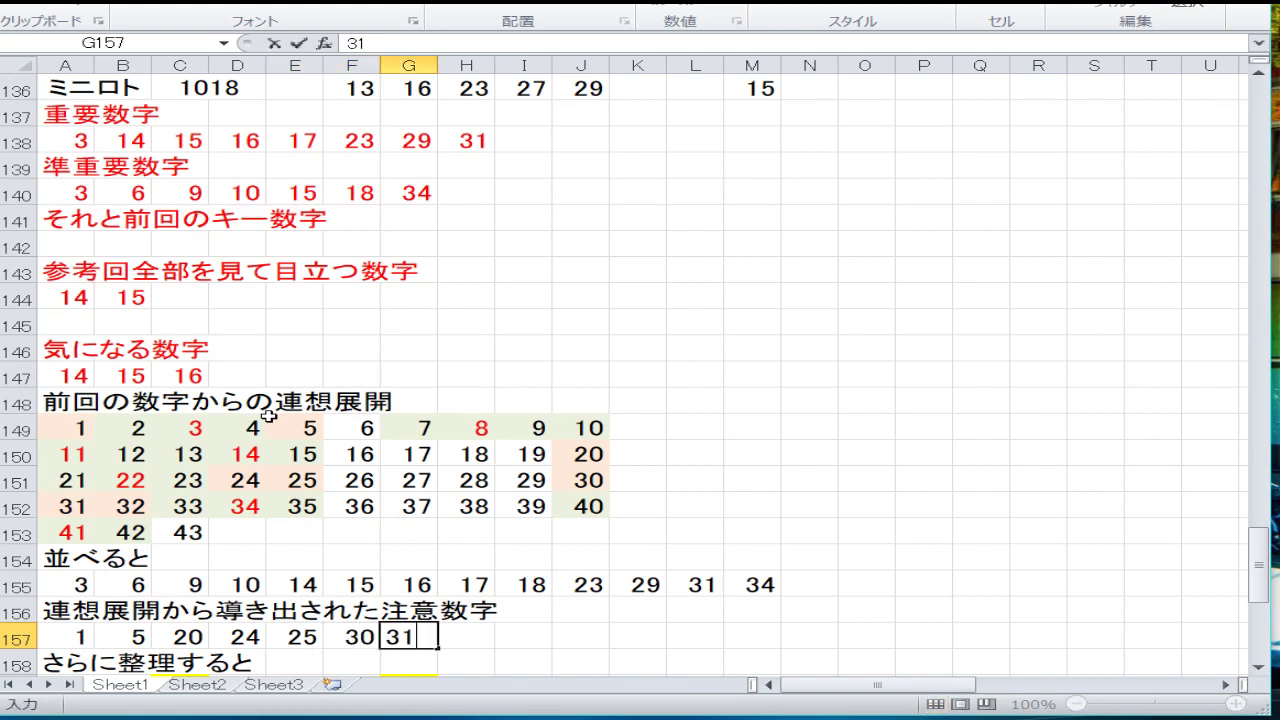
{"action": "key", "text": "Up"}
{"action": "key", "text": "Down"}
{"action": "key", "text": "Right"}
{"action": "type", "text": "3"}
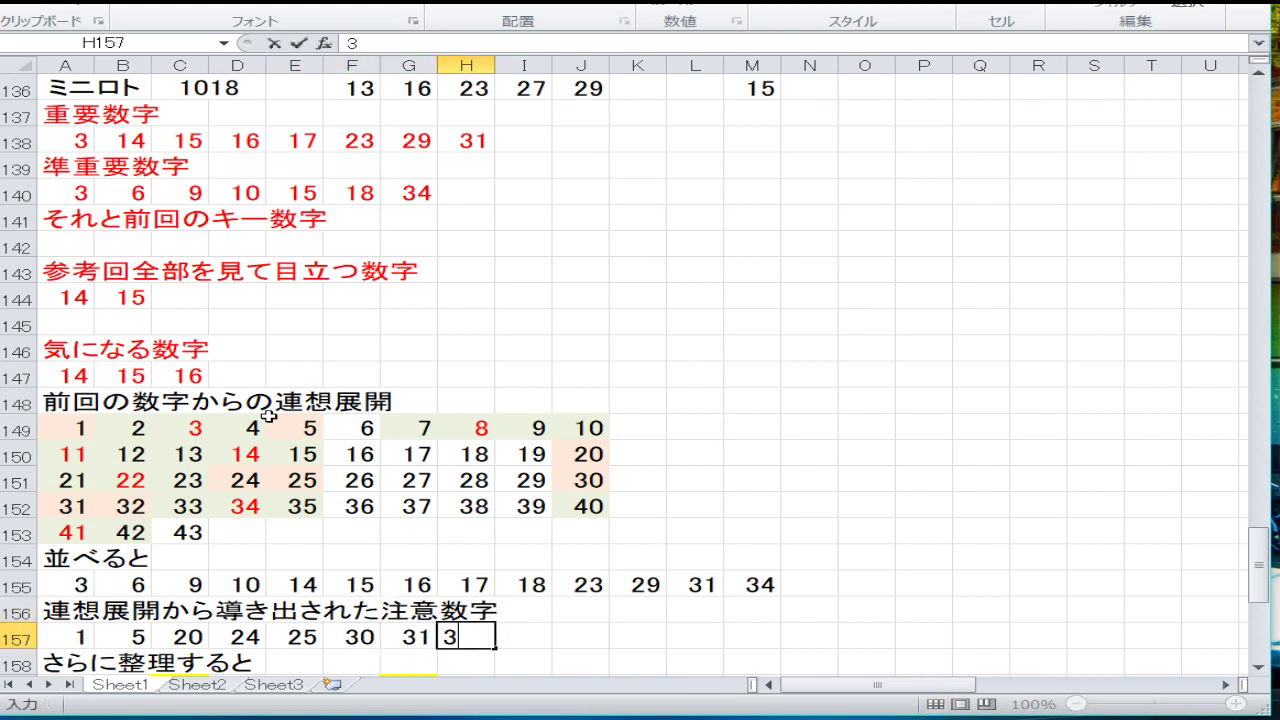
{"action": "key", "text": "Return"}
Delete the old numbers, draw result and prediction combinations in rows 159 to 175 below さらに整理すると.
{"action": "key", "text": "Left"}
{"action": "key", "text": "Home"}
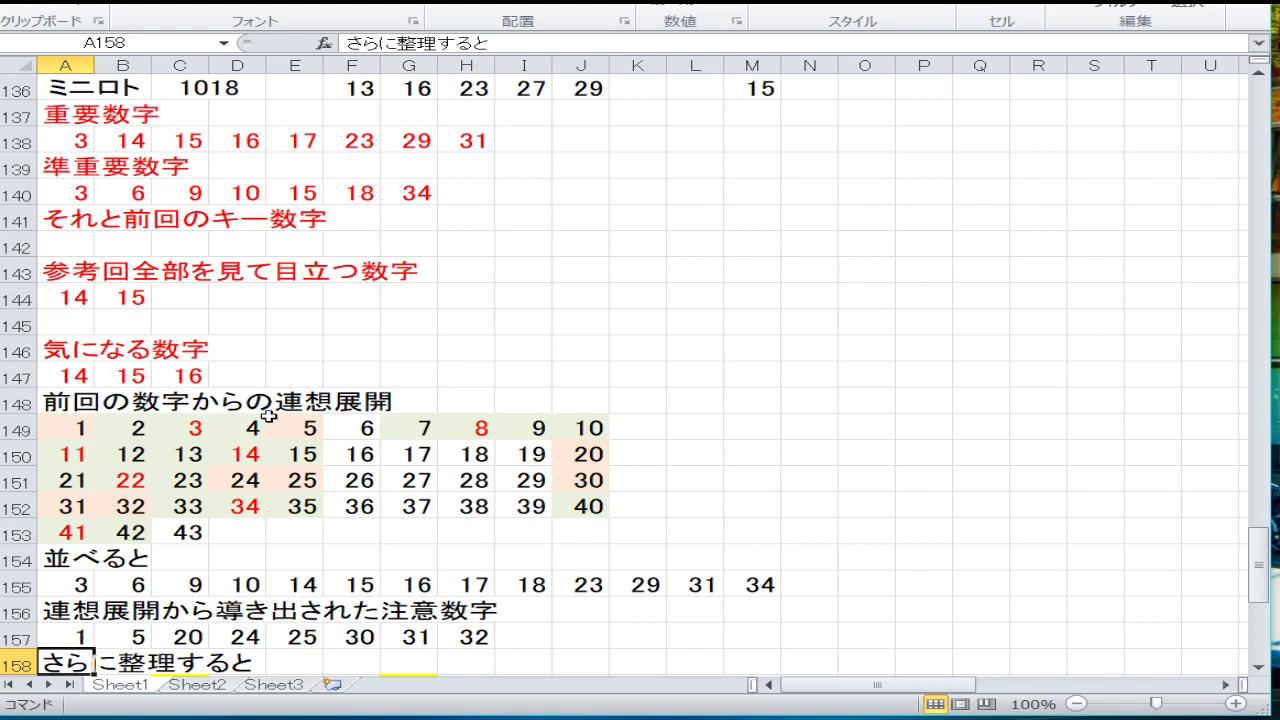
{"action": "key", "text": "Down"}
{"action": "key", "text": "Down"}
{"action": "key", "text": "Down"}
{"action": "key", "text": "Down"}
{"action": "key", "text": "Down"}
{"action": "key", "text": "Down"}
{"action": "key", "text": "Down"}
{"action": "key", "text": "Down"}
{"action": "key", "text": "Down"}
{"action": "key", "text": "Down"}
{"action": "key", "text": "Up"}
{"action": "key", "text": "Up"}
{"action": "key", "text": "Up"}
{"action": "key", "text": "Up"}
{"action": "key", "text": "Up"}
{"action": "key", "text": "Up"}
{"action": "key", "text": "Up"}
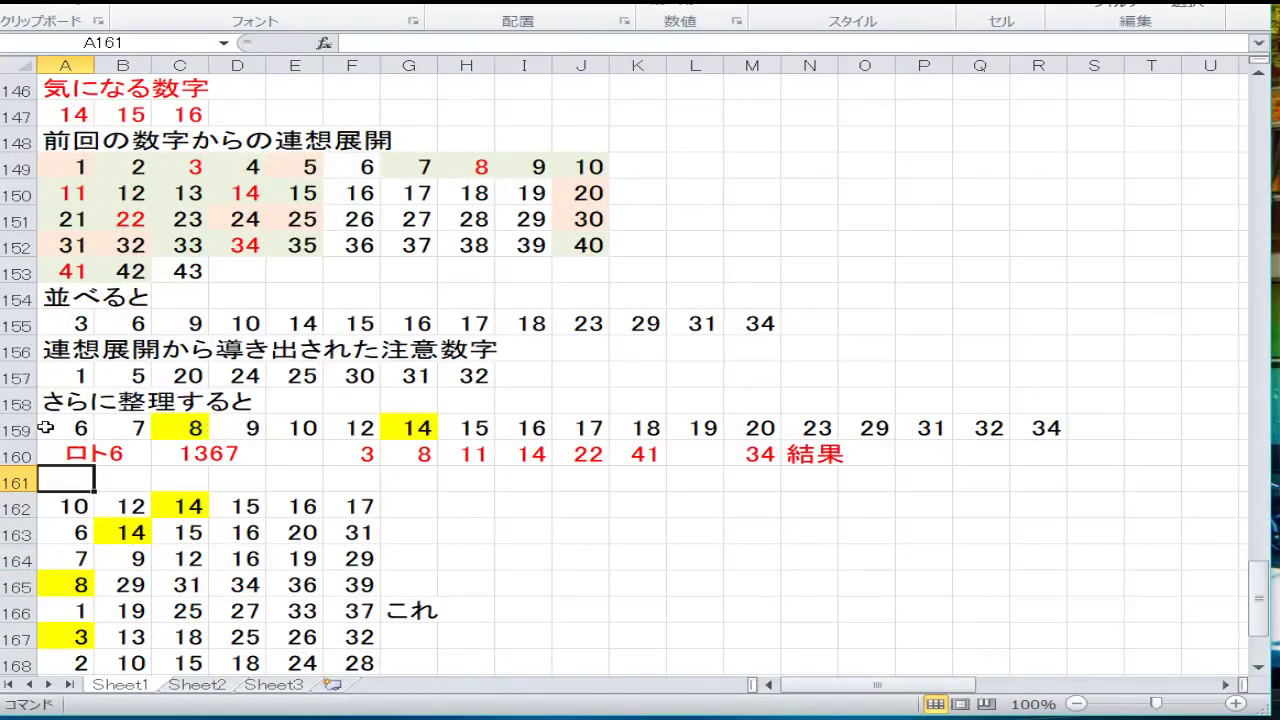
{"action": "left_click_drag", "start_coordinate": [25, 428], "coordinate": [50, 706]}
{"action": "right_click", "coordinate": [272, 530]}
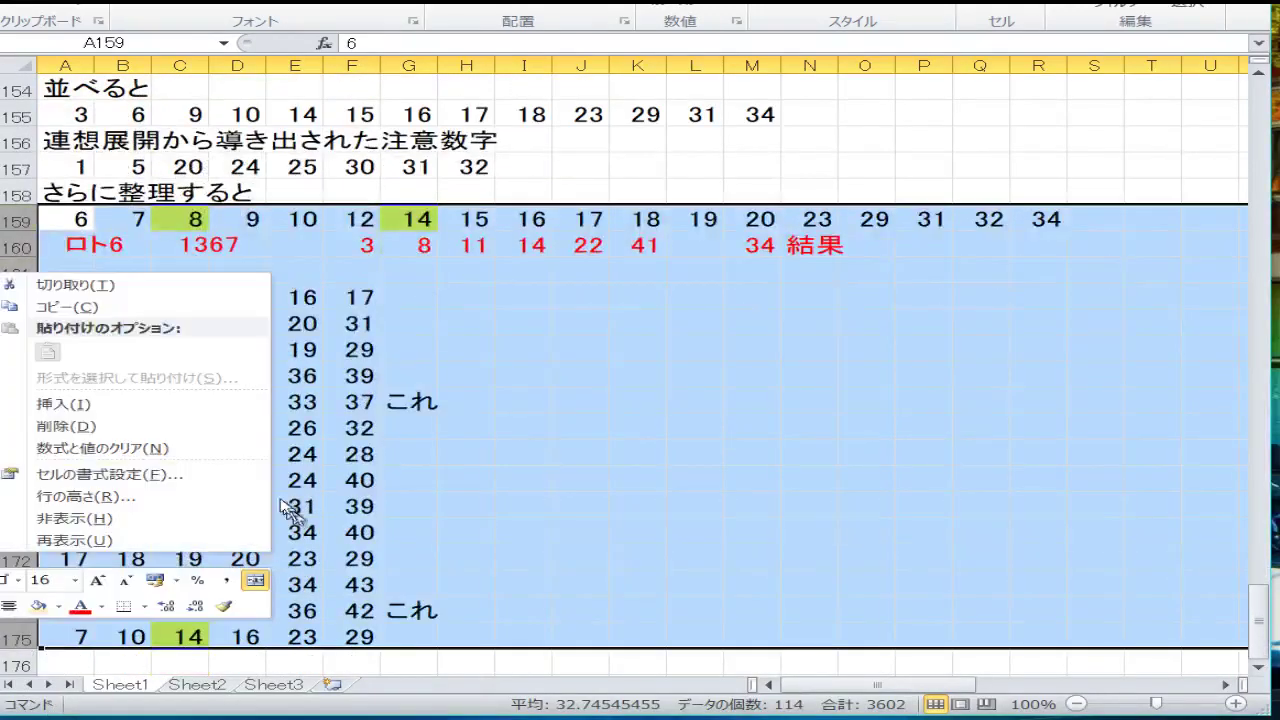
{"action": "left_click", "coordinate": [177, 428]}
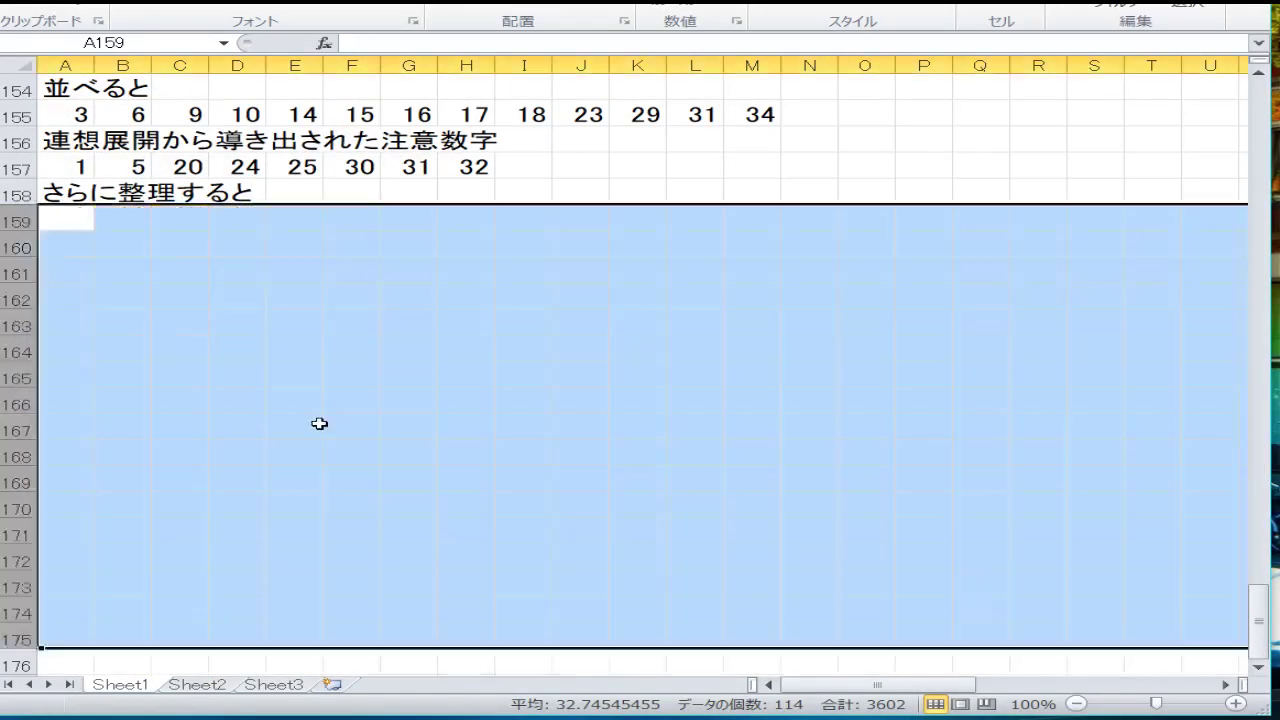
Enter 1, 3 and 5 in cells A159 to C159 below the さらに整理すると heading.
{"action": "scroll", "coordinate": [290, 415], "scroll_direction": "up", "scroll_amount": 2}
{"action": "left_click", "coordinate": [247, 434]}
{"action": "key", "text": "Up"}
{"action": "key", "text": "Up"}
{"action": "key", "text": "Up"}
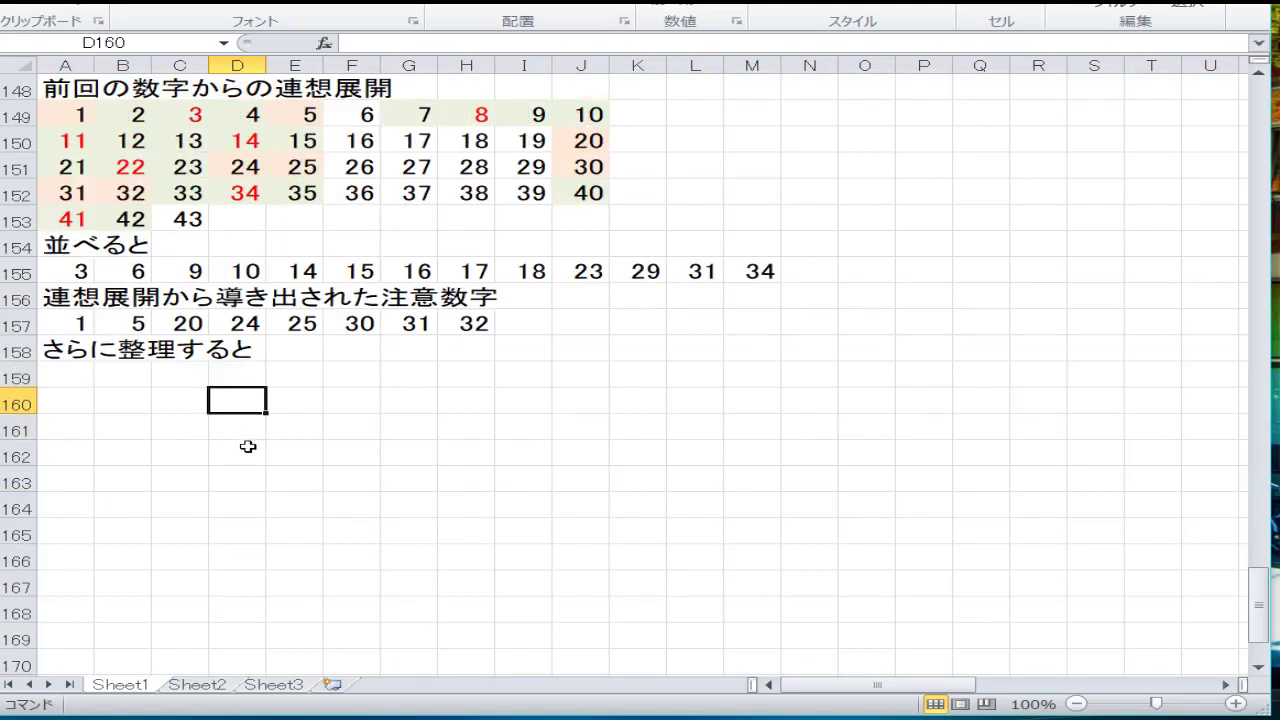
{"action": "key", "text": "Left"}
{"action": "key", "text": "Left"}
{"action": "key", "text": "Left"}
{"action": "key", "text": "Down"}
{"action": "type", "text": "1"}
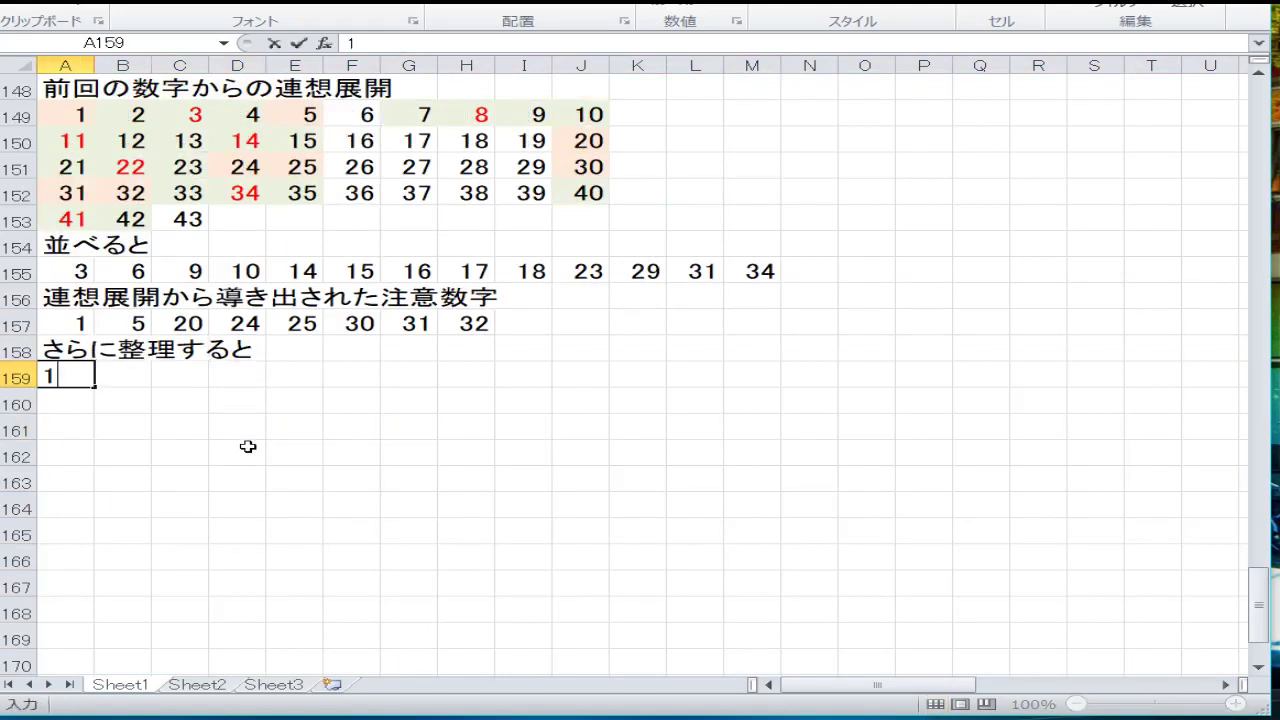
{"action": "key", "text": "Tab"}
{"action": "type", "text": "3"}
{"action": "key", "text": "Tab"}
{"action": "type", "text": "5"}
{"action": "key", "text": "Tab"}
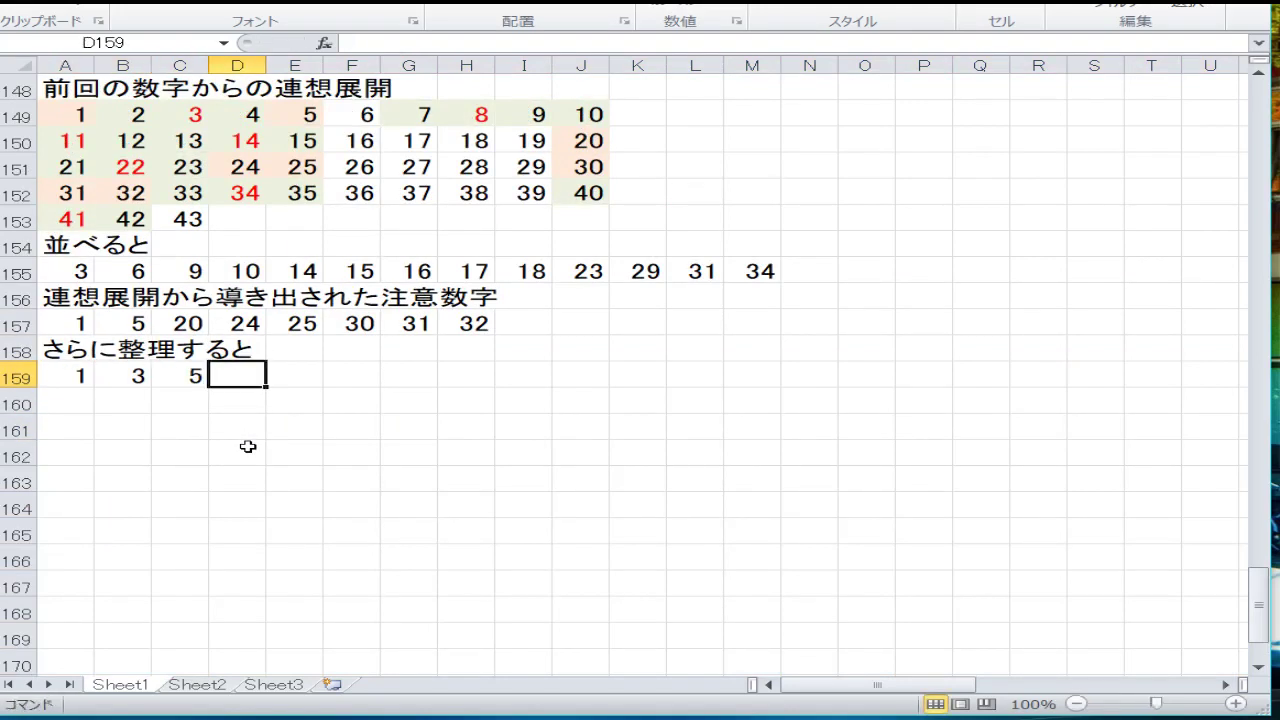
Enter 6, 9, 10, 14 and 15 in cells D159 to H159 of the さらに整理すると list.
{"action": "type", "text": "6"}
{"action": "key", "text": "Tab"}
{"action": "type", "text": "9"}
{"action": "key", "text": "Tab"}
{"action": "type", "text": "10"}
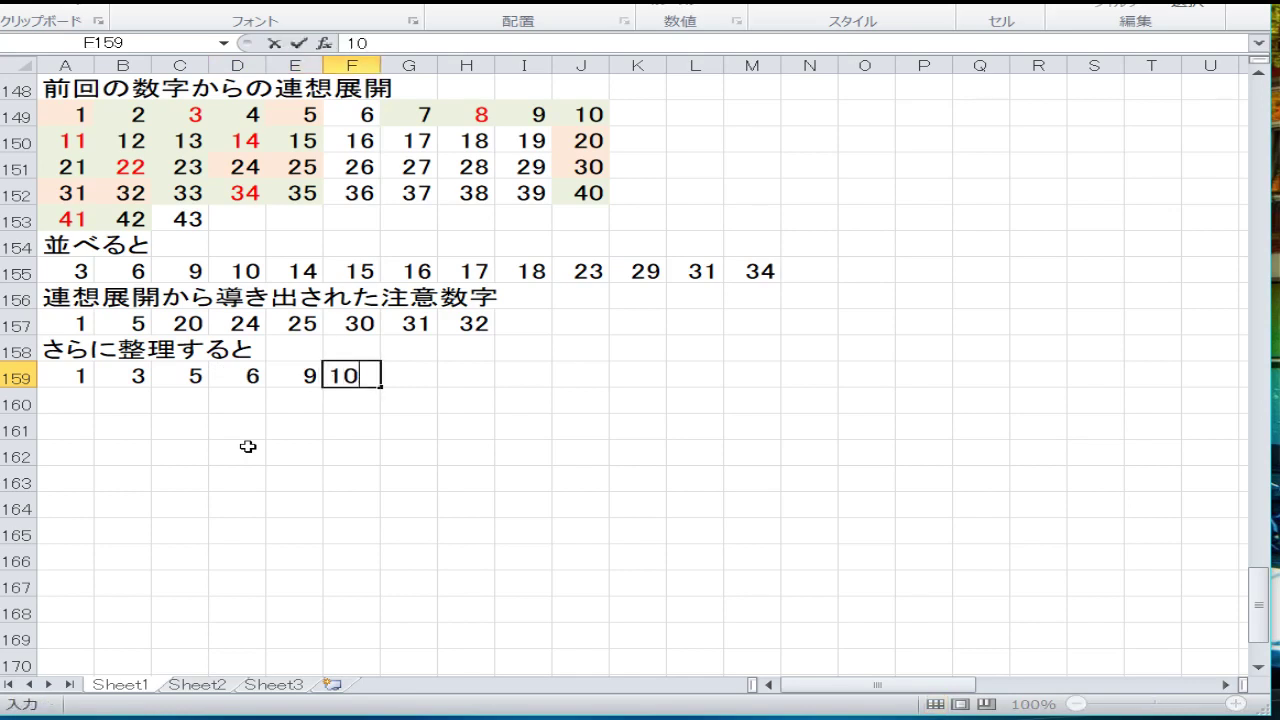
{"action": "key", "text": "Tab"}
{"action": "type", "text": "14"}
{"action": "key", "text": "Tab"}
{"action": "type", "text": "15"}
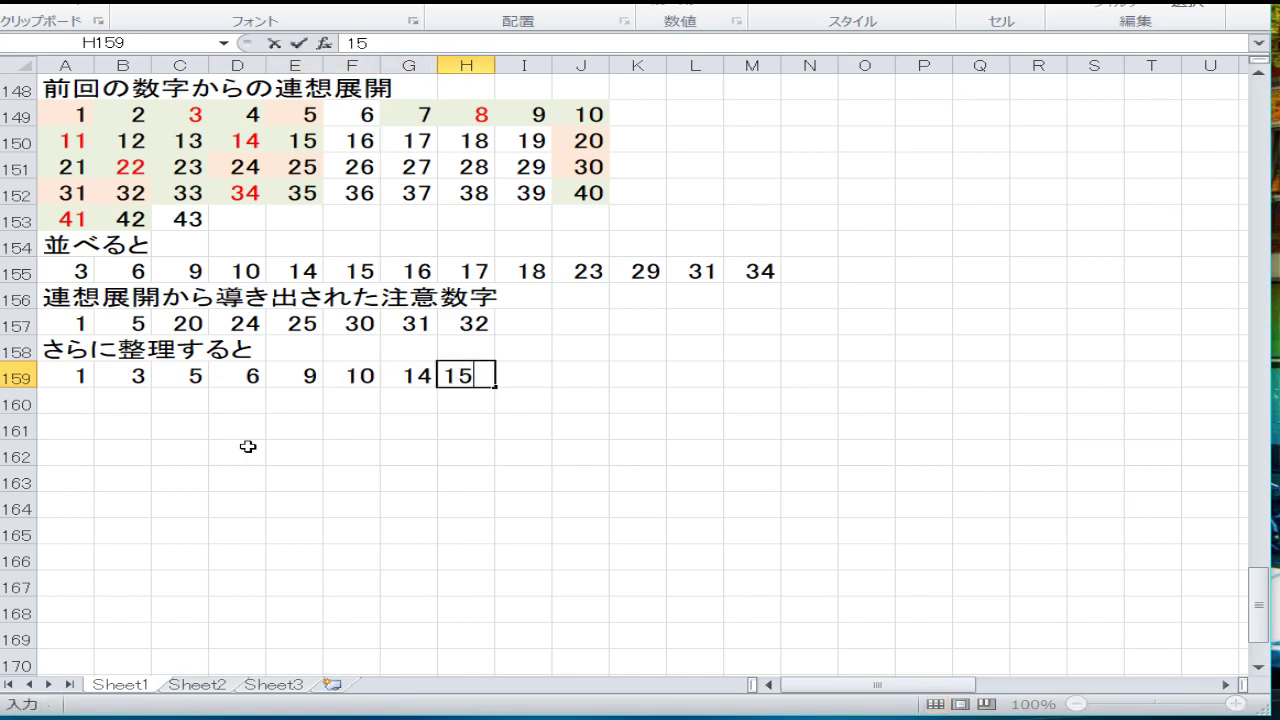
{"action": "key", "text": "Tab"}
Enter 16, 17, 18, 20, 23 and 24 in cells I159 to N159 of the さらに整理すると list.
{"action": "type", "text": "16"}
{"action": "key", "text": "Tab"}
{"action": "type", "text": "17"}
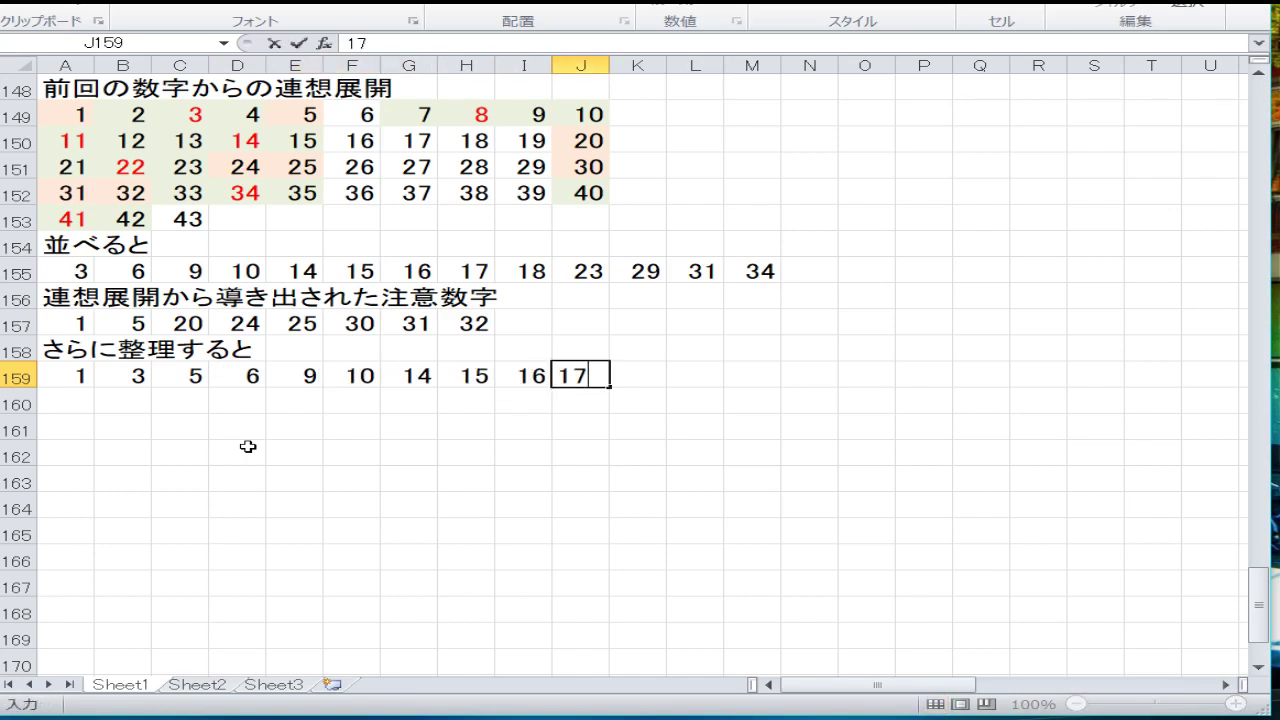
{"action": "key", "text": "Tab"}
{"action": "type", "text": "18"}
{"action": "key", "text": "Tab"}
{"action": "type", "text": "20"}
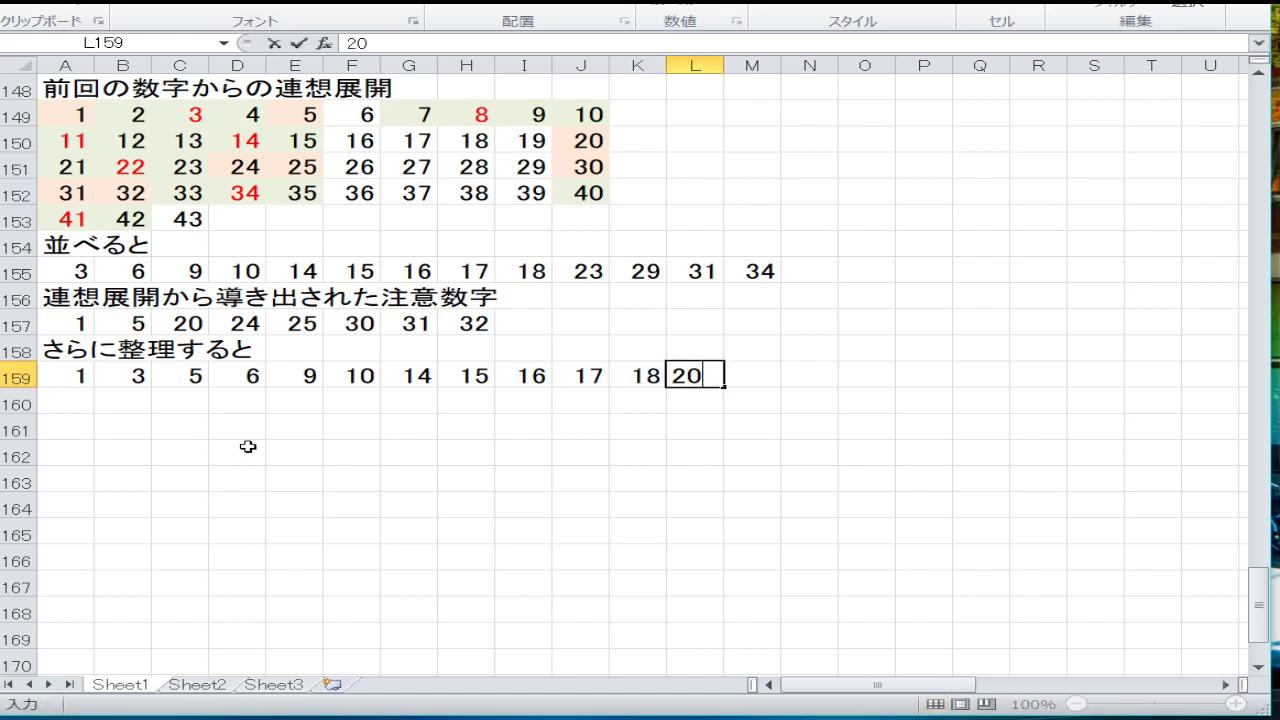
{"action": "key", "text": "Tab"}
{"action": "type", "text": "23"}
{"action": "key", "text": "Tab"}
{"action": "type", "text": "24"}
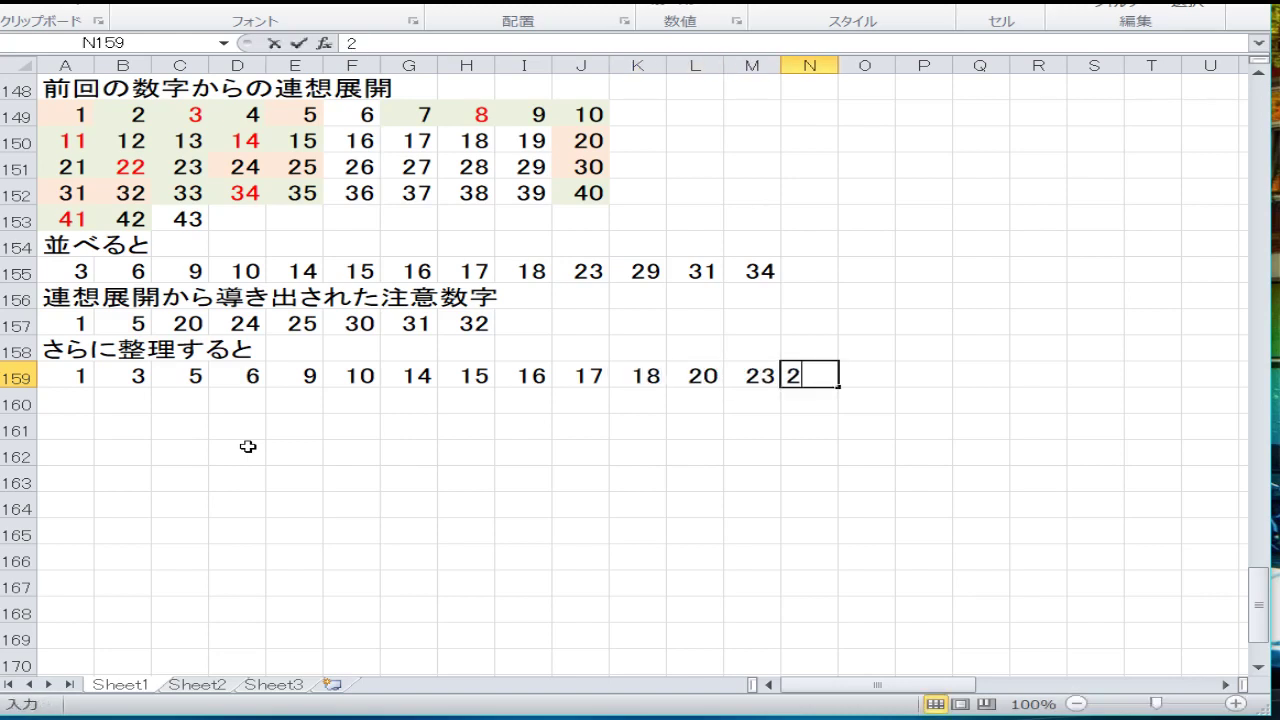
{"action": "key", "text": "Tab"}
Enter 25, 29, 30, 31, 32 and 34 in cells O159 to T159 of the さらに整理すると list.
{"action": "type", "text": "25"}
{"action": "key", "text": "Tab"}
{"action": "type", "text": "2"}
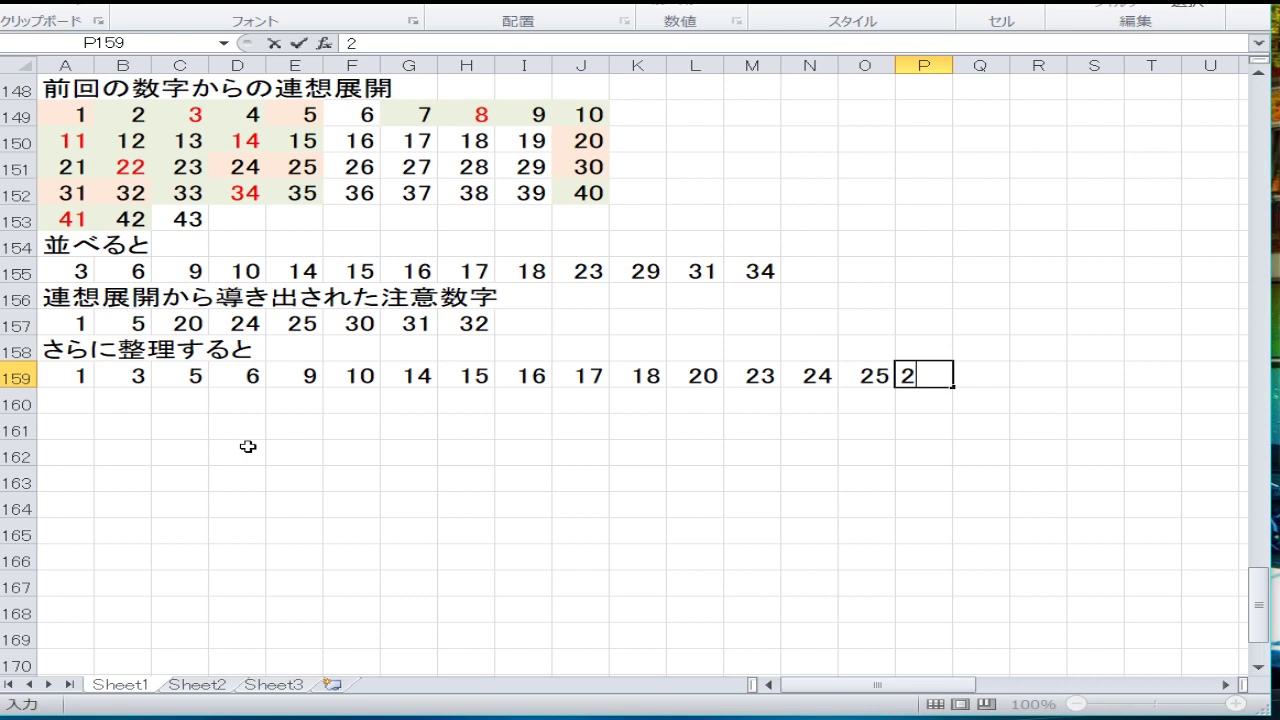
{"action": "type", "text": "9"}
{"action": "key", "text": "Tab"}
{"action": "type", "text": "30"}
{"action": "key", "text": "Tab"}
{"action": "type", "text": "3"}
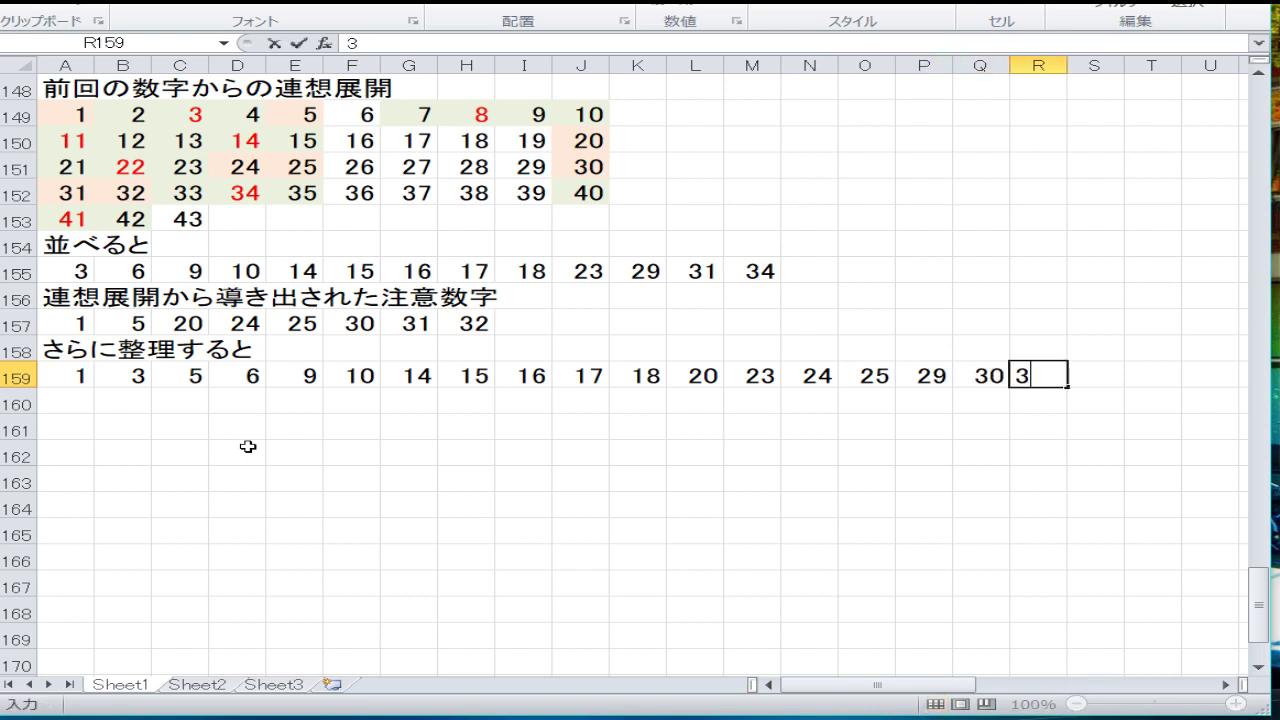
{"action": "key", "text": "Tab"}
{"action": "type", "text": "32"}
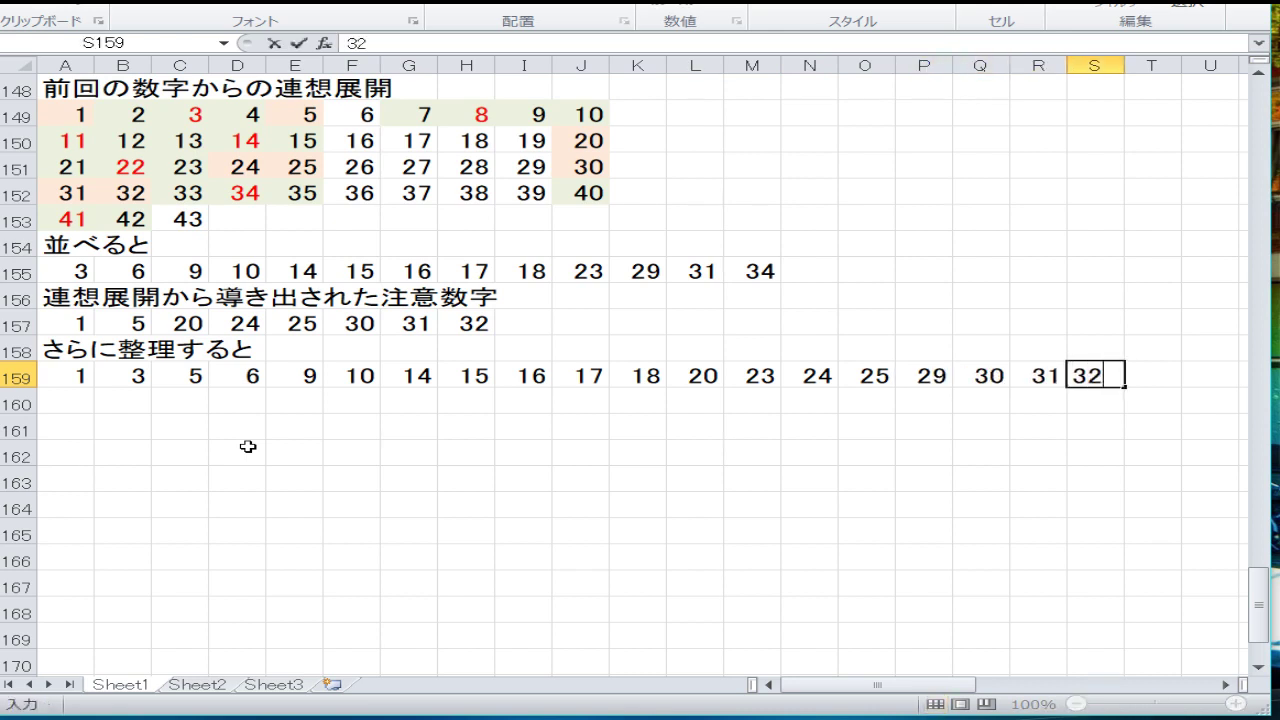
{"action": "key", "text": "Tab"}
{"action": "type", "text": "34"}
{"action": "key", "text": "Return"}
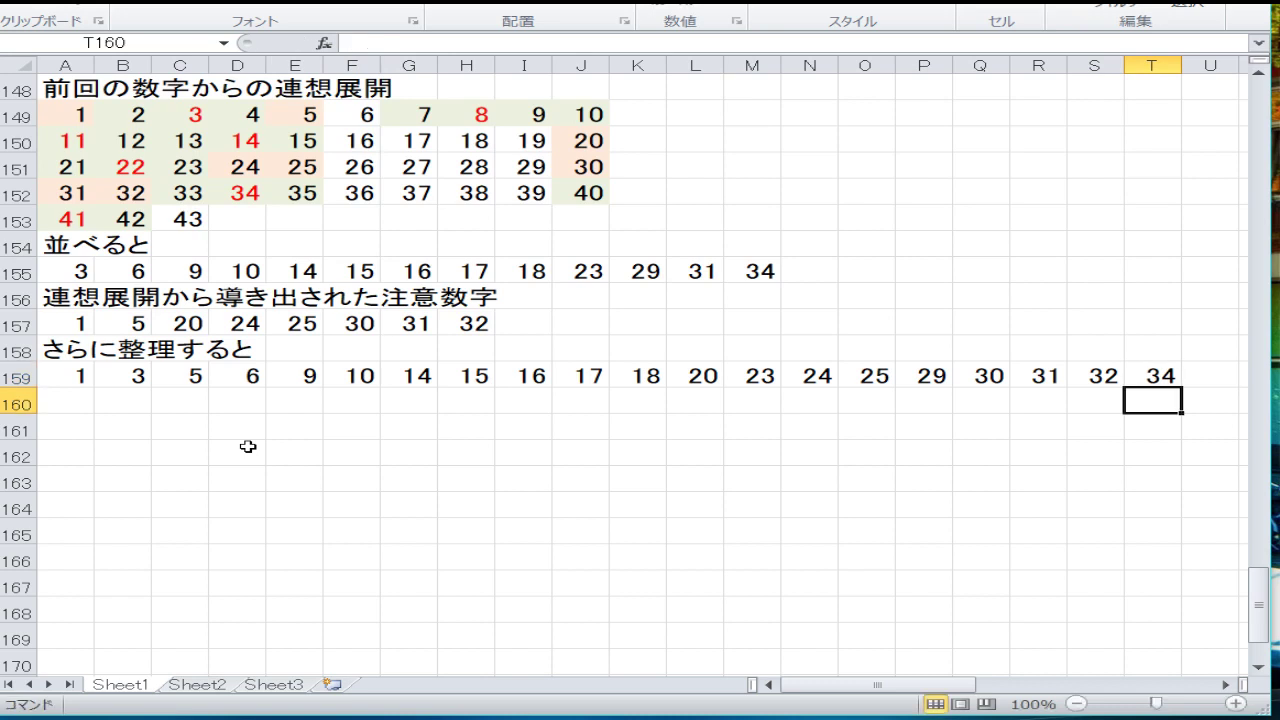
Enter 24, 25 and 30 in cells A160 to C160, directly below the さらに整理すると number row.
{"action": "key", "text": "Left"}
{"action": "key", "text": "Left"}
{"action": "key", "text": "Left"}
{"action": "key", "text": "Left"}
{"action": "key", "text": "Left"}
{"action": "key", "text": "Left"}
{"action": "key", "text": "Left"}
{"action": "key", "text": "Left"}
{"action": "key", "text": "Left"}
{"action": "key", "text": "Left"}
{"action": "key", "text": "Left"}
{"action": "key", "text": "Left"}
{"action": "key", "text": "Left"}
{"action": "key", "text": "Left"}
{"action": "key", "text": "Left"}
{"action": "key", "text": "Left"}
{"action": "key", "text": "Left"}
{"action": "key", "text": "Left"}
{"action": "key", "text": "Left"}
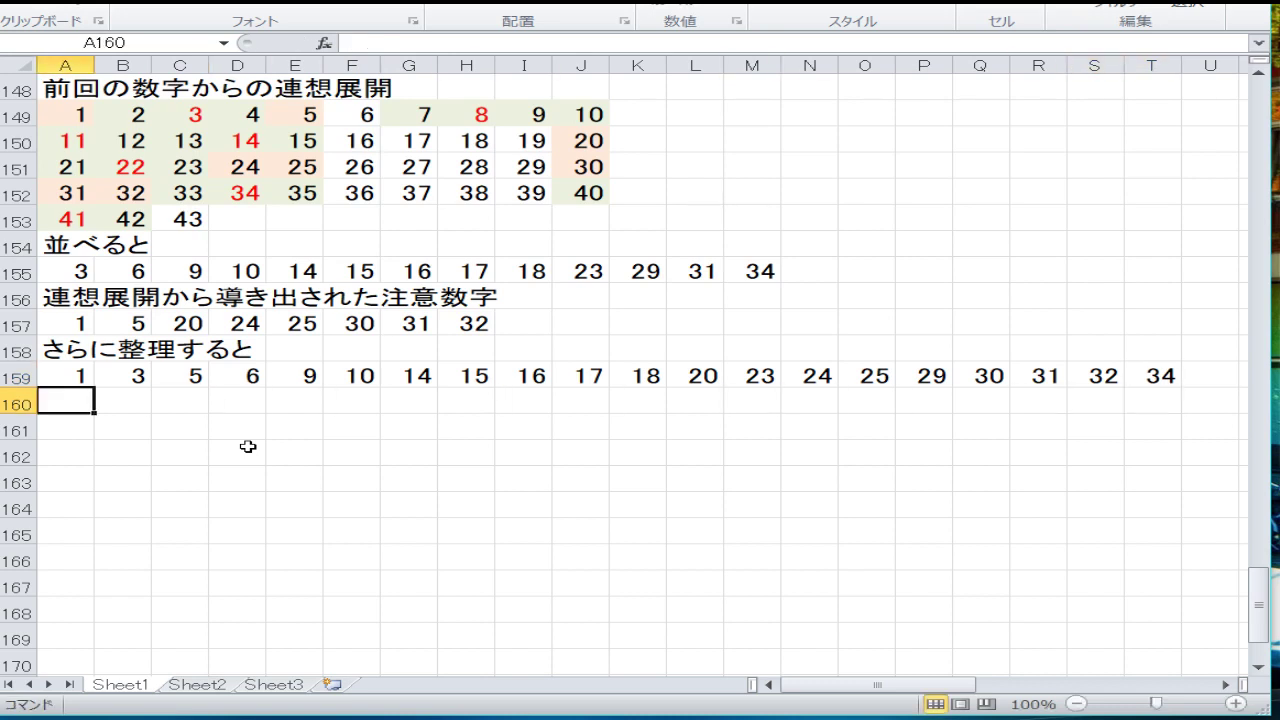
{"action": "type", "text": "24"}
{"action": "key", "text": "Tab"}
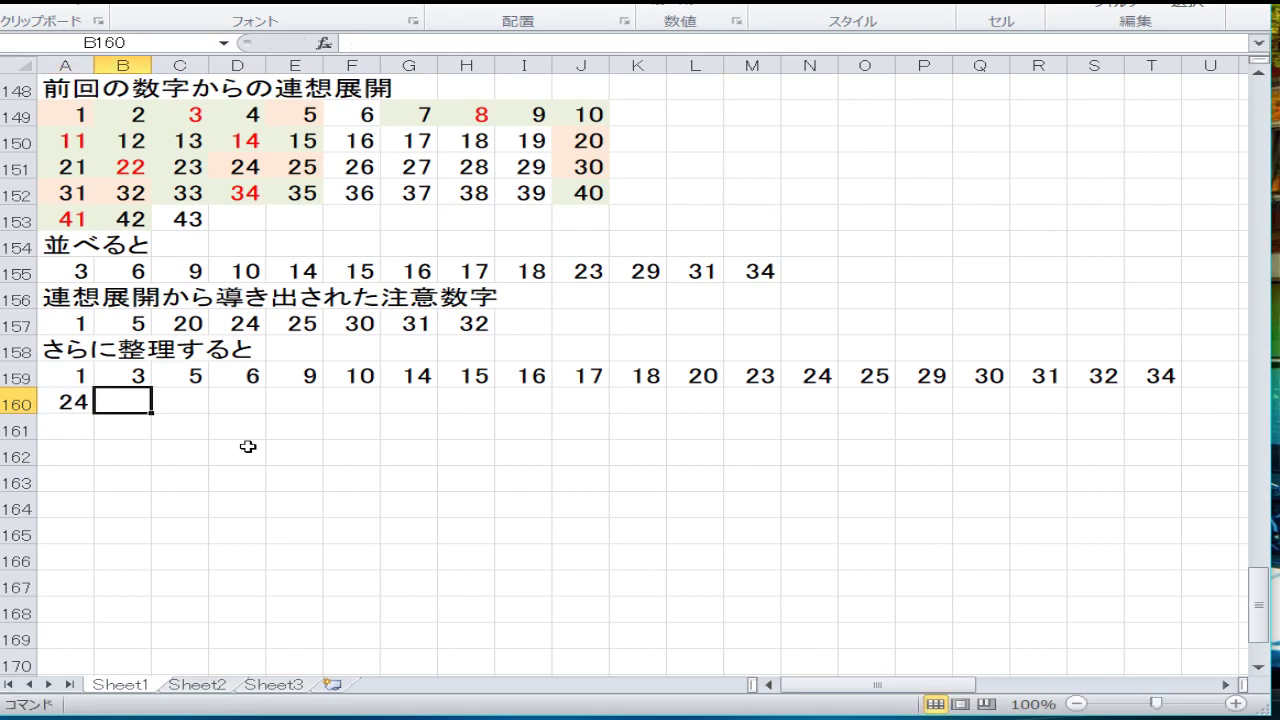
{"action": "type", "text": "25"}
{"action": "key", "text": "Right"}
{"action": "type", "text": "30"}
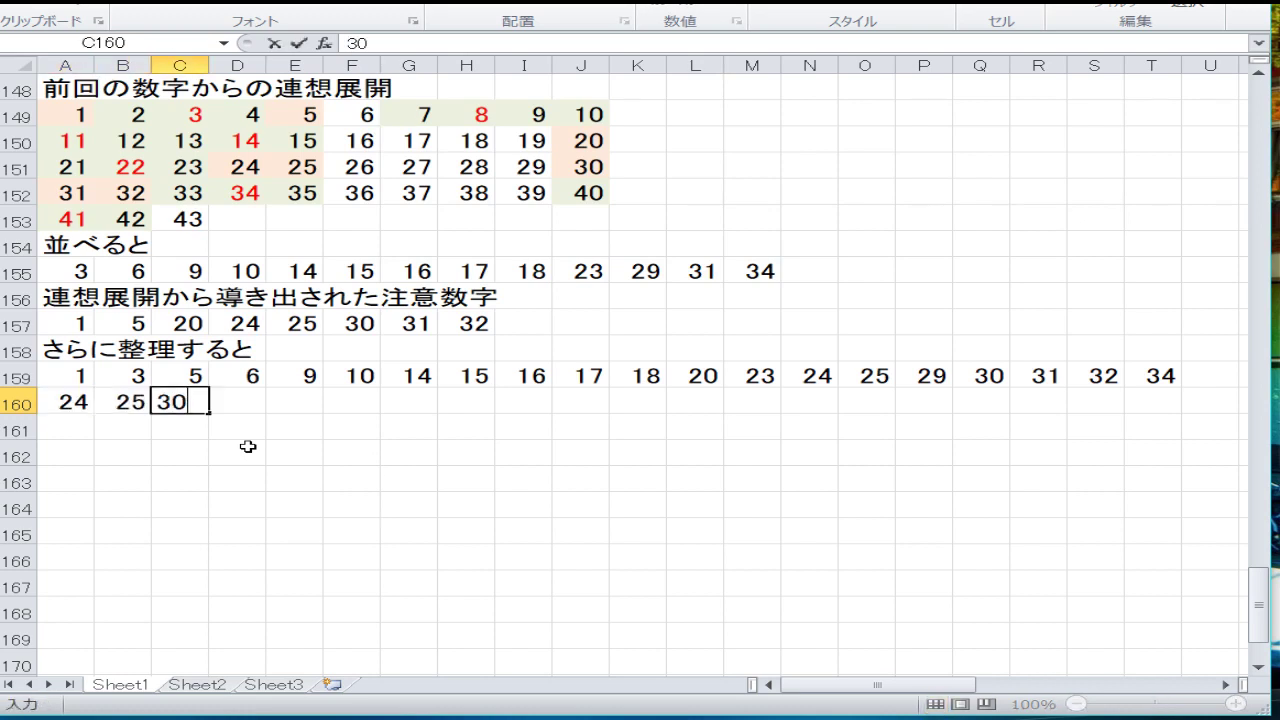
{"action": "key", "text": "Return"}
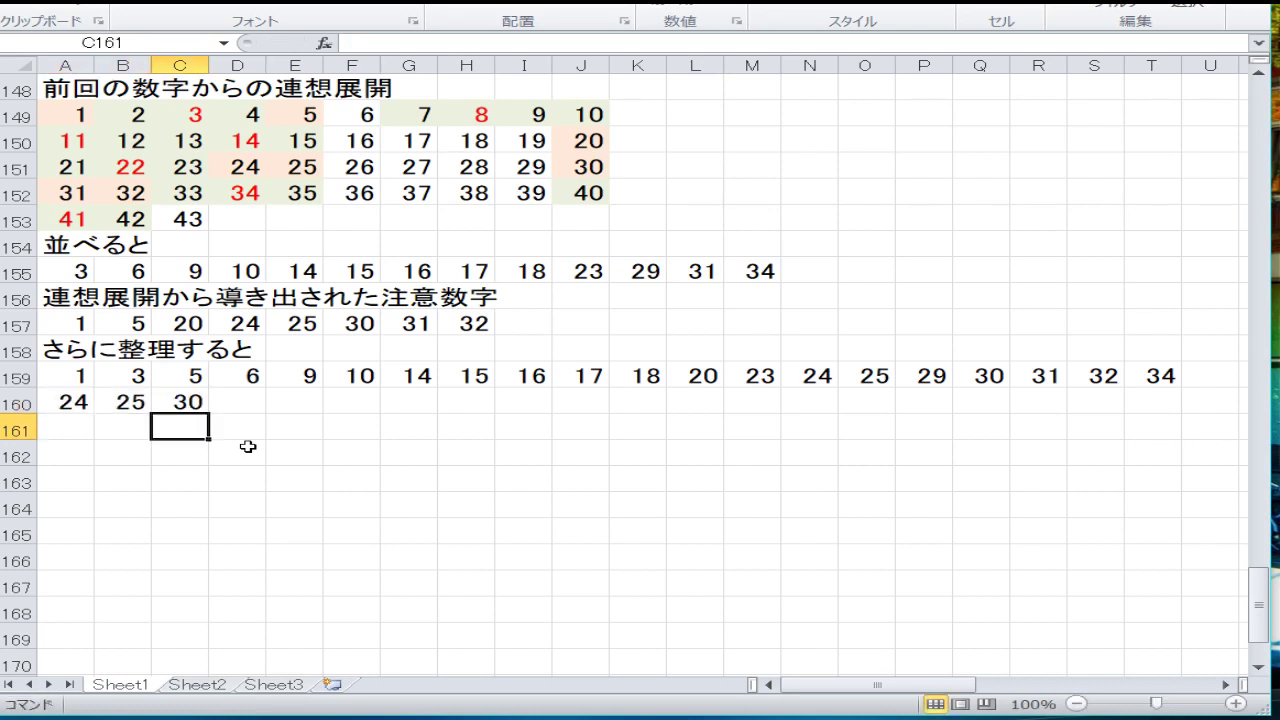